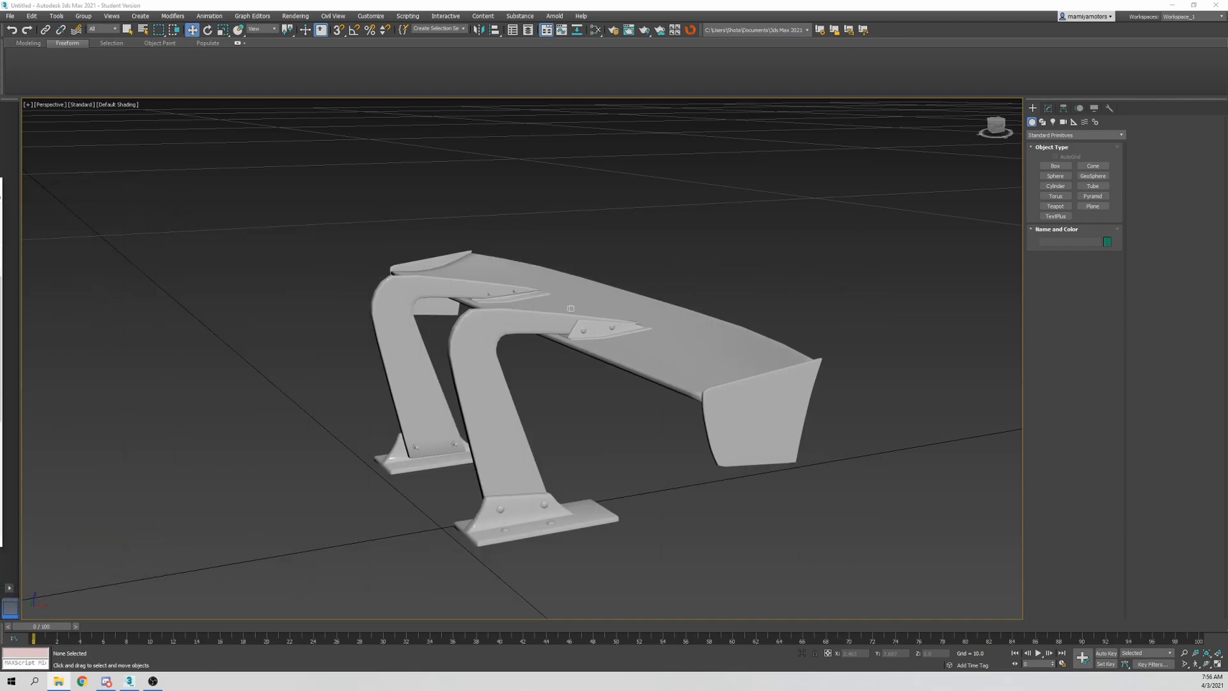
Select the wing blade with its end plates and examine the spoiler model from several sides
left_click(571, 308)
middle_click_drag(570, 308, 551, 287, "alt")
left_click(563, 280)
scroll(567, 278, "down", 3)
left_click(543, 305)
left_click(578, 382, "ctrl")
middle_click_drag(578, 361, 606, 336, "alt")
middle_click_drag(635, 276, 688, 239, "alt")
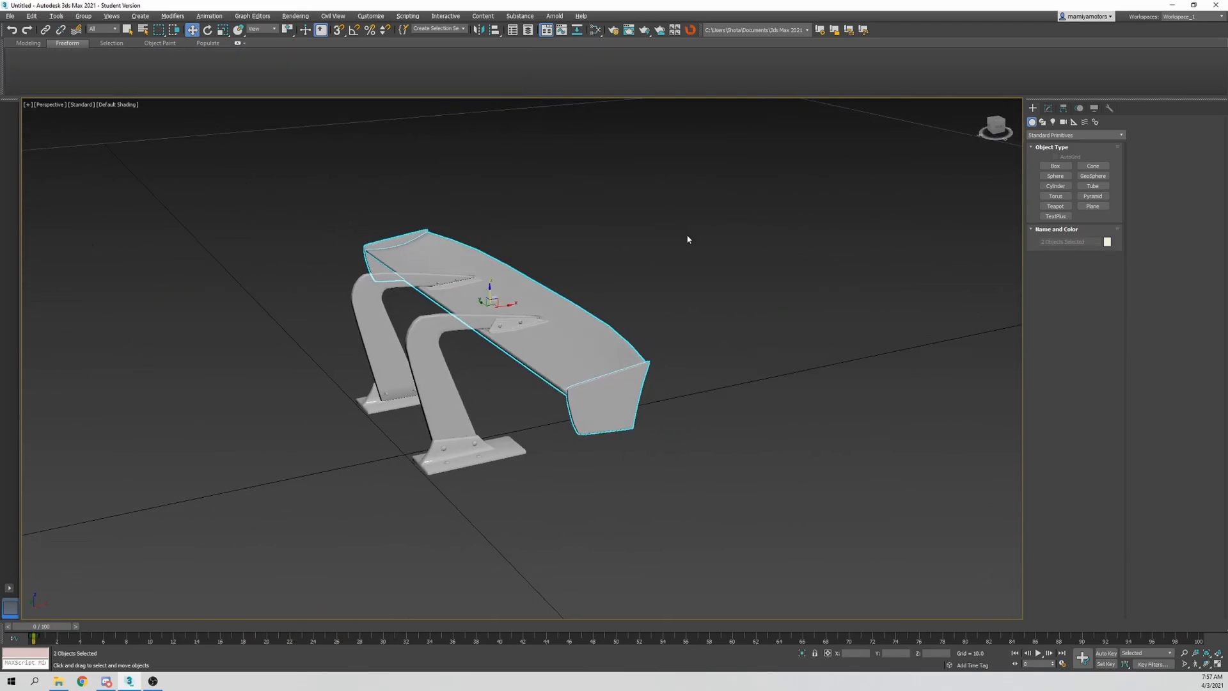
middle_click_drag(586, 328, 580, 364, "alt")
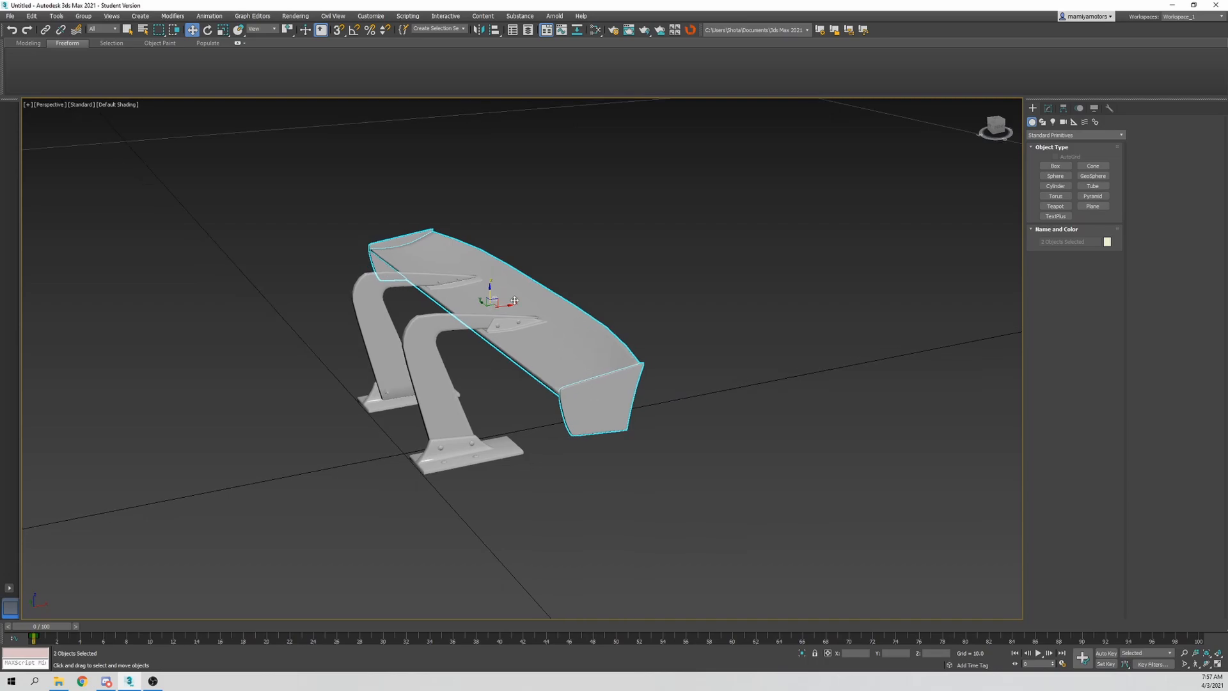
middle_click_drag(618, 405, 455, 318, "alt")
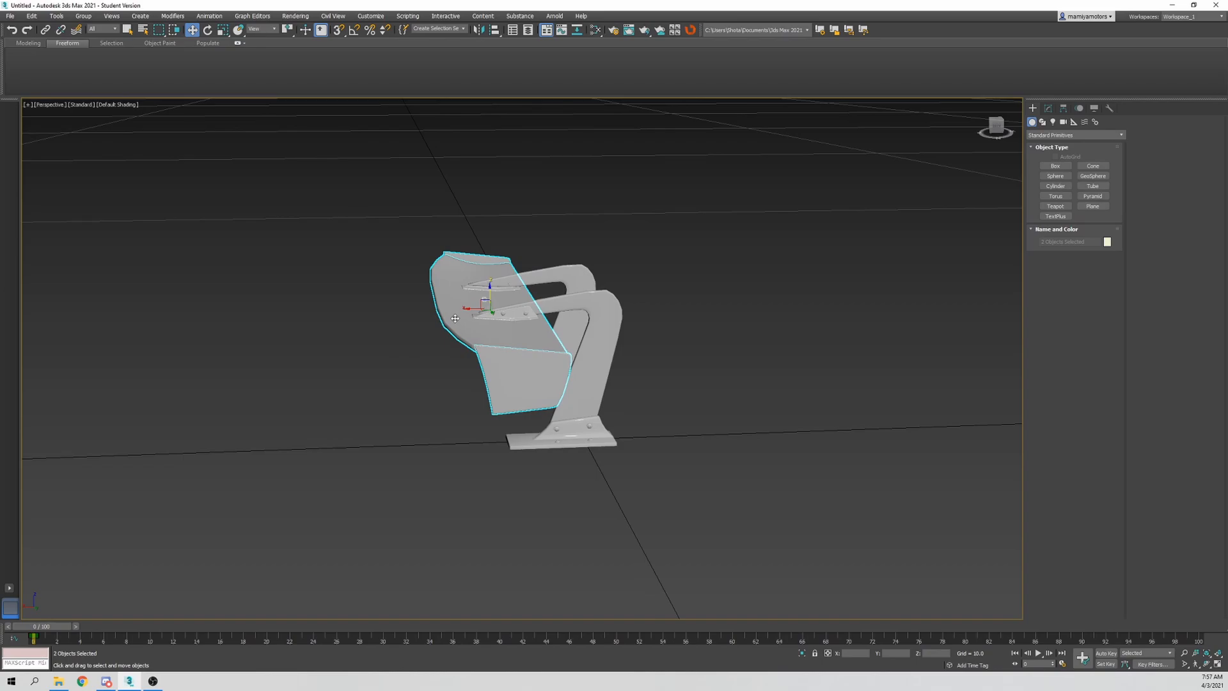
middle_click_drag(454, 317, 605, 295, "alt")
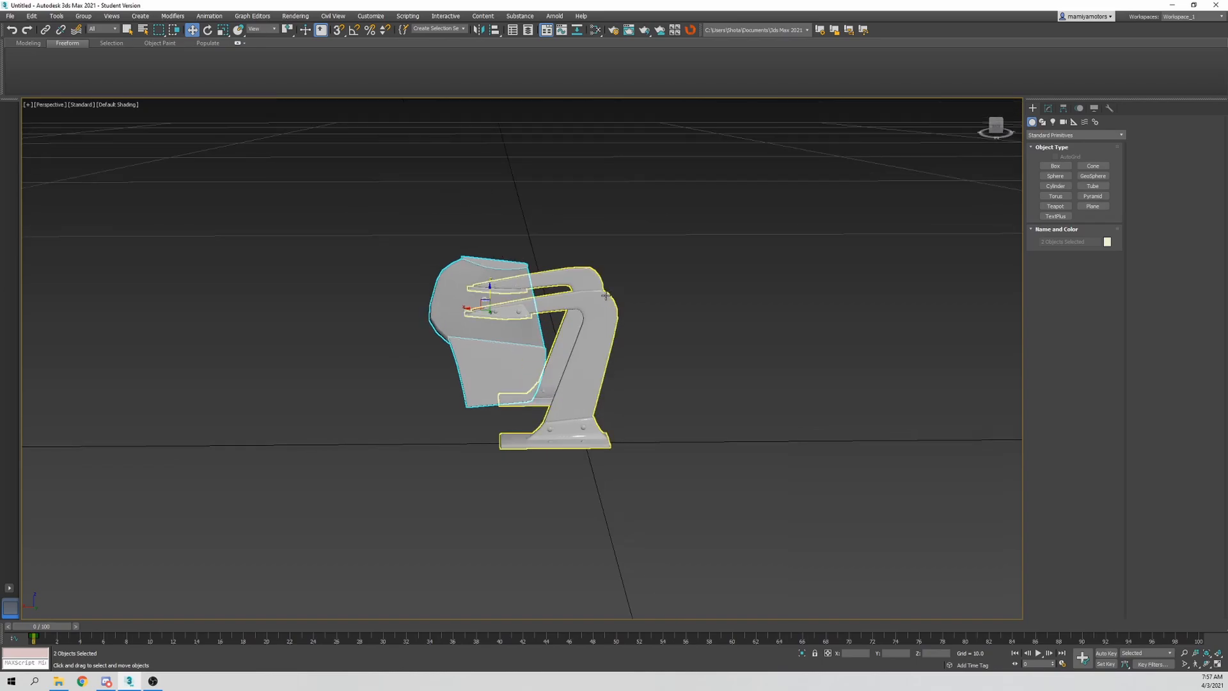
Delete the swan-neck mounts from the spoiler model, keeping the wing and its end plates
left_click(605, 295)
key("Delete")
left_click(505, 288)
middle_click_drag(504, 288, 435, 314, "alt")
left_click(670, 289)
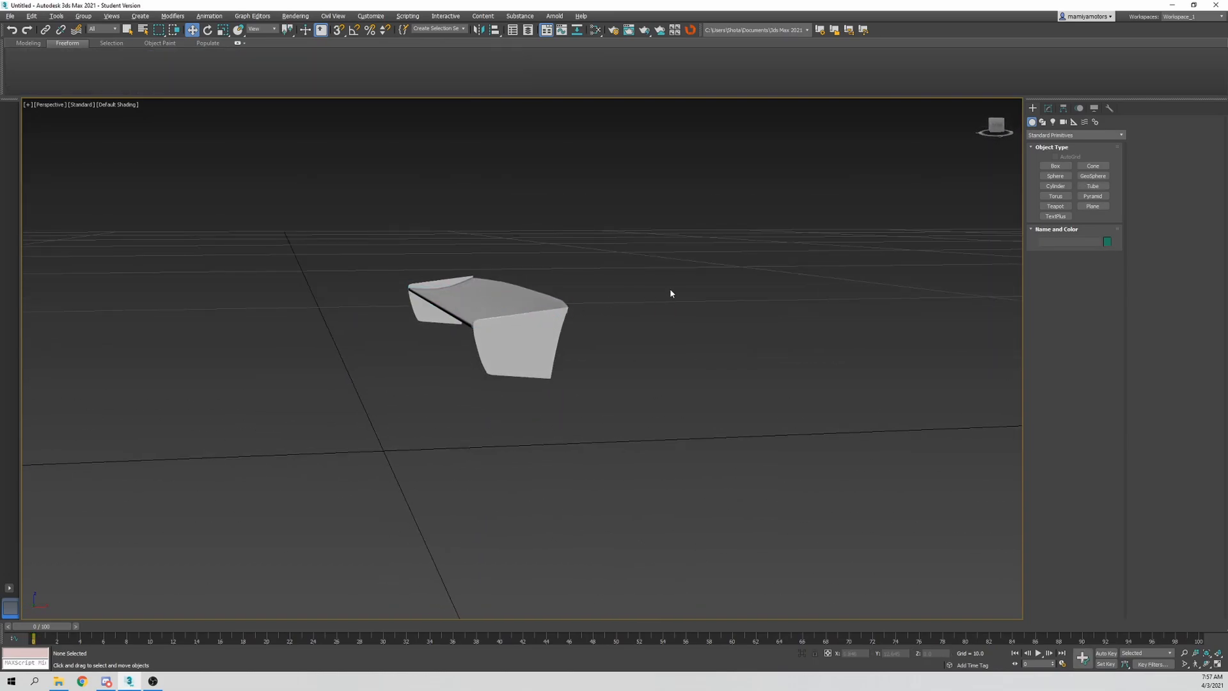
middle_click_drag(670, 289, 683, 294, "alt")
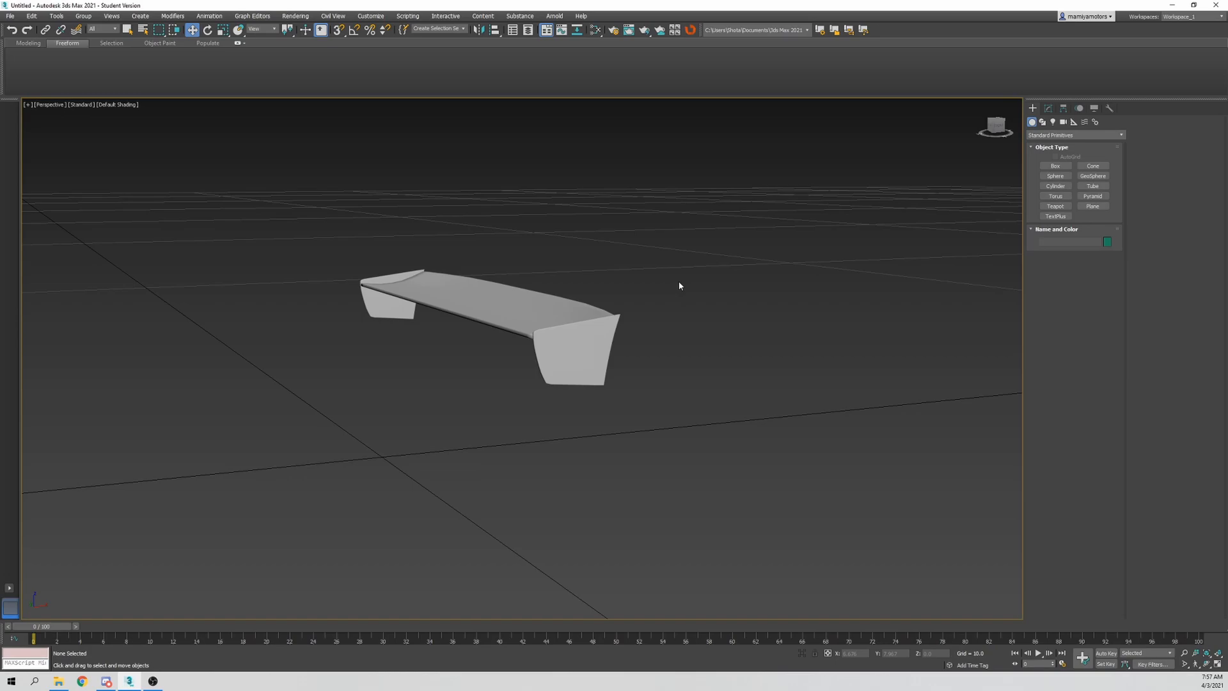
middle_click_drag(664, 265, 31, 80, "alt")
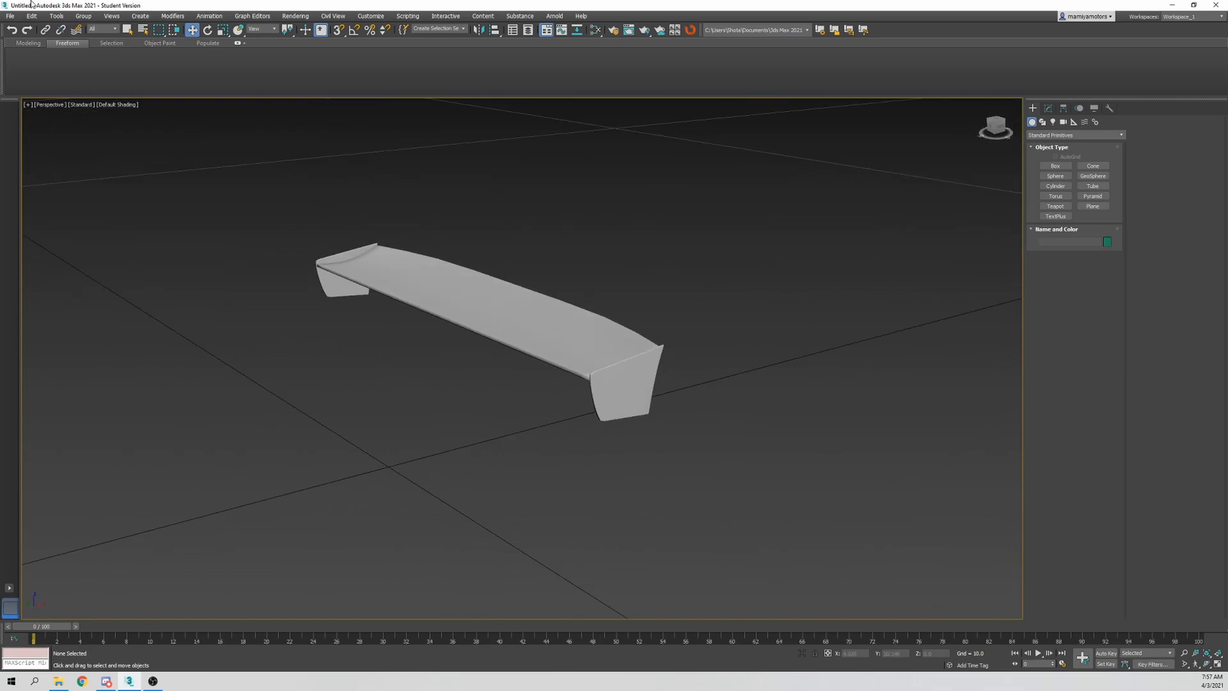
Start exporting the scene and choose the swan neck folder in Spoilers, inside the Assetto Mods documents folder, as the destination
left_click(10, 16)
mouse_move(80, 156)
left_click(134, 157)
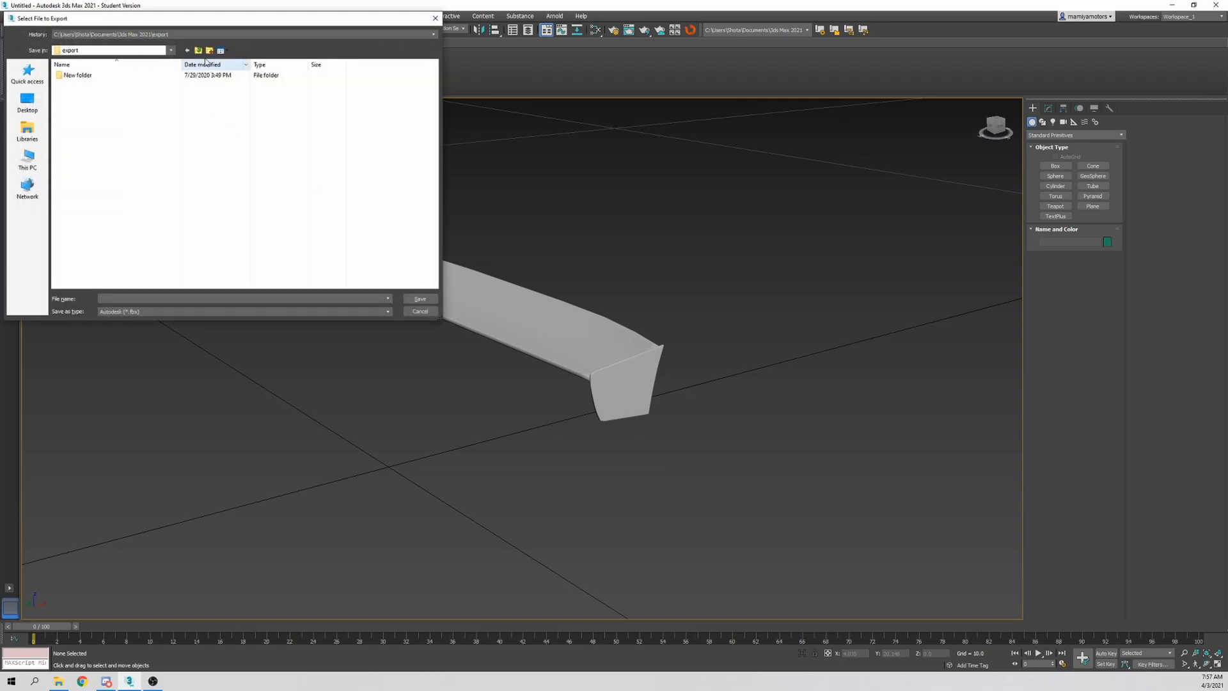
left_click(198, 52)
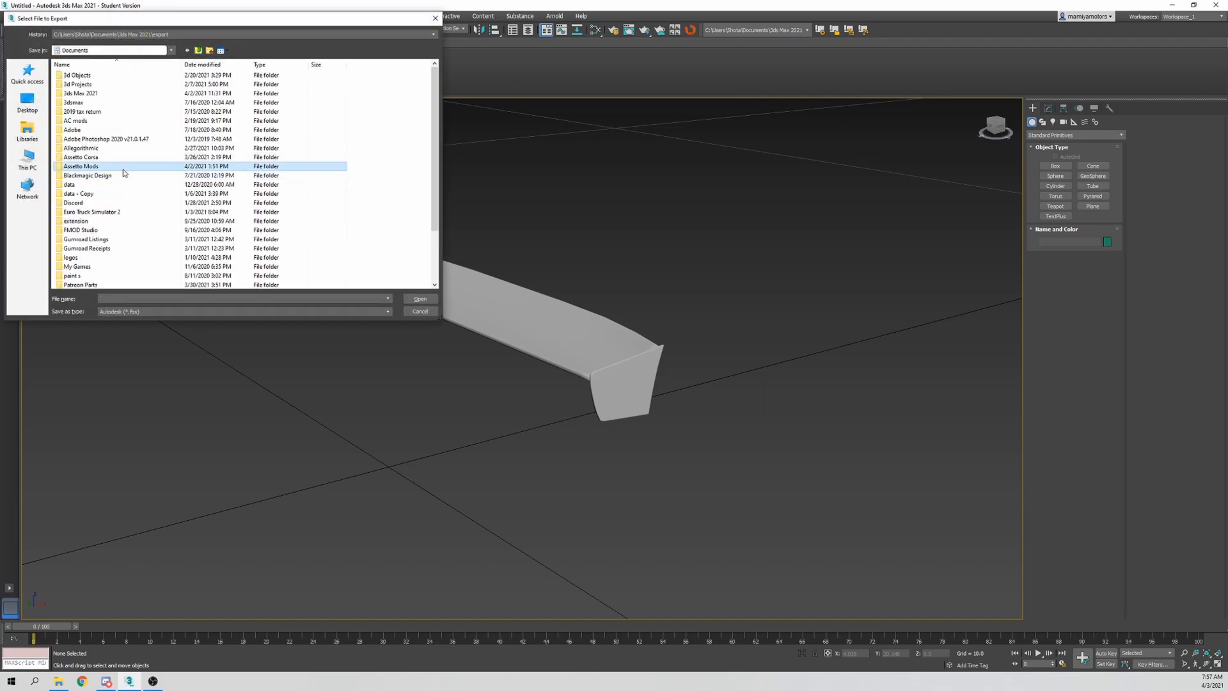
double_click(122, 170)
double_click(90, 102)
scroll(134, 192, "down", 3)
left_click(124, 230)
double_click(124, 230)
double_click(99, 75)
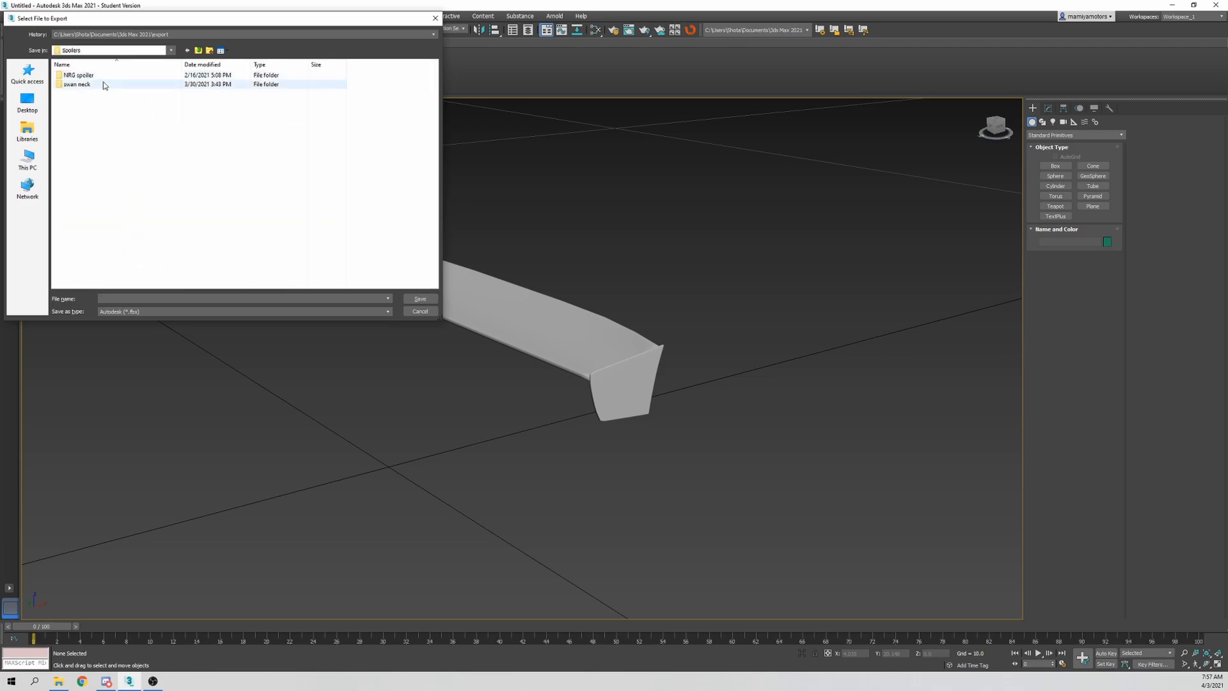
double_click(102, 84)
Export the wing as an FBX file named test with the existing FBX export options
type("test")
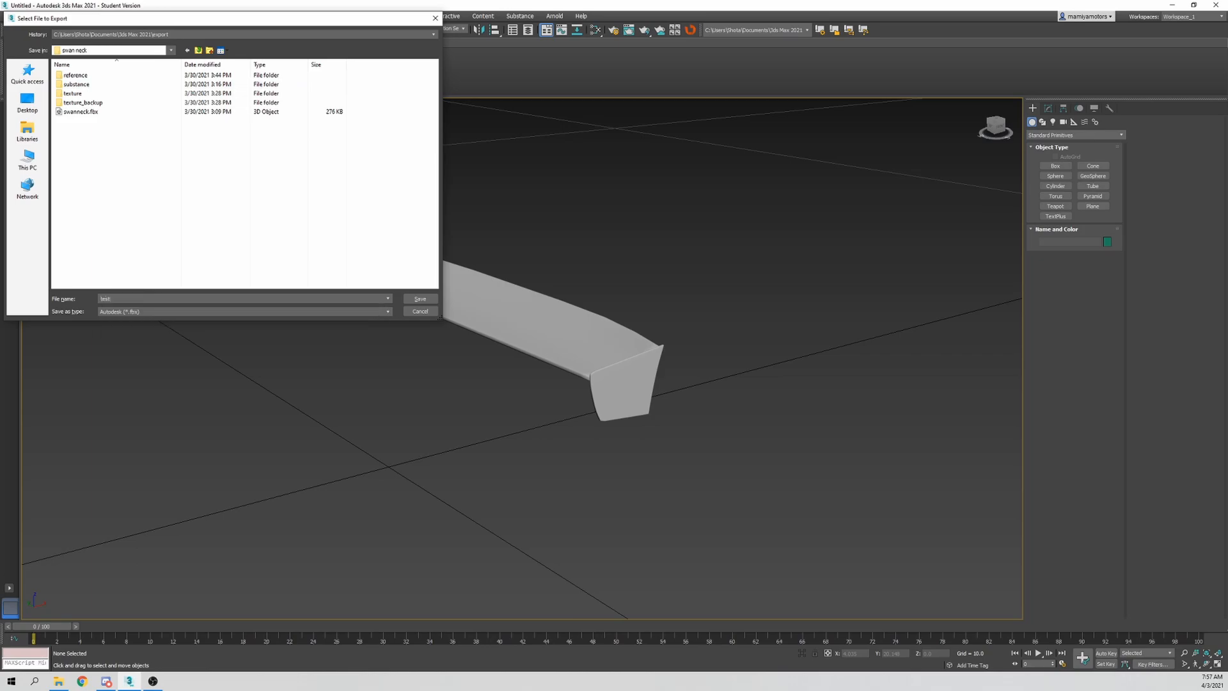
key("Return")
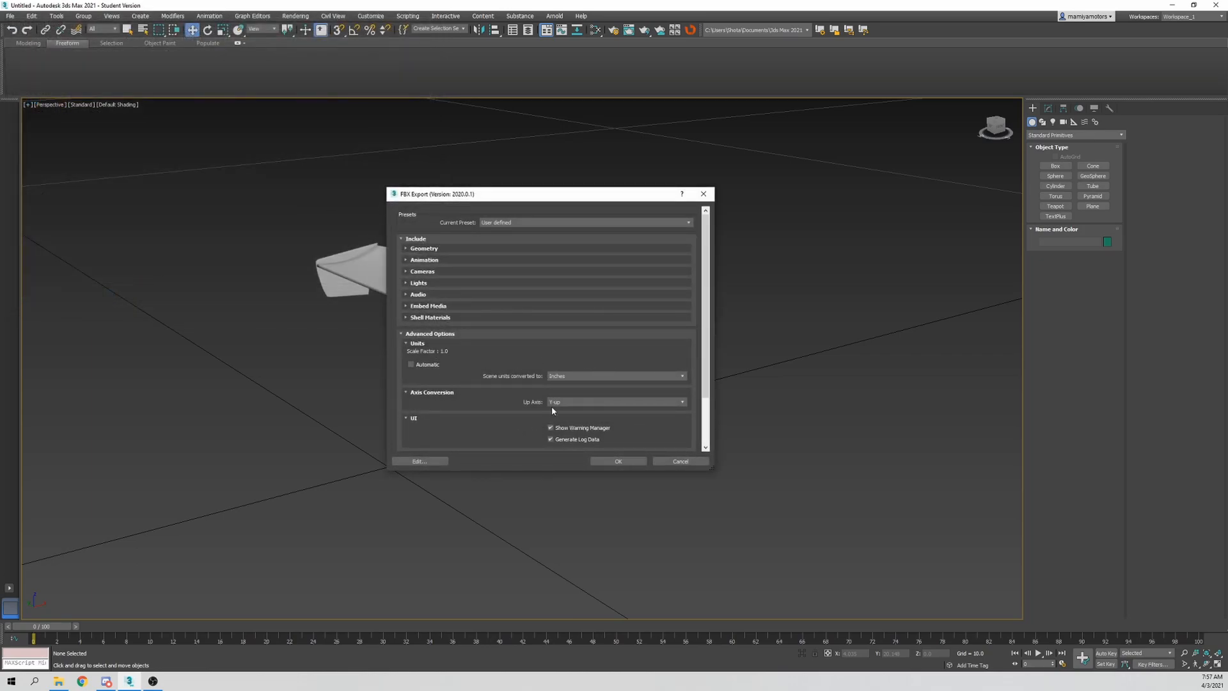
left_click(639, 461)
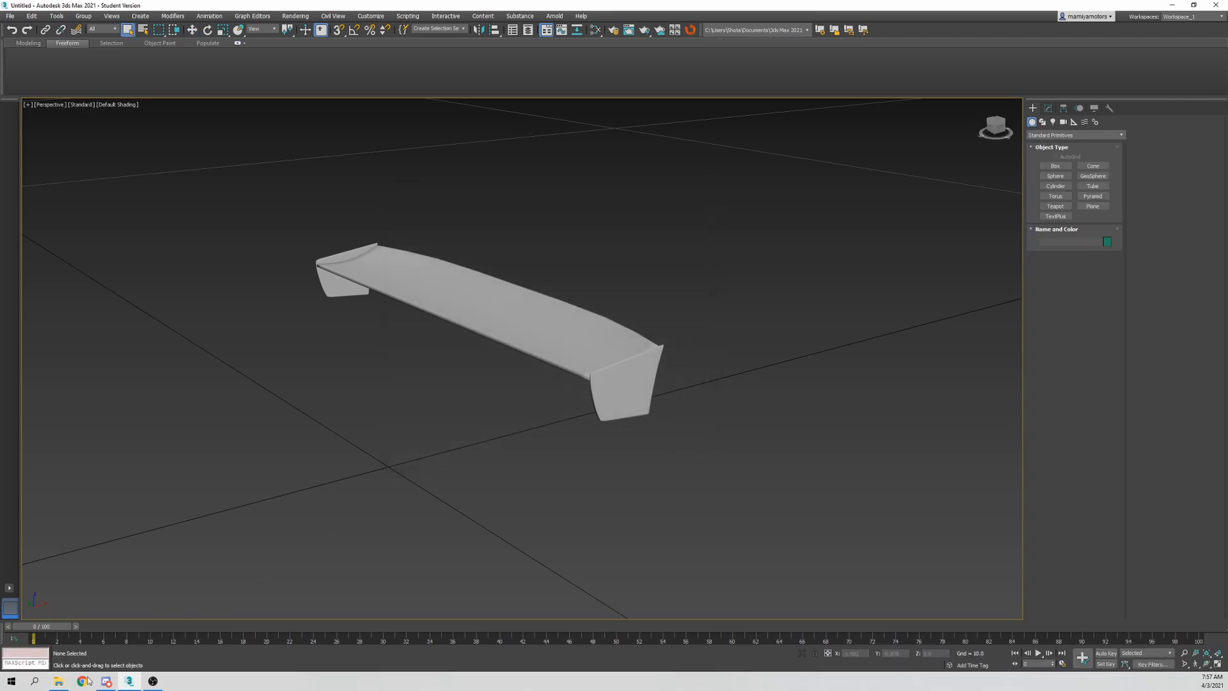
Switch to a new File Explorer window and open C:\Program Files (x86)\Steam\steamapps\common\assettocorsa\sdk\editor
right_click(59, 680)
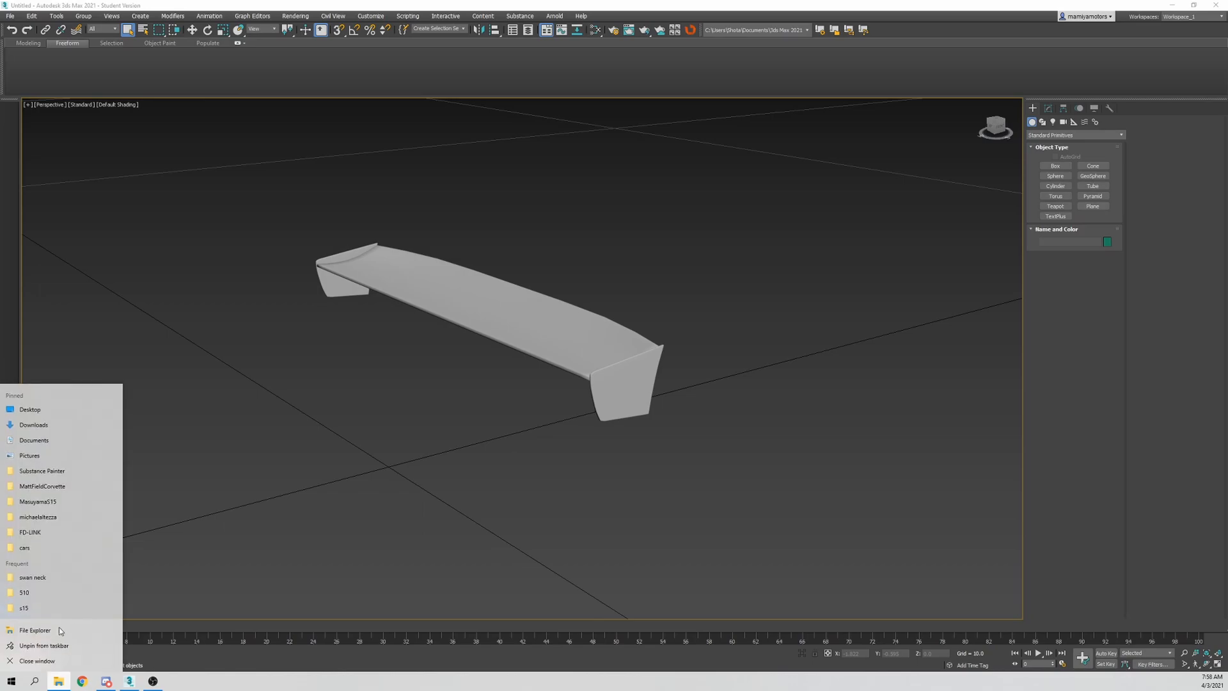
left_click(60, 631)
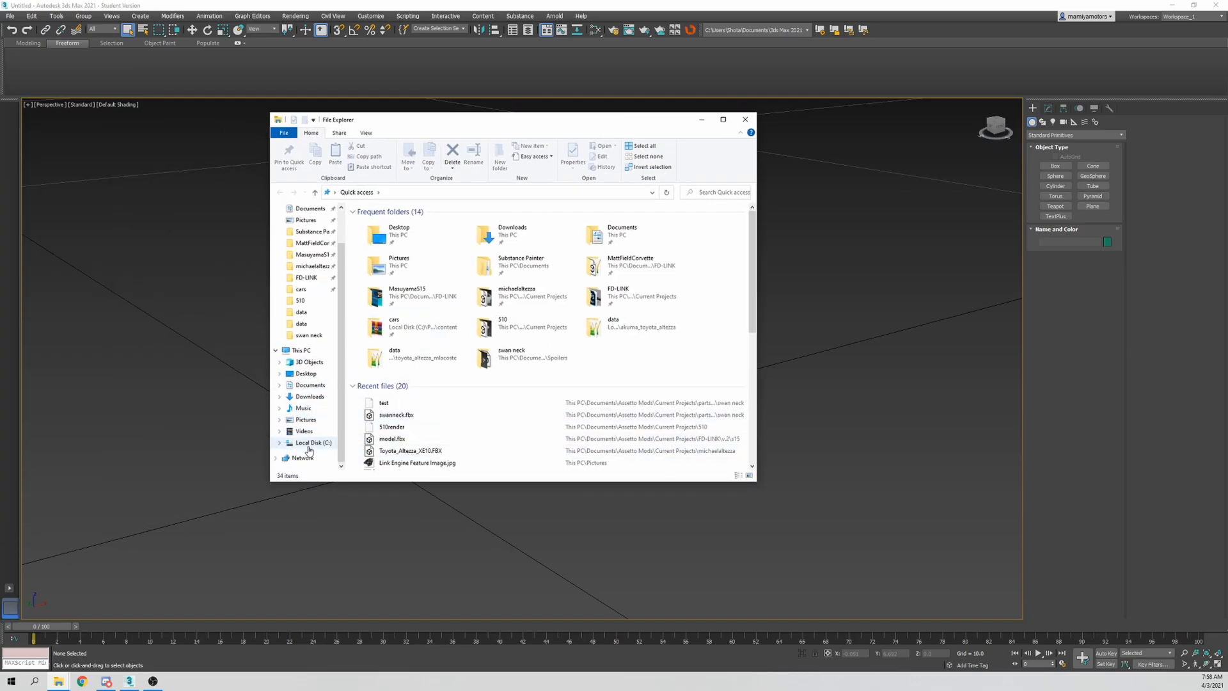
left_click(310, 444)
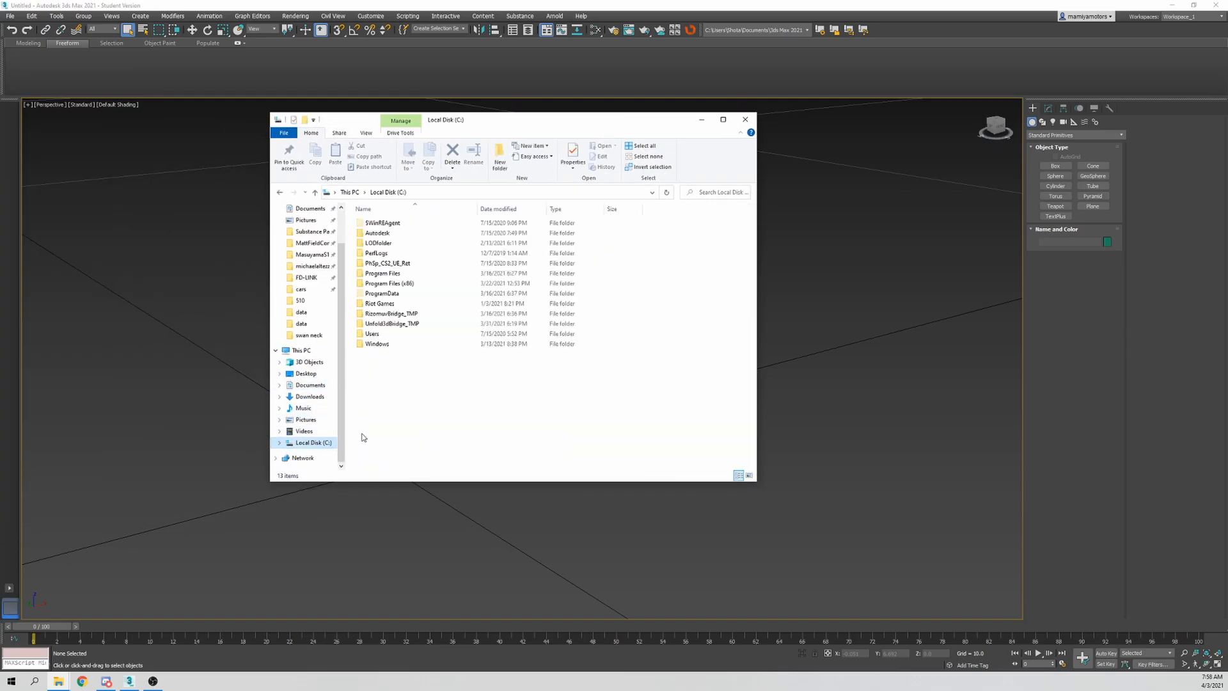
double_click(433, 284)
double_click(407, 355)
left_click(401, 416)
double_click(400, 415)
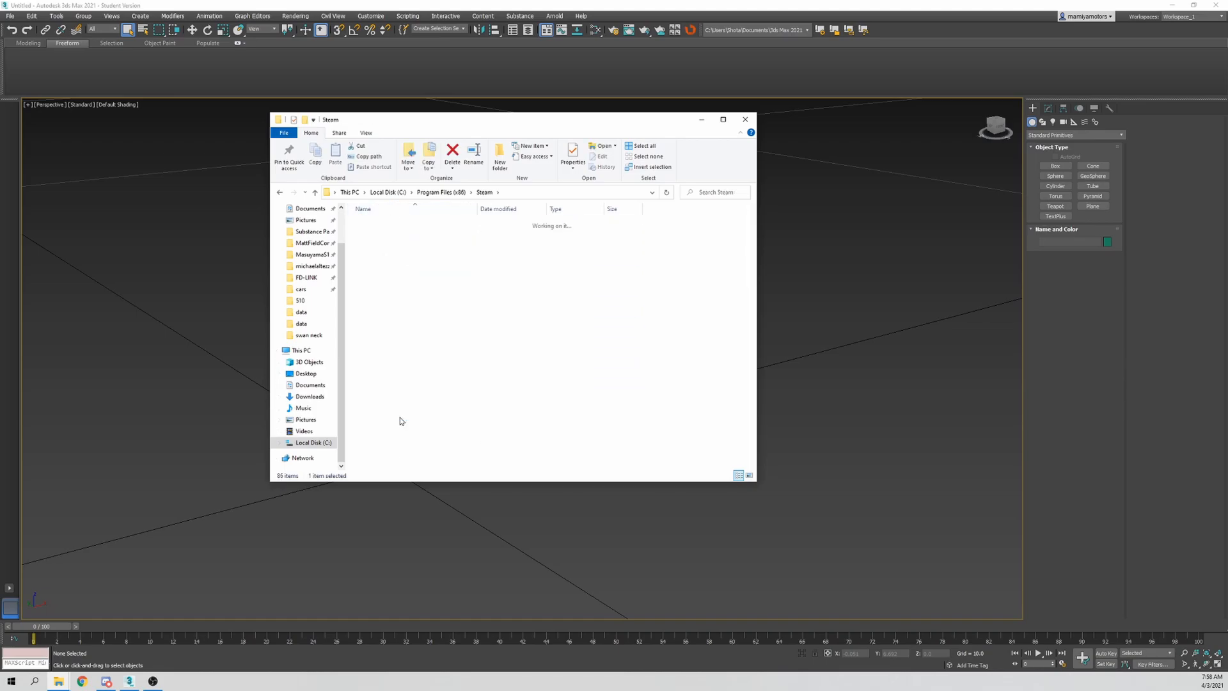
double_click(403, 224)
double_click(409, 224)
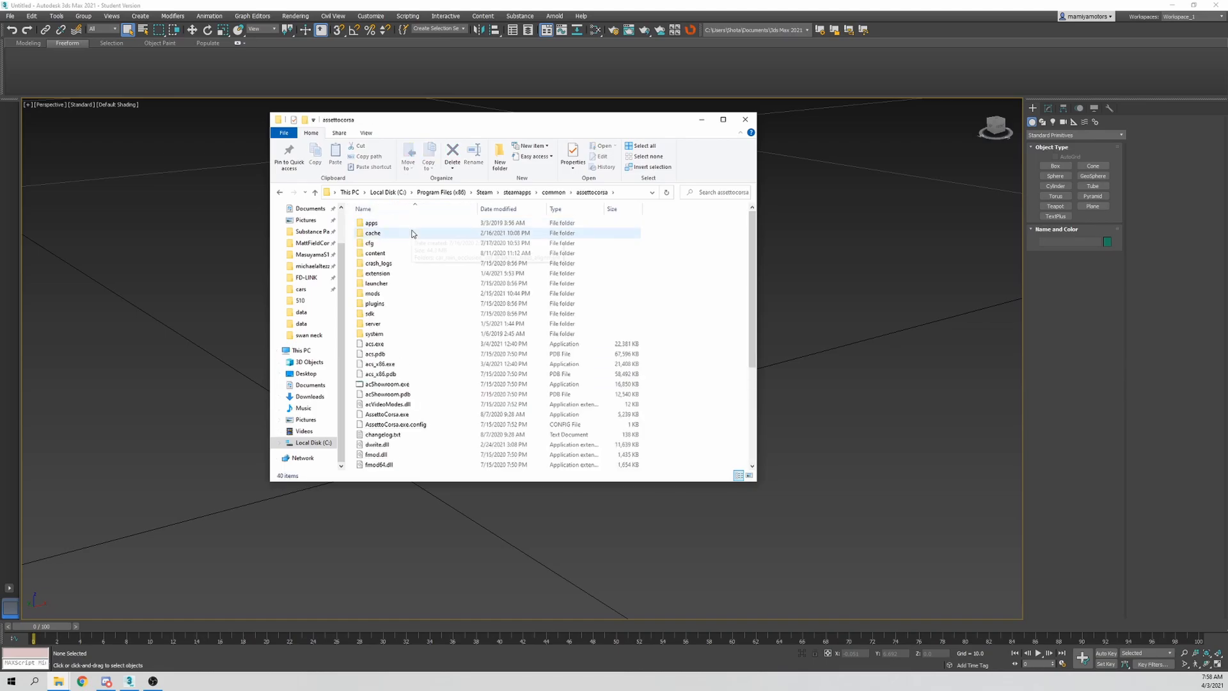
double_click(456, 314)
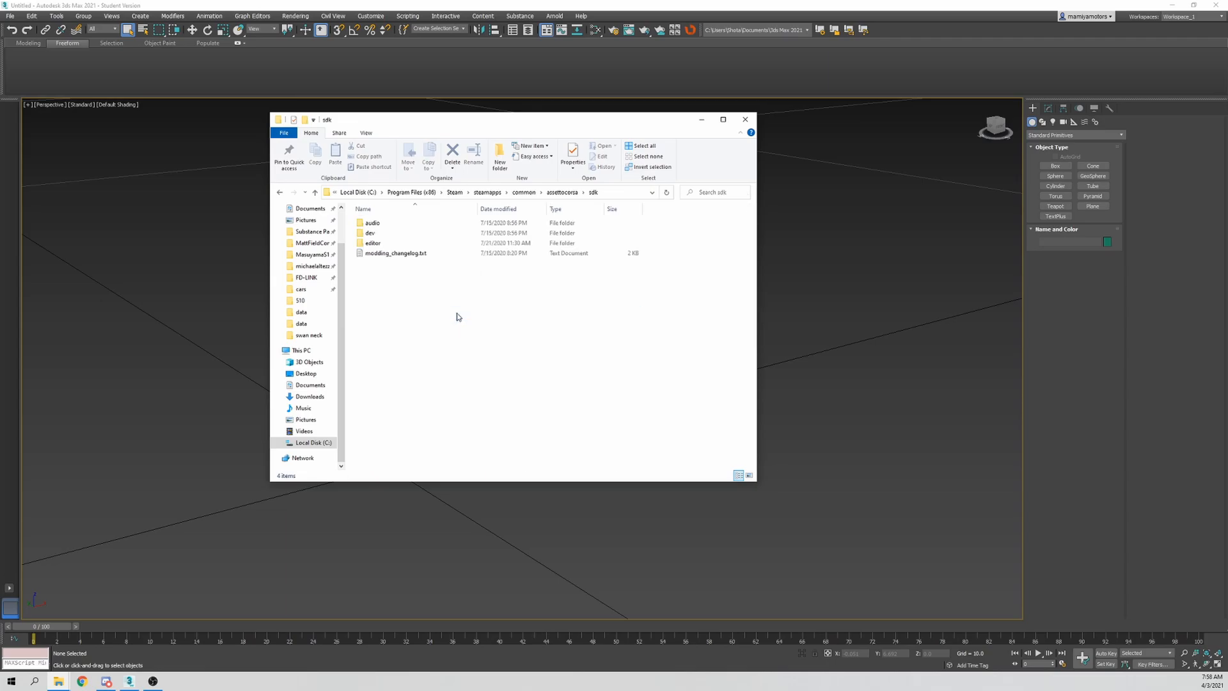
double_click(430, 243)
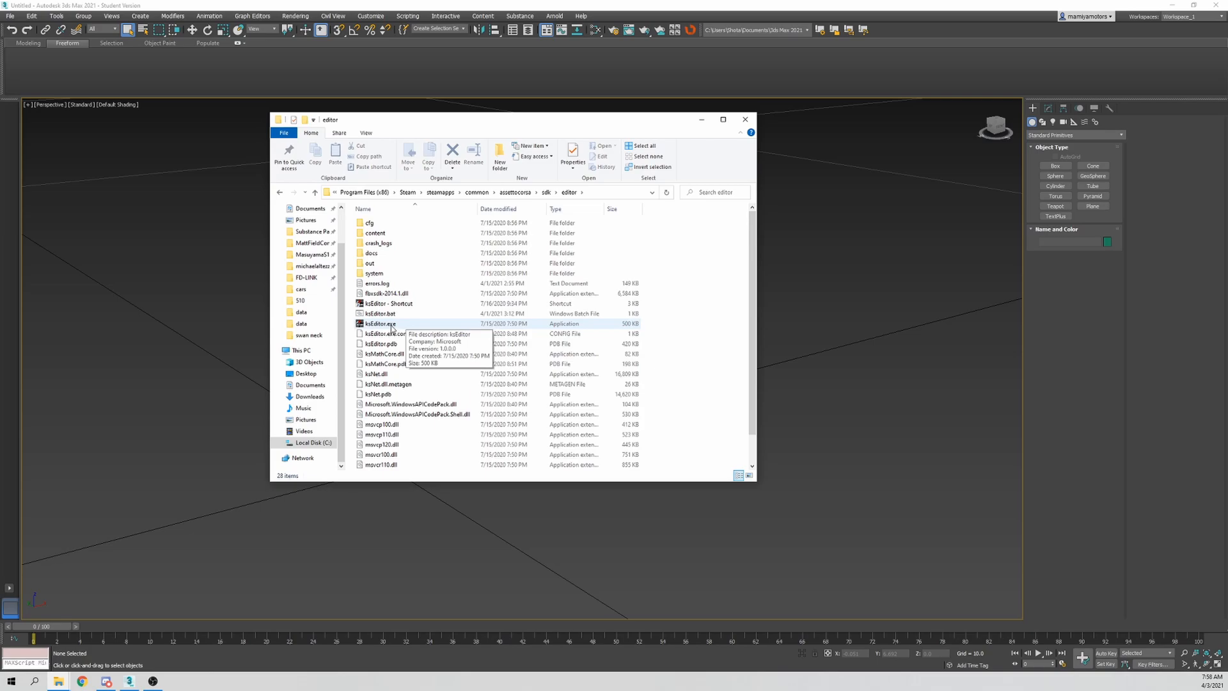
Create a shortcut to ksEditor.exe in the editor folder
left_click(389, 304)
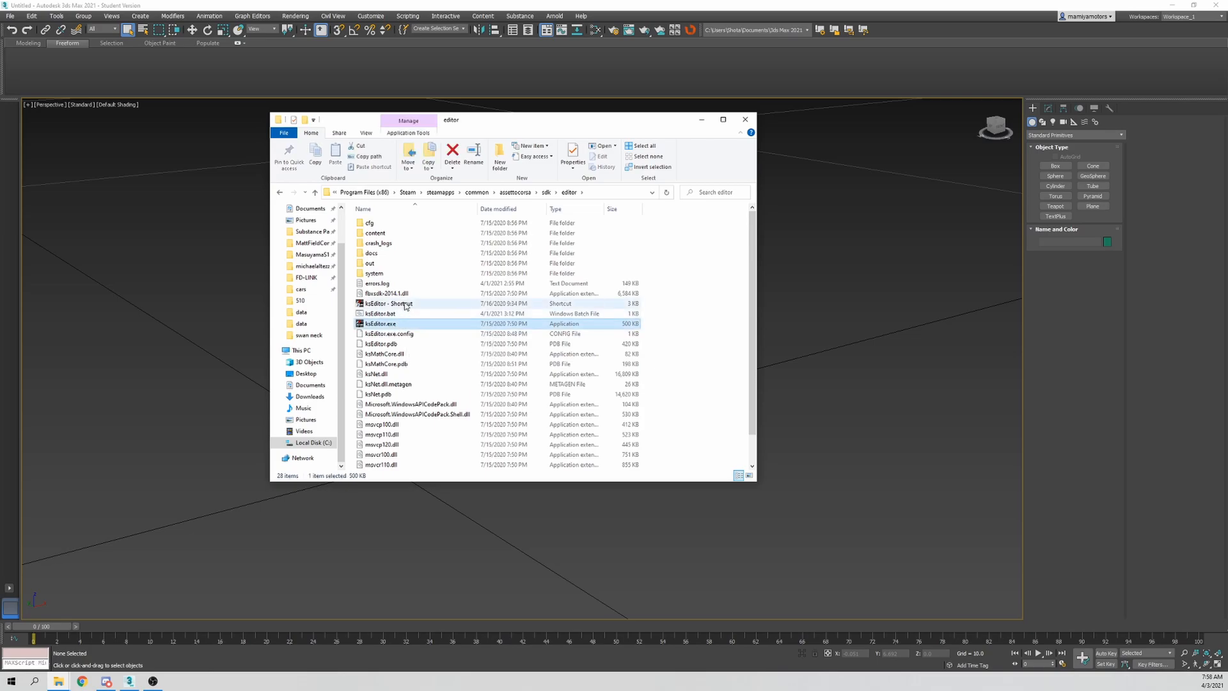
left_click(400, 323)
right_click(392, 325)
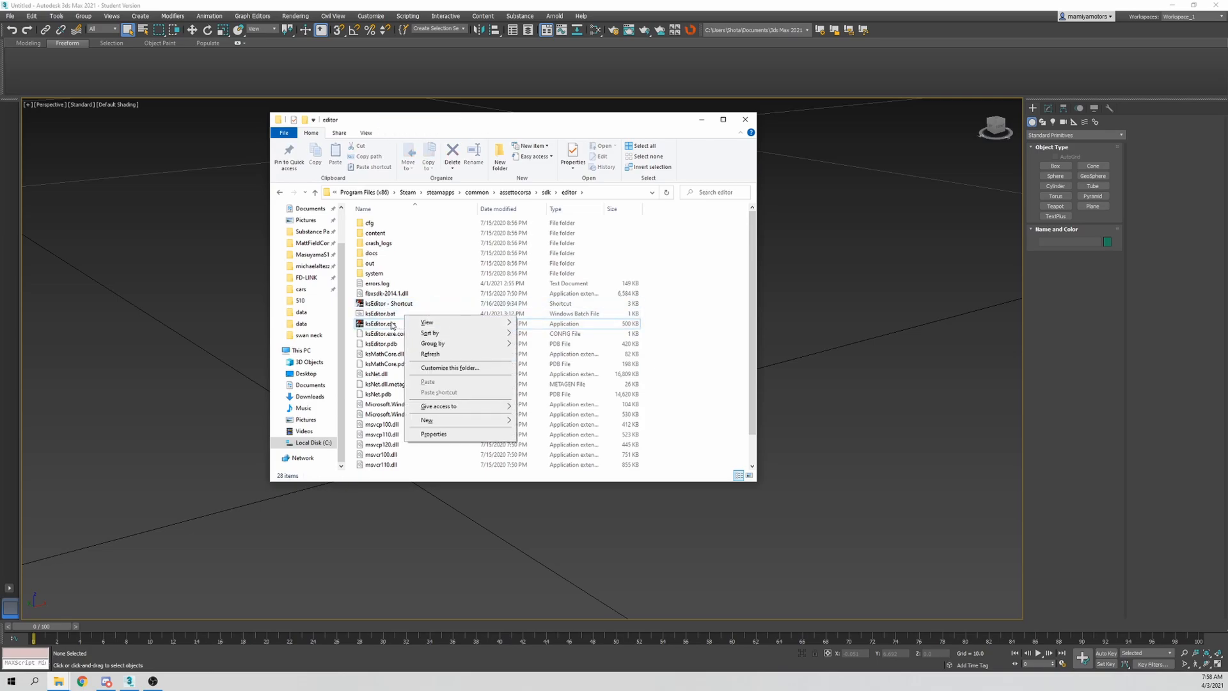
left_click(392, 324)
right_click(392, 324)
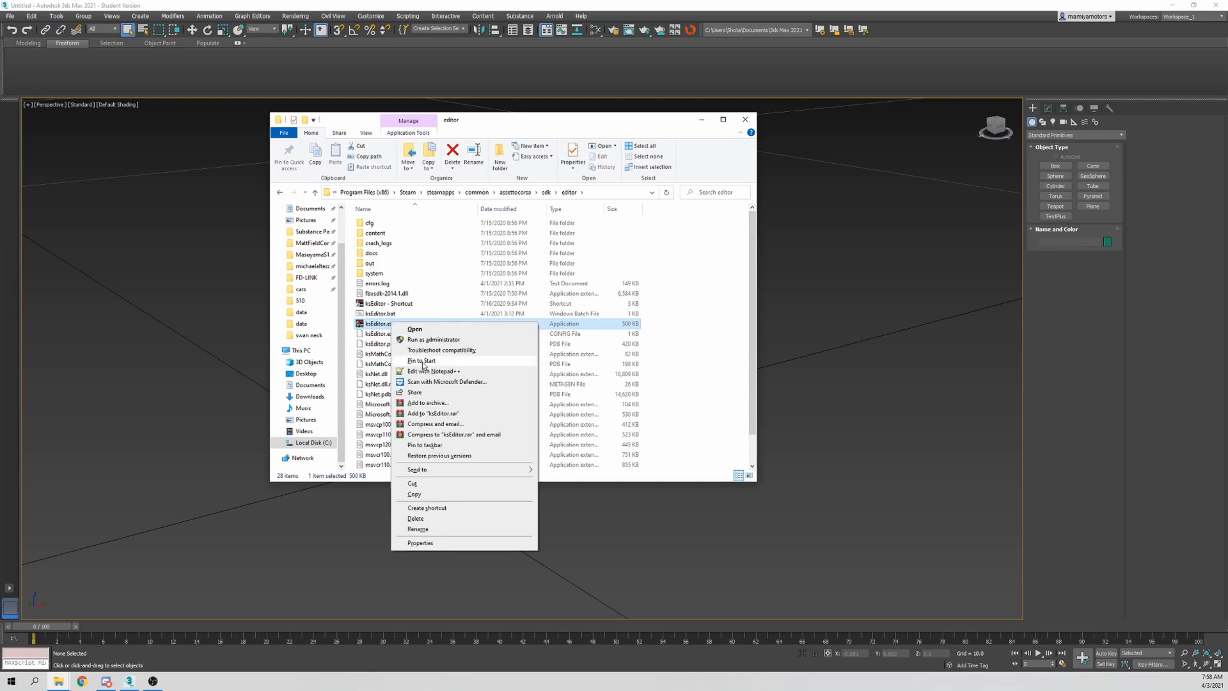
left_click(465, 508)
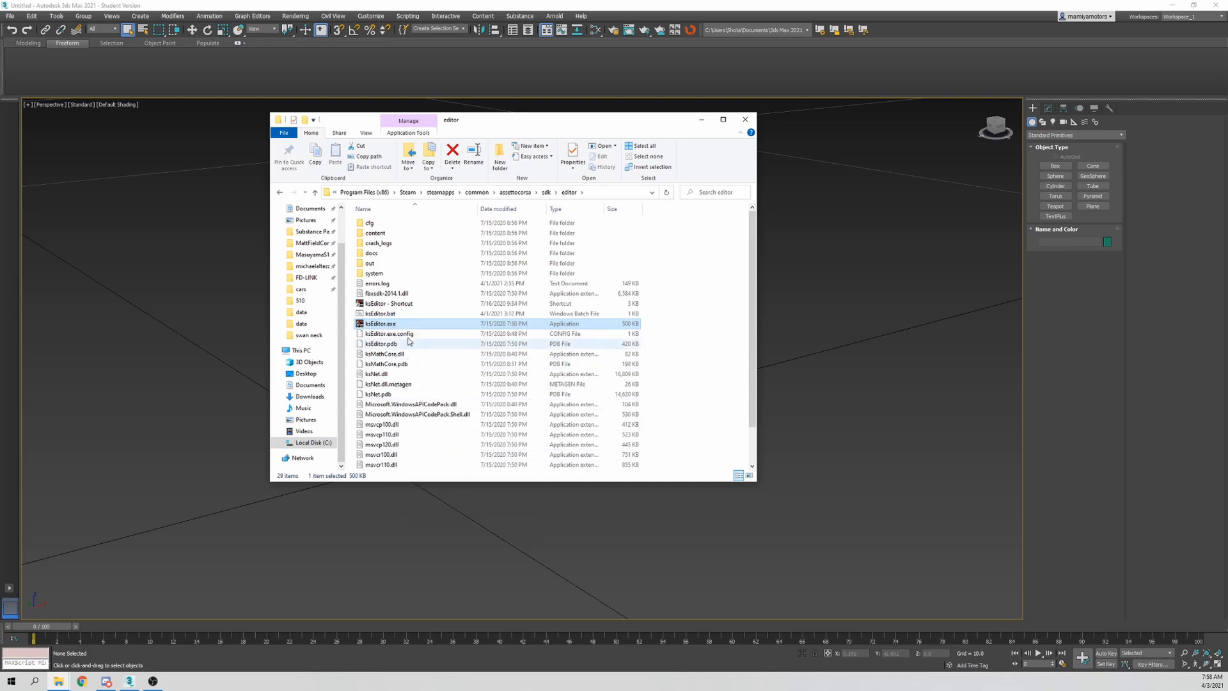
Place the new ksEditor.exe shortcut in the Documents folder and launch ksEditor from it
left_click(382, 334)
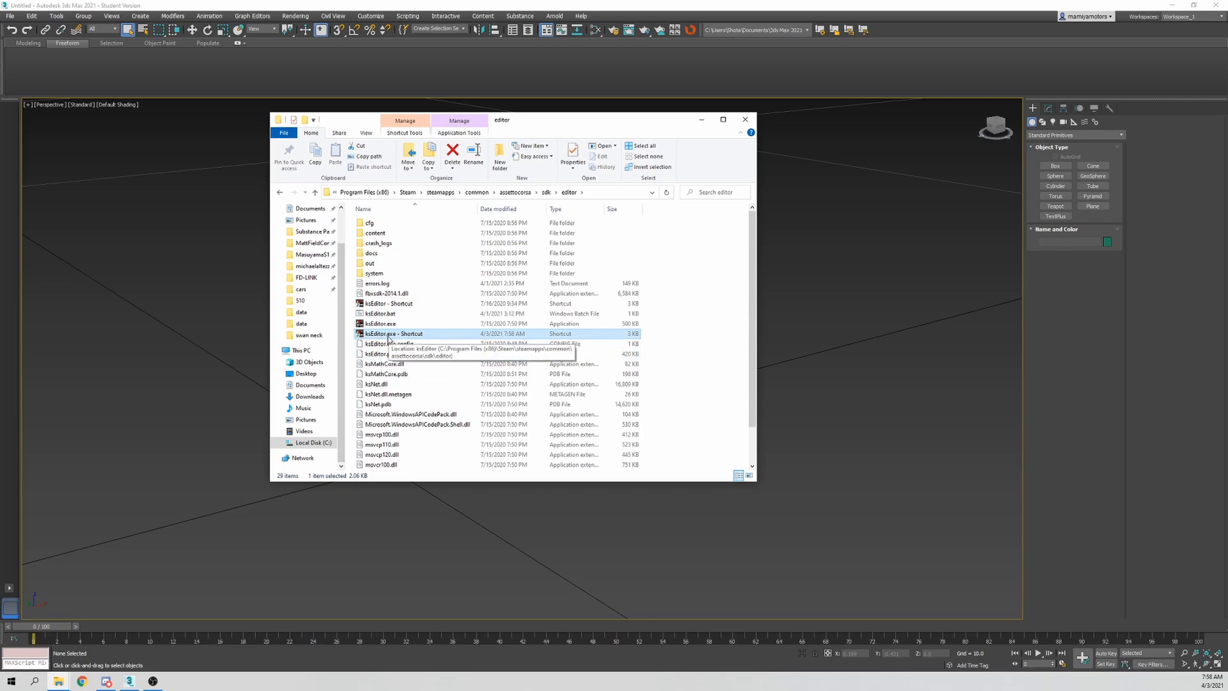
scroll(310, 232, "up", 2)
left_click(308, 218)
left_click(307, 229)
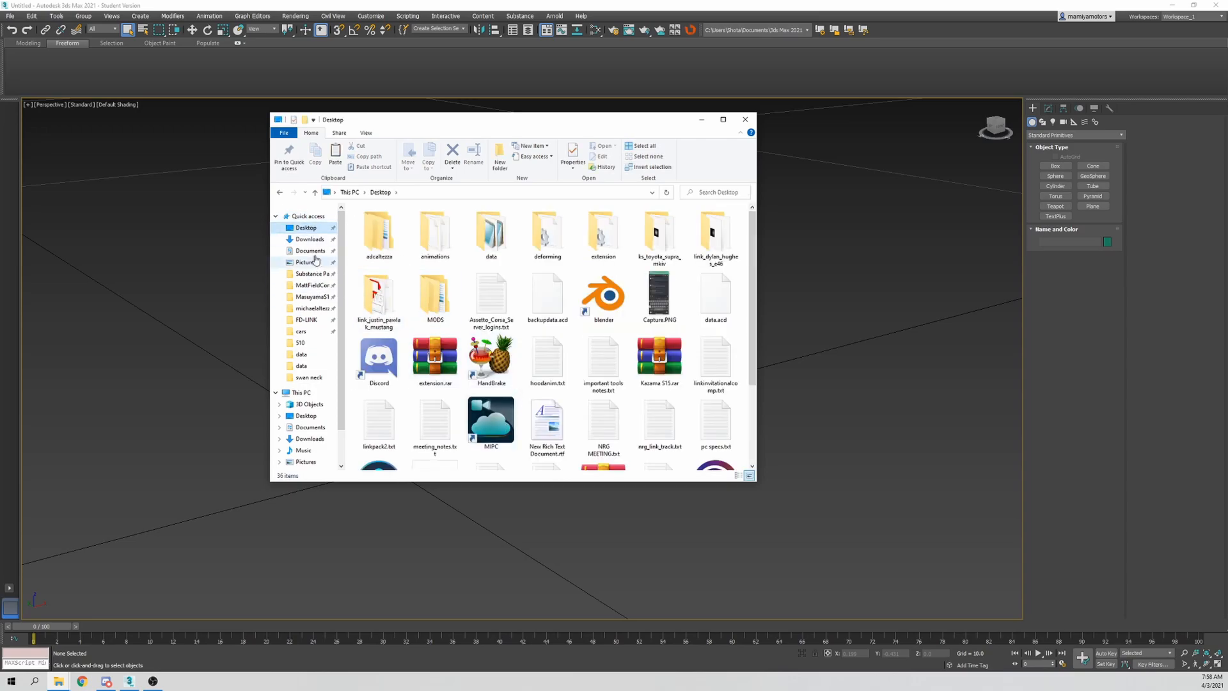
left_click(309, 239)
left_click(319, 253)
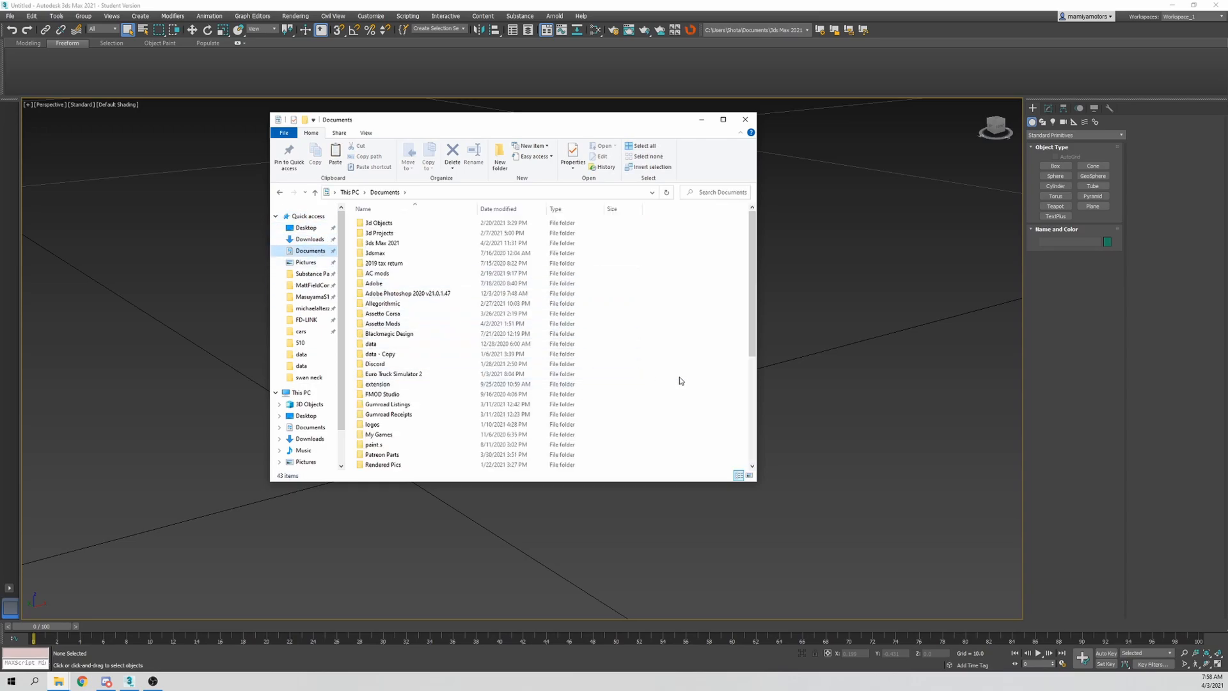
key("ctrl+v")
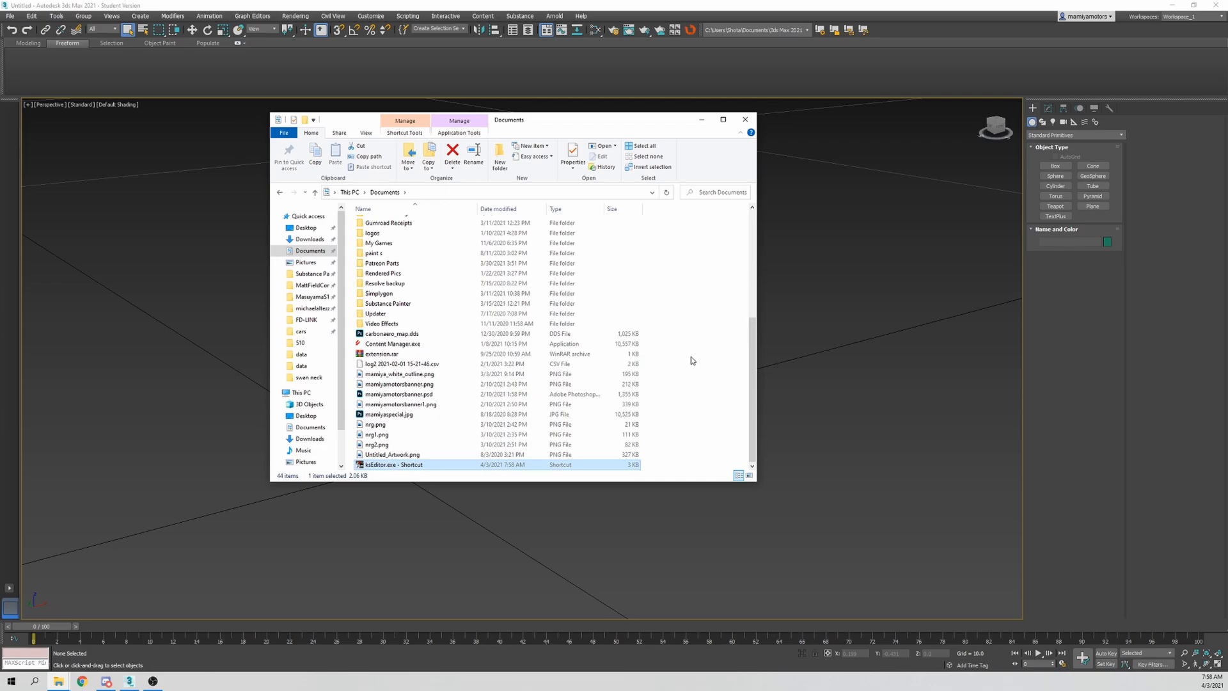
double_click(427, 465)
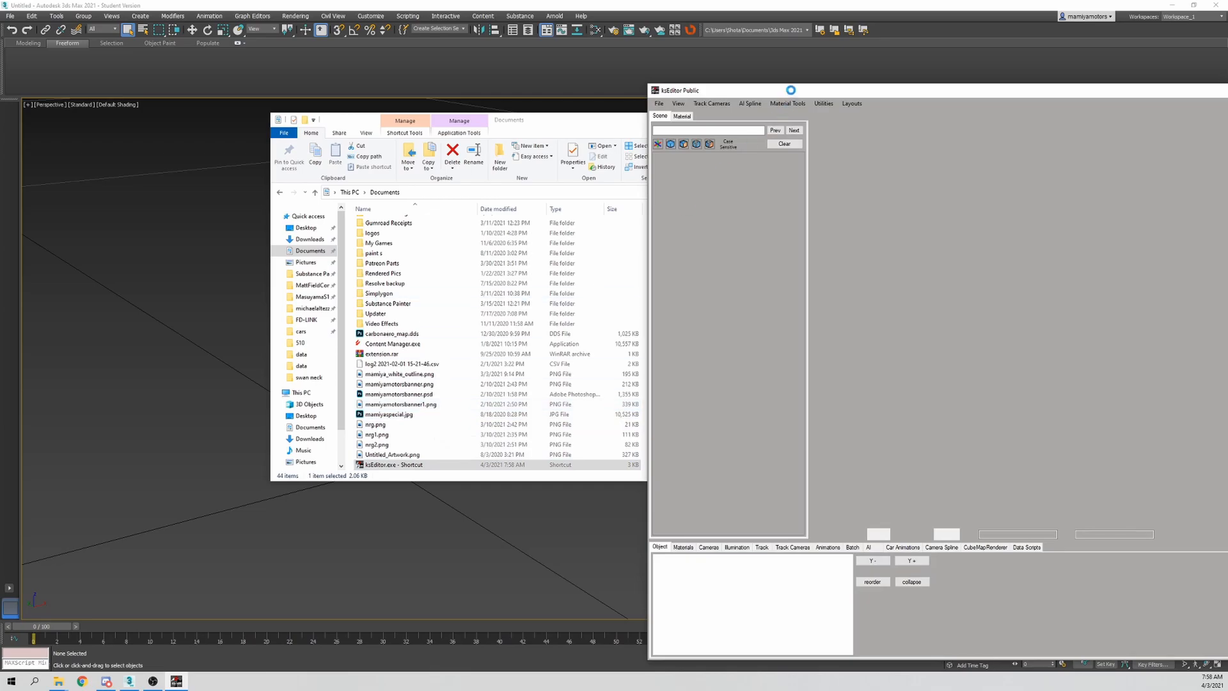
Return to File Explorer and delete the ksEditor.exe shortcut from Documents
left_click(359, 123)
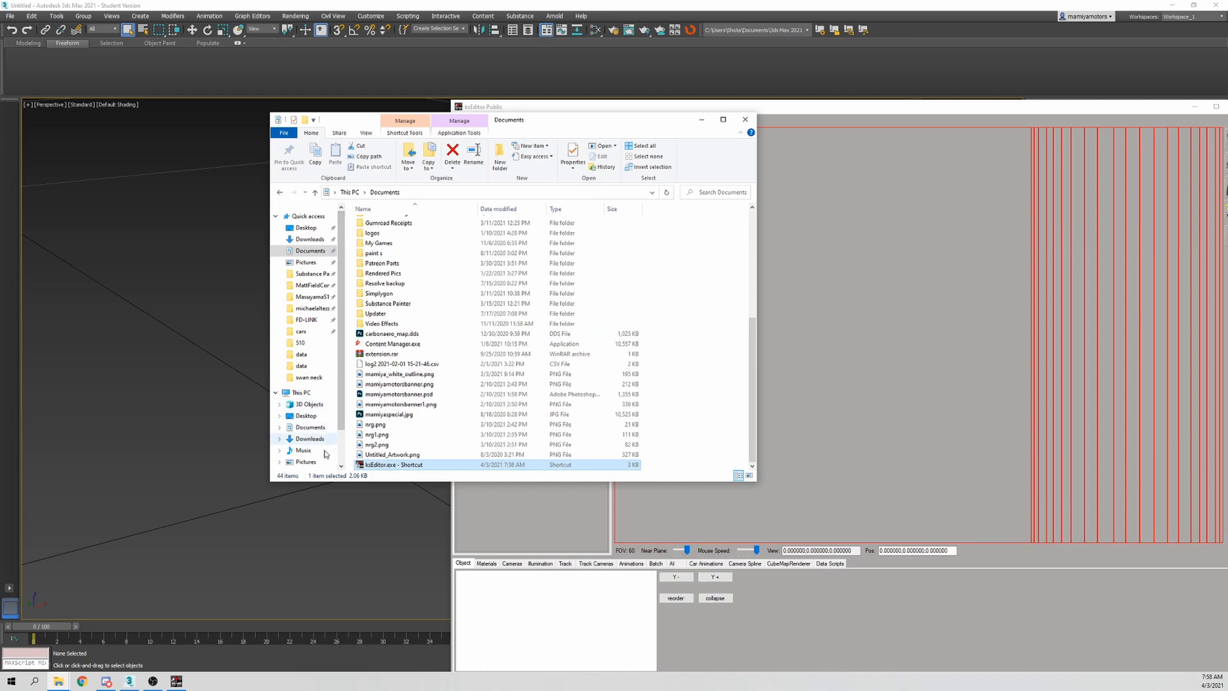
scroll(320, 339, "down", 2)
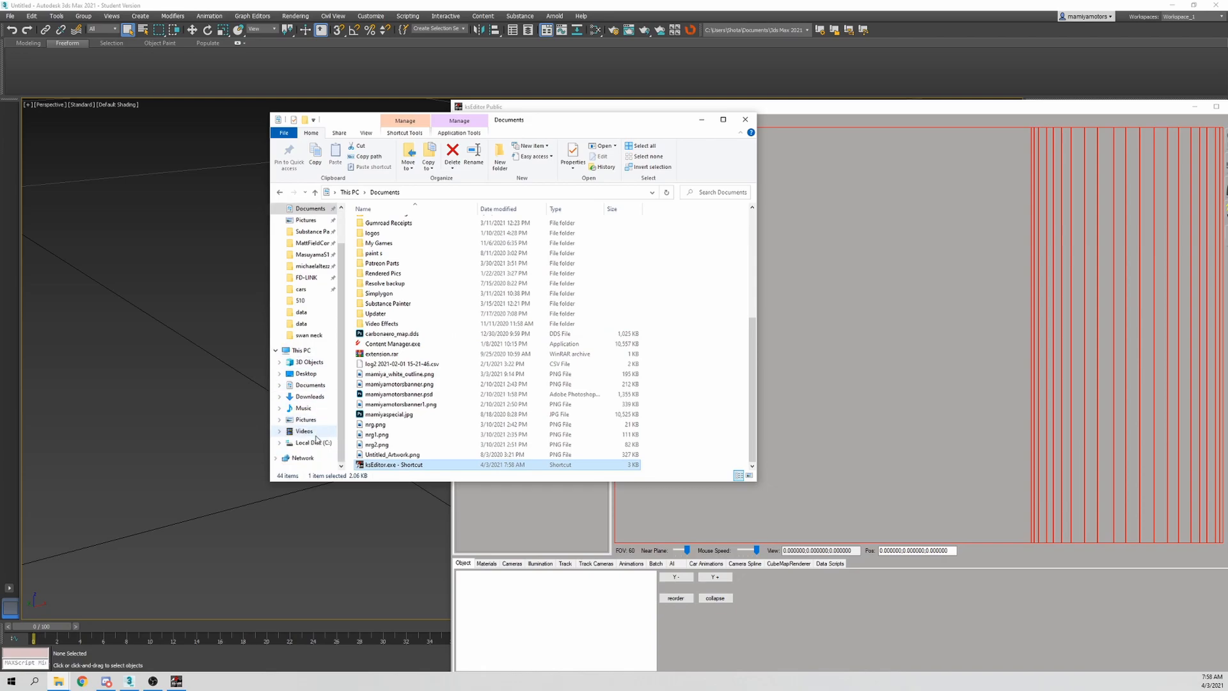
left_click(429, 463)
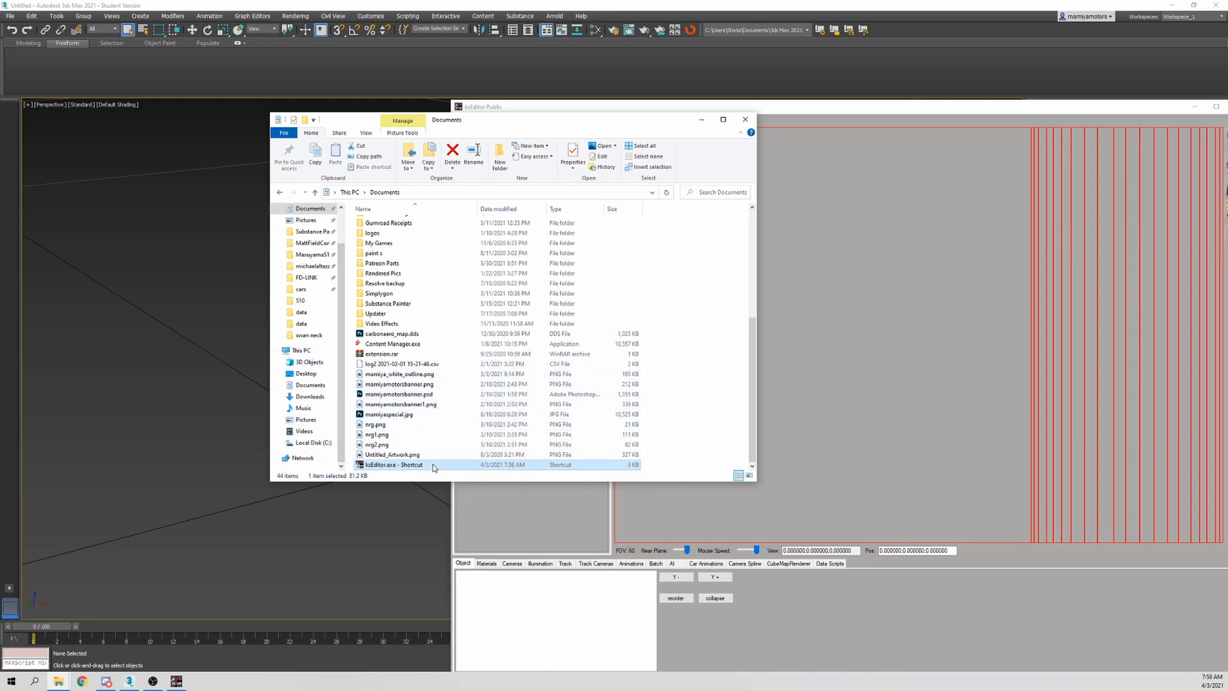
key("Delete")
Open the Assetto Mods folder, minimize File Explorer, and move the ksEditor window fully into view
scroll(408, 264, "up", 5)
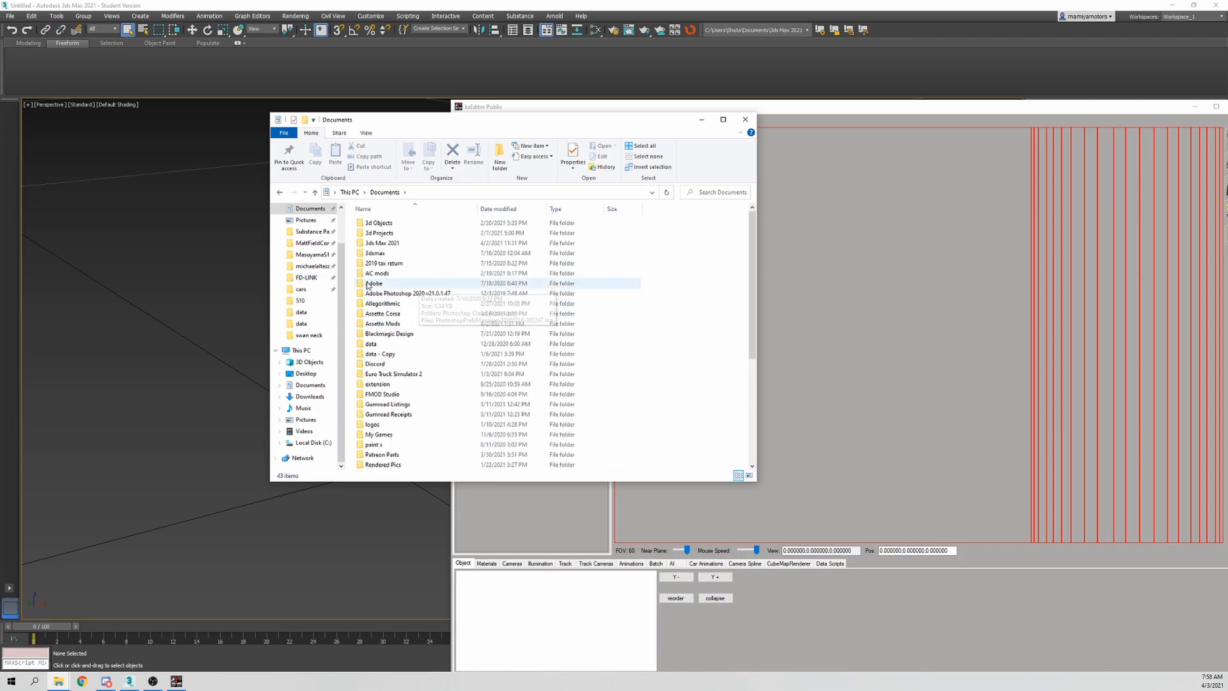
double_click(444, 259)
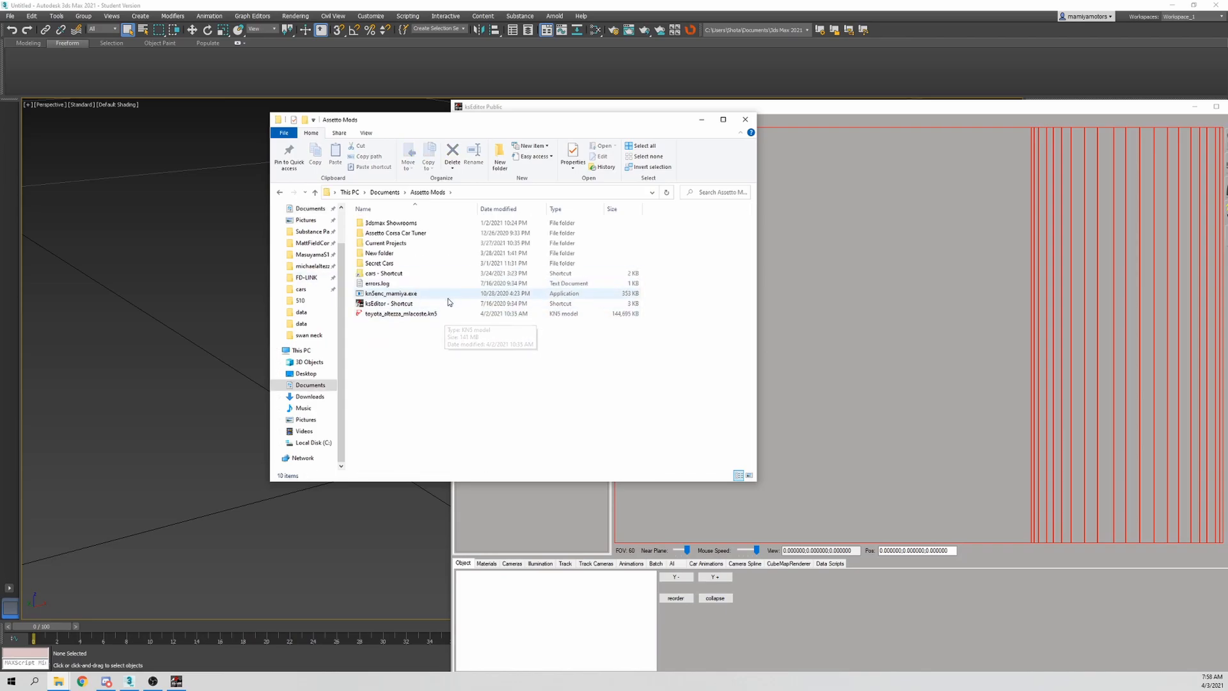
left_click(700, 119)
left_click_drag(692, 112, 388, 76)
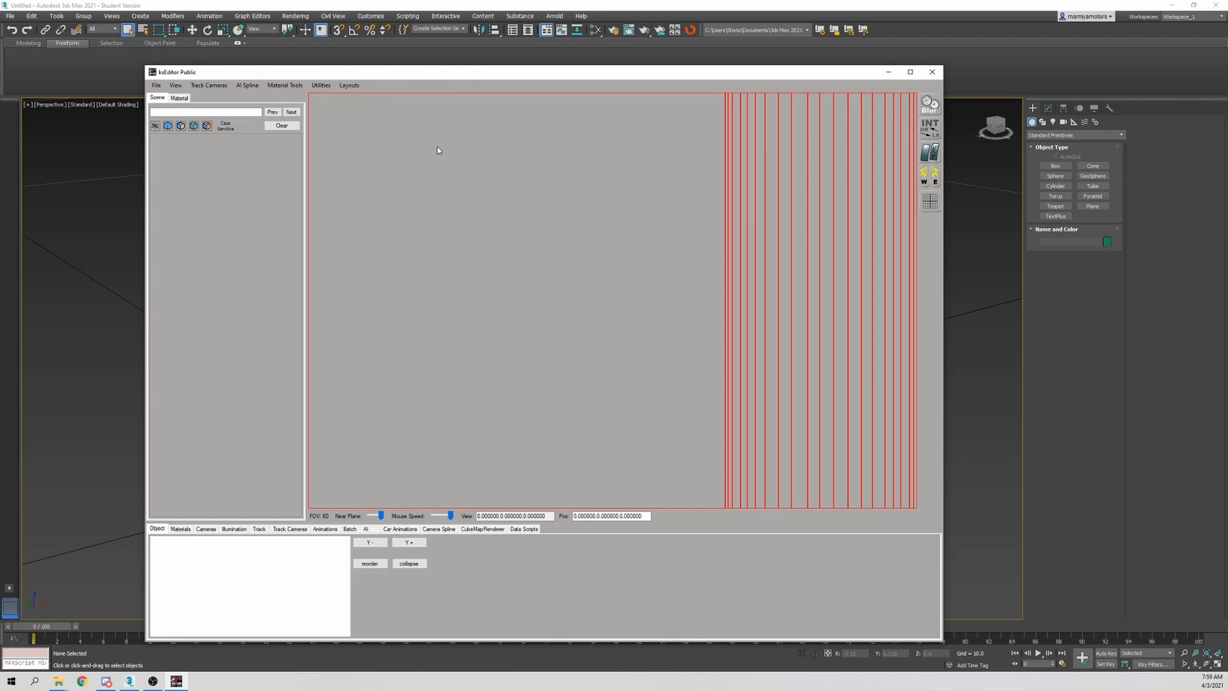
Shrink the ksEditor window and move it so the wing in 3ds Max stays partly in view
left_click_drag(380, 81, 402, 91)
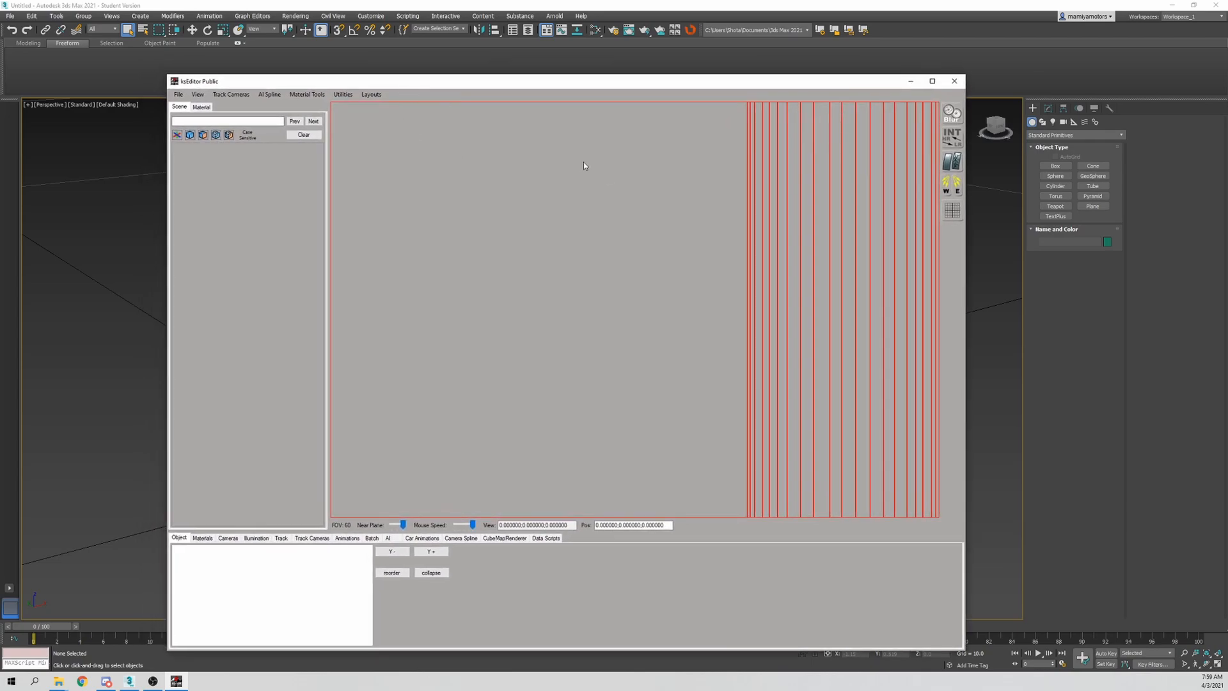
left_click_drag(166, 74, 447, 267)
left_click_drag(600, 265, 243, 95)
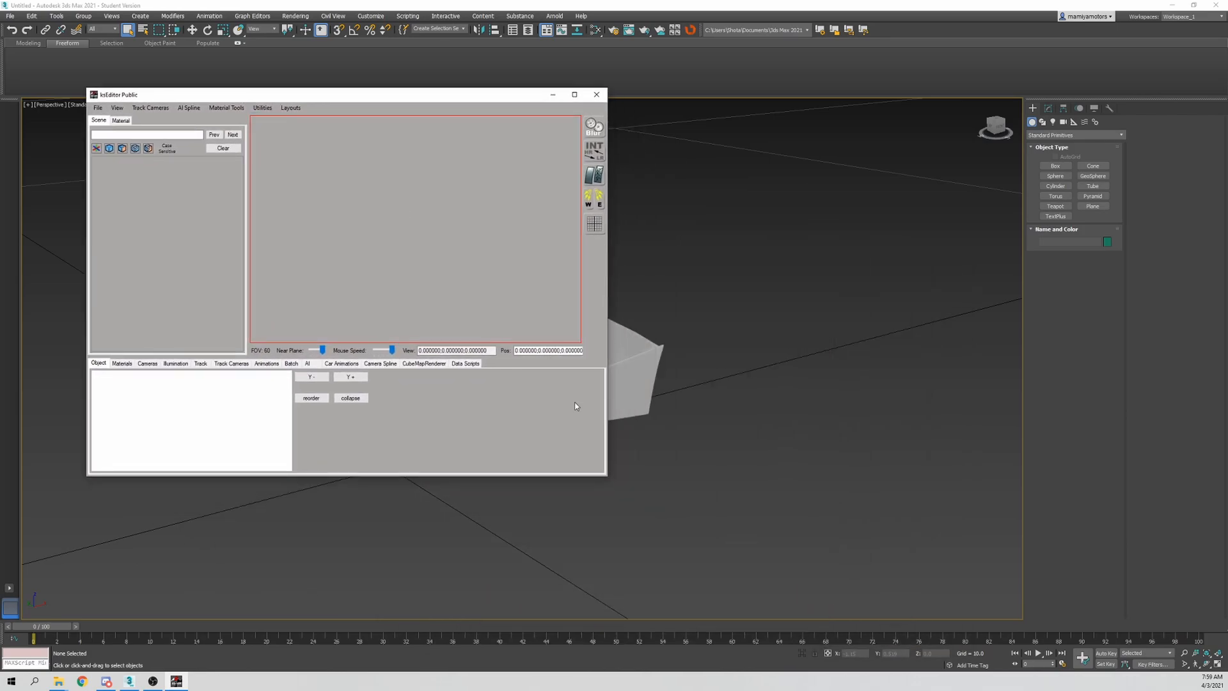
left_click_drag(605, 478, 515, 467)
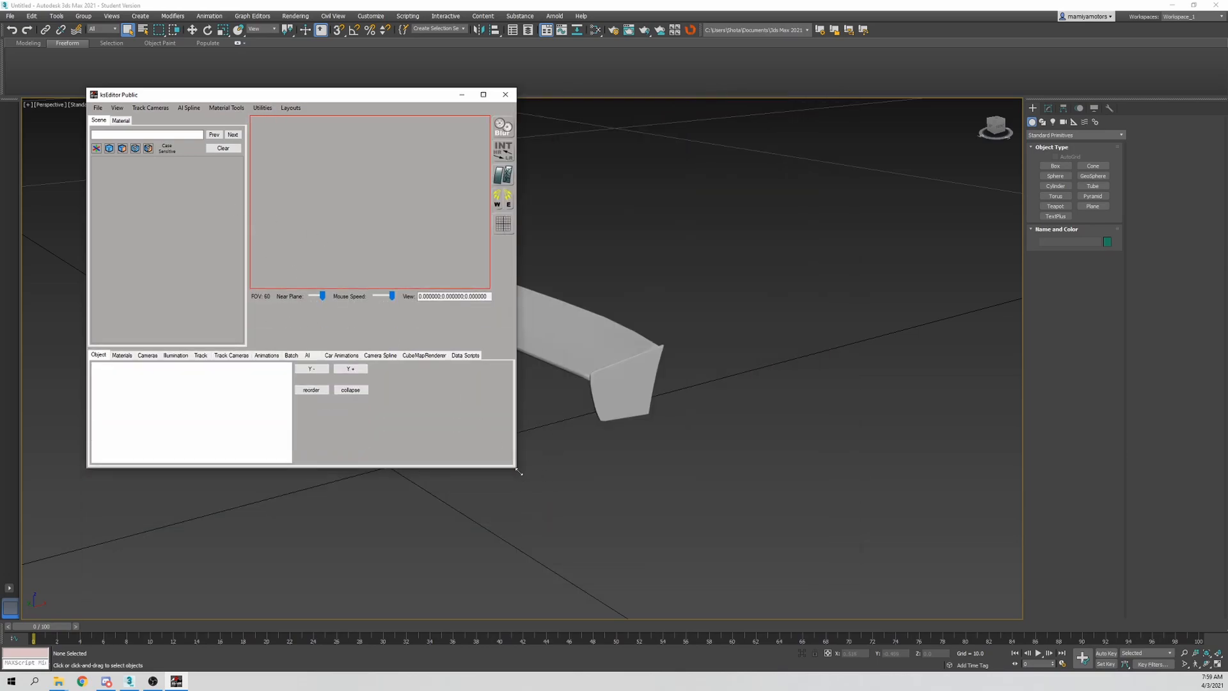
left_click_drag(518, 471, 457, 476)
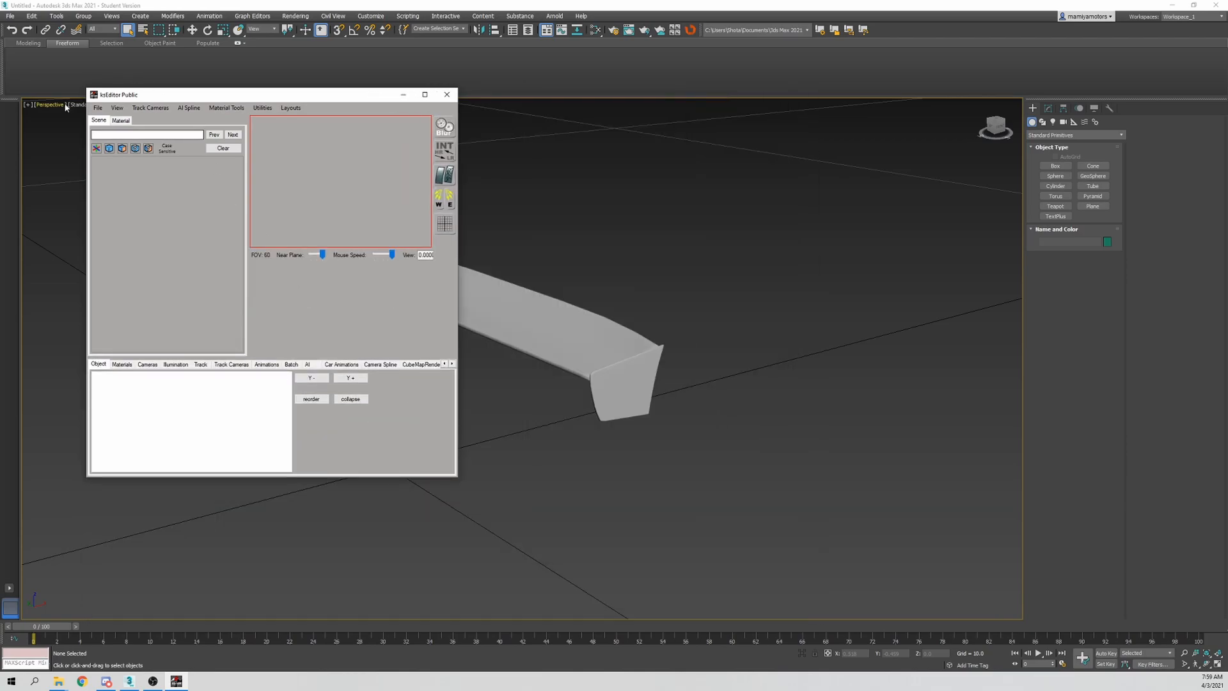
Open test.fbx from the Assetto Mods > Current Projects > parts > Spoilers > swan neck folder
left_click(97, 107)
left_click(132, 126)
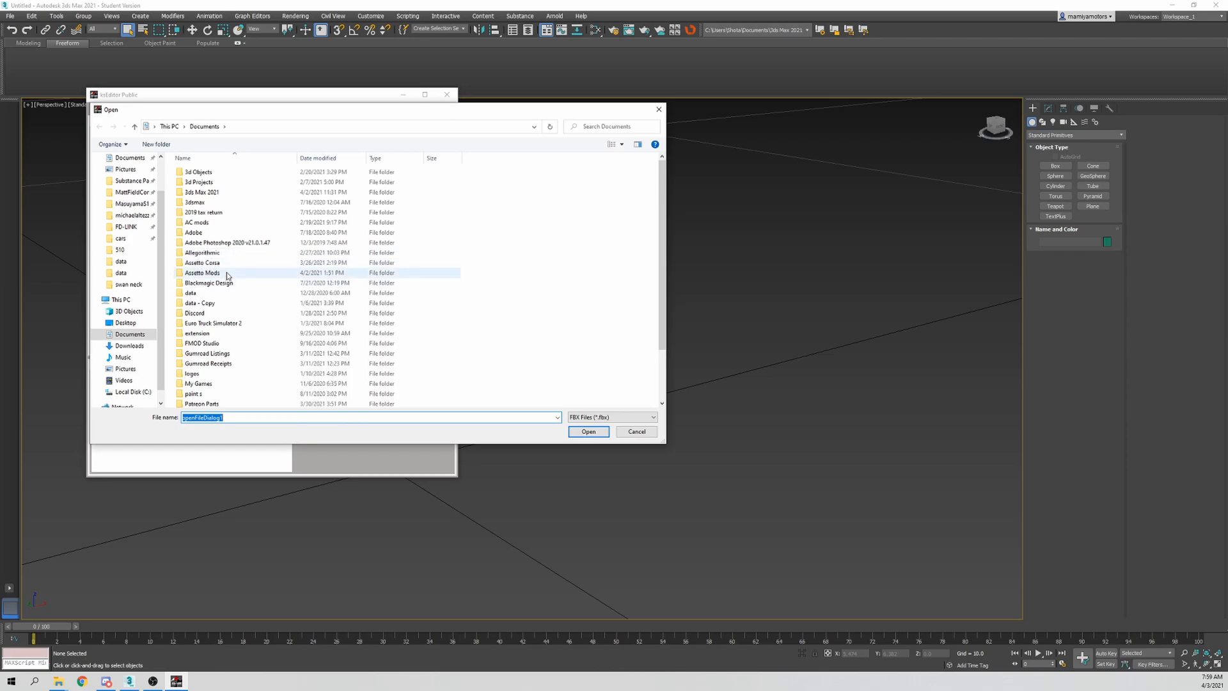
double_click(226, 273)
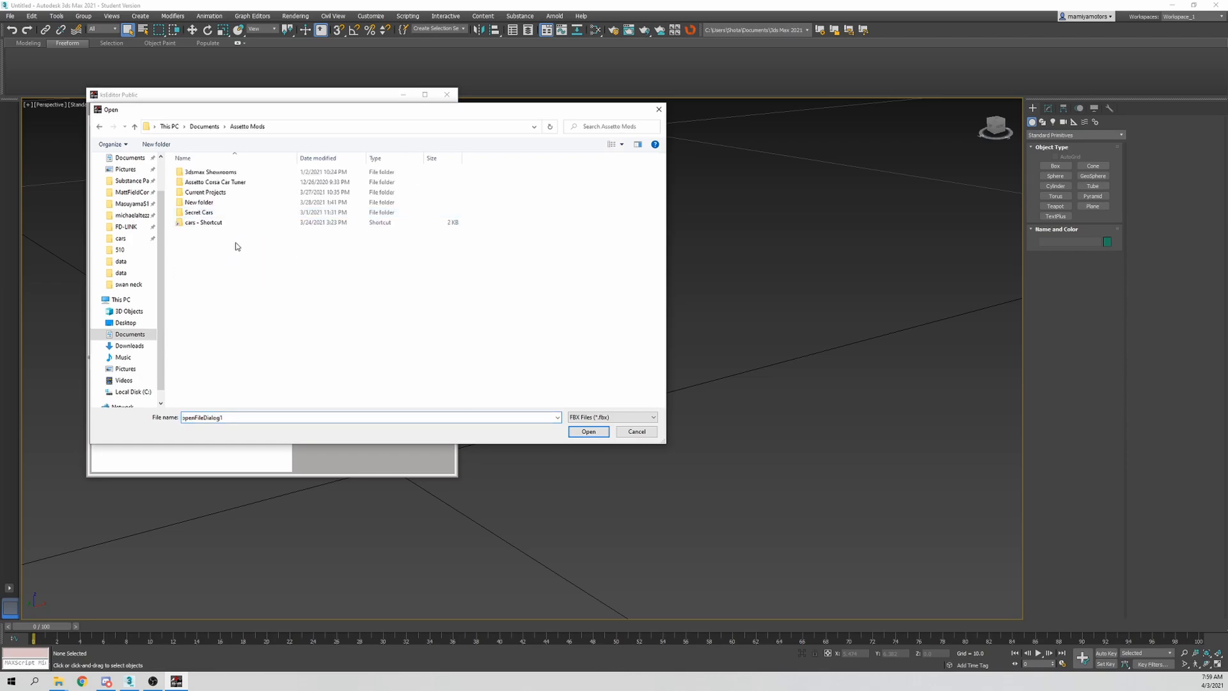
double_click(242, 192)
scroll(256, 269, "down", 5)
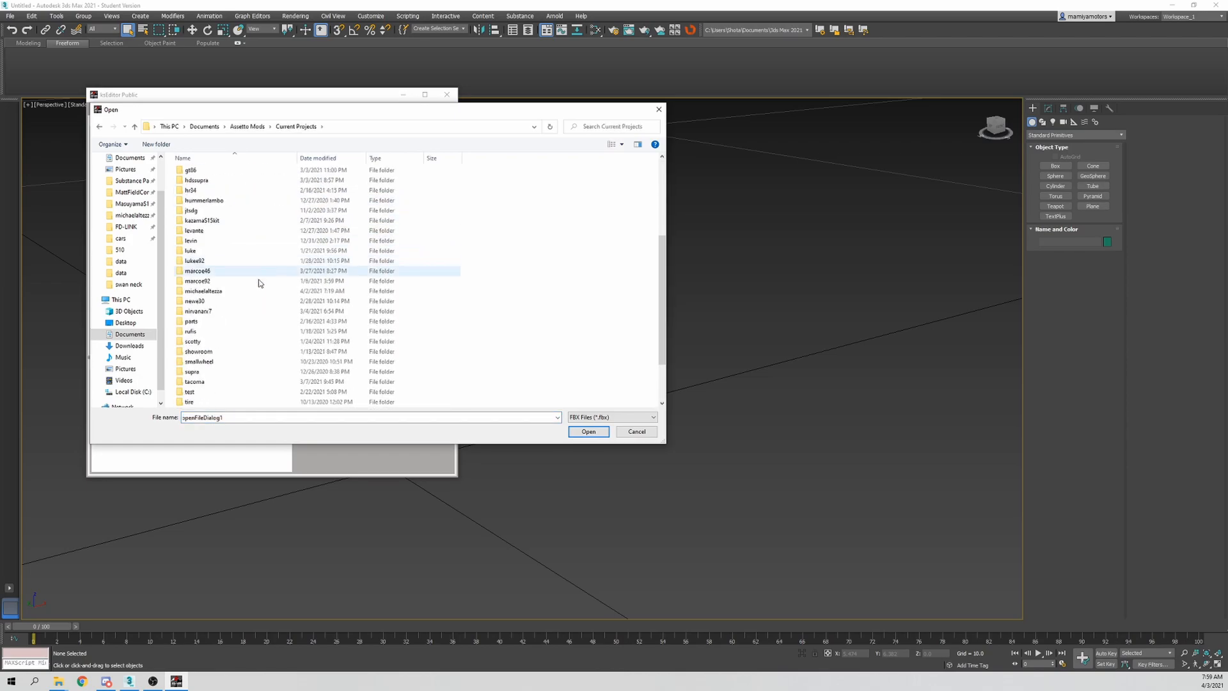
double_click(231, 329)
double_click(202, 171)
double_click(203, 181)
left_click(220, 223)
double_click(220, 223)
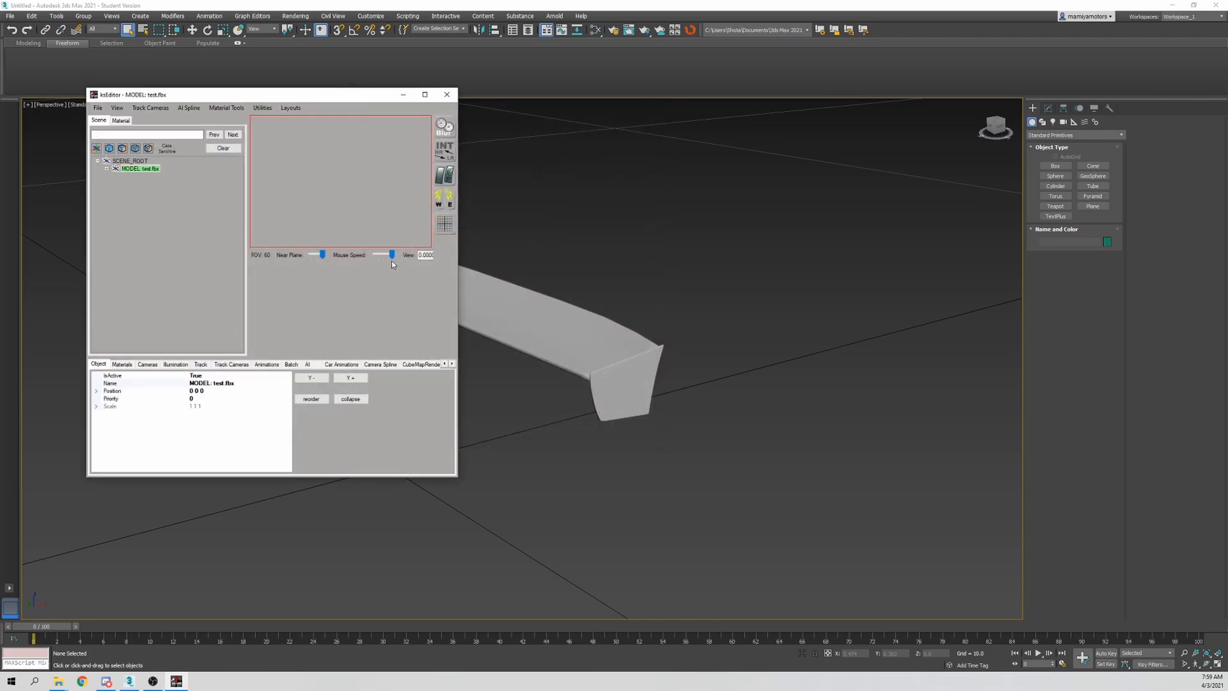
Enlarge the ksEditor window, move it up, and orbit the camera around the loaded wing
left_click_drag(348, 199, 322, 213)
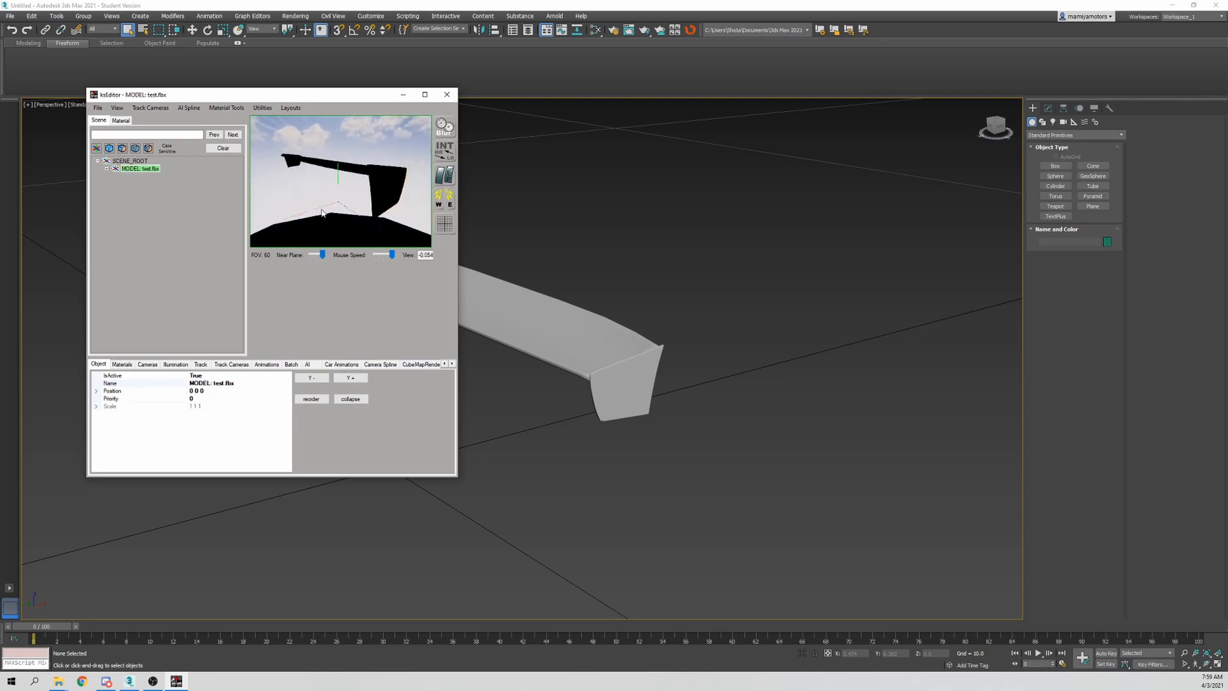
left_click_drag(455, 477, 907, 672)
left_click_drag(675, 403, 599, 341)
left_click_drag(787, 95, 810, 39)
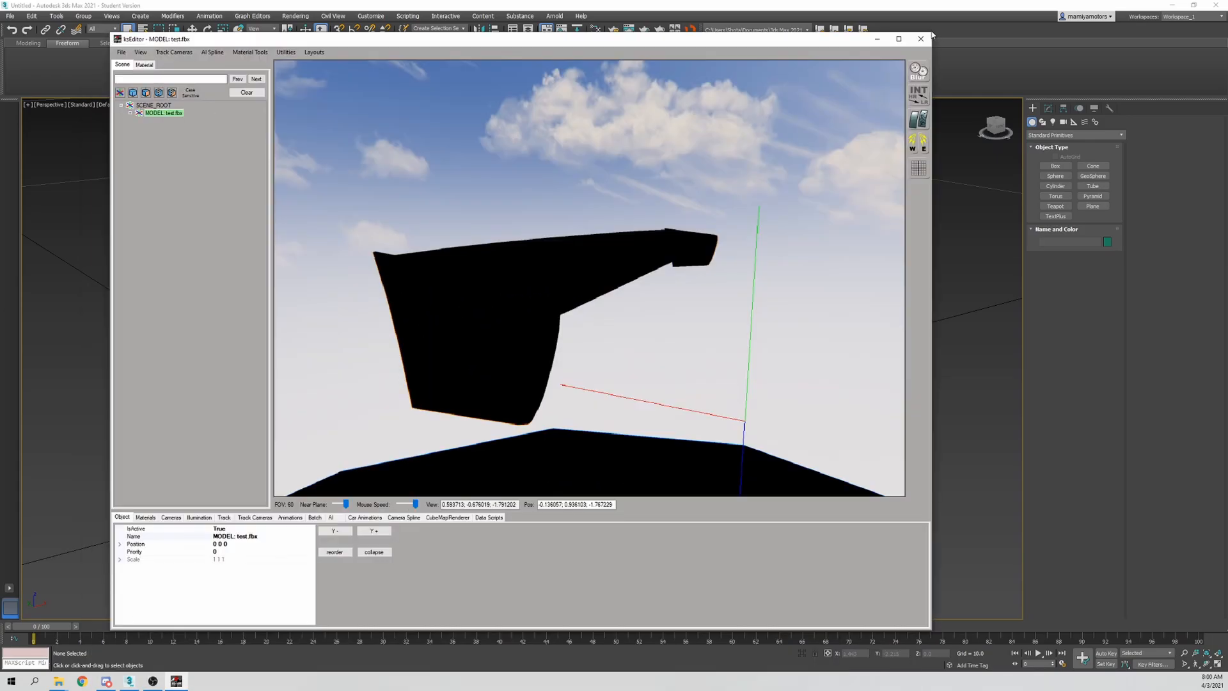
Restart the editor, enlarge its window, and move it up so the whole interface fits on screen
left_click(120, 52)
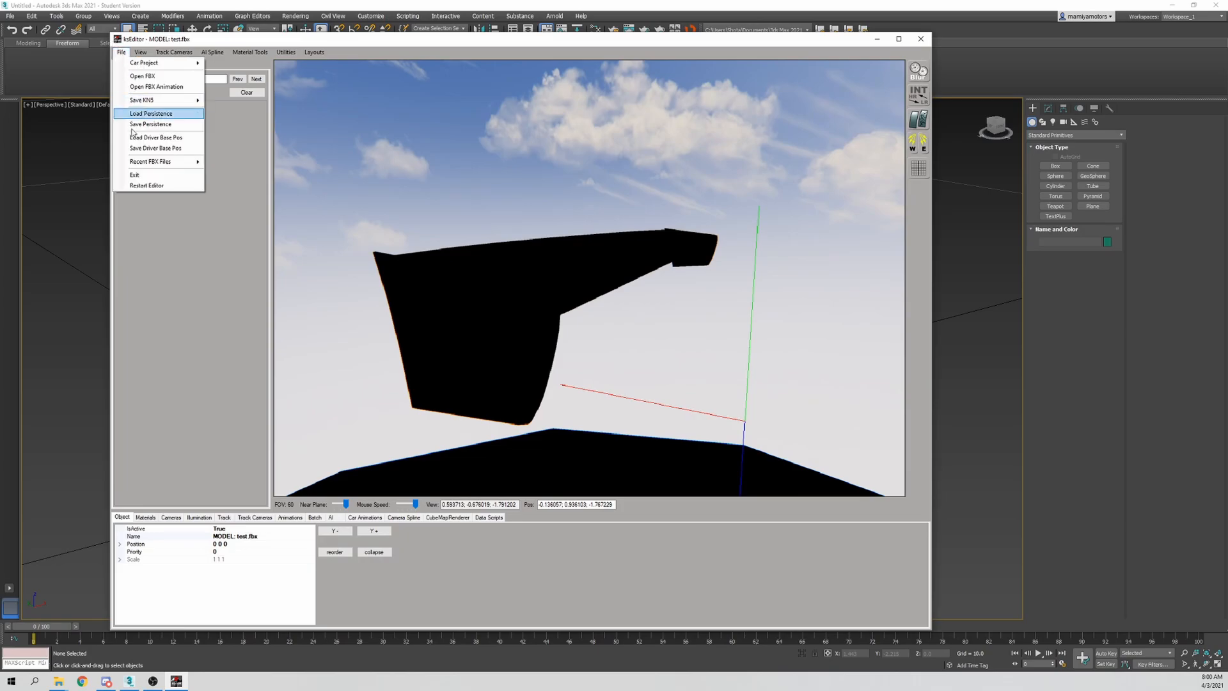
left_click(150, 185)
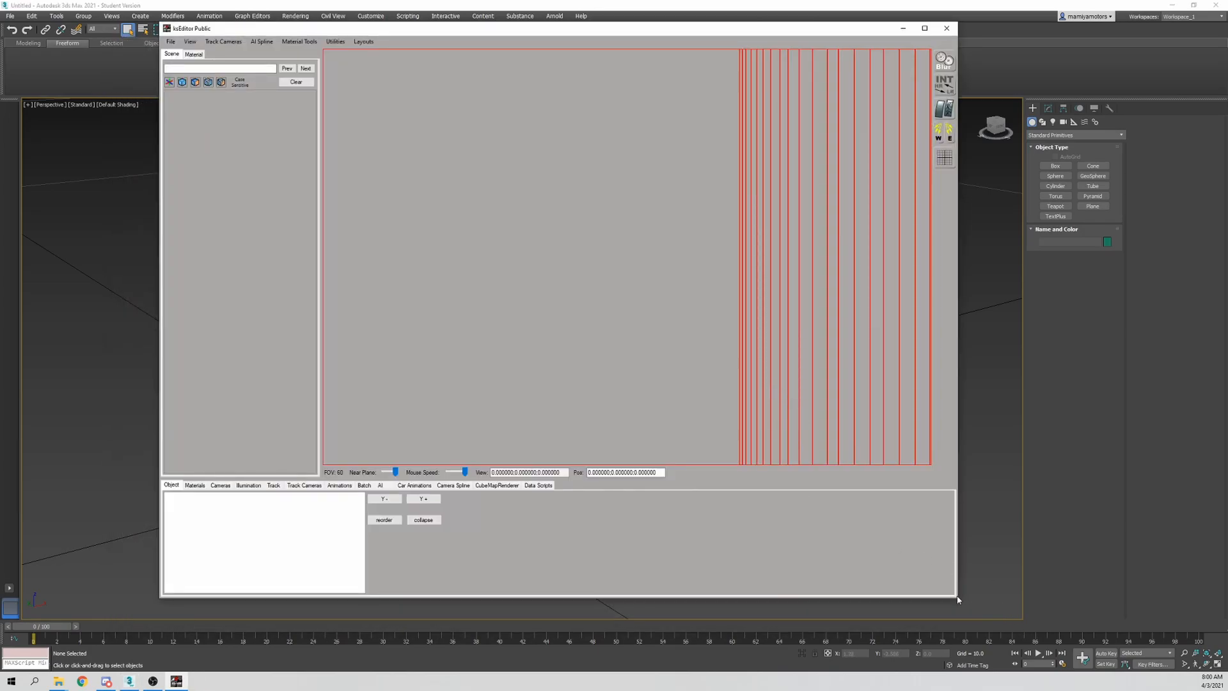
left_click_drag(958, 599, 1048, 650)
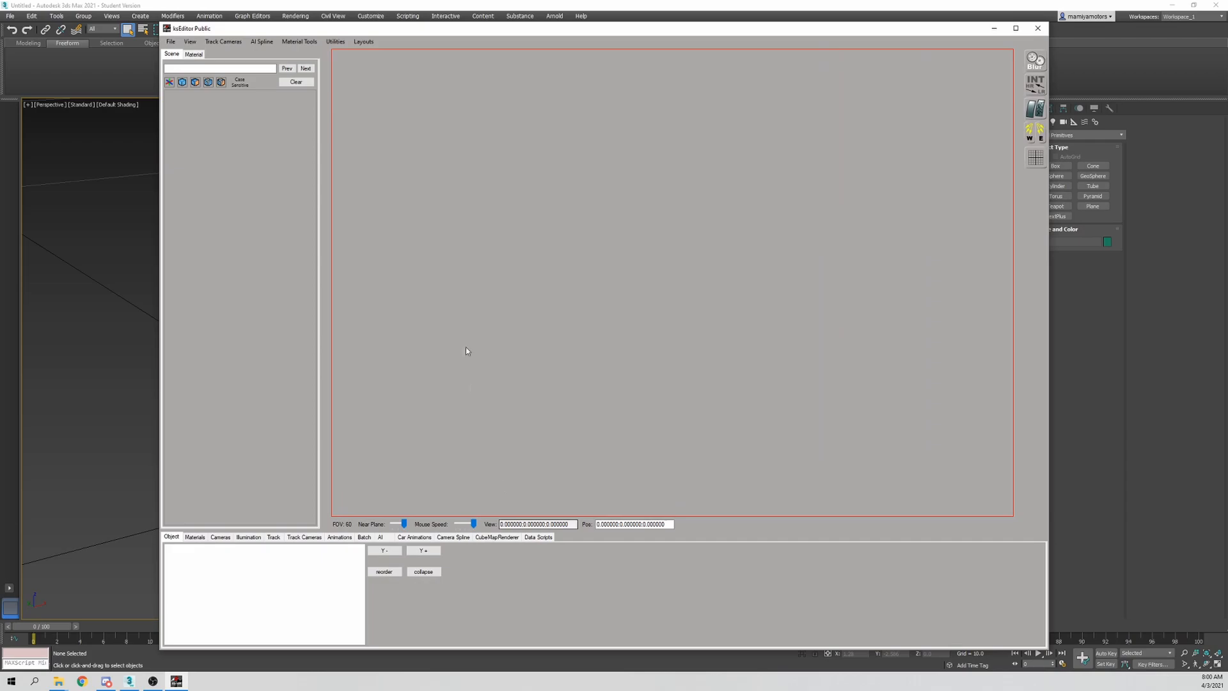
left_click_drag(414, 30, 382, 24)
left_click(983, 22)
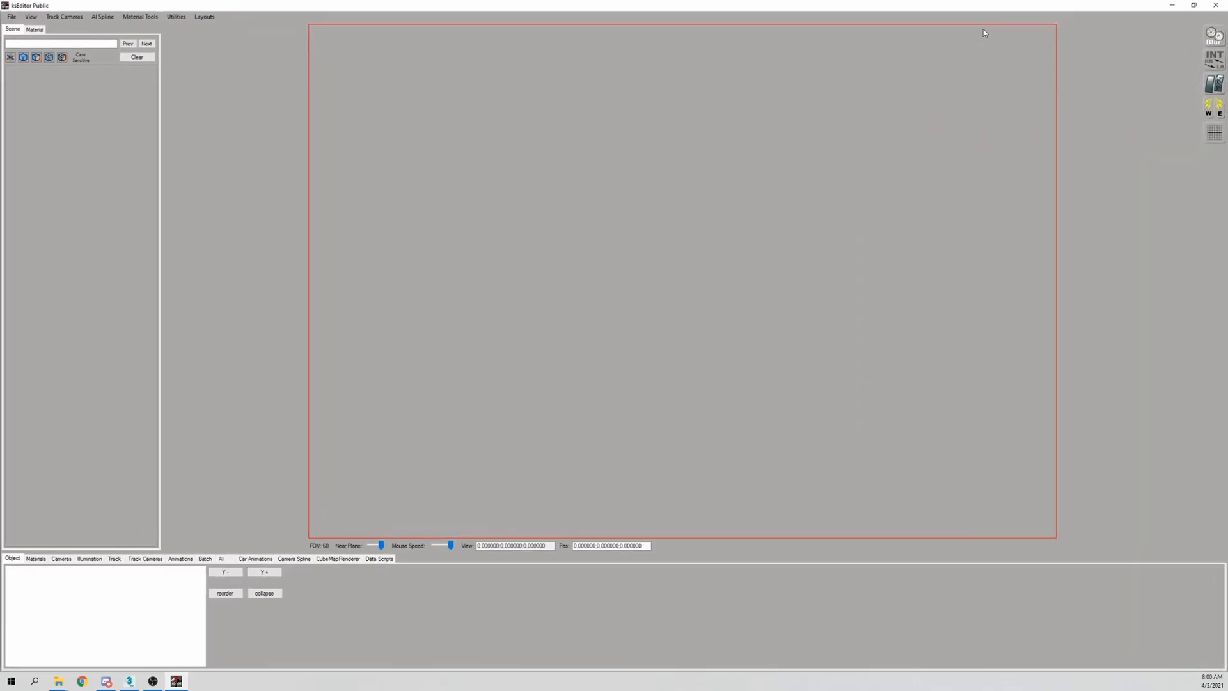
double_click(973, 5)
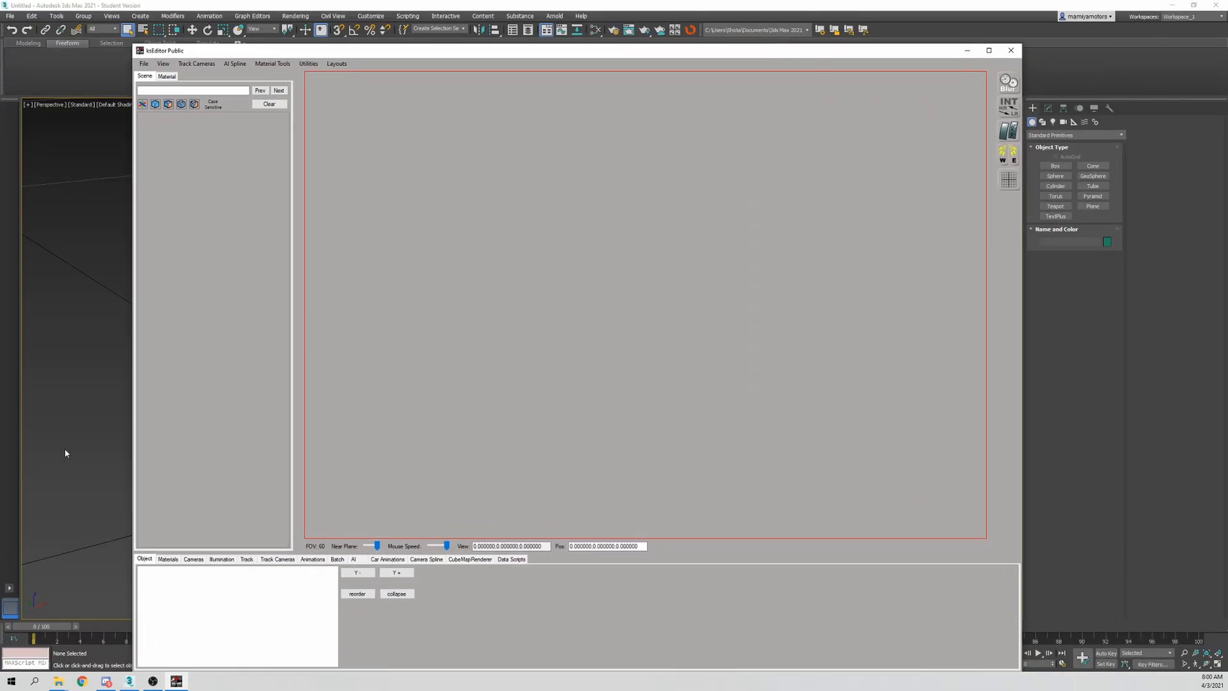
left_click_drag(381, 50, 382, 21)
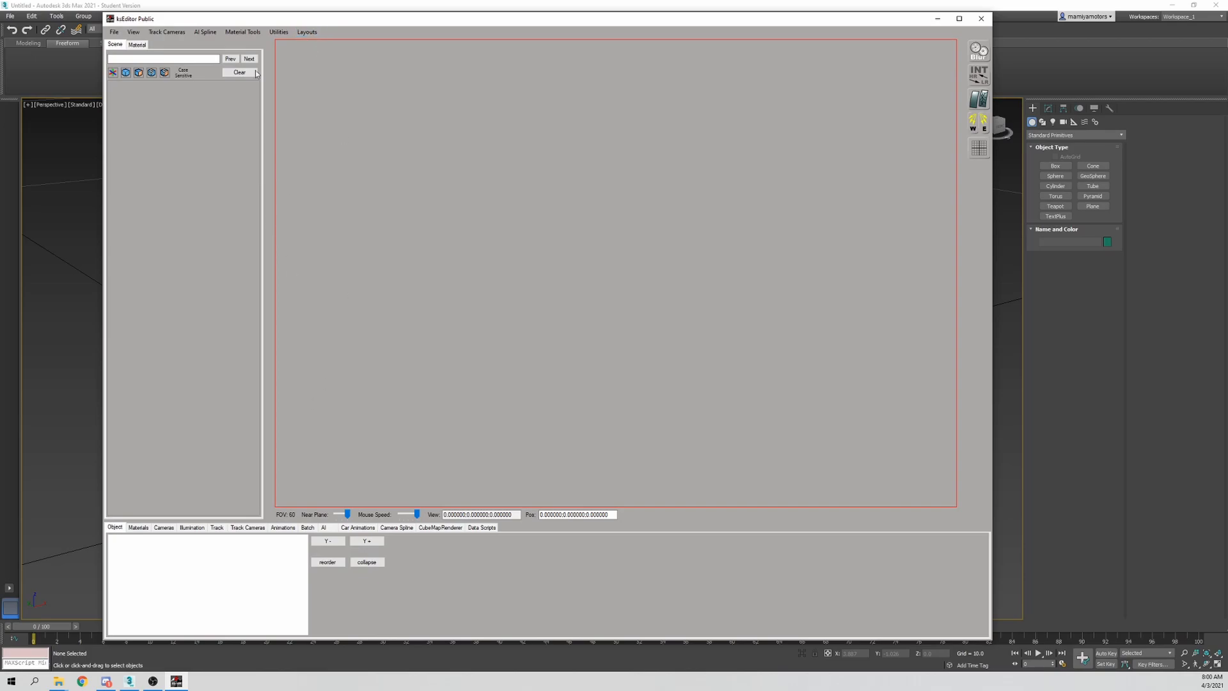
Open test.fbx from the swan neck folder and dismiss the leftover file dialog
left_click(114, 33)
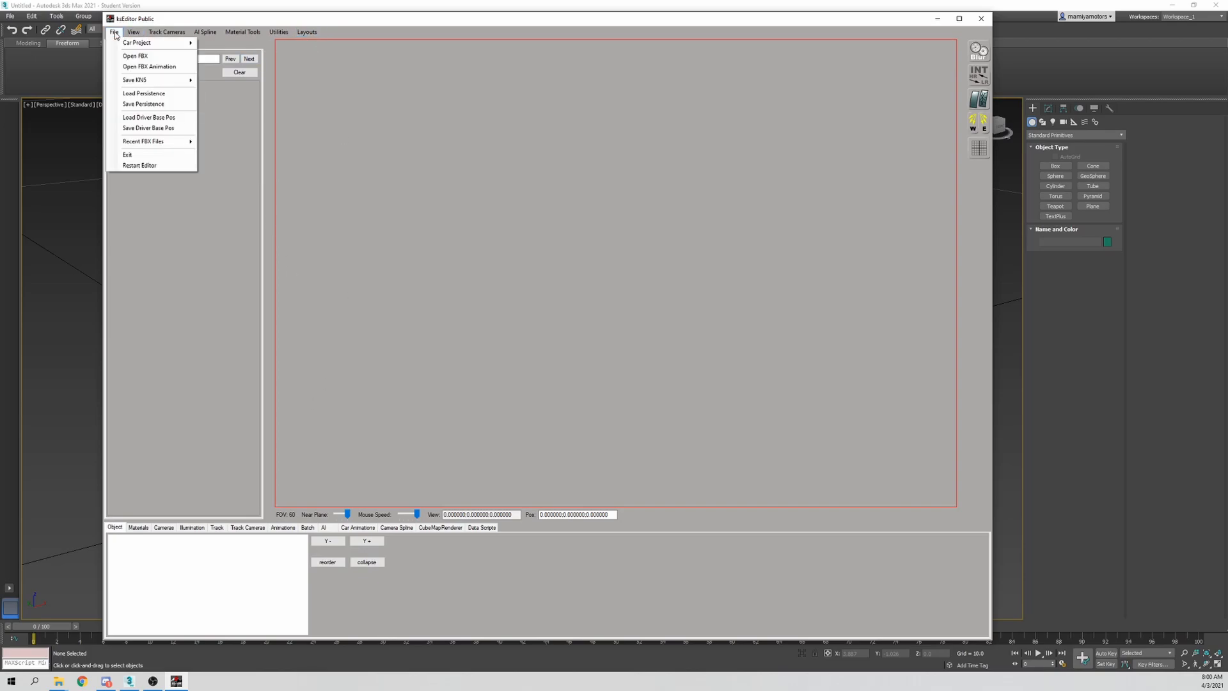
left_click(135, 56)
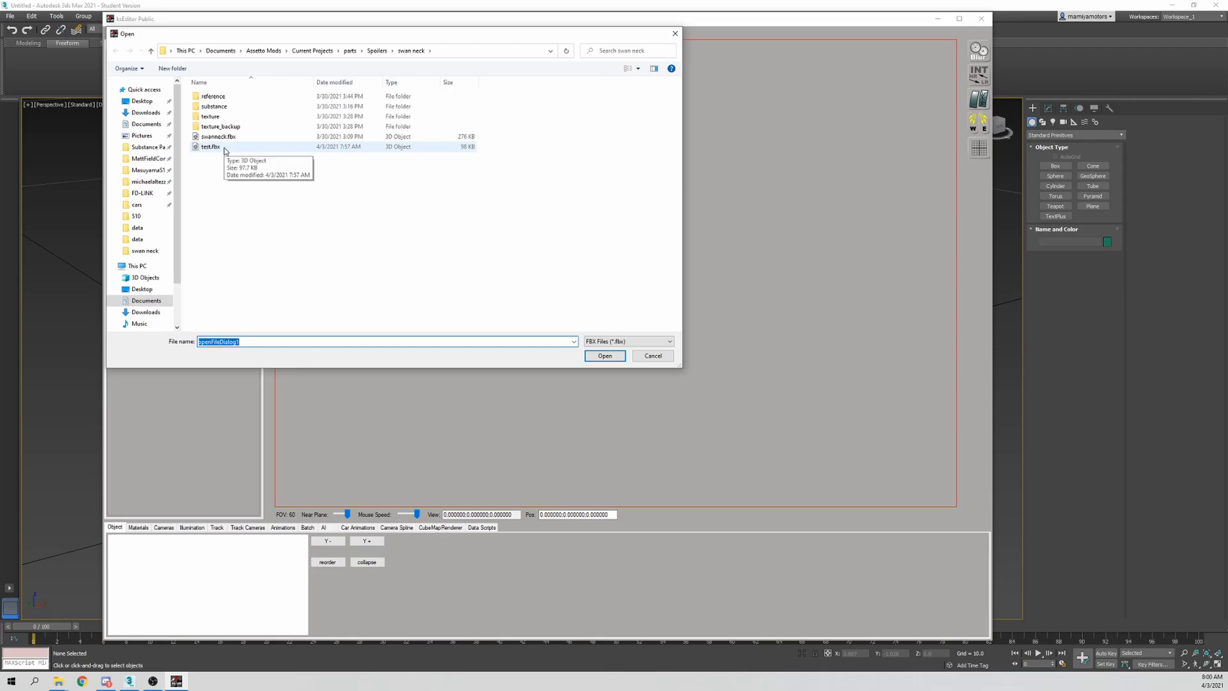
double_click(212, 147)
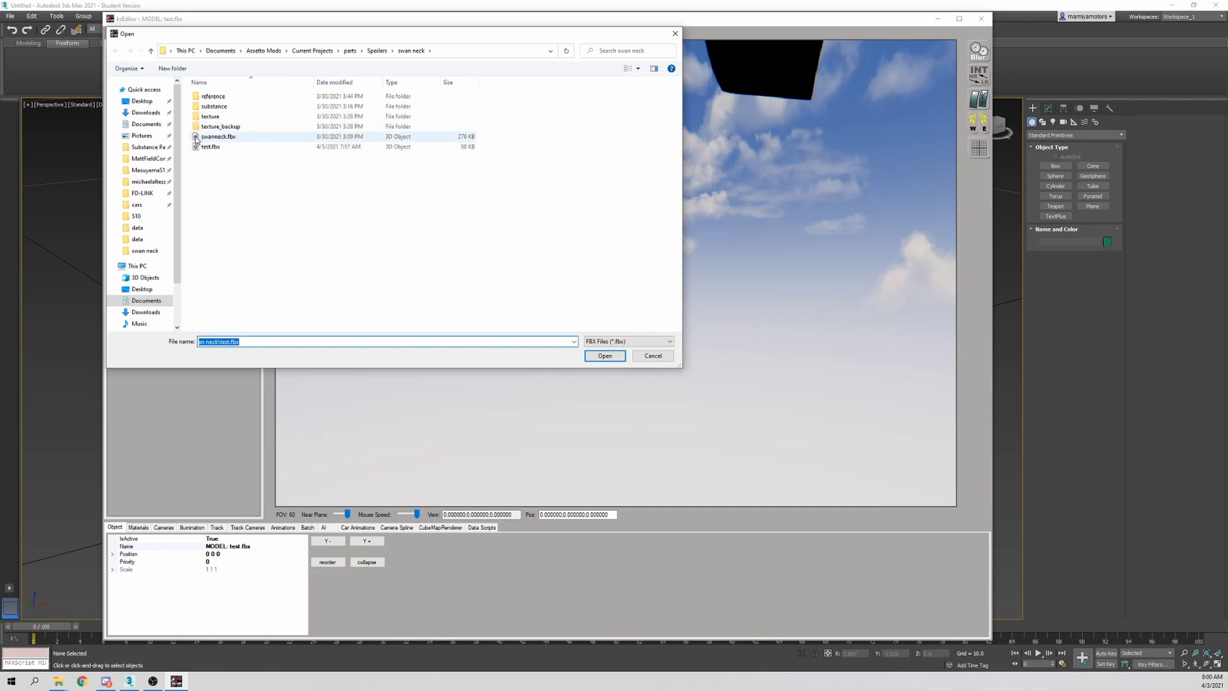
left_click(653, 355)
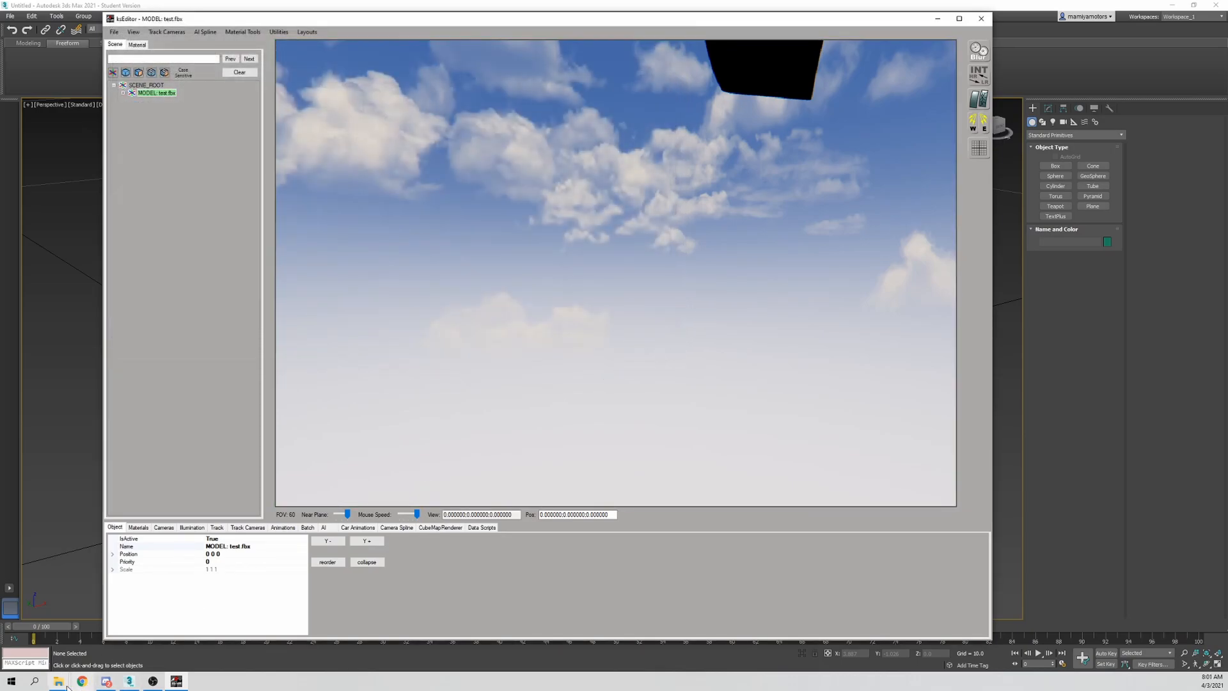
Switch to File Explorer, look through the Current Projects folder in Assetto Mods, and close the window
left_click(112, 652)
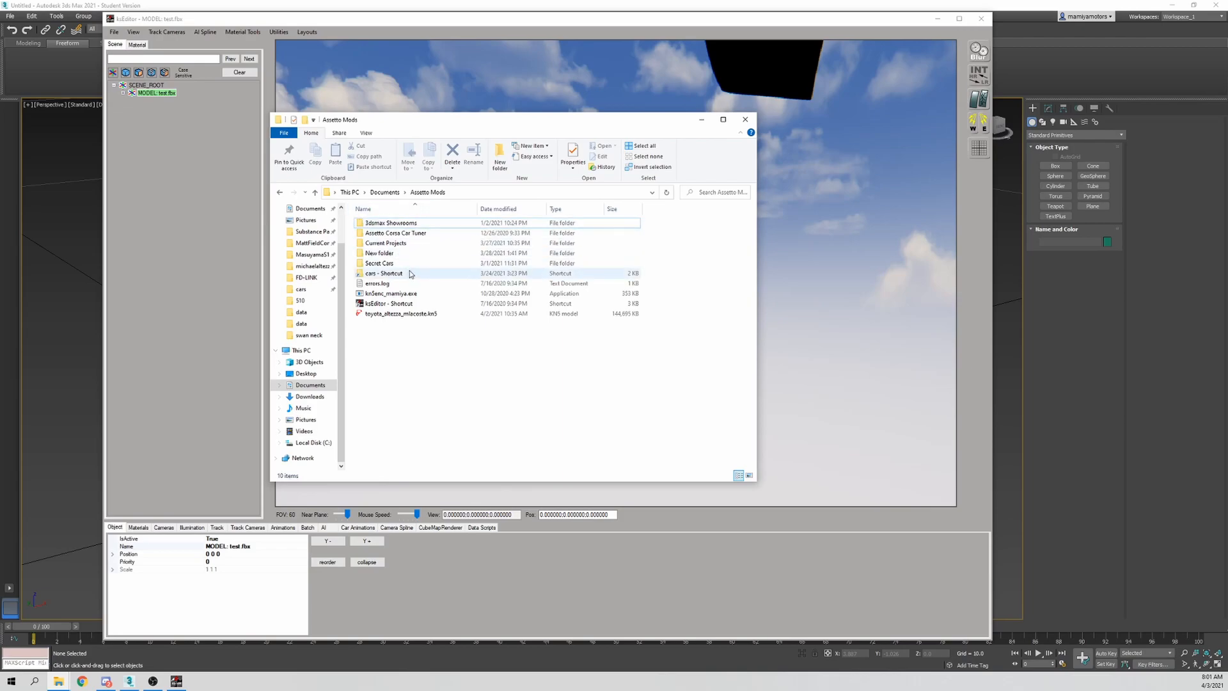
double_click(414, 246)
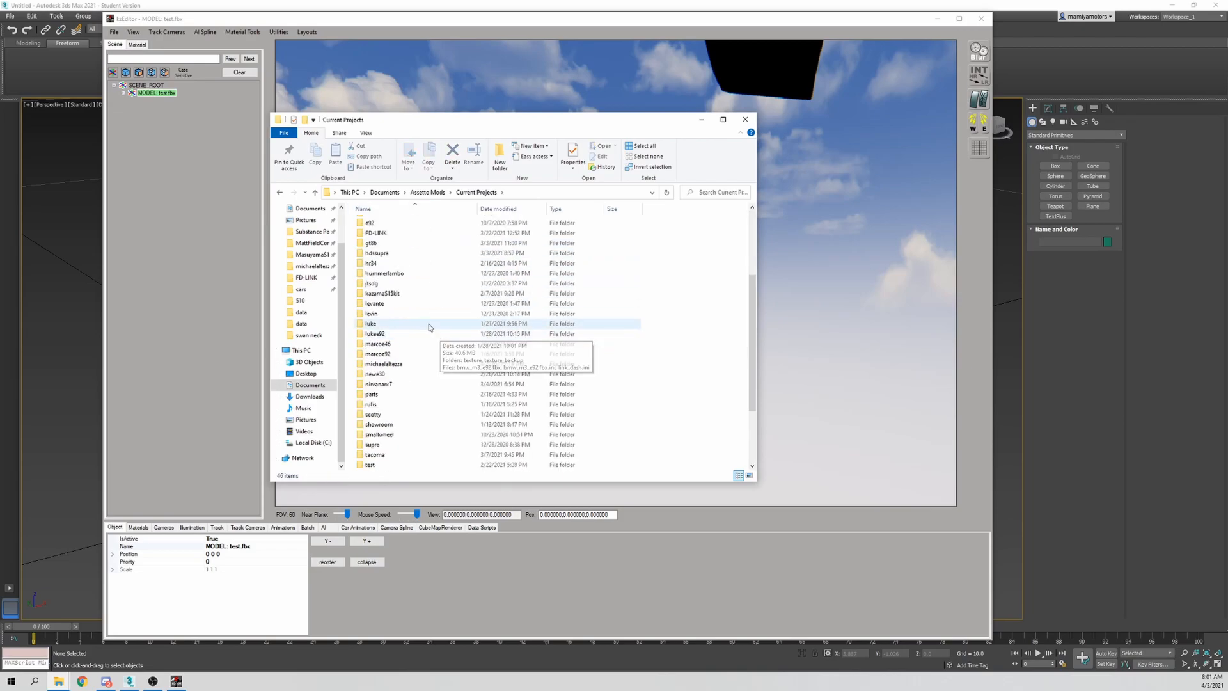
scroll(423, 275, "down", 4)
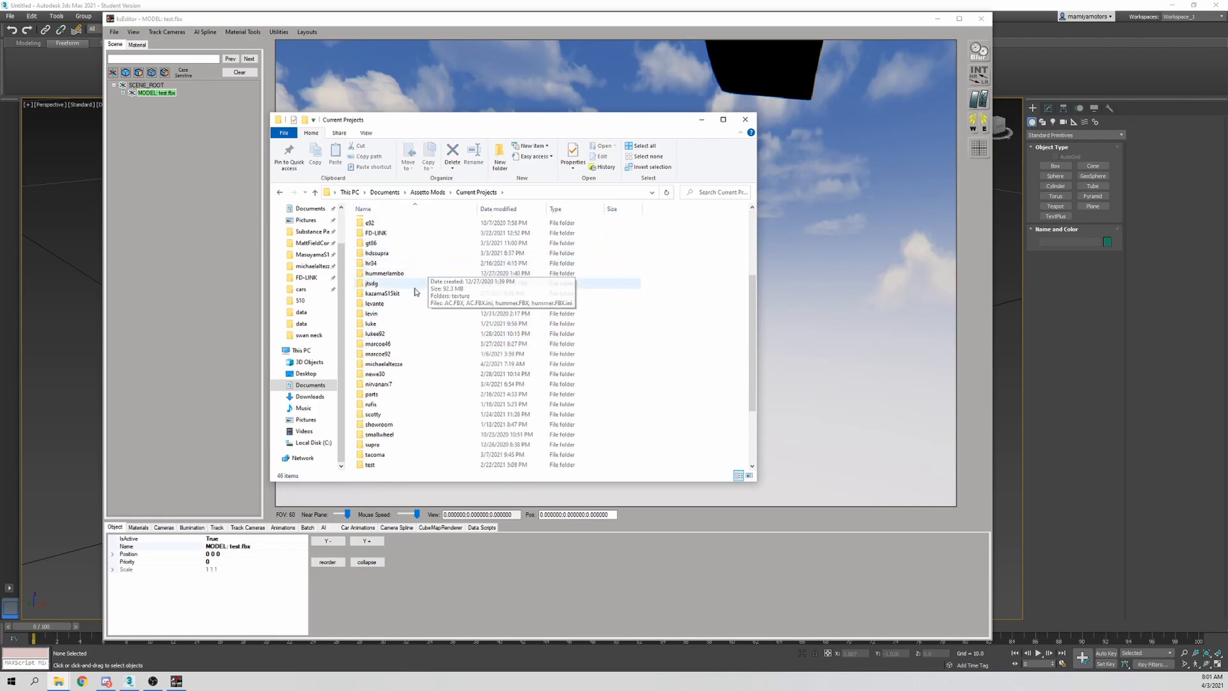
left_click(745, 119)
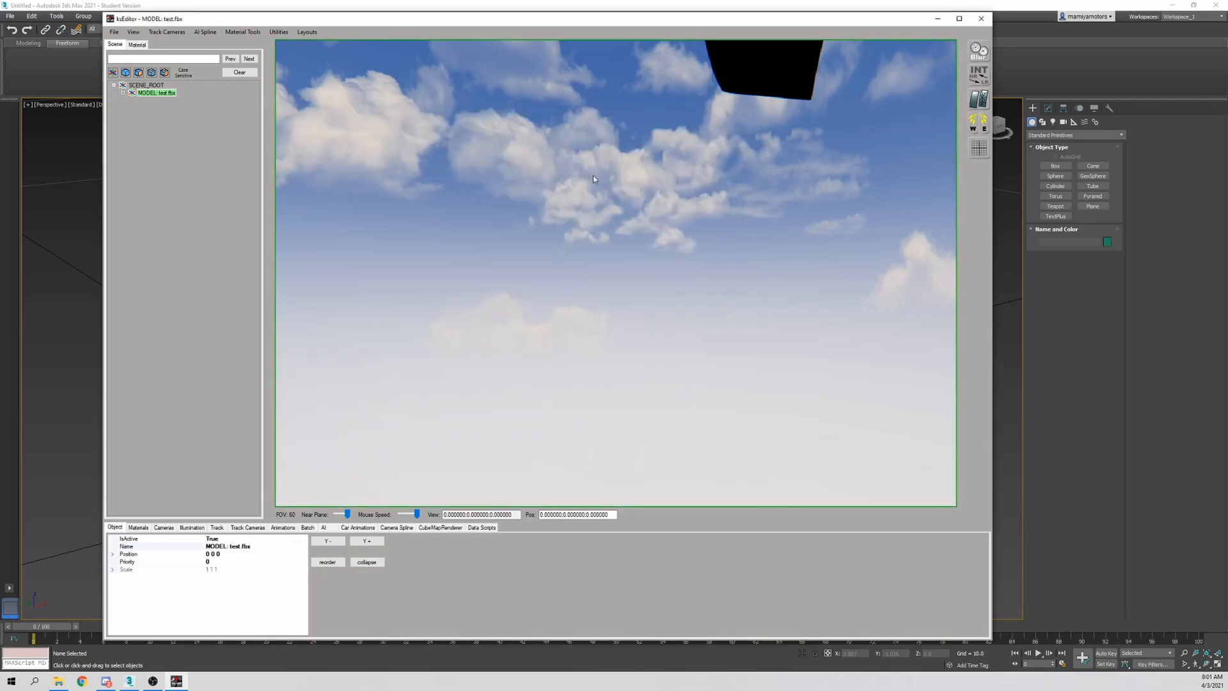
Rotate and move the camera in ksEditor to bring the whole wing into view
right_click_drag(571, 239, 471, 261)
key("w")
key("s")
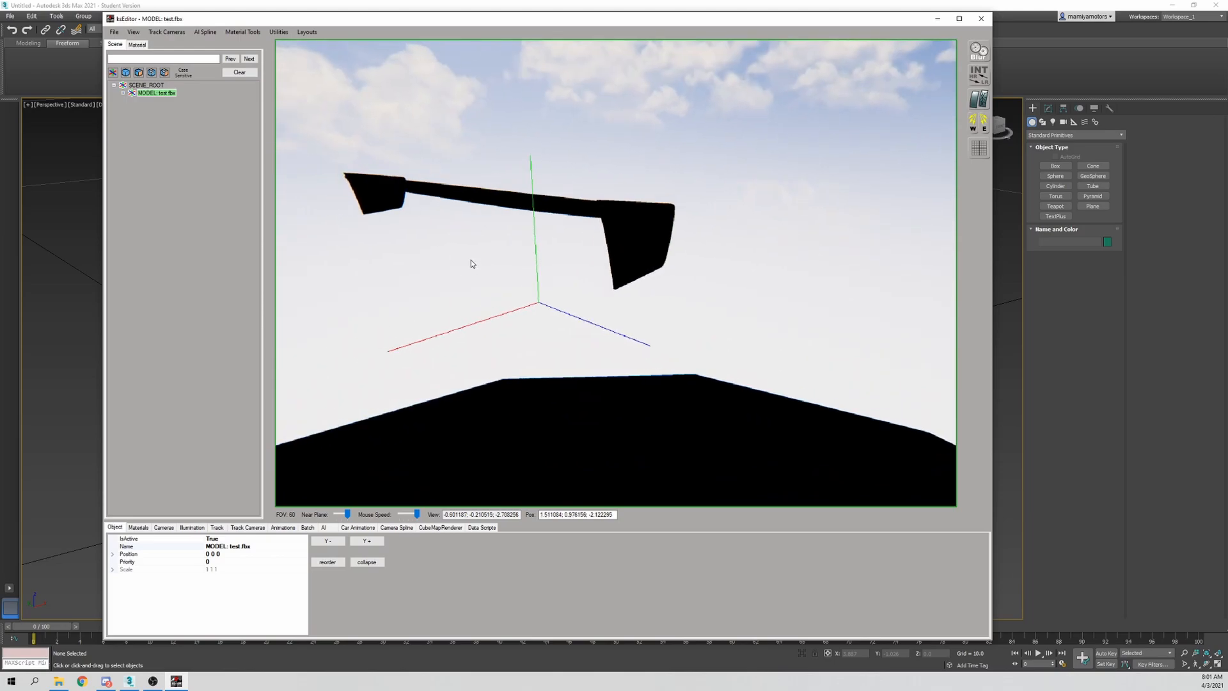
left_click(114, 32)
left_click(128, 58)
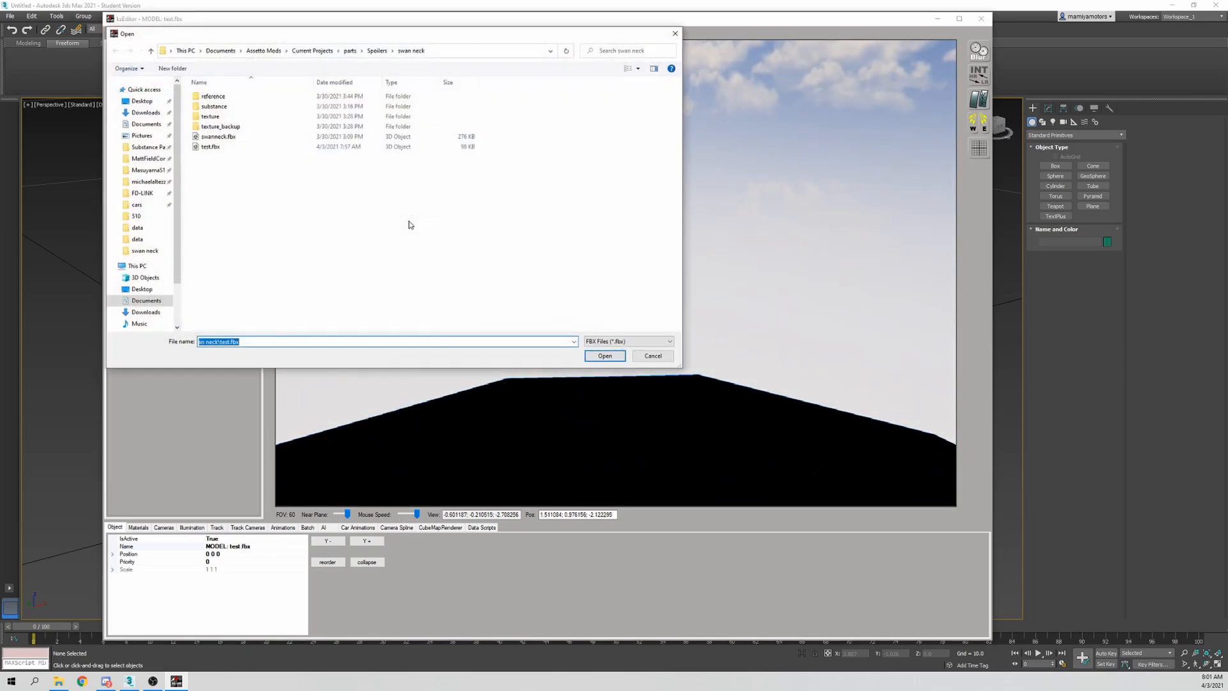
left_click_drag(474, 42, 467, 388)
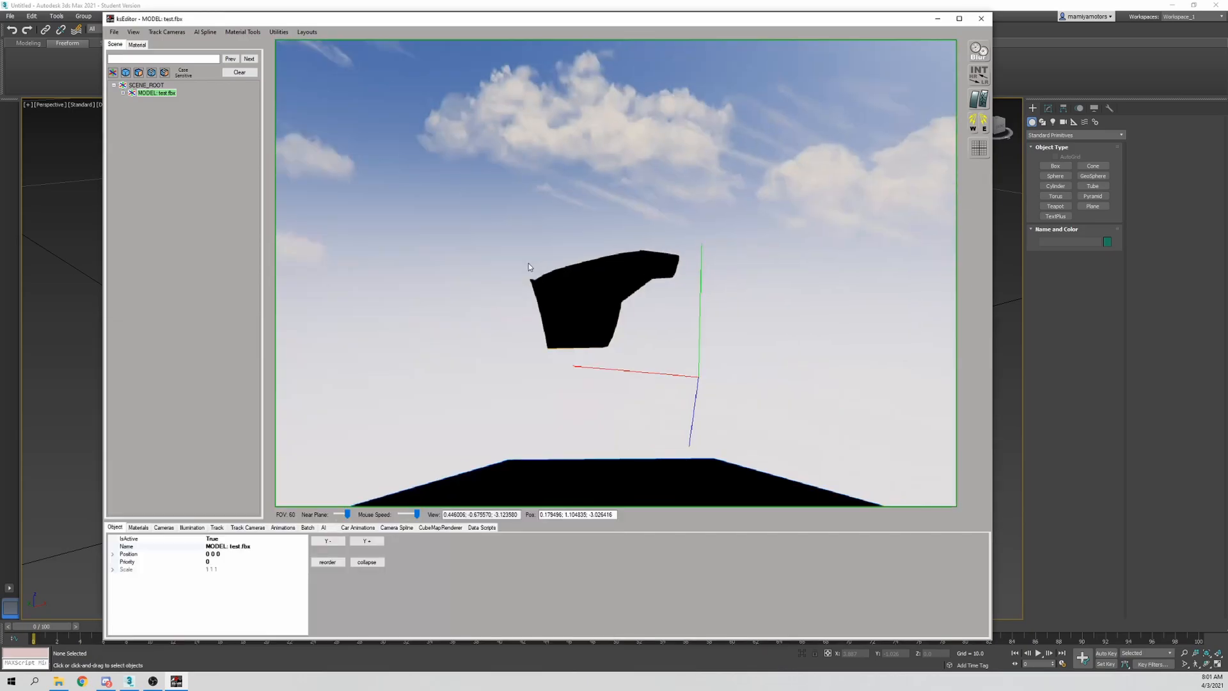
Fly the camera around the imported wing to inspect it from several sides
right_click_drag(528, 262, 597, 290)
key("Up")
key("Left")
key("Right")
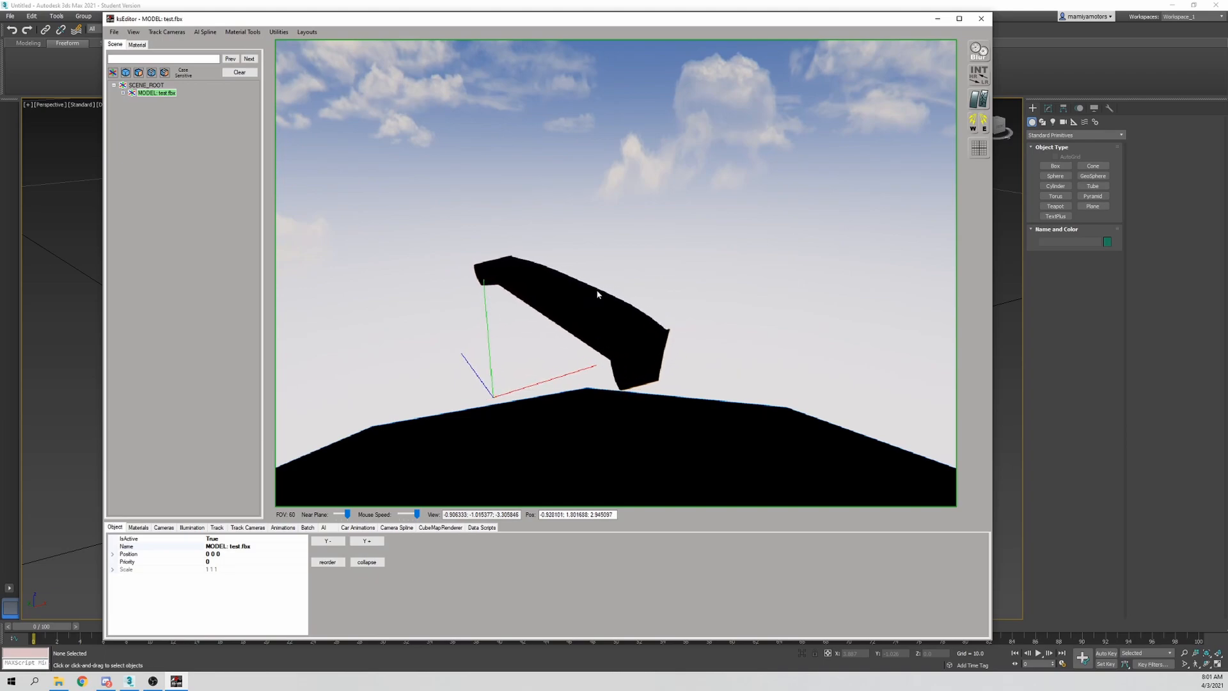
key("Right")
key("Left")
right_click_drag(599, 292, 865, 294)
key("Left")
key("Left")
key("Up")
key("Left")
key("Down")
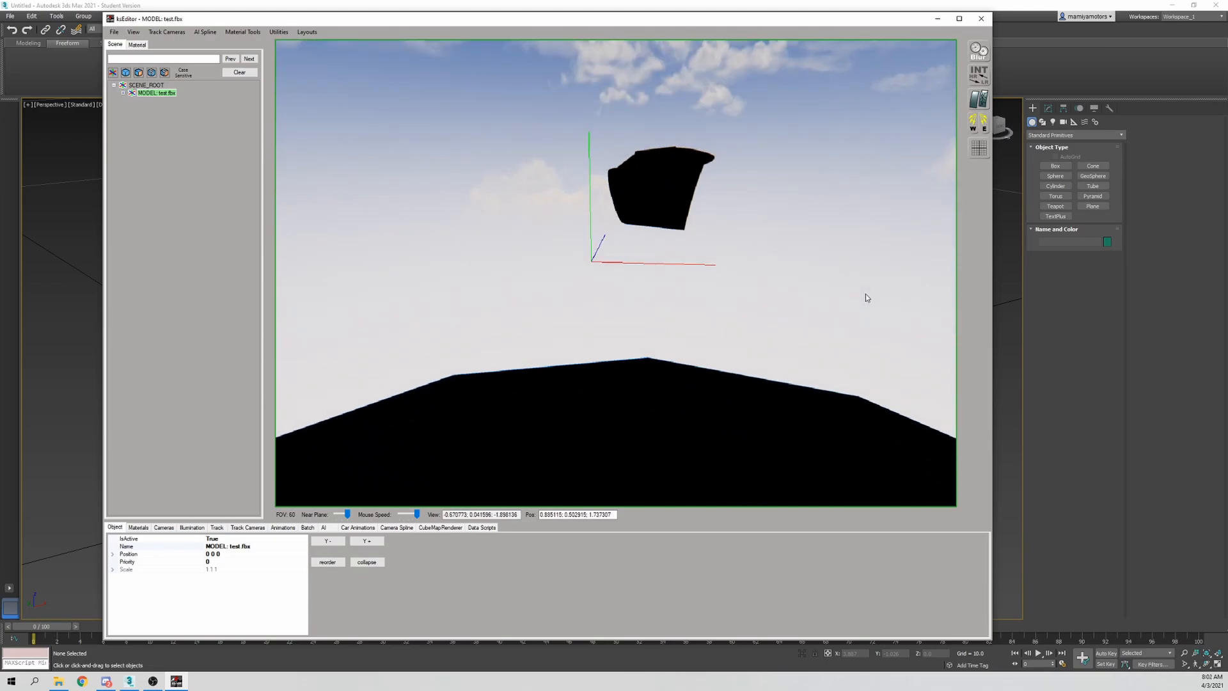
Narrow and widen the camera's field of view and reposition it to inspect the wing at different zoom levels
scroll(664, 184, "up", 5)
scroll(663, 151, "down", 7)
right_click_drag(652, 225, 685, 218)
key("Left")
key("Up")
key("Down")
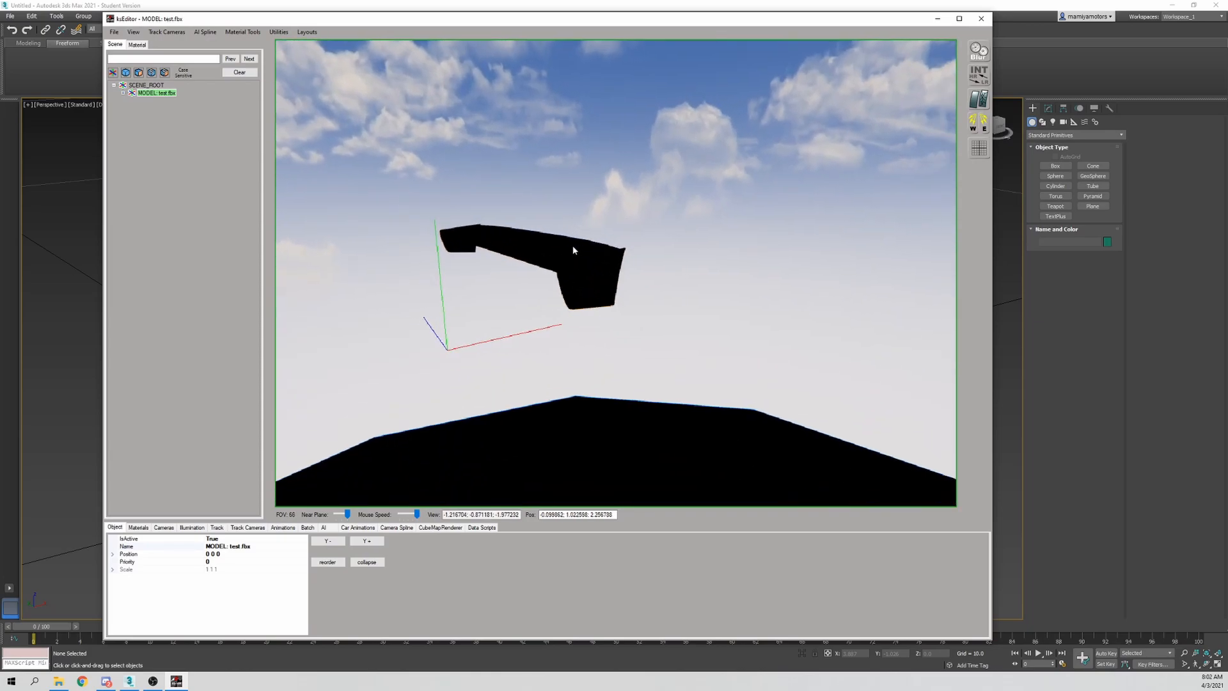
scroll(575, 253, "up", 10)
scroll(578, 256, "up", 5)
scroll(577, 256, "down", 8)
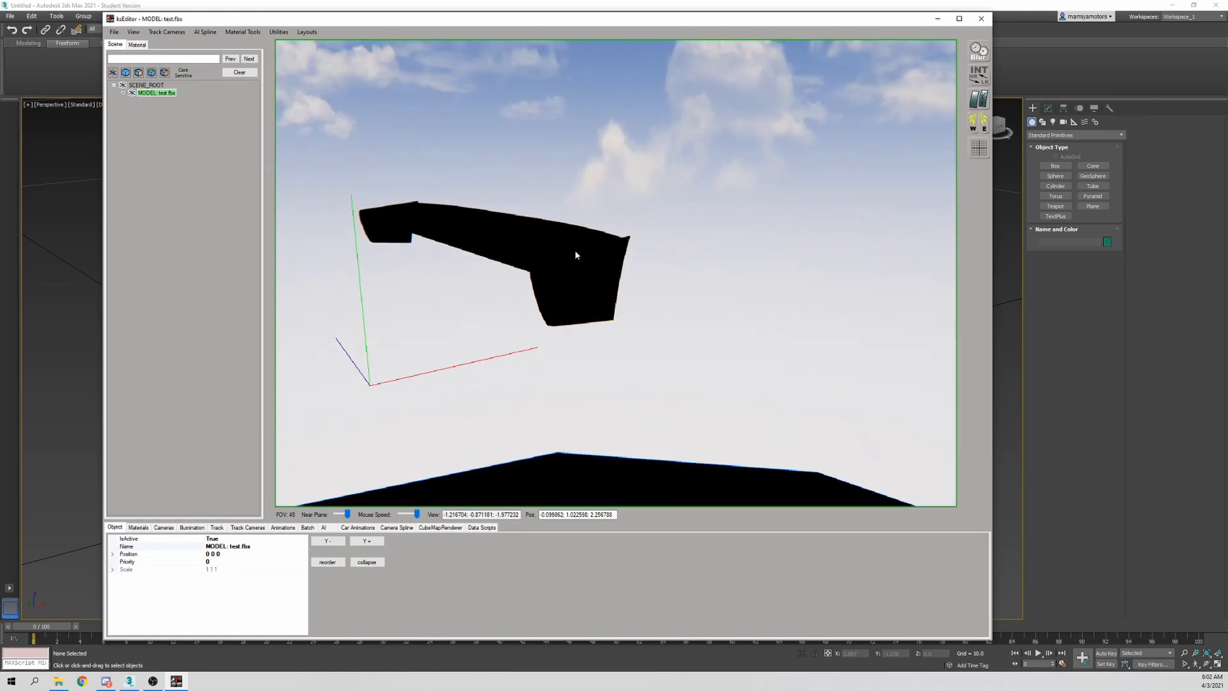
scroll(575, 253, "down", 11)
right_click_drag(576, 254, 463, 239)
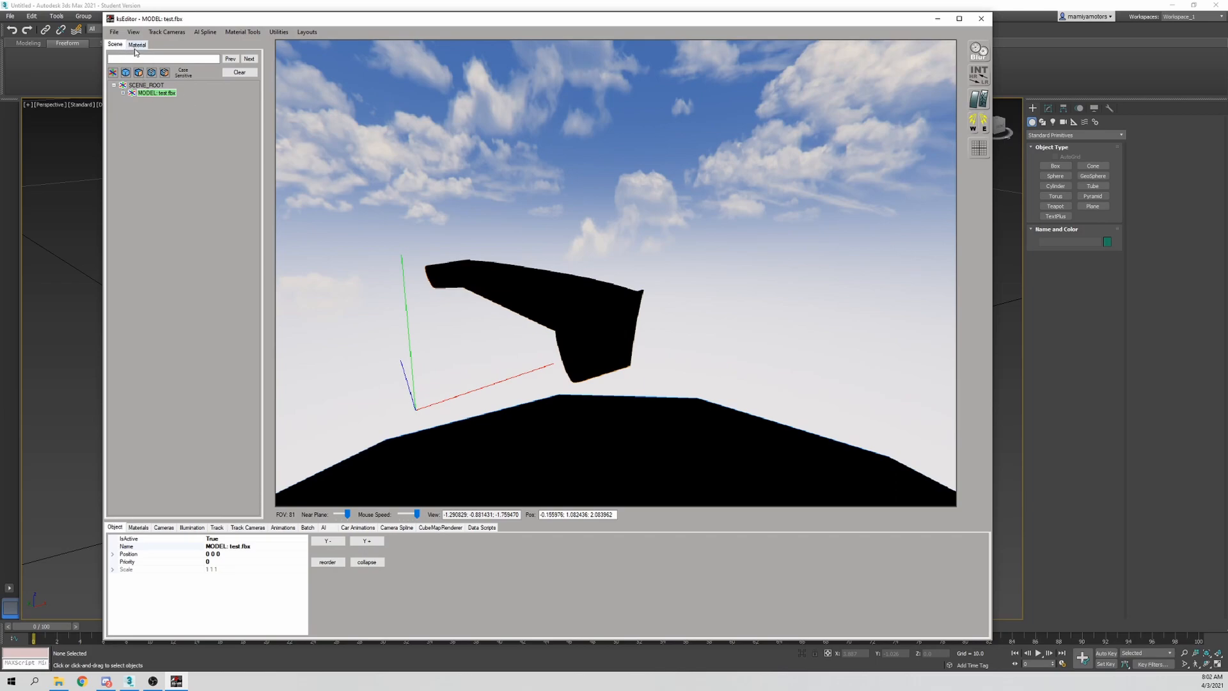
Check the empty material view, return to the scene hierarchy, and expand MODEL: test.fbx down to its mesh nodes
left_click(137, 46)
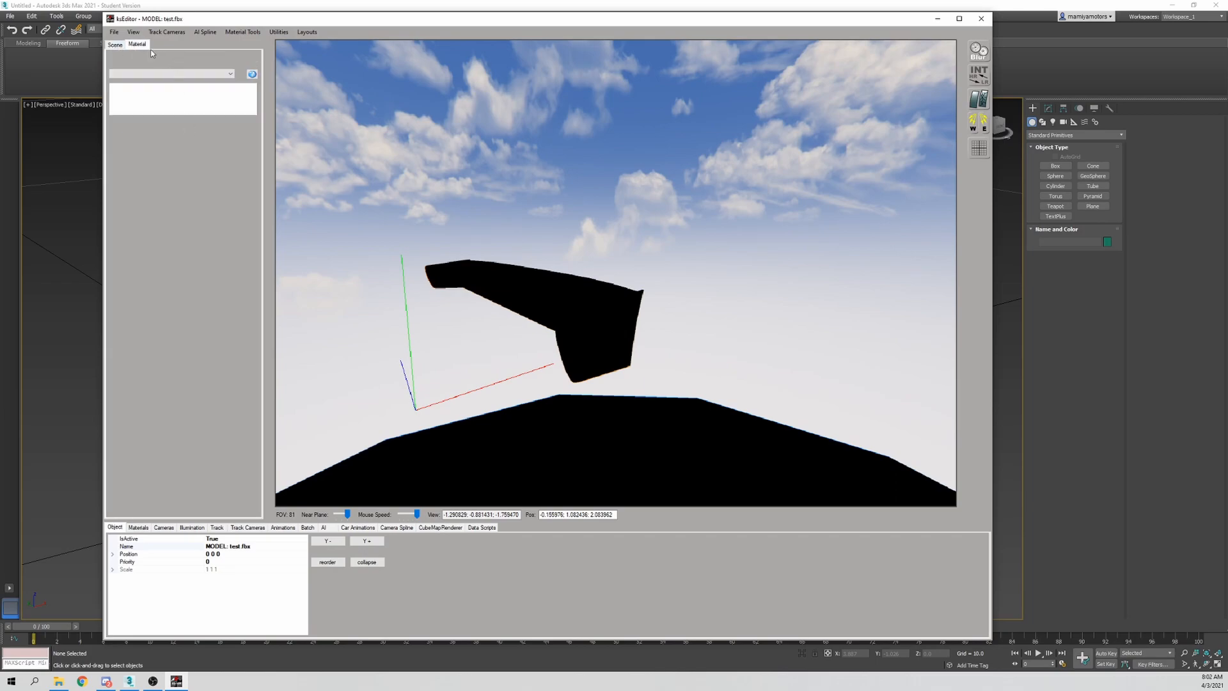
left_click(112, 45)
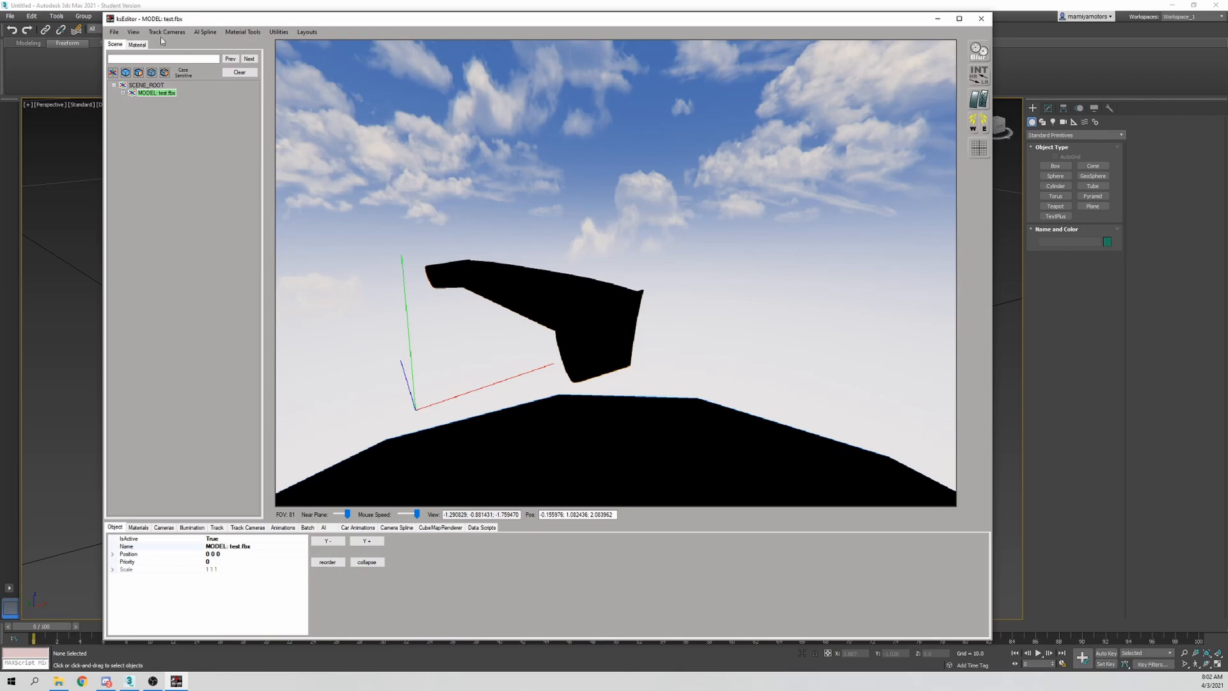
left_click(123, 94)
left_click(133, 101)
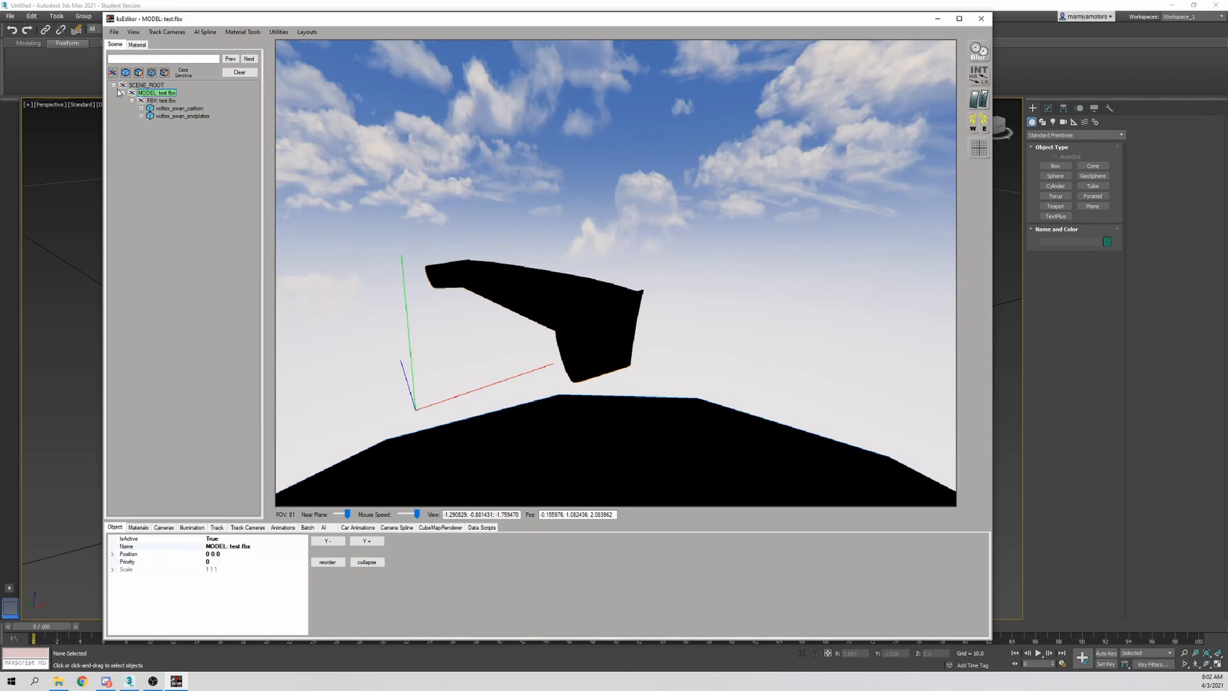
Expand the voltex_swan_carbon and voltex_swan_endplates nodes and select the mesh inside each one
left_click(141, 108)
left_click(141, 124)
left_click(189, 117)
left_click(209, 132)
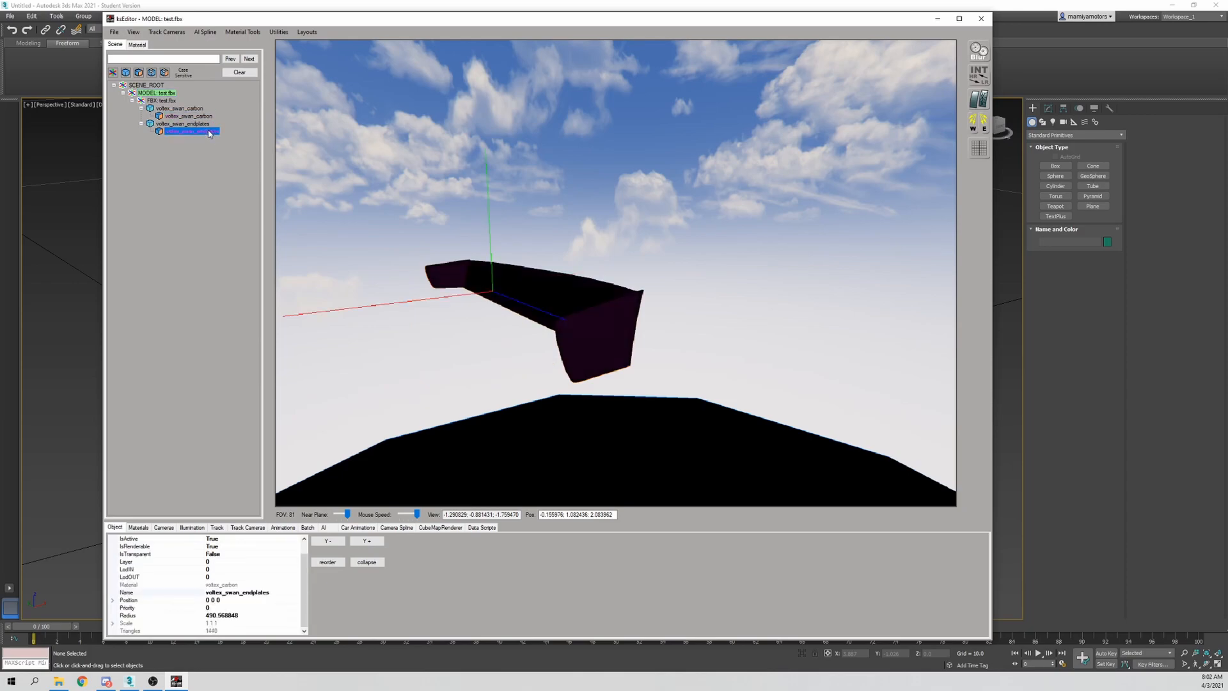
left_click(198, 117)
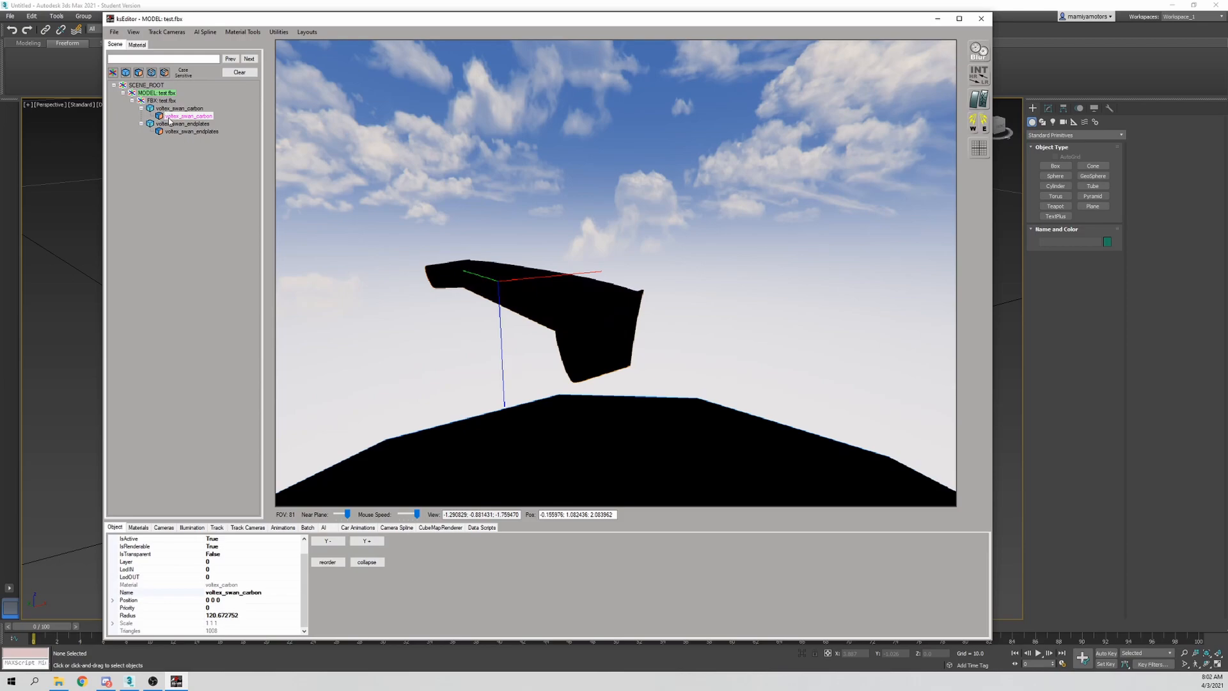
Compare the carbon and endplates parent nodes by selecting them alternately, and select the voltex_swan_endplates mesh
left_click(186, 108)
left_click(190, 124)
left_click(190, 109)
left_click(200, 125)
left_click(192, 110)
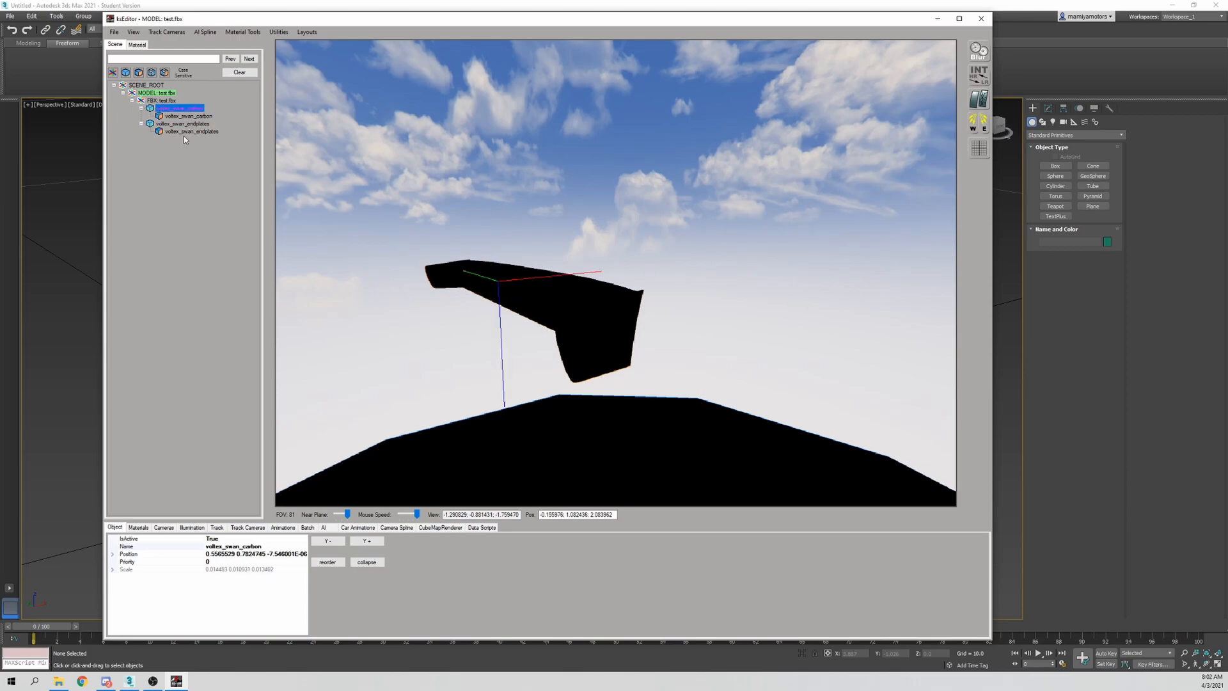
left_click(195, 131)
left_click(289, 183)
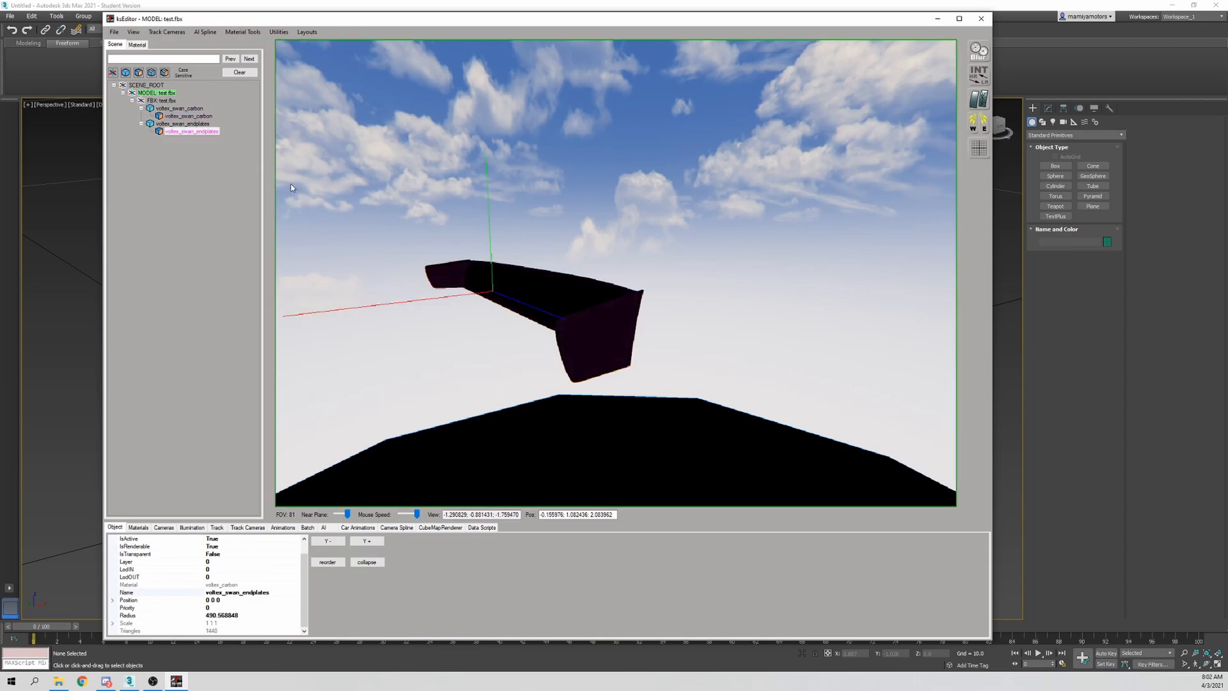
View the wing from other sides while alternately selecting the carbon and endplates meshes in the scene hierarchy
right_click_drag(462, 209, 469, 210)
key("Down")
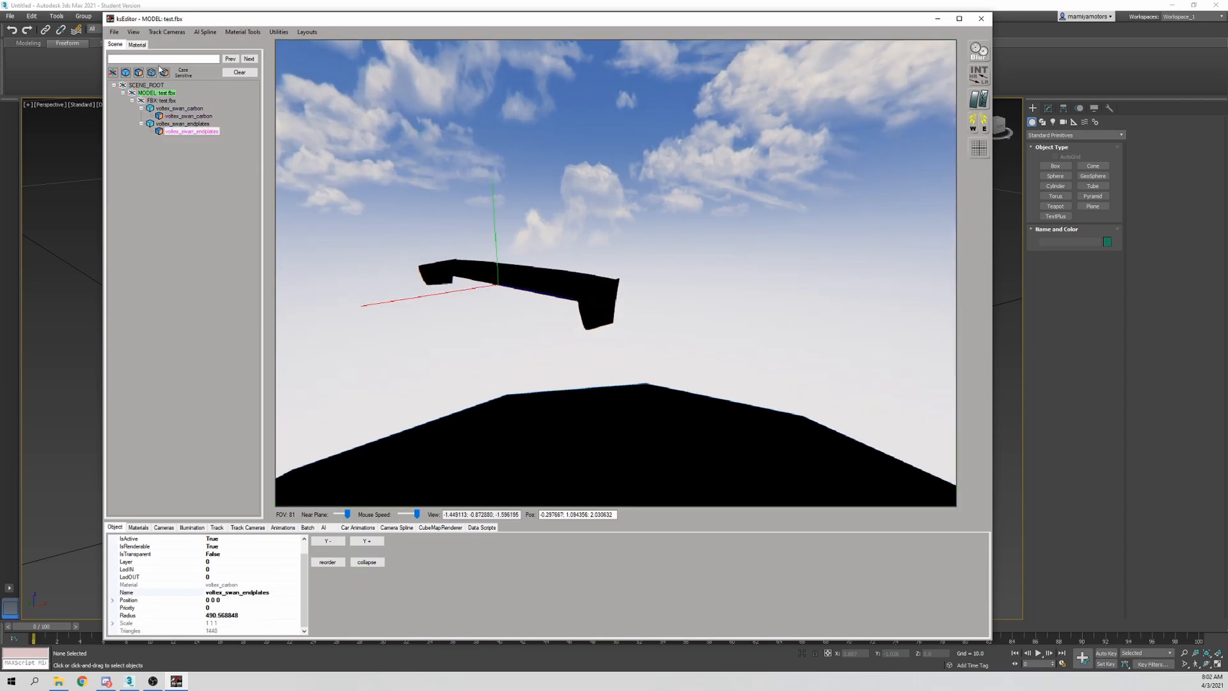
left_click(200, 116)
left_click(210, 133)
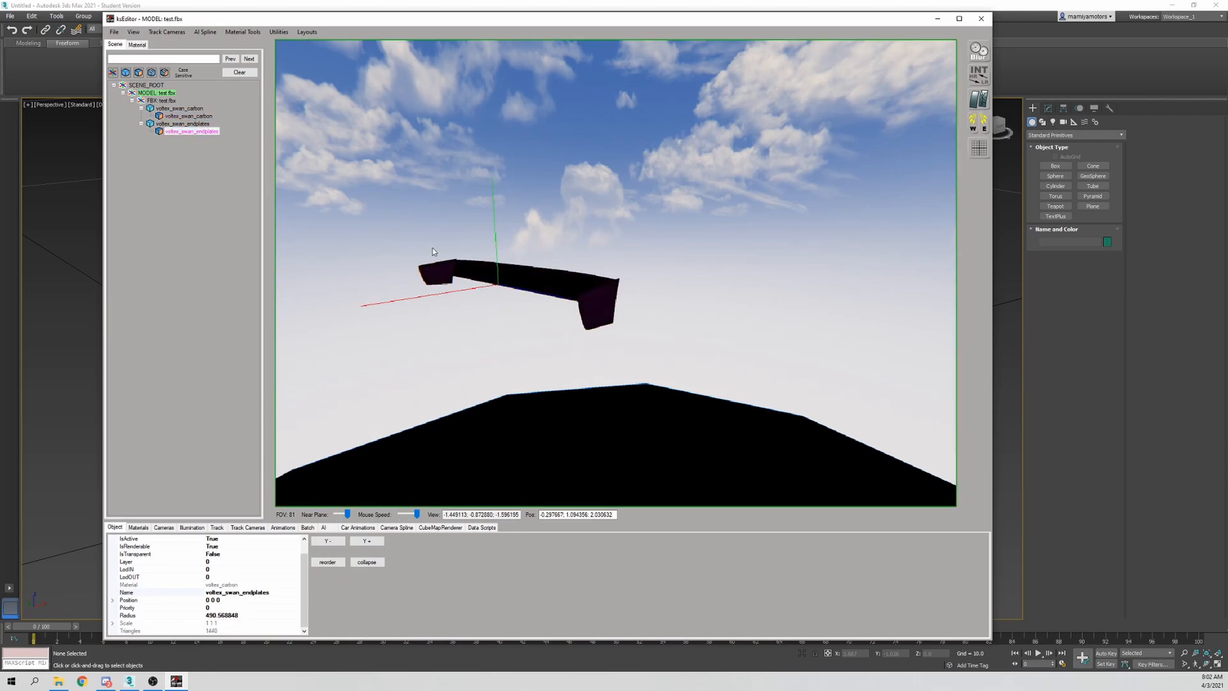
key("Left")
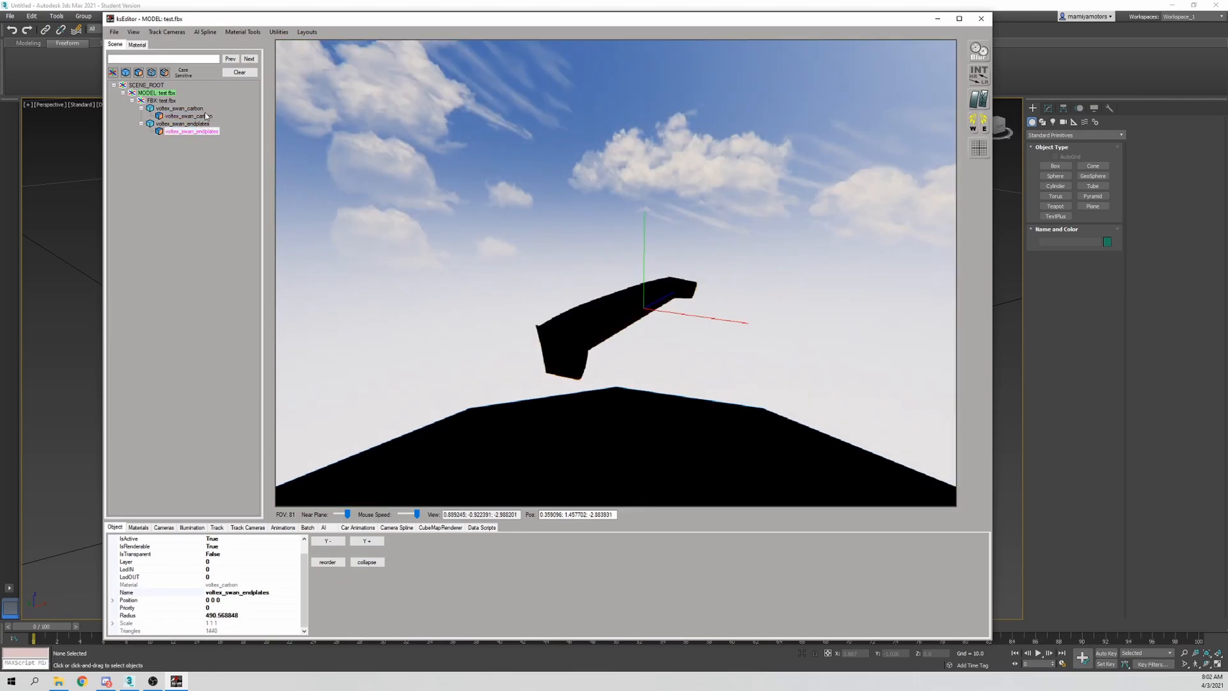
left_click(204, 115)
left_click(205, 132)
key("Right")
right_click_drag(563, 251, 562, 251)
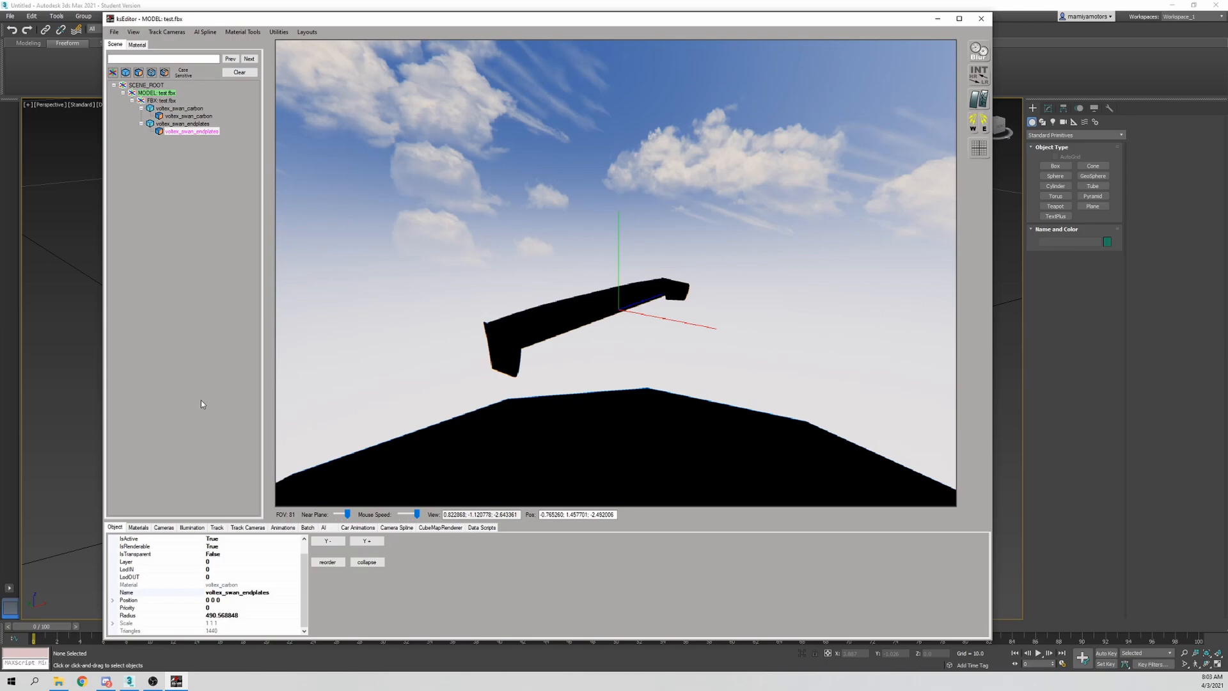
Select the voltex_swan_carbon mesh and show the properties of its material
left_click(188, 116)
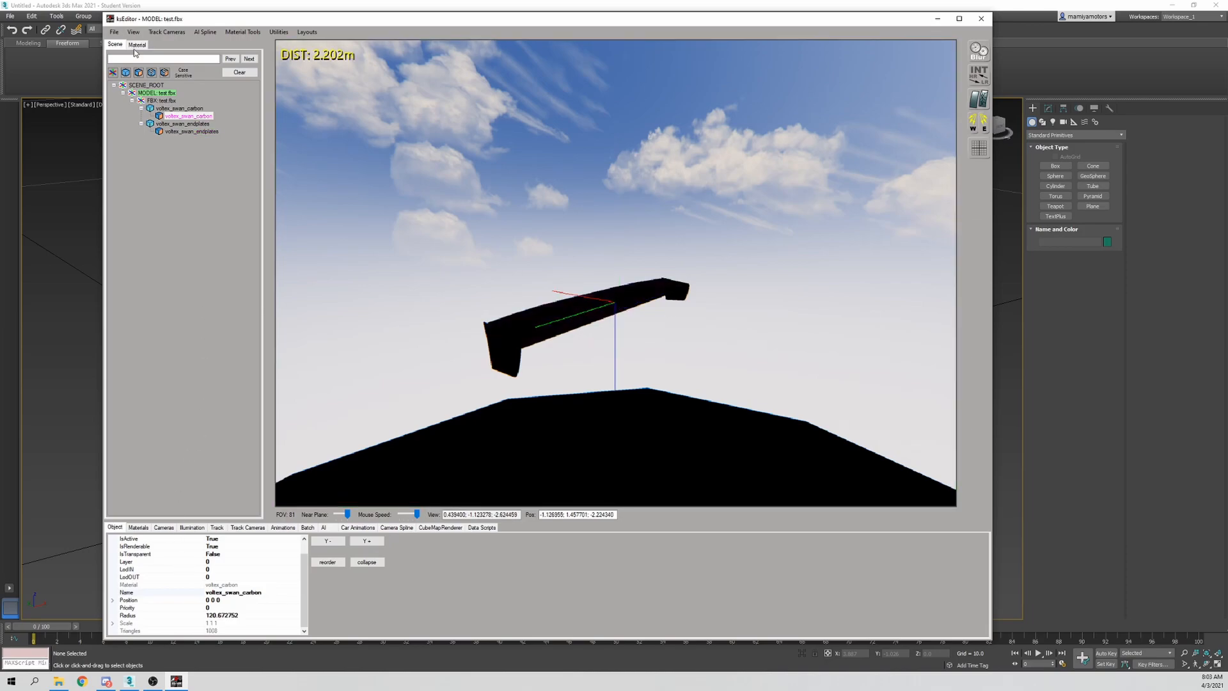
left_click(136, 44)
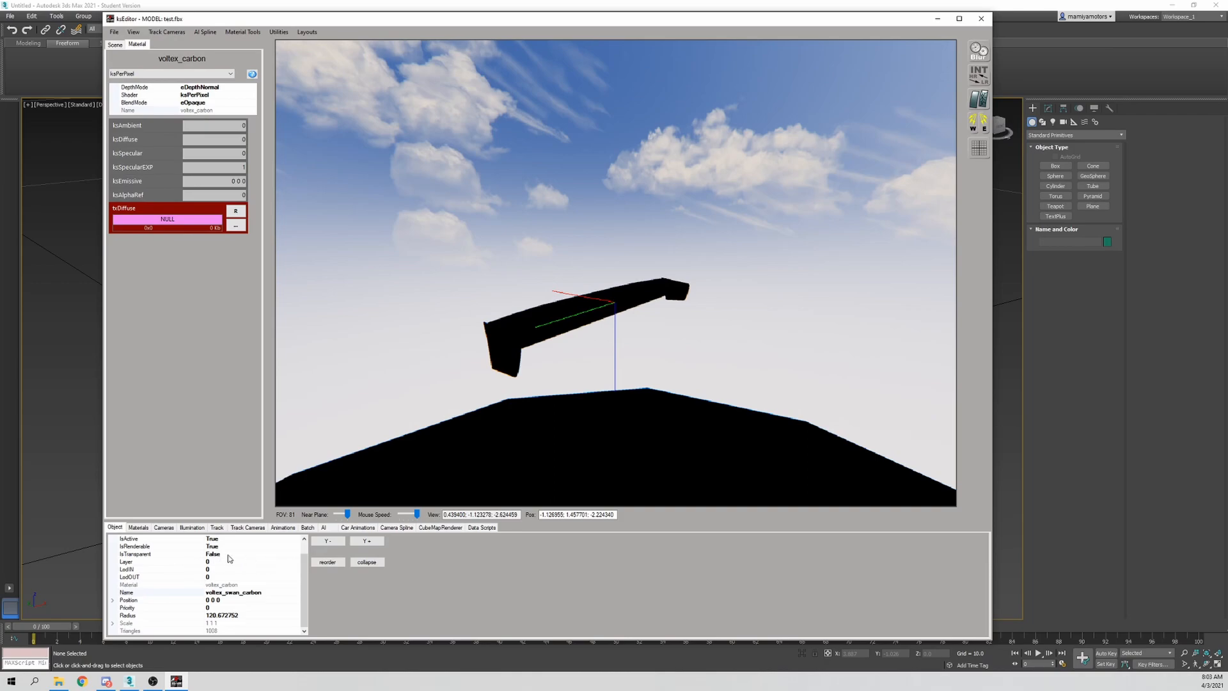
left_click_drag(627, 307, 620, 307)
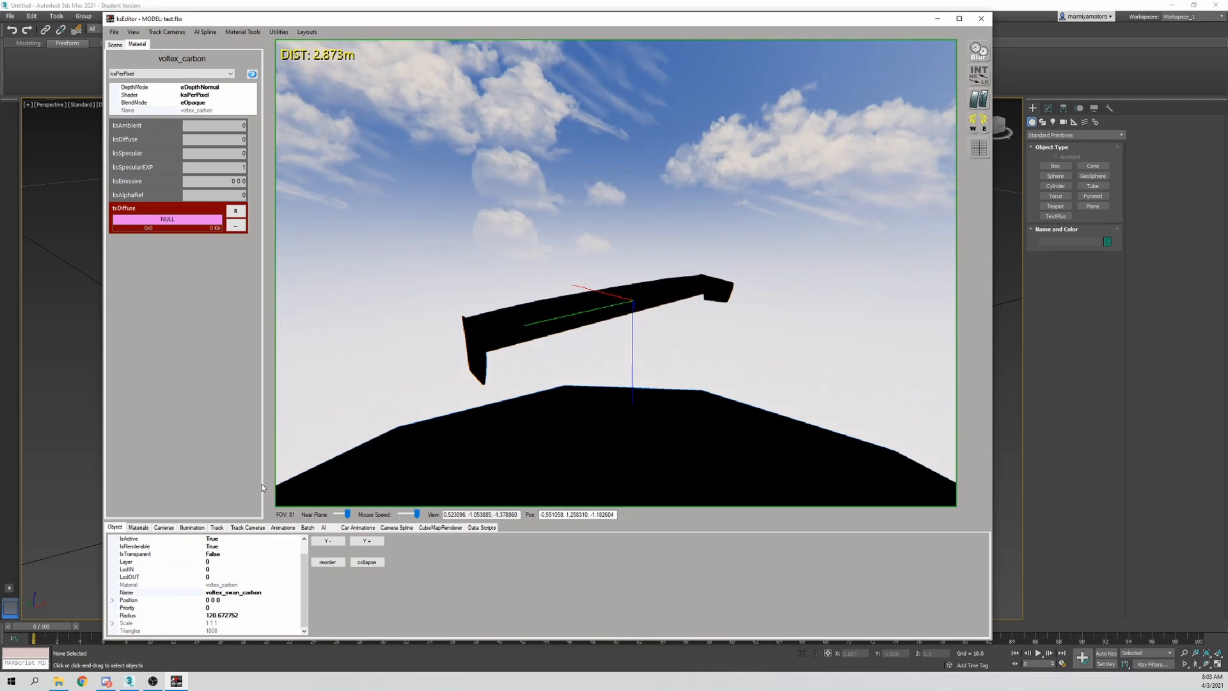
Switch IsTransparent to True for the voltex_swan_carbon mesh and set it back to False
left_click(243, 555)
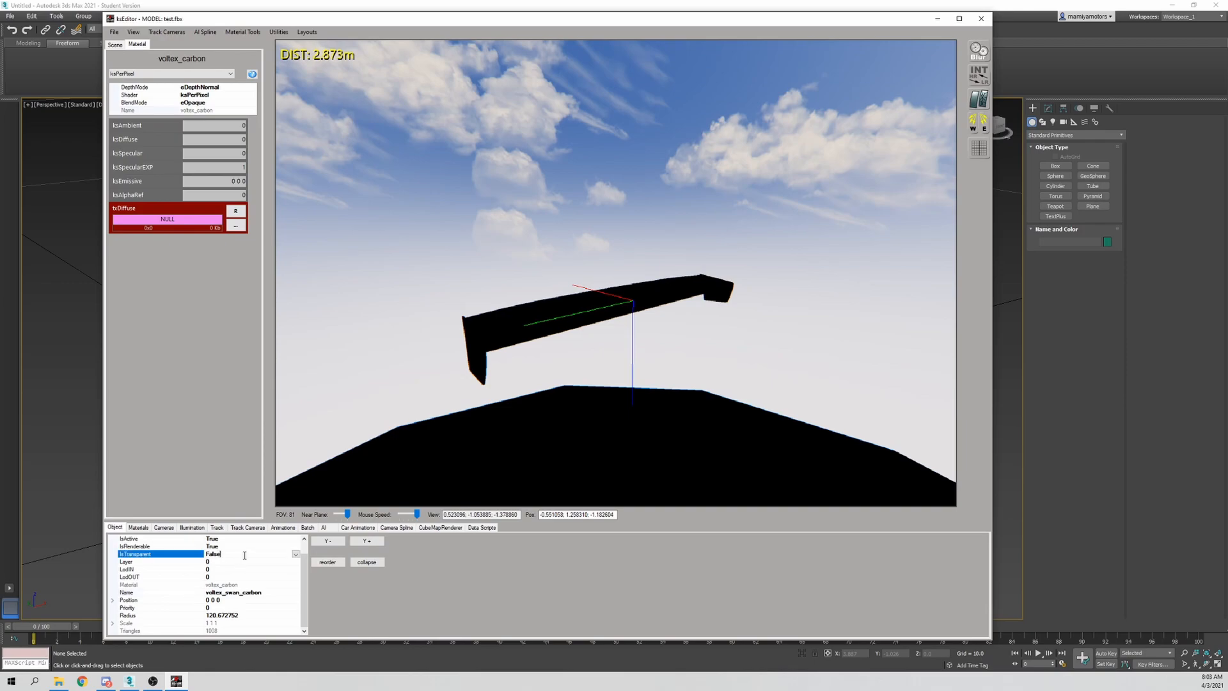
left_click(296, 555)
left_click(288, 567)
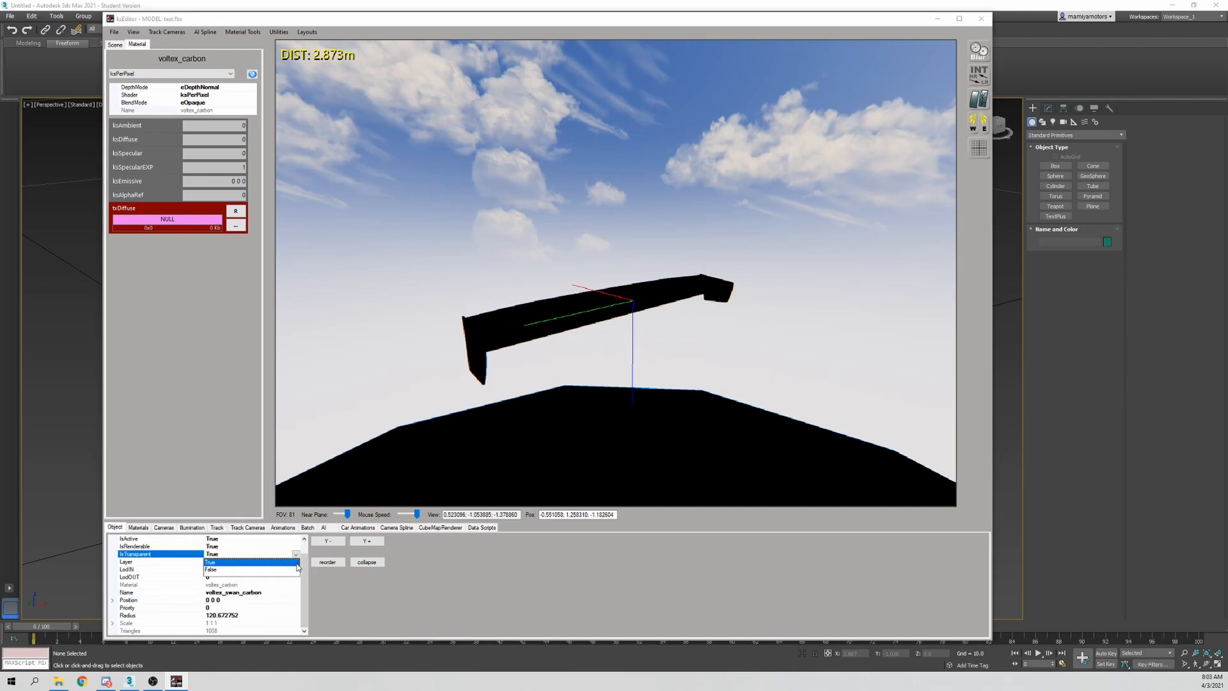
left_click(297, 555)
left_click(293, 571)
left_click_drag(534, 427, 557, 421)
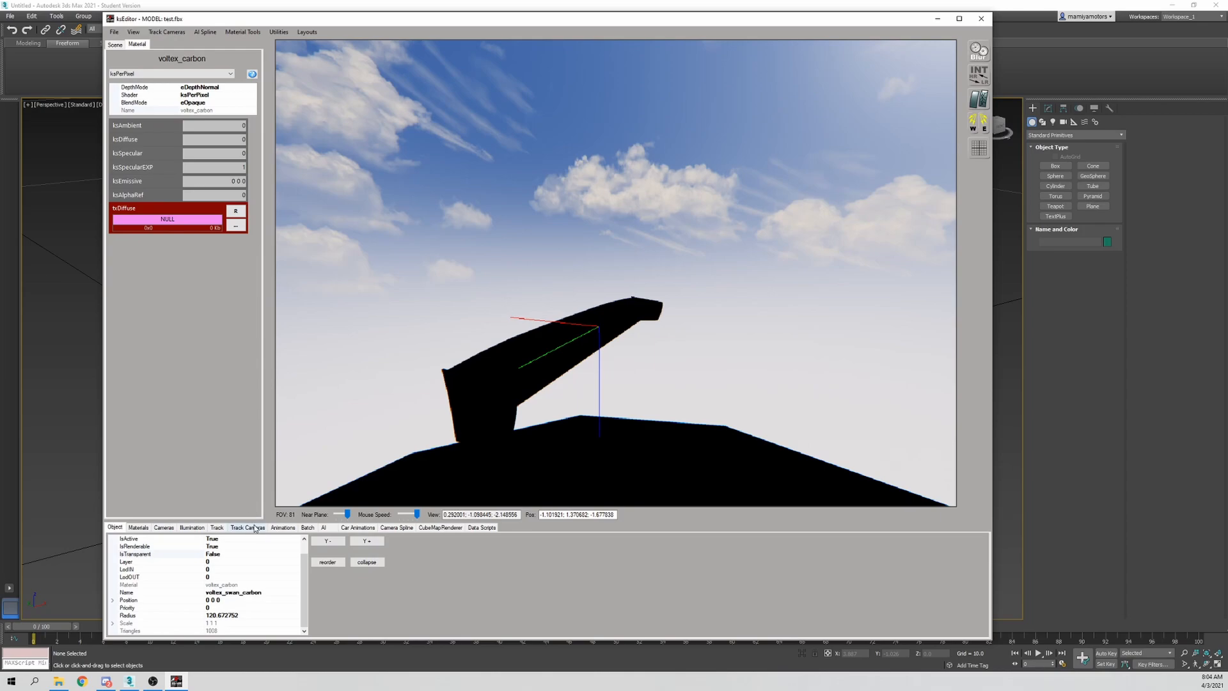
Review the mesh's object properties, open the scene's materials list, and pick the wing blade and endplates in the viewport
left_click_drag(303, 581, 397, 558)
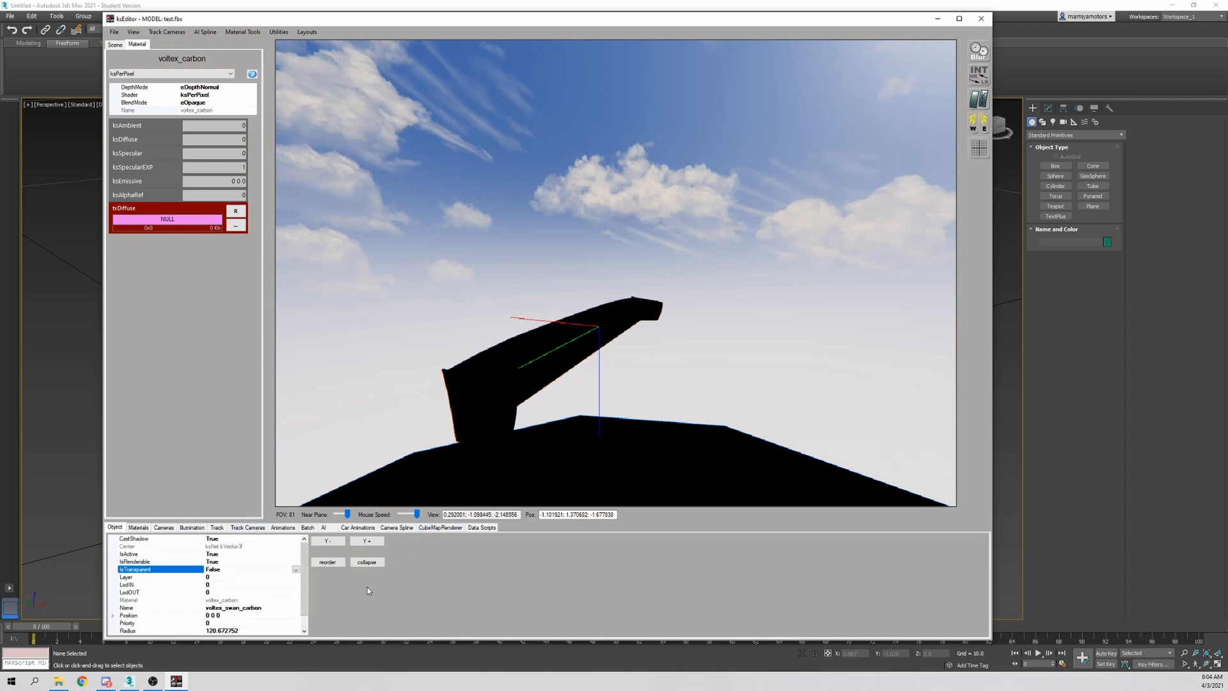
left_click(138, 527)
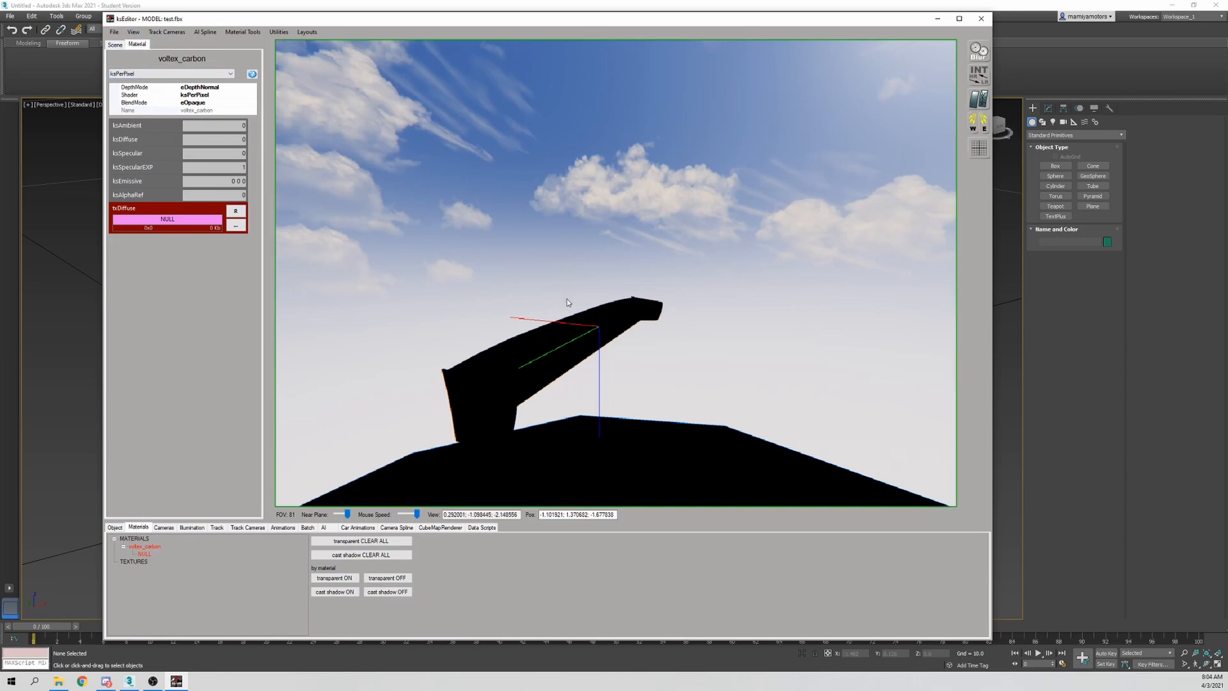
left_click(569, 332)
left_click(598, 327)
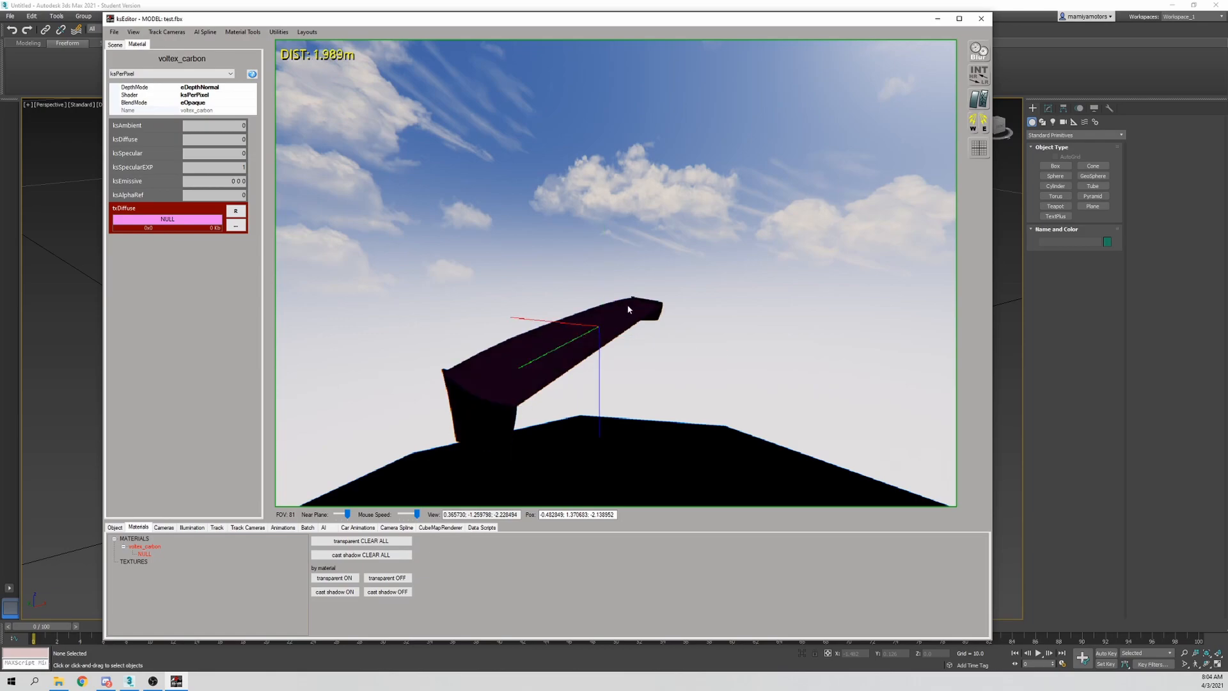
left_click(603, 334)
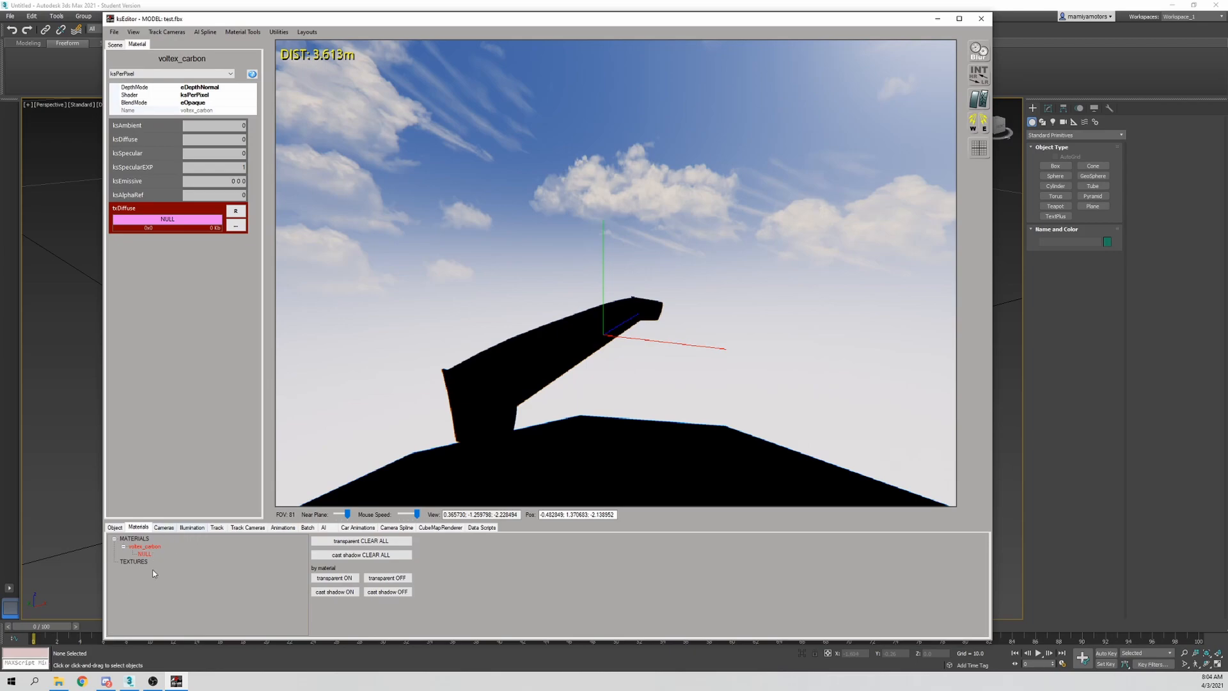
Return to the scene hierarchy and examine the voltex_carbon entry and its NULL texture in the materials list
left_click(115, 44)
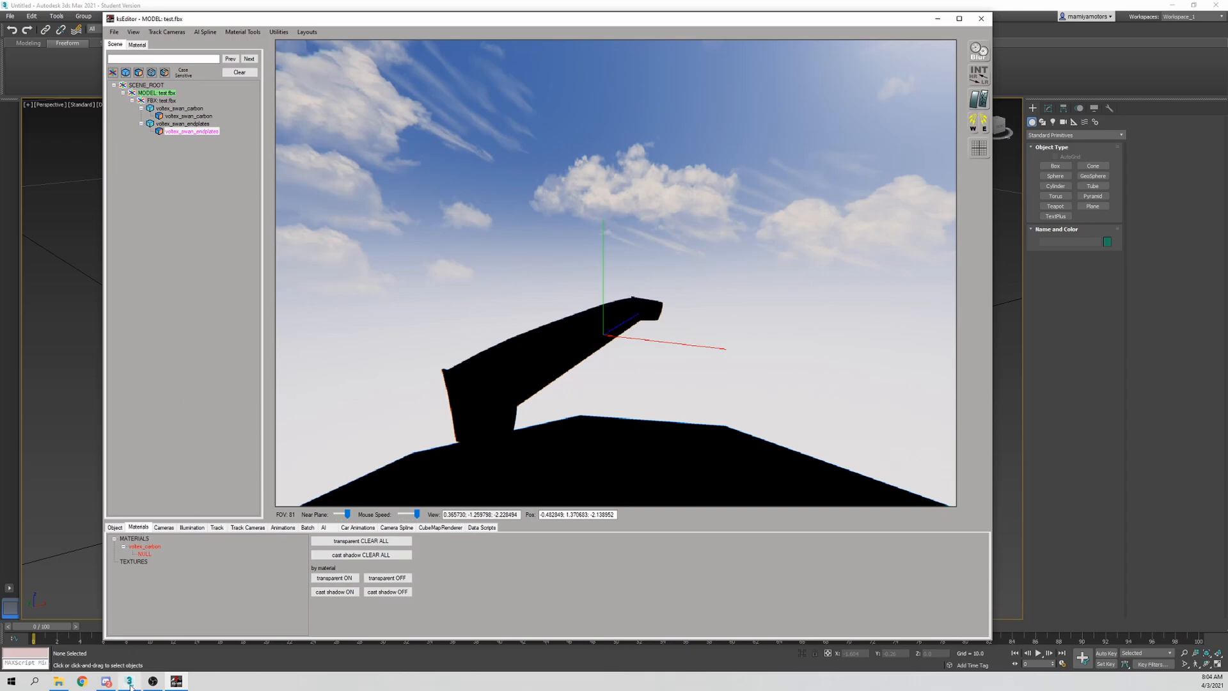
left_click(142, 547)
left_click(139, 560)
left_click(146, 547)
left_click(149, 553)
left_click(153, 547)
left_click(148, 554)
double_click(150, 549)
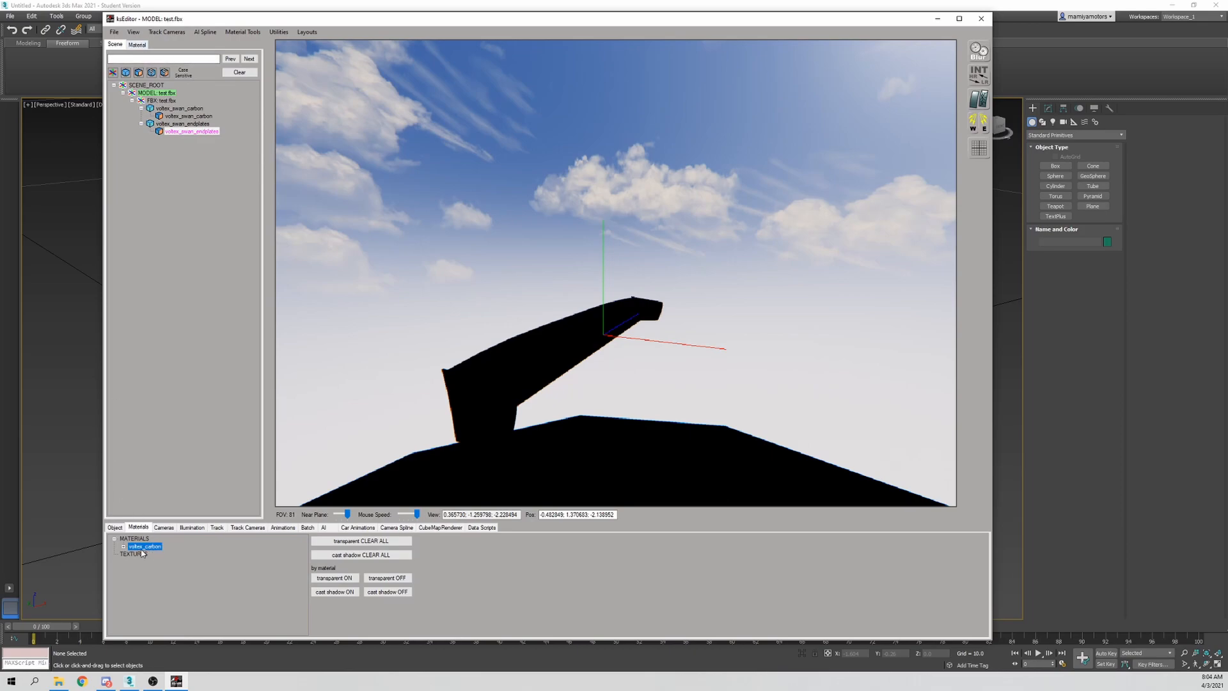
left_click(124, 547)
Show the voltex_carbon material properties and select the wing's endplates and blade alternately in the viewport
left_click(137, 44)
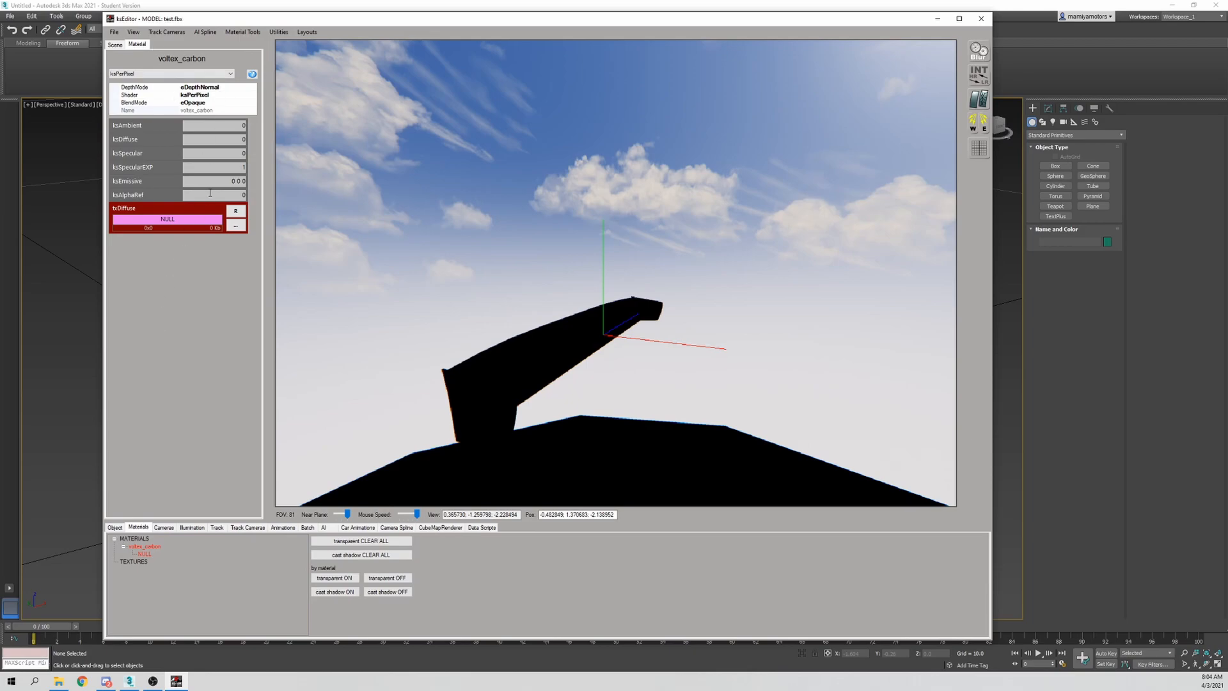
right_click(485, 409)
right_click(510, 375)
right_click(493, 407)
right_click(513, 394)
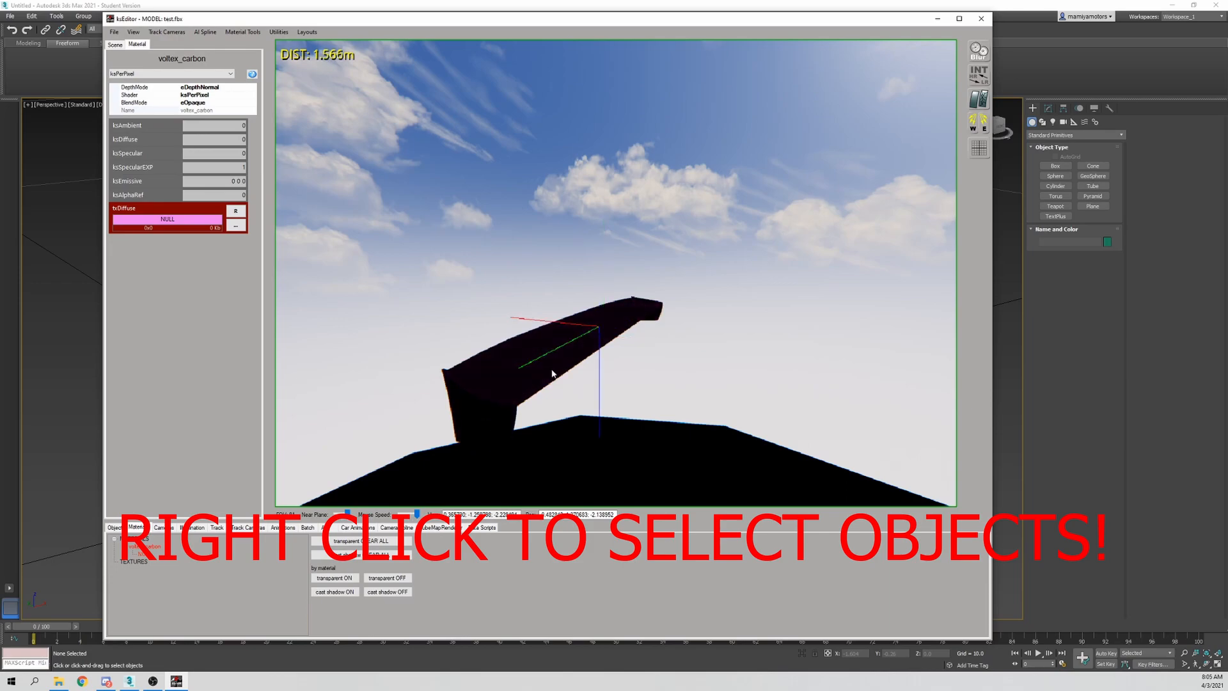
left_click_drag(509, 377, 448, 378)
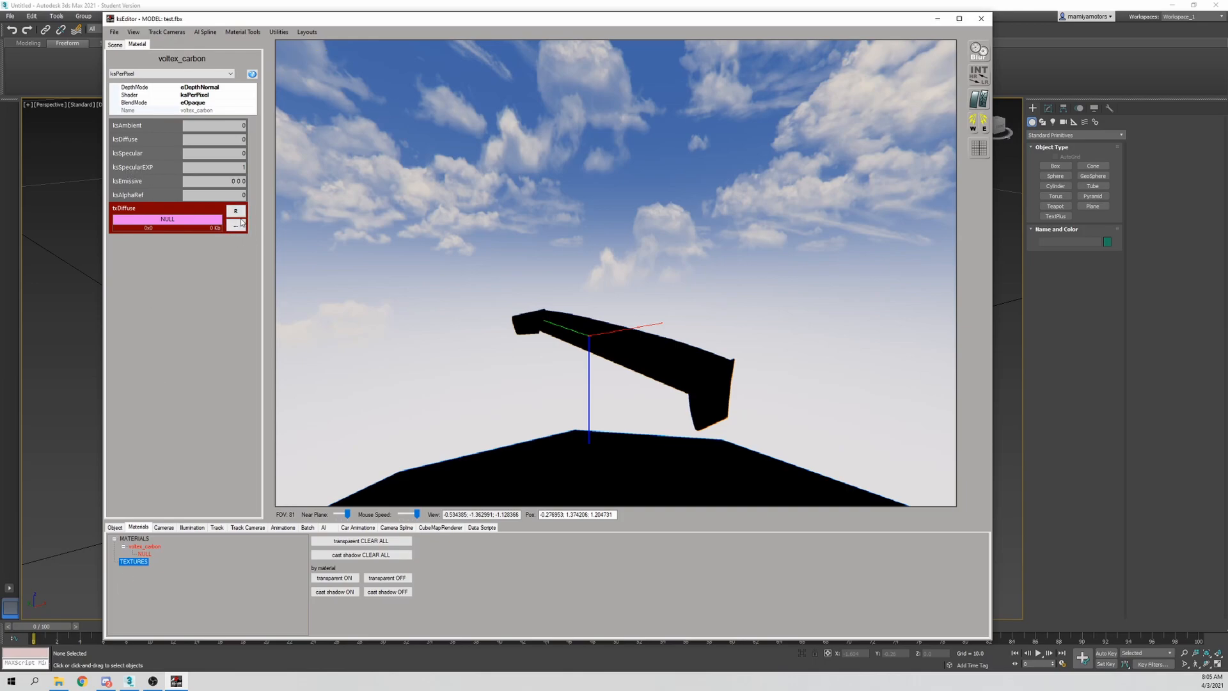
Look through the camera settings and the illumination settings while viewing the wing from different angles
left_click(164, 528)
mouse_move(422, 349)
left_mouse_down()
mouse_move(440, 348)
mouse_move(425, 351)
left_mouse_up()
left_click(190, 528)
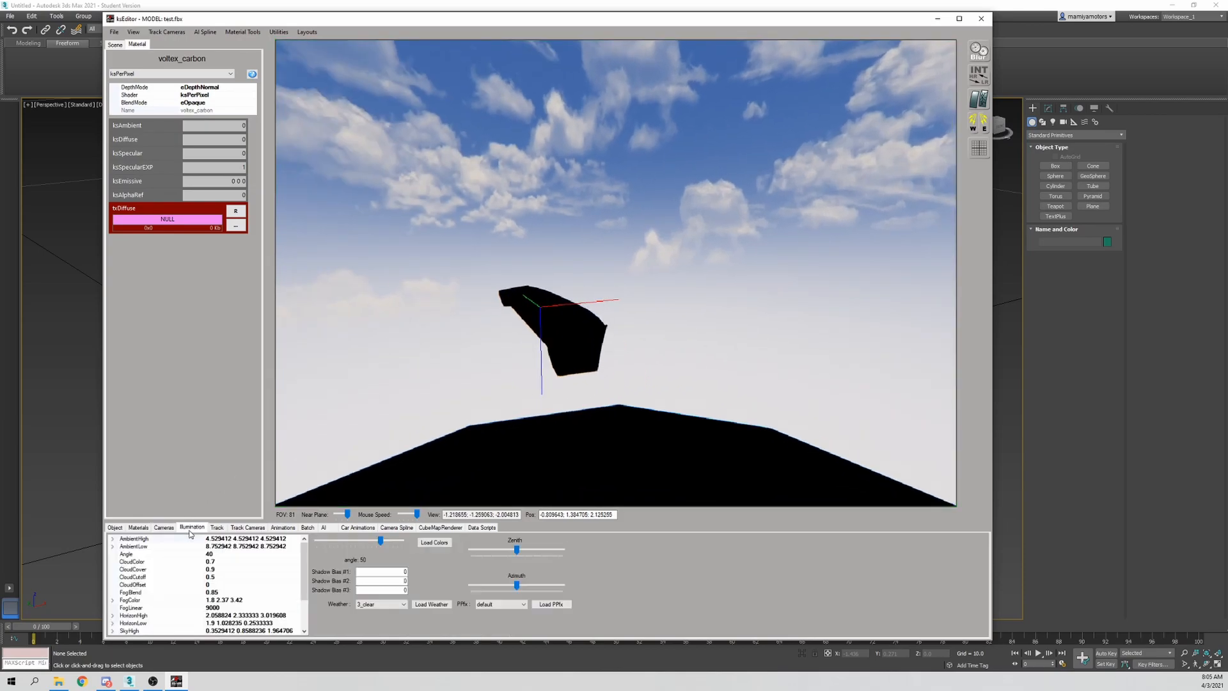
left_click_drag(471, 412, 516, 382)
mouse_move(508, 271)
left_mouse_down()
mouse_move(478, 233)
mouse_move(474, 267)
mouse_move(503, 277)
mouse_move(497, 285)
left_mouse_up()
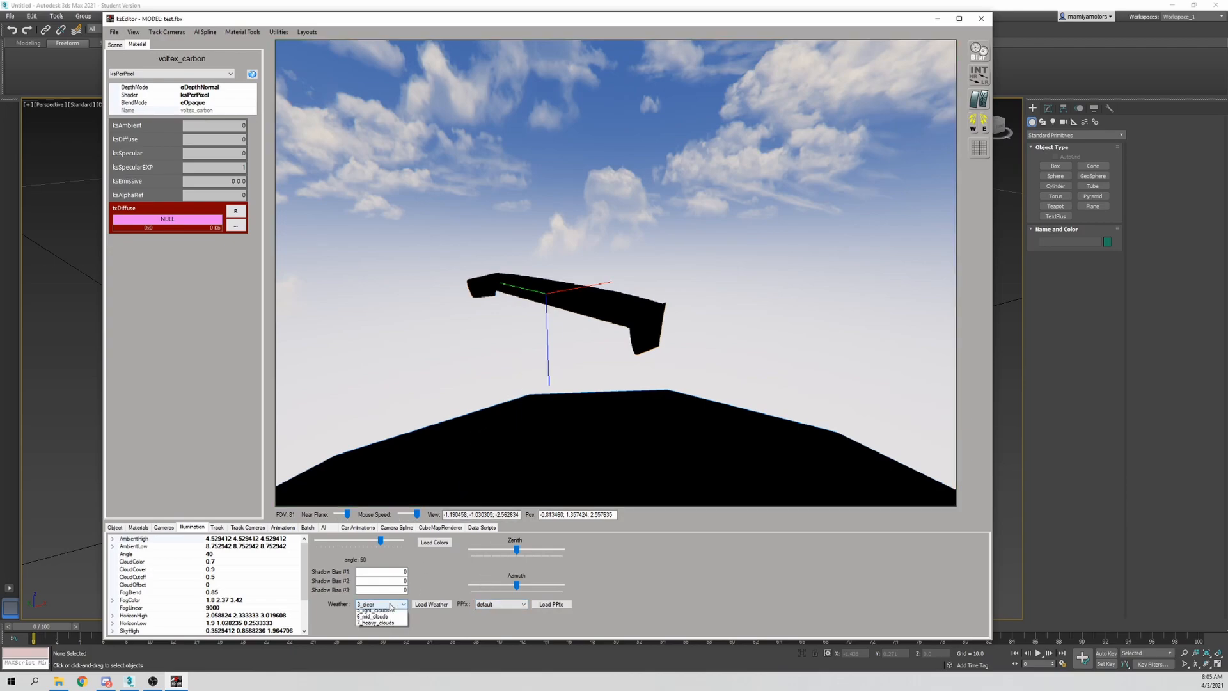
Load the 1_heavy_fog weather and the b&w post-processing filter, and view the wing under them
left_click(391, 605)
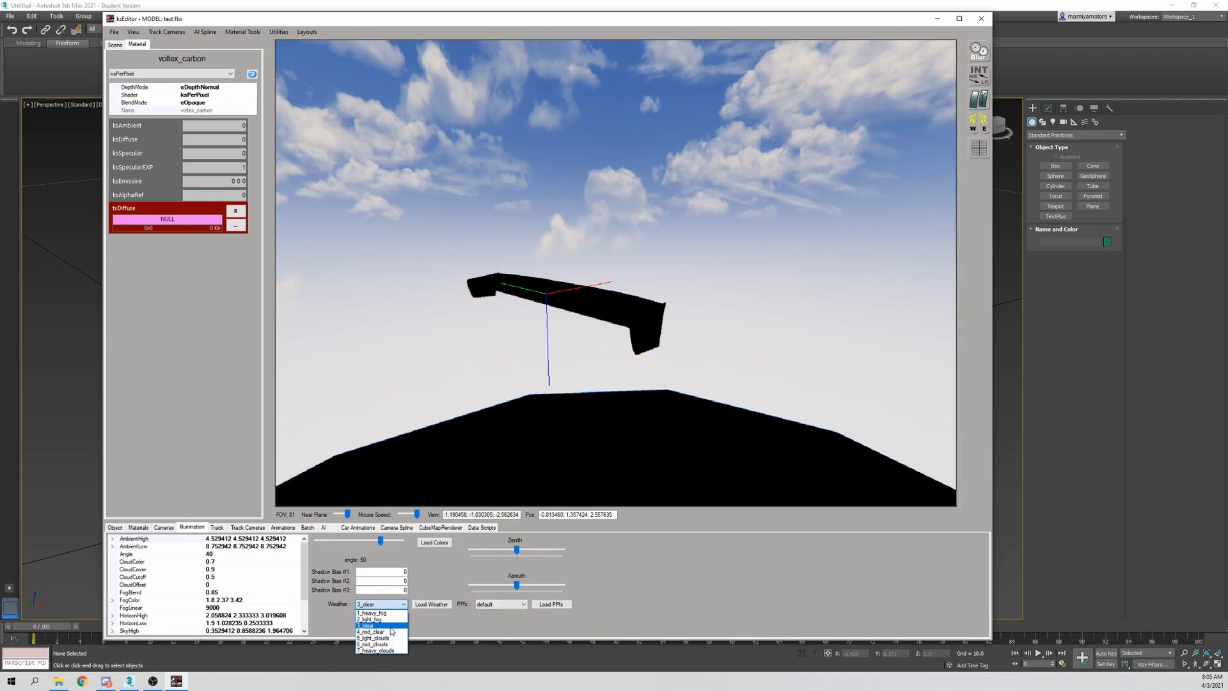
left_click(389, 613)
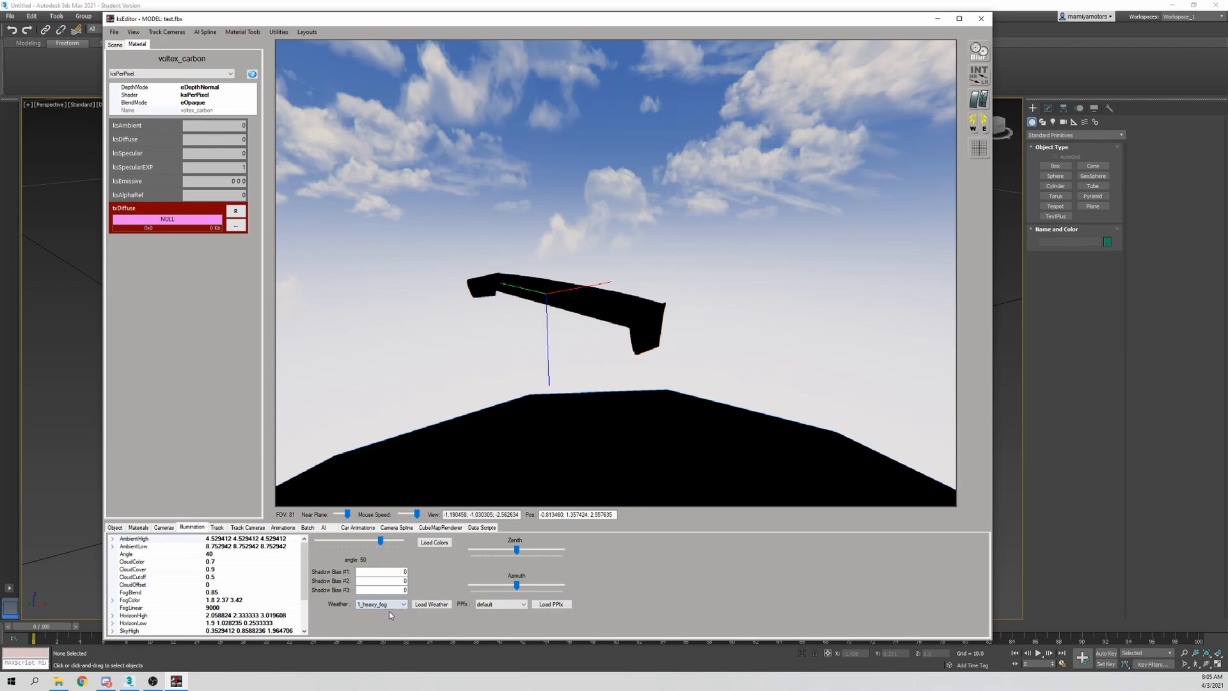
left_click(433, 604)
left_click(510, 605)
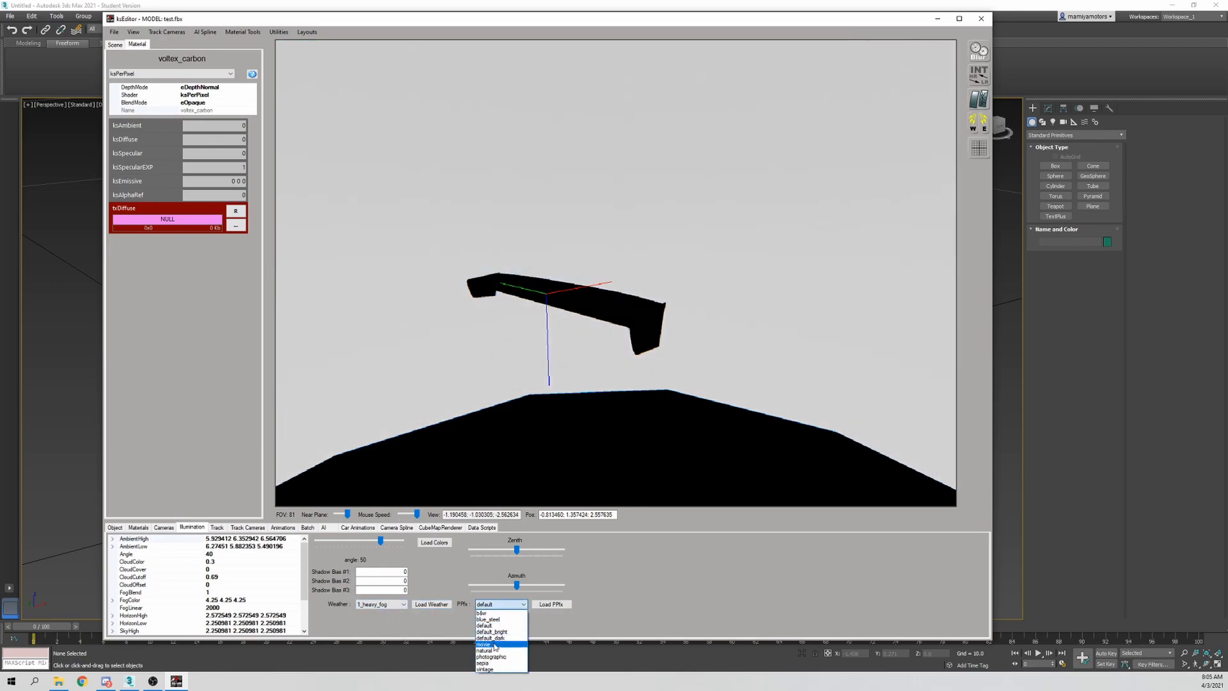
left_click(508, 613)
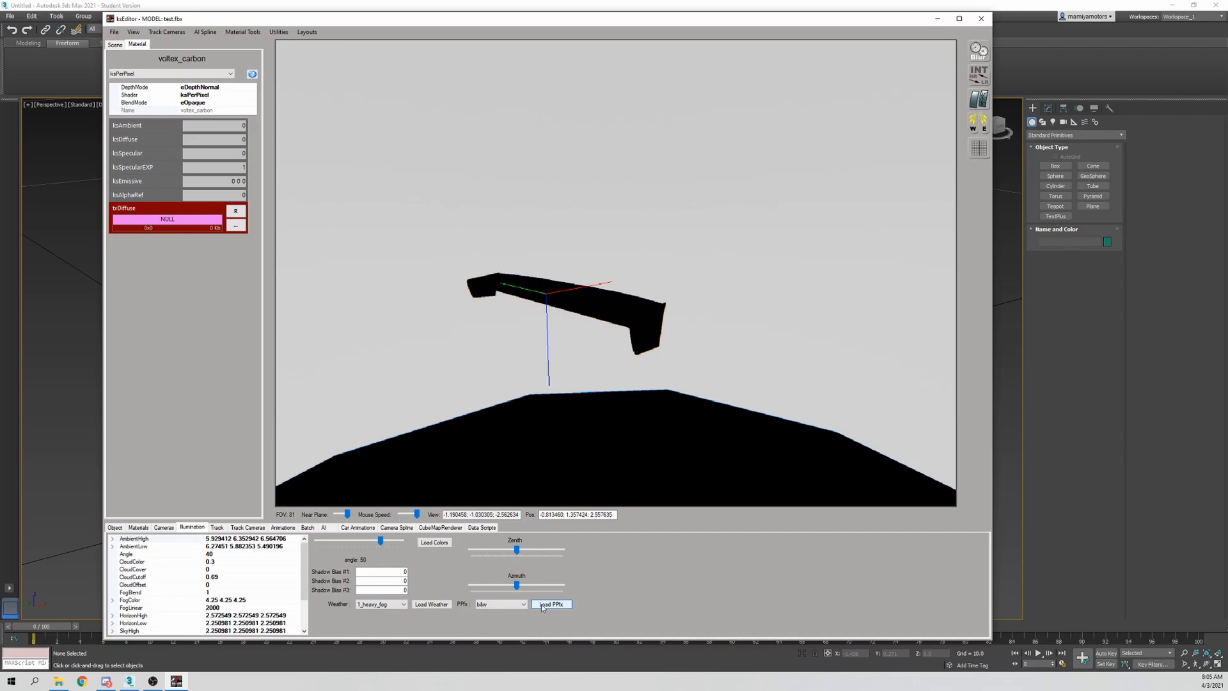
left_click(540, 607)
mouse_move(619, 392)
left_mouse_down()
mouse_move(631, 393)
mouse_move(614, 294)
mouse_move(603, 378)
mouse_move(639, 375)
mouse_move(617, 394)
left_mouse_up()
key("Up")
key("Right")
key("Down")
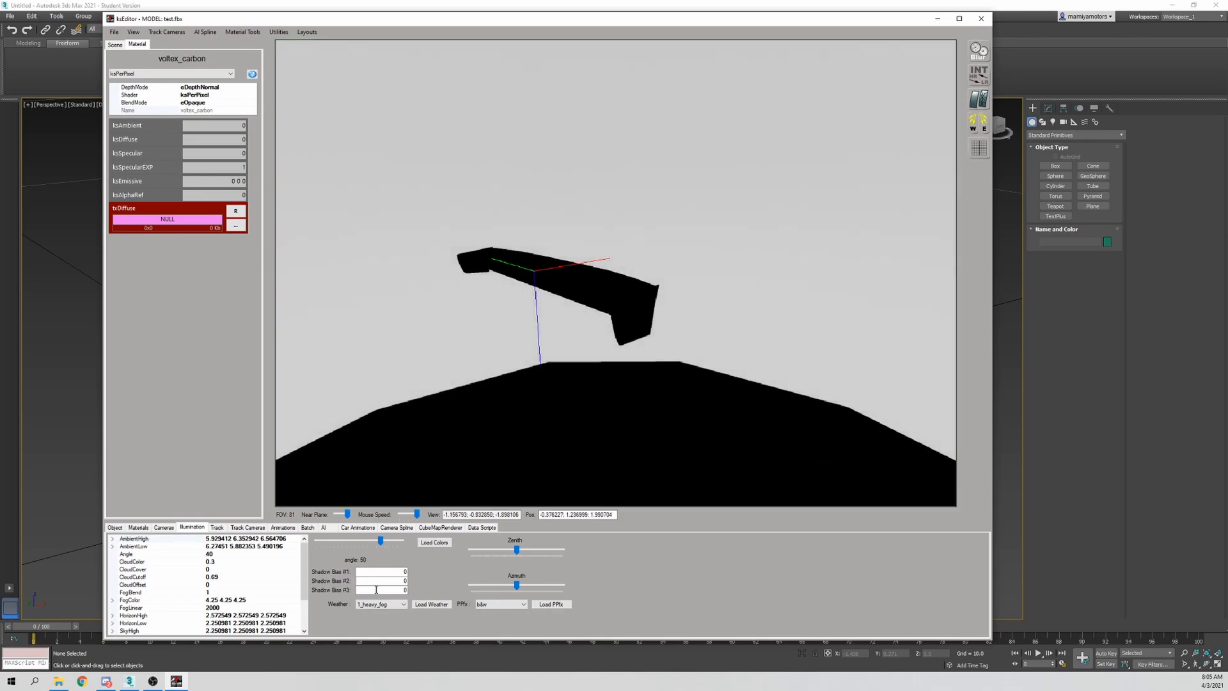
Load the 3_clear weather and the default post-processing filter
left_click(373, 609)
left_click(382, 628)
left_click(432, 604)
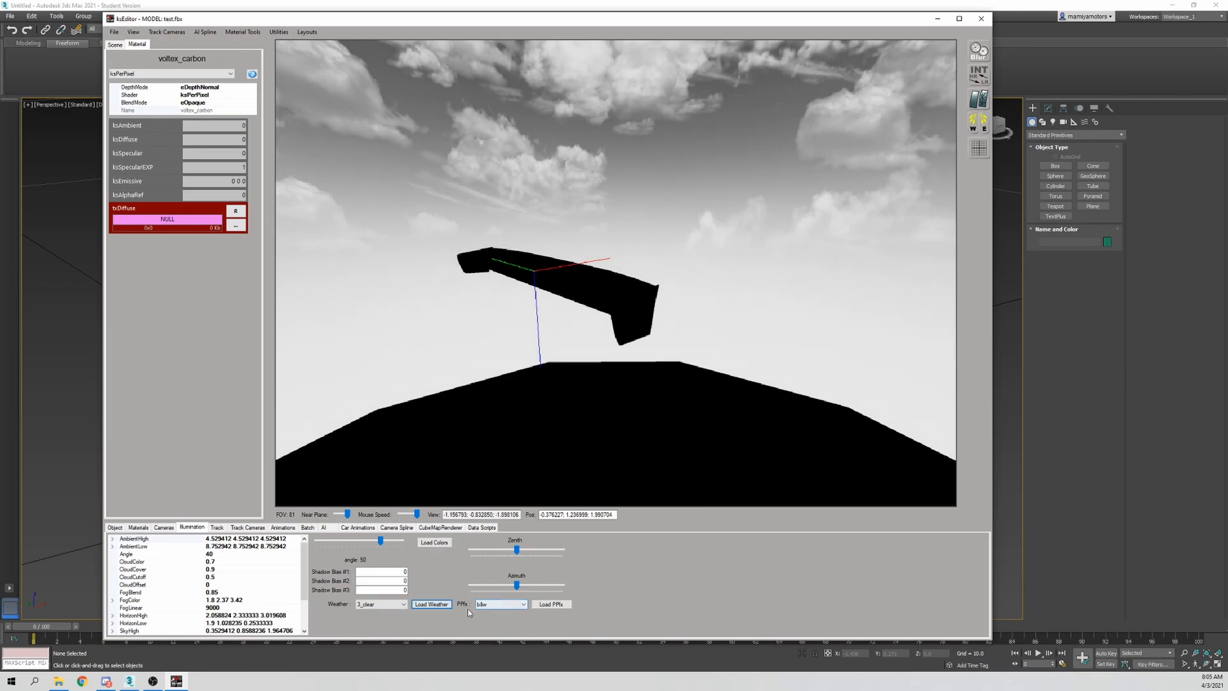
left_click(520, 606)
left_click(500, 625)
left_click(550, 605)
Try other post-processing filters such as default_dark, return to default, and move the camera around the wing
left_click(524, 605)
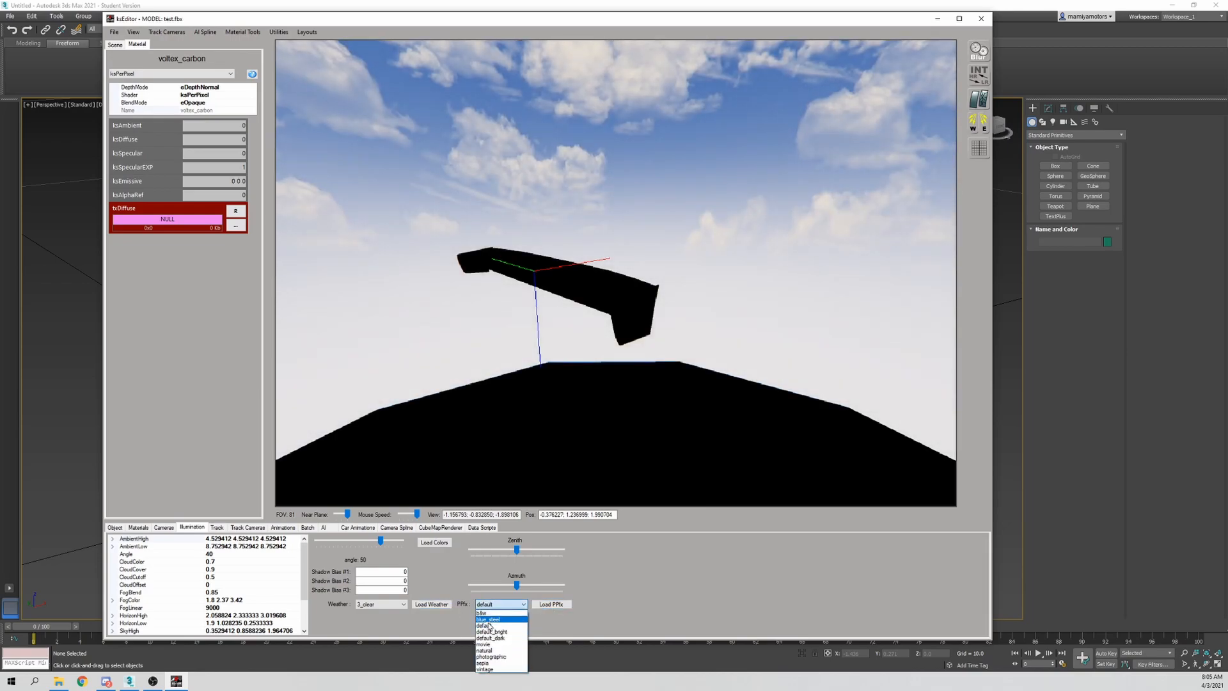
left_click(502, 633)
left_click(516, 606)
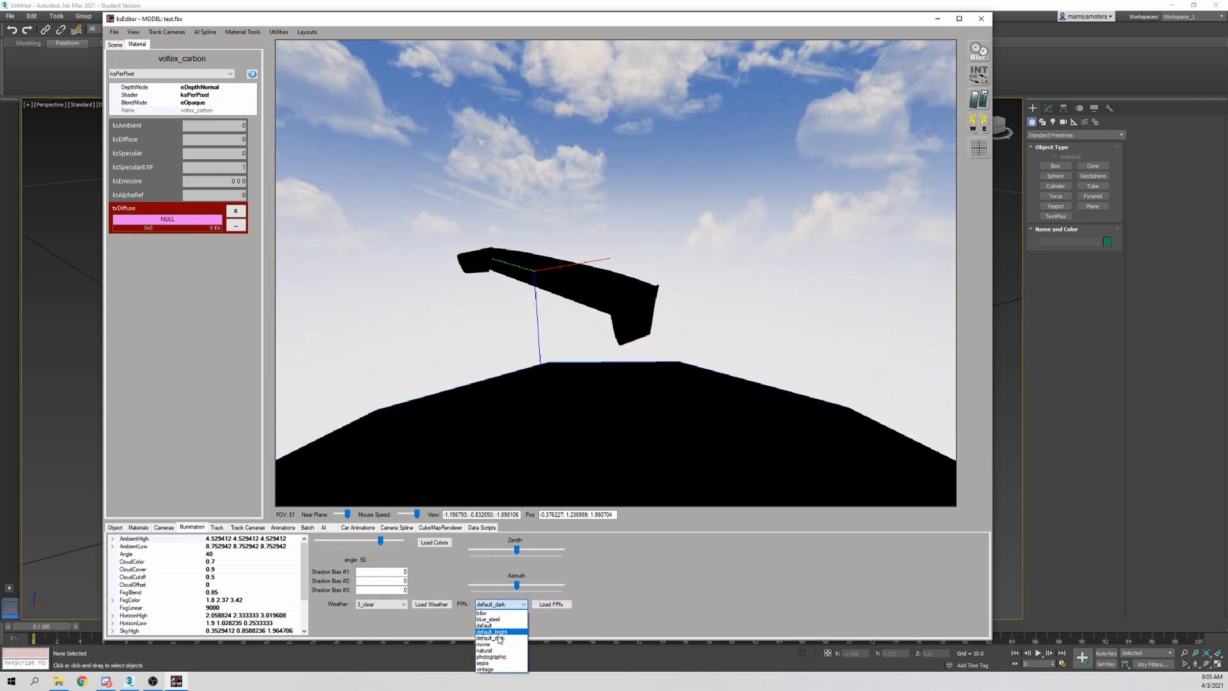
left_click(504, 656)
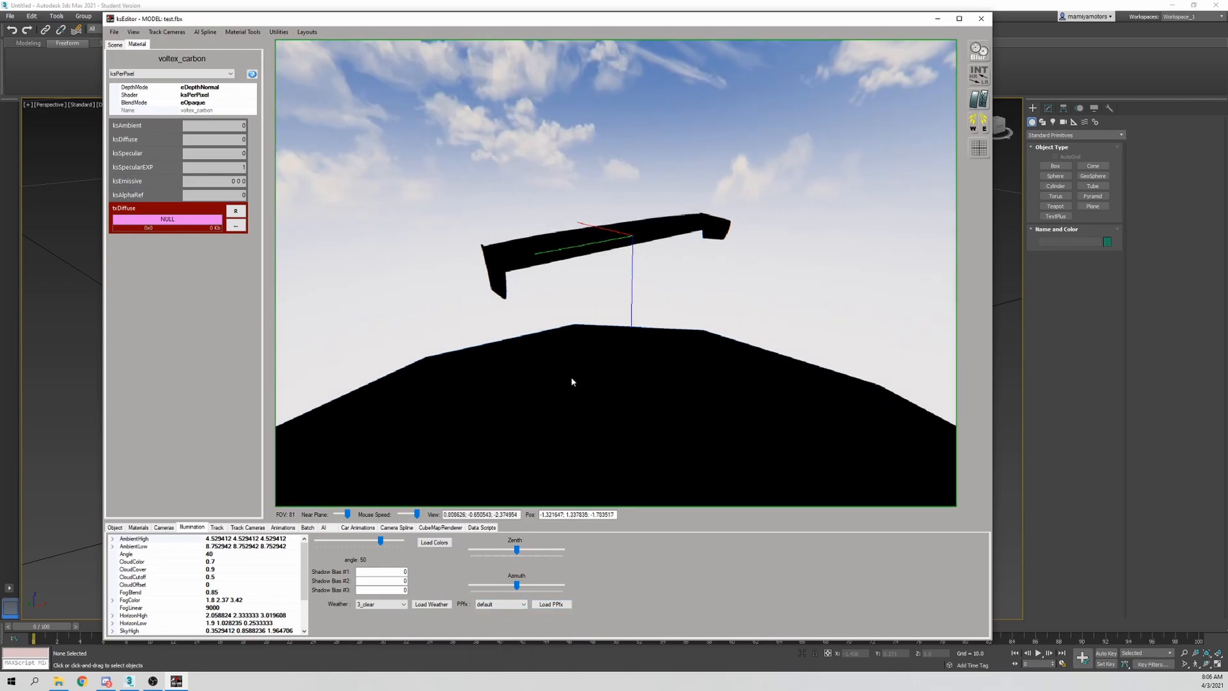
left_click_drag(571, 379, 575, 379)
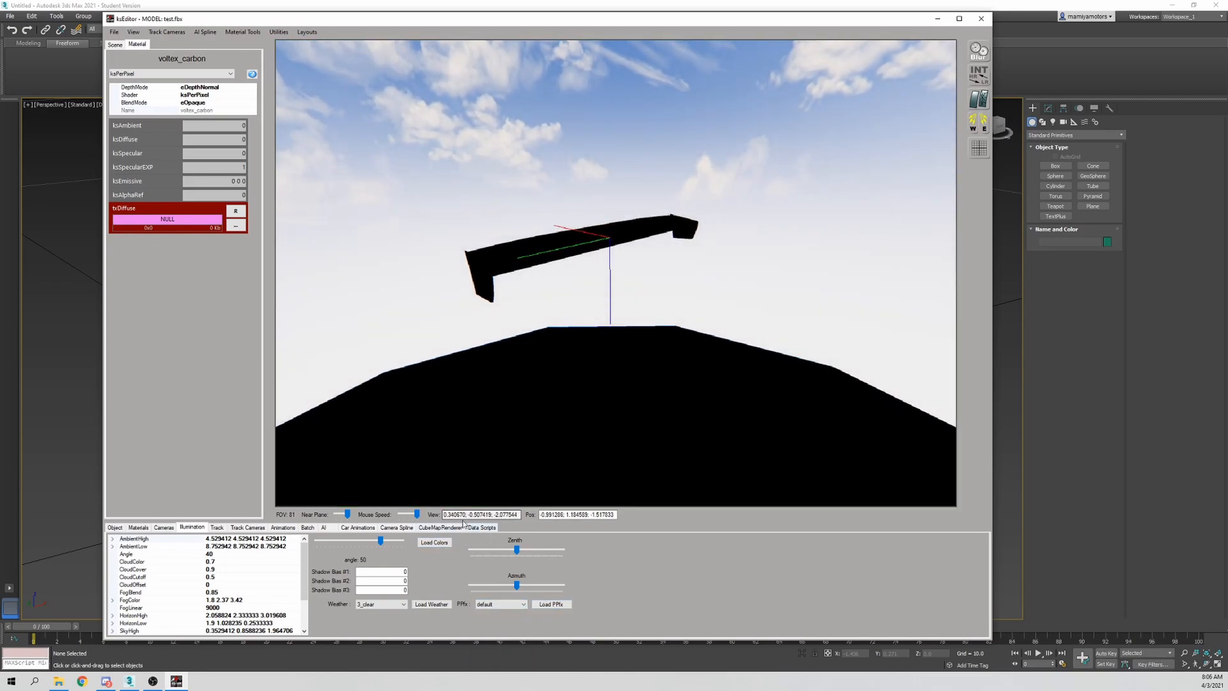
Look through the track, track camera, animation, batch and AI spline settings
left_click(219, 527)
left_click(247, 527)
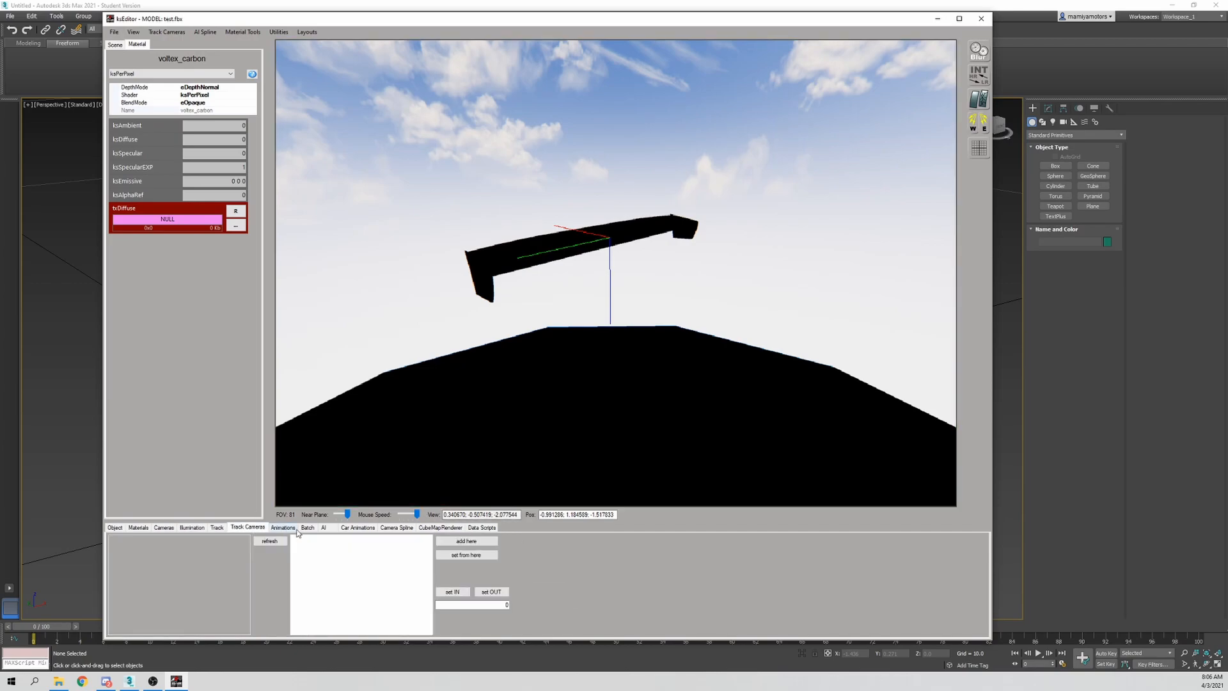
left_click(288, 528)
left_click(308, 528)
left_click(283, 527)
mouse_move(115, 540)
left_mouse_down()
mouse_move(177, 543)
mouse_move(115, 540)
left_mouse_up()
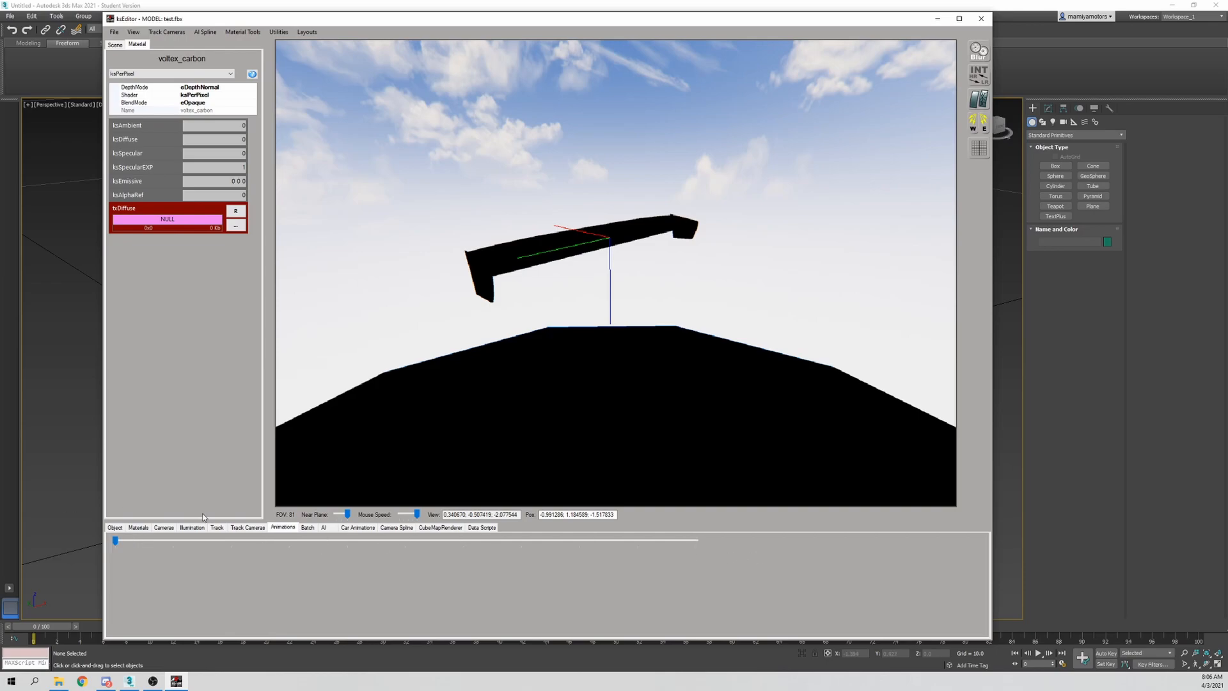
left_click(308, 527)
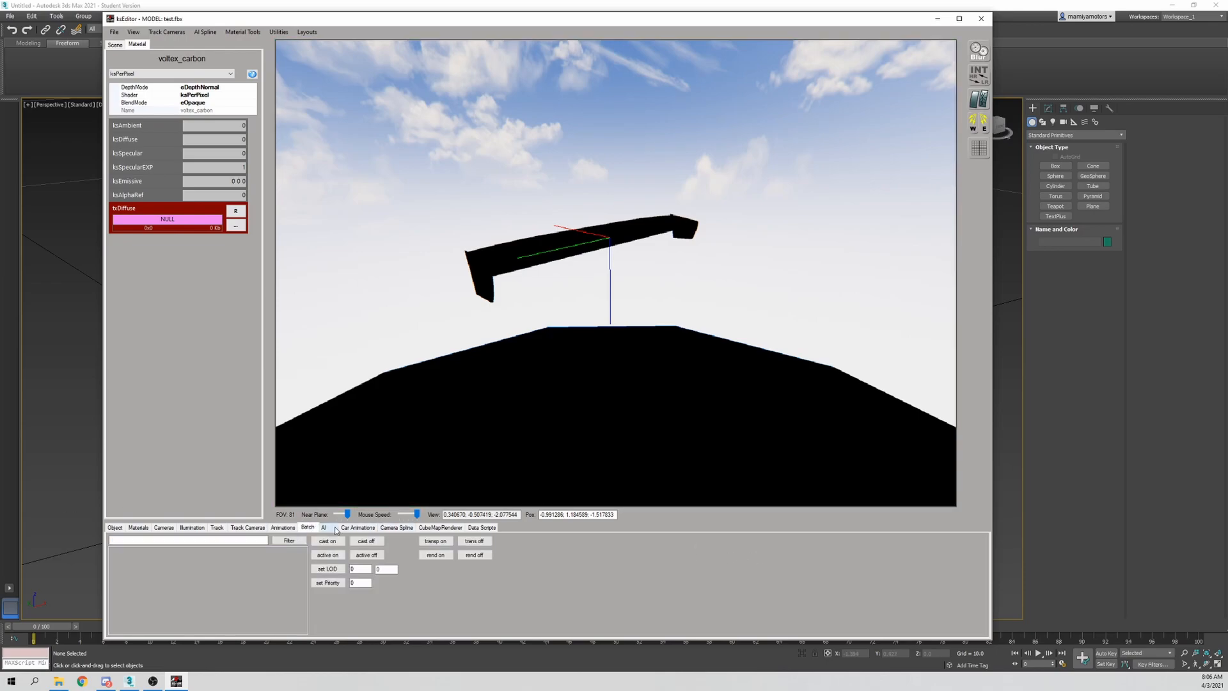
left_click(324, 527)
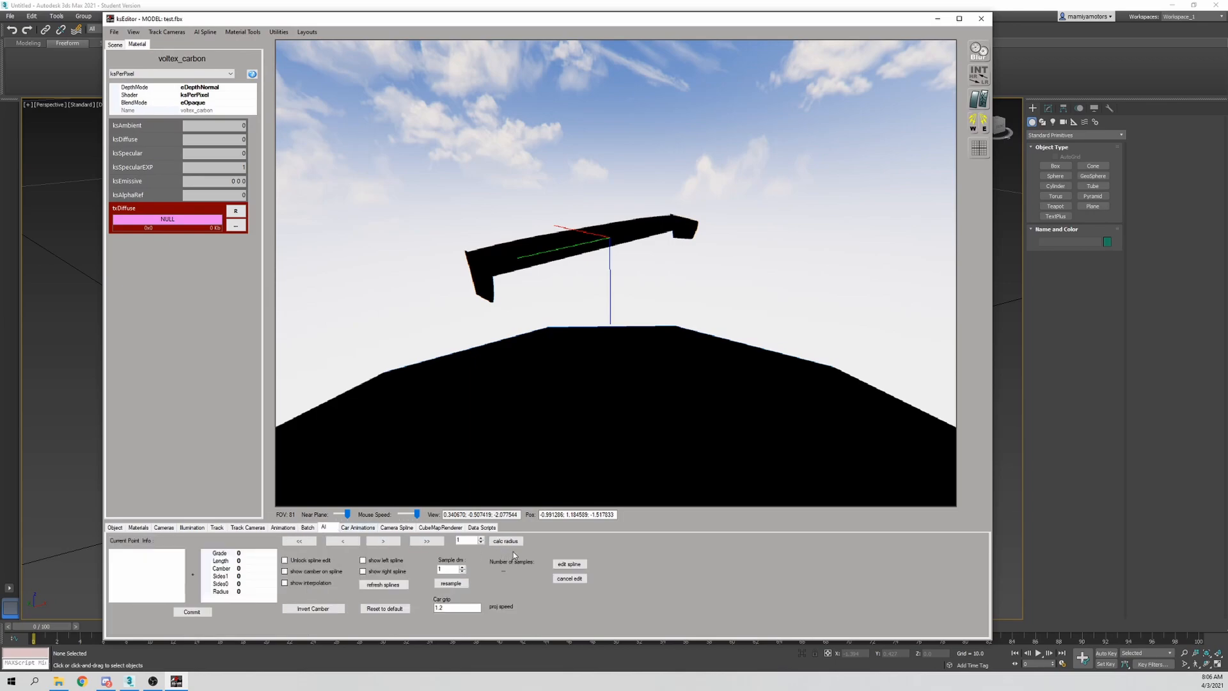
Look through the car animation, camera spline, cube map renderer and data script settings
left_click(357, 528)
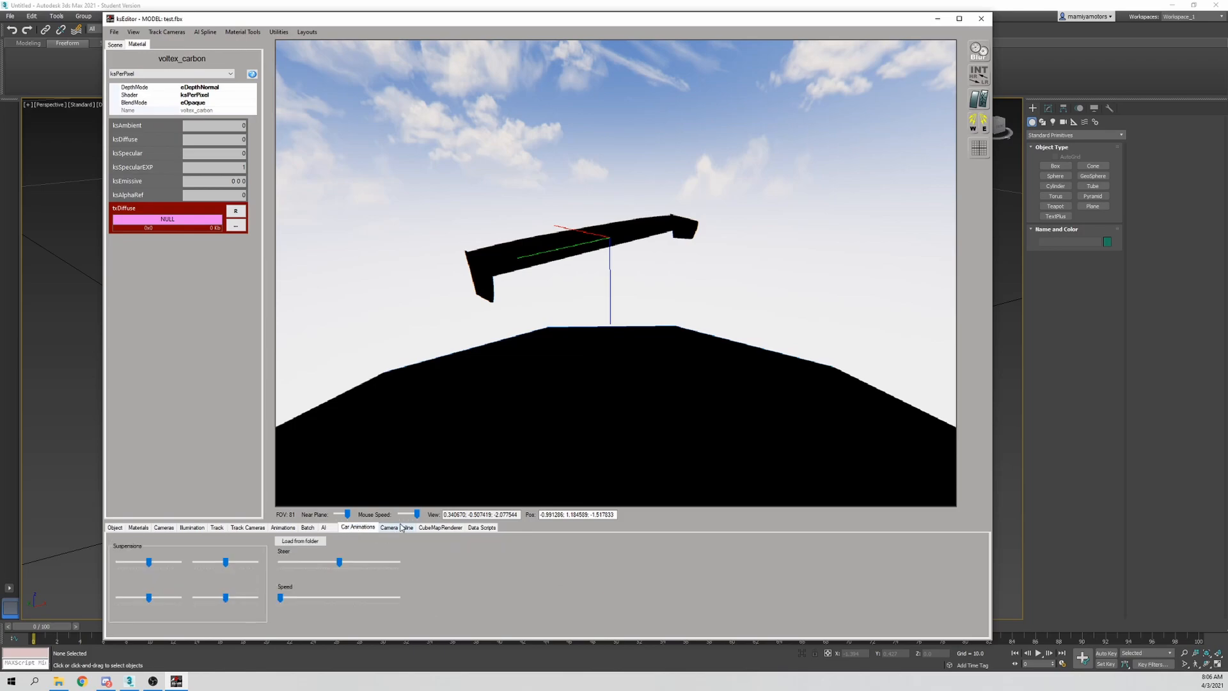
left_click(401, 528)
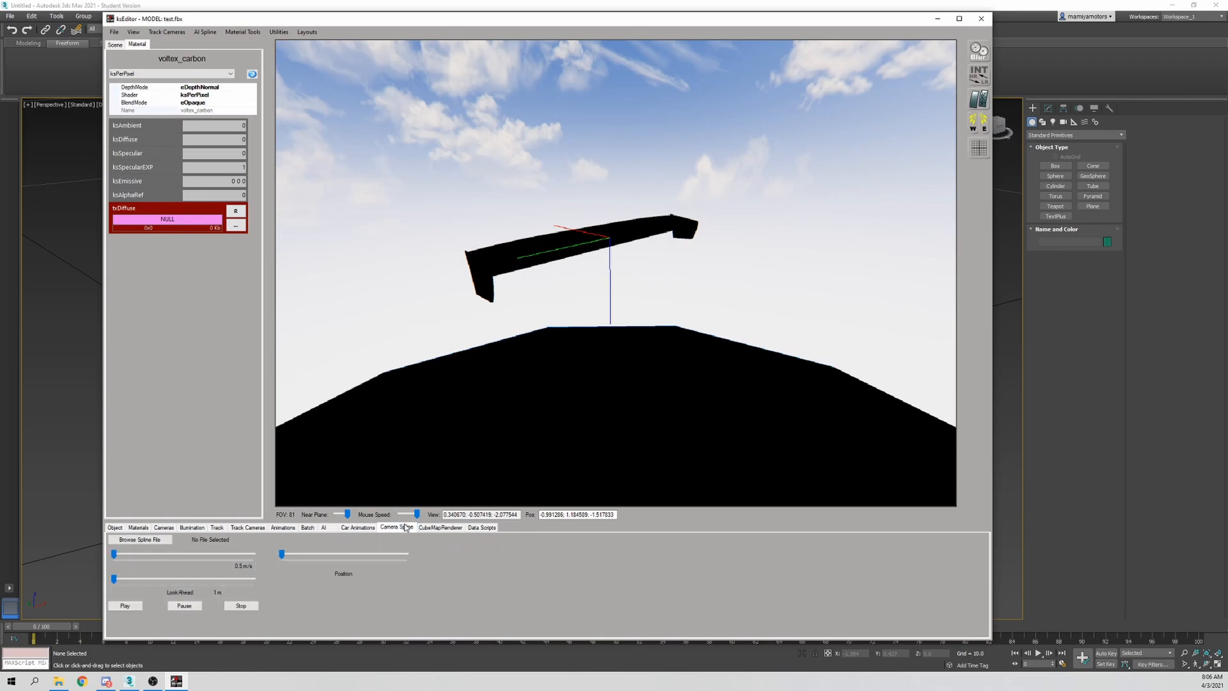
left_click(372, 528)
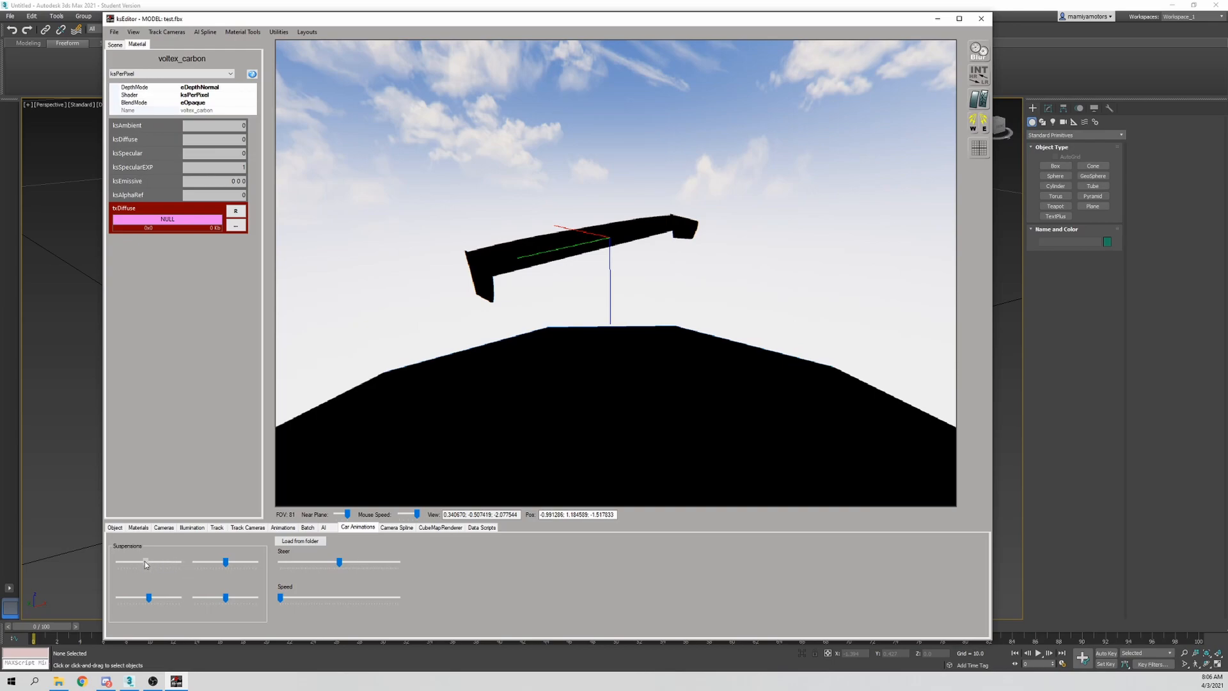
left_click(396, 528)
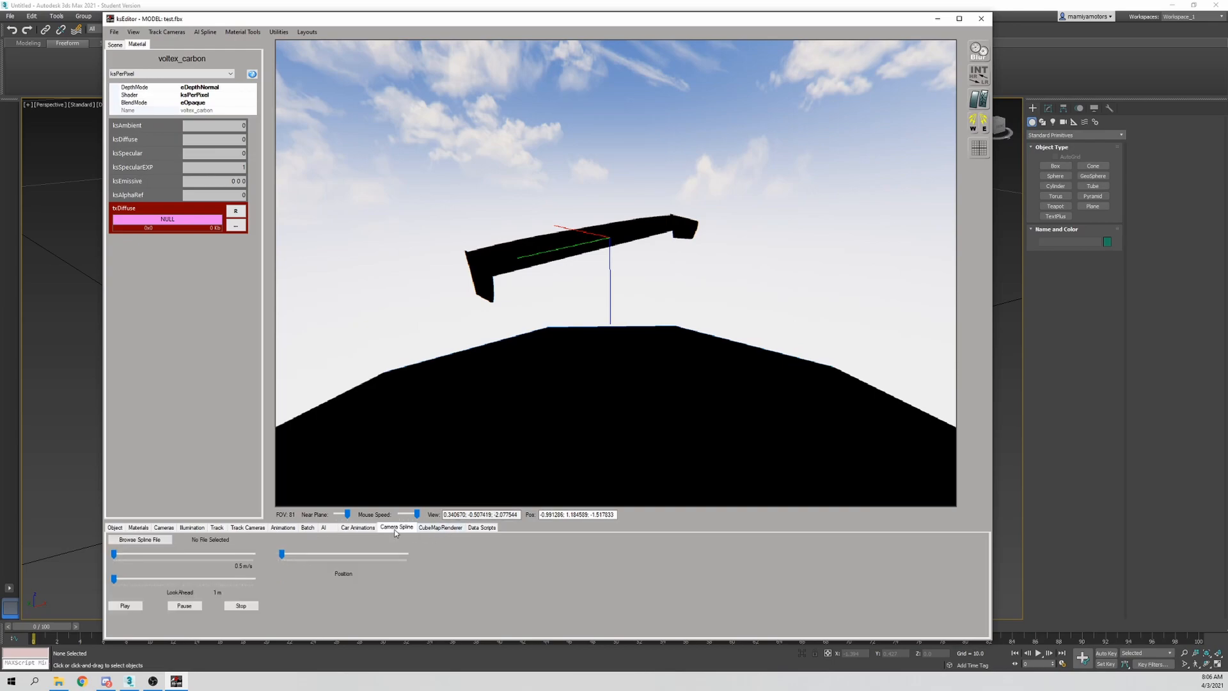
left_click(444, 530)
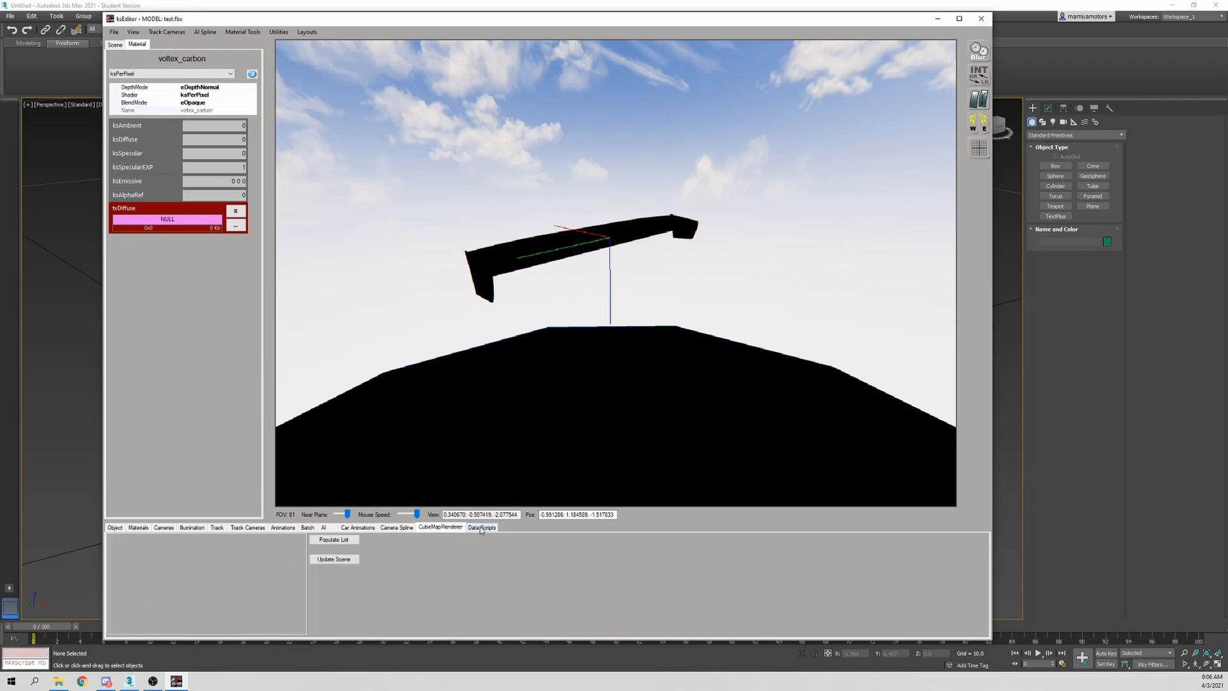
left_click(493, 529)
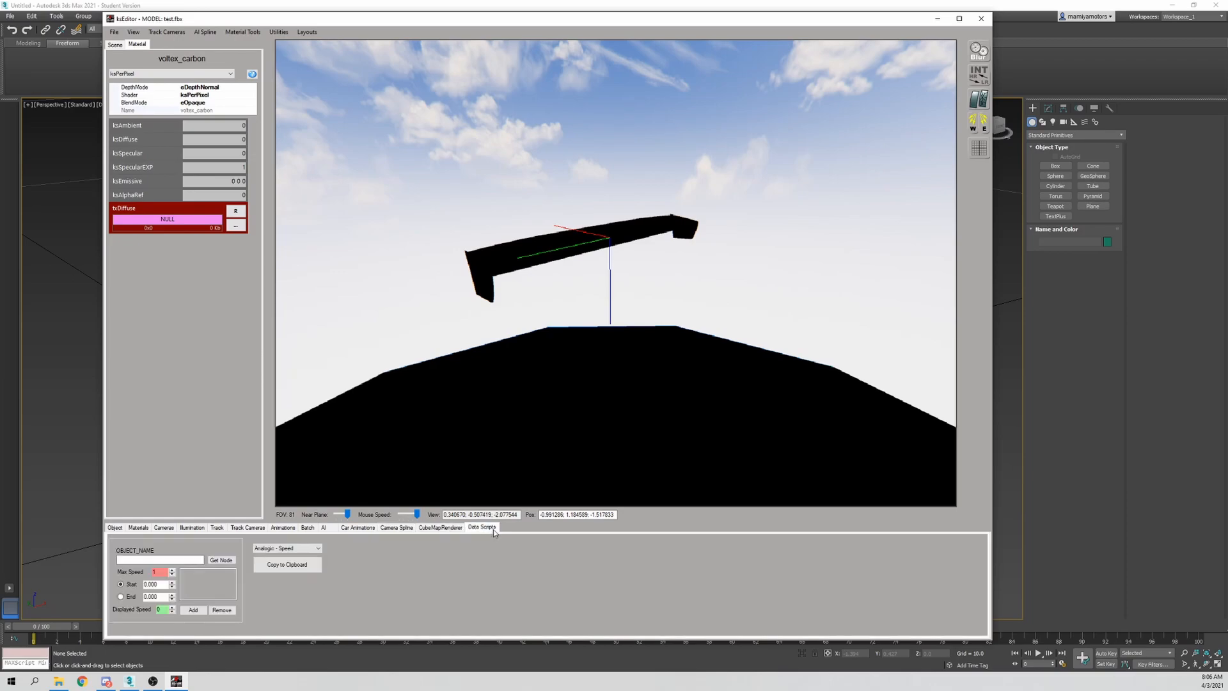
Go back through the tool settings to the object properties of voltex_swan_carbon
left_click(444, 528)
left_click(393, 528)
left_click(352, 528)
left_click(321, 529)
left_click(307, 528)
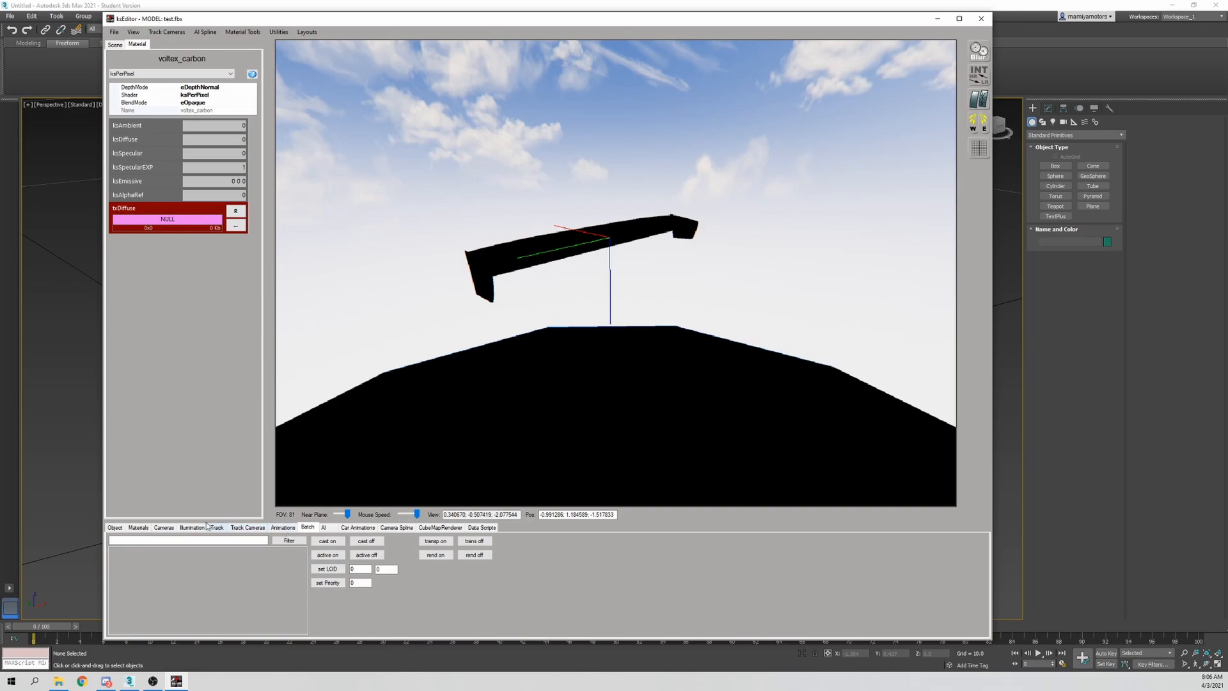
left_click(116, 530)
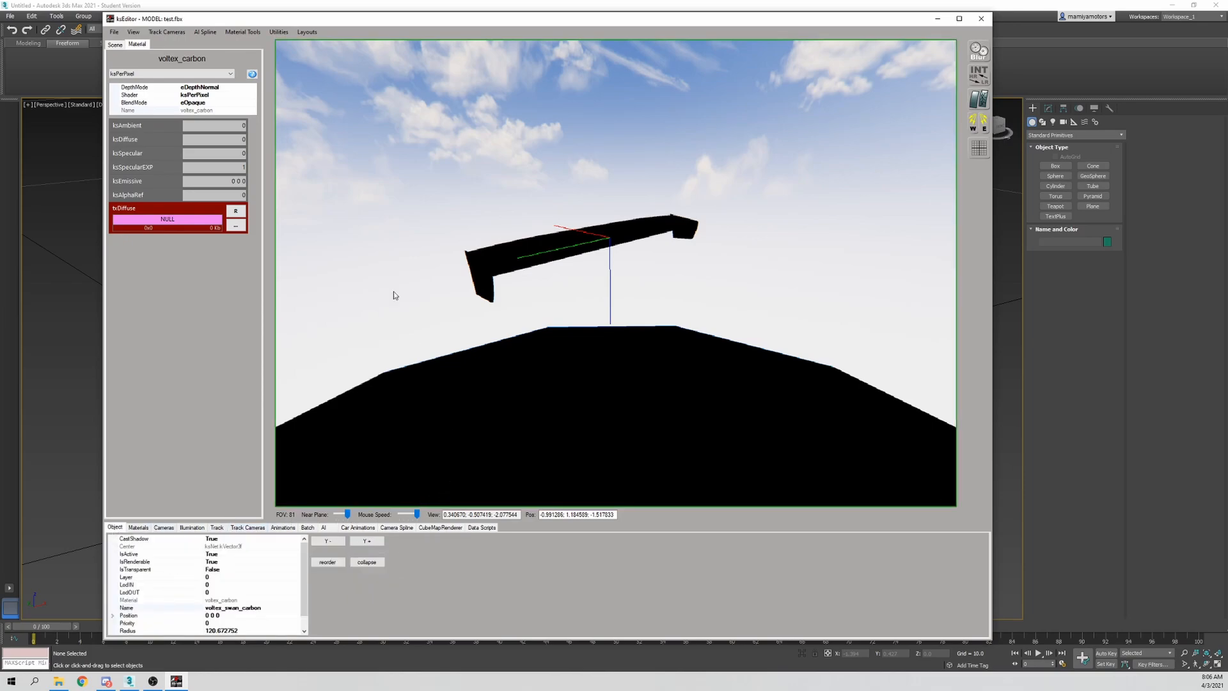
Look over the available view, utility, layout and material tool commands
left_click(134, 32)
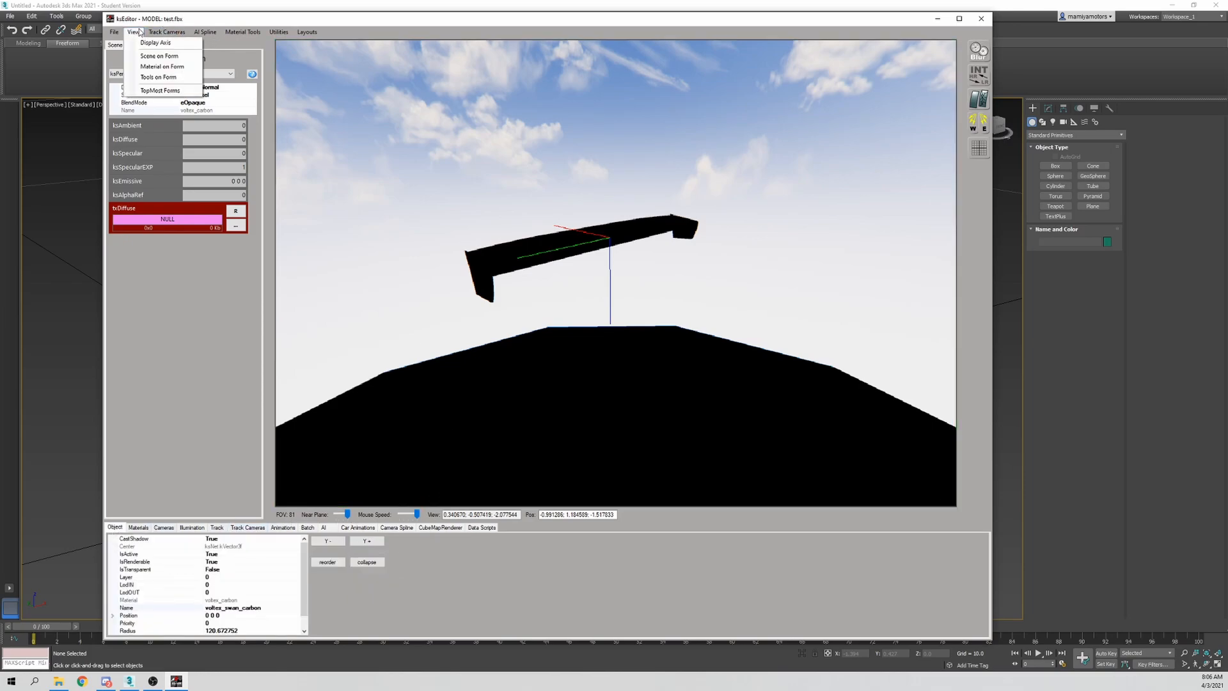
mouse_move(285, 36)
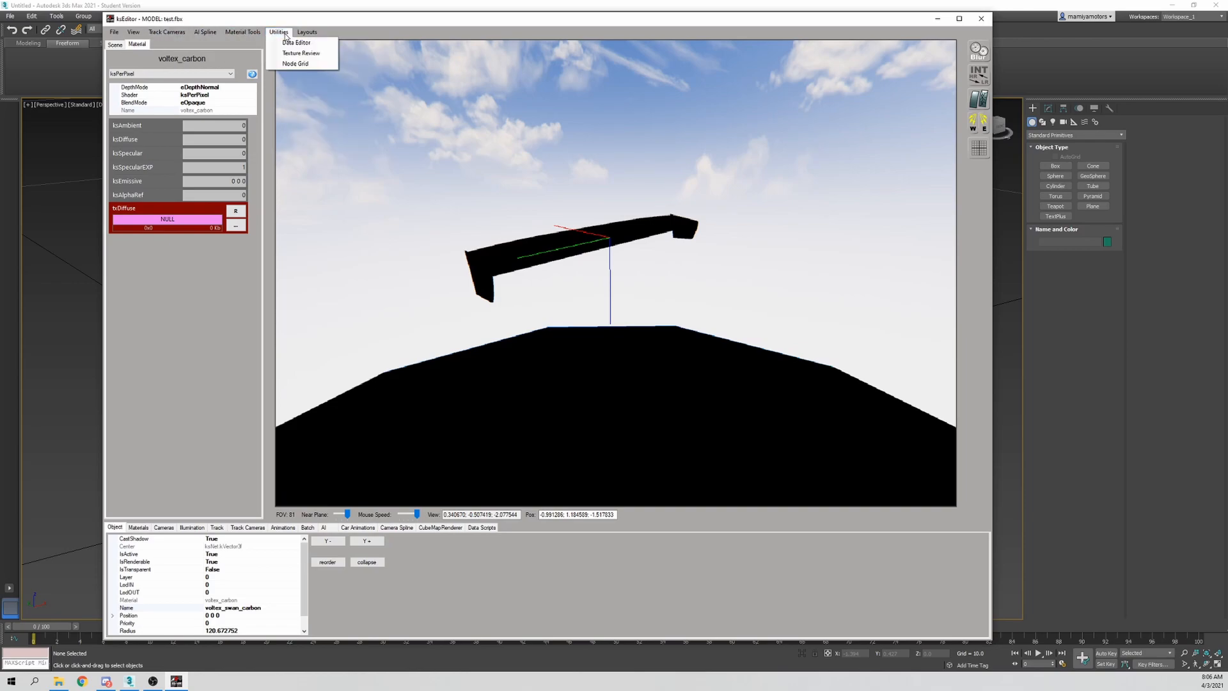
left_click(298, 34)
left_click(231, 33)
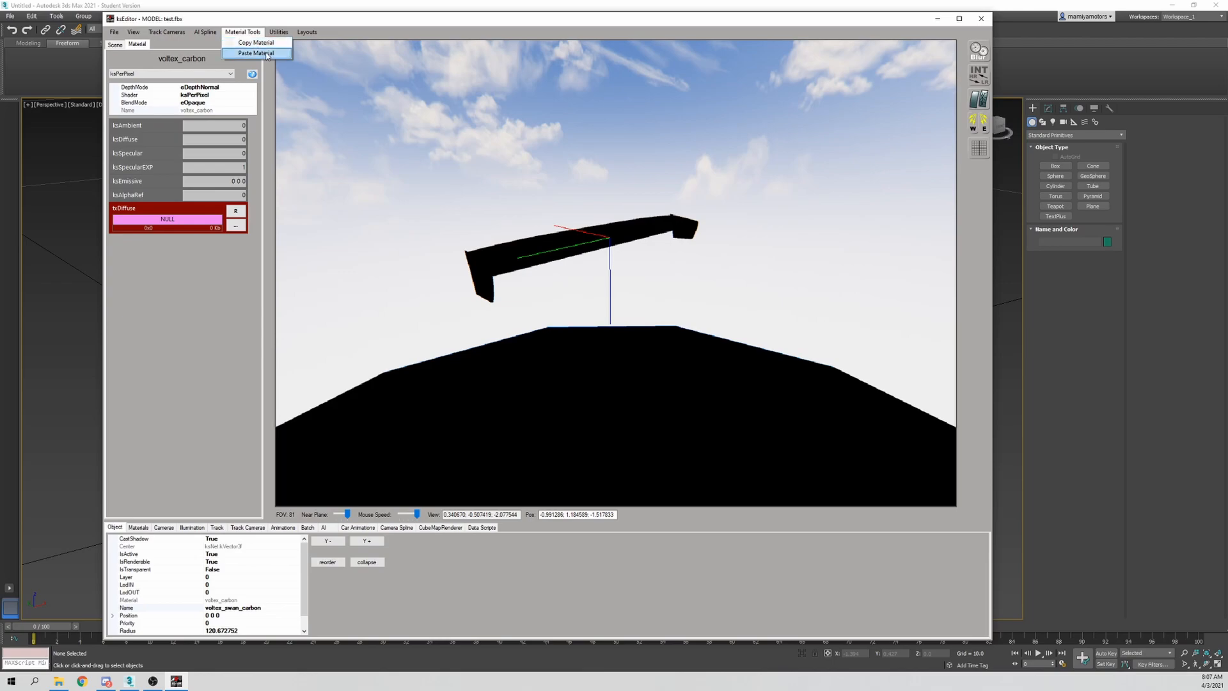
Set voltex_carbon's ksAmbient to .20 and its ksDiffuse and ksSpecular to .4, and copy the material
left_click(232, 128)
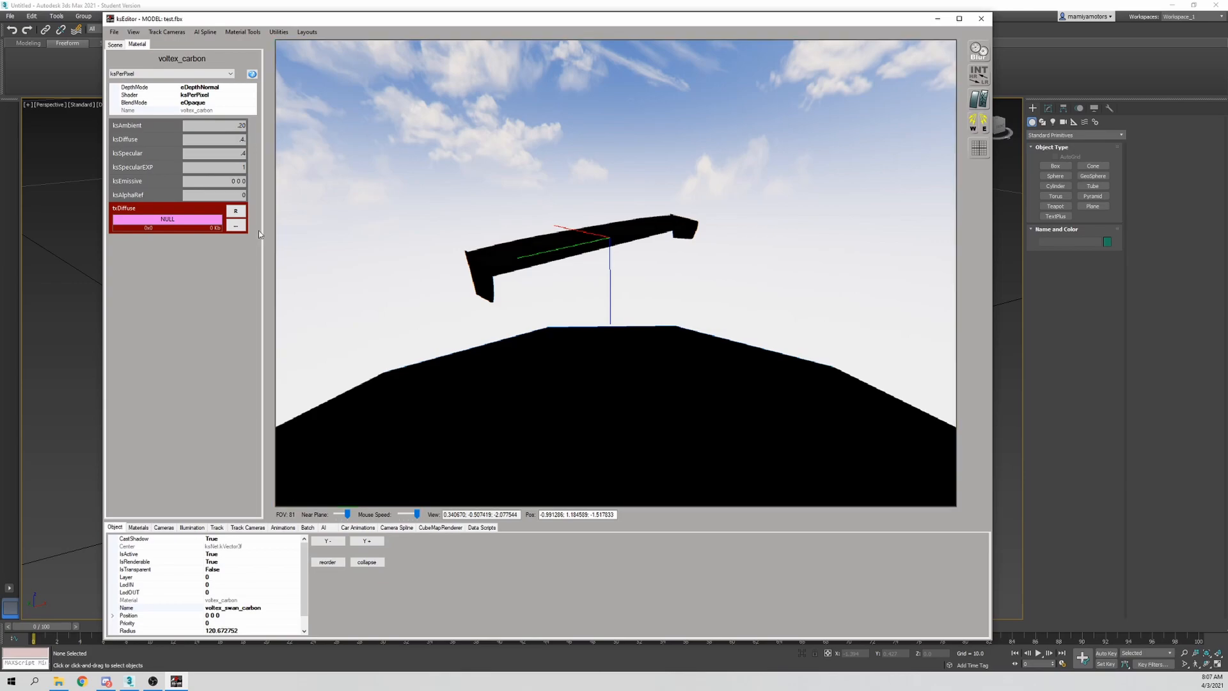
left_click(254, 32)
left_click(260, 43)
Review the shader choices, keep ksPerPixel for voltex_carbon, and open the file browser for its txDiffuse texture
left_click(198, 74)
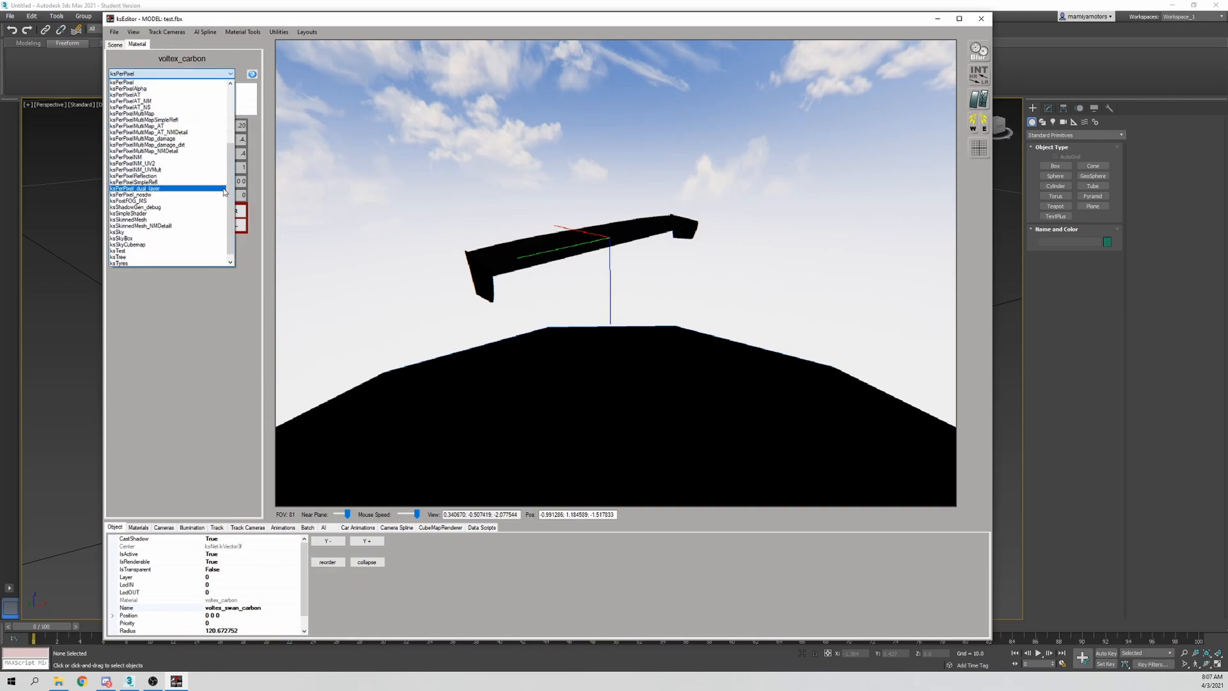
left_click(177, 81)
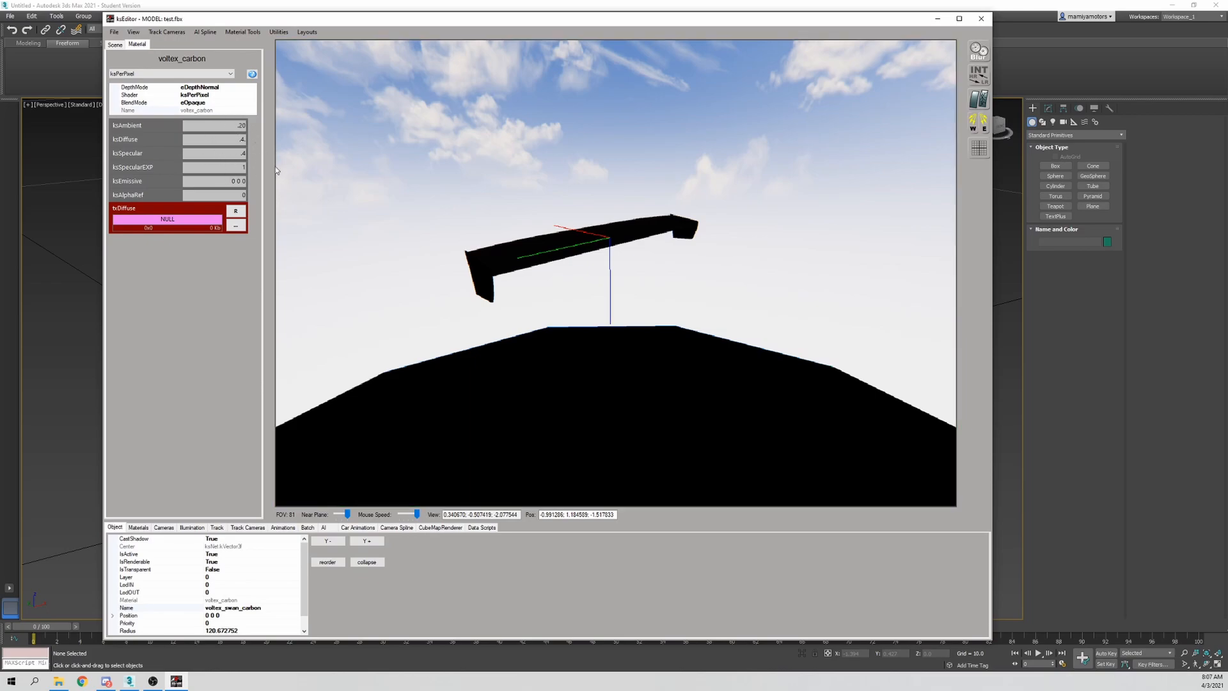
left_click_drag(536, 251, 592, 264)
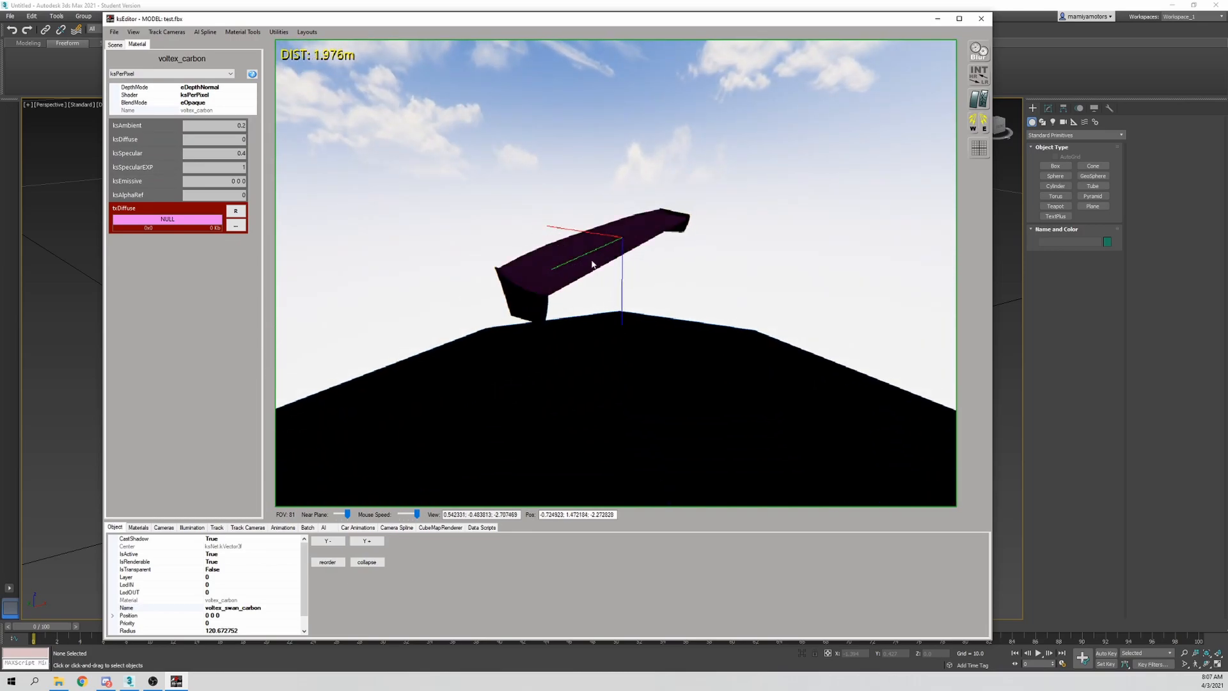
left_click(235, 225)
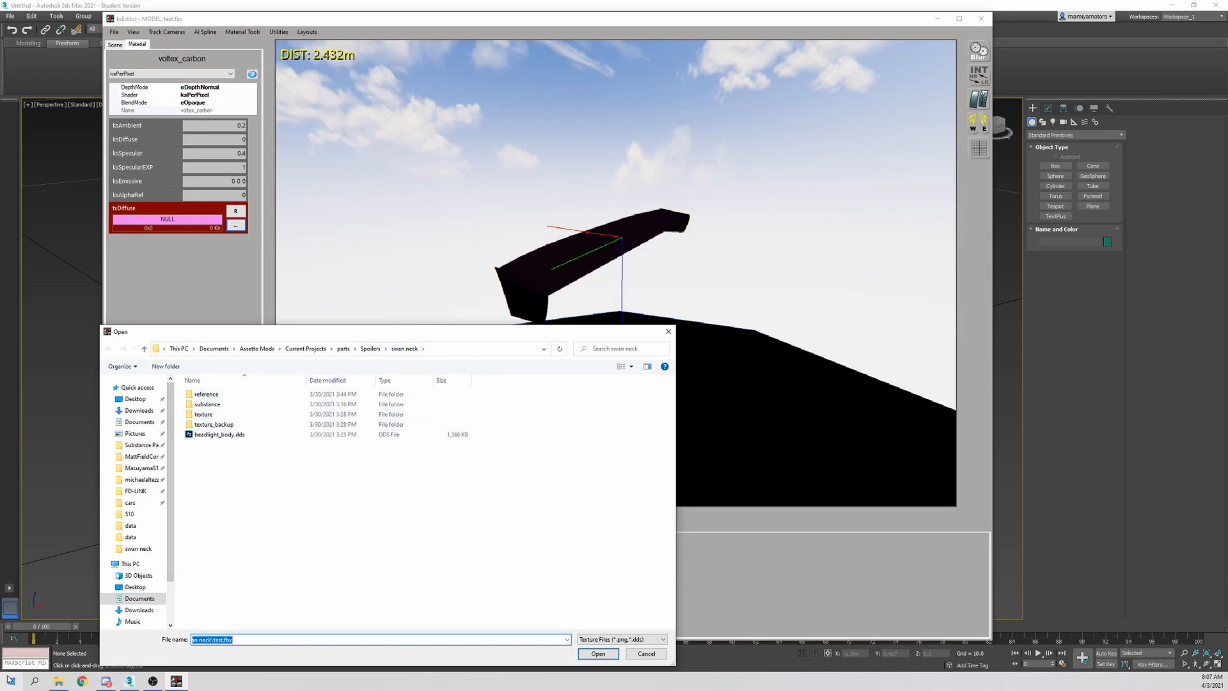
Switch to Photoshop and create a new 4 x 4 px RGB document at 300 ppi from the recent custom preset
key("super")
left_click(230, 481)
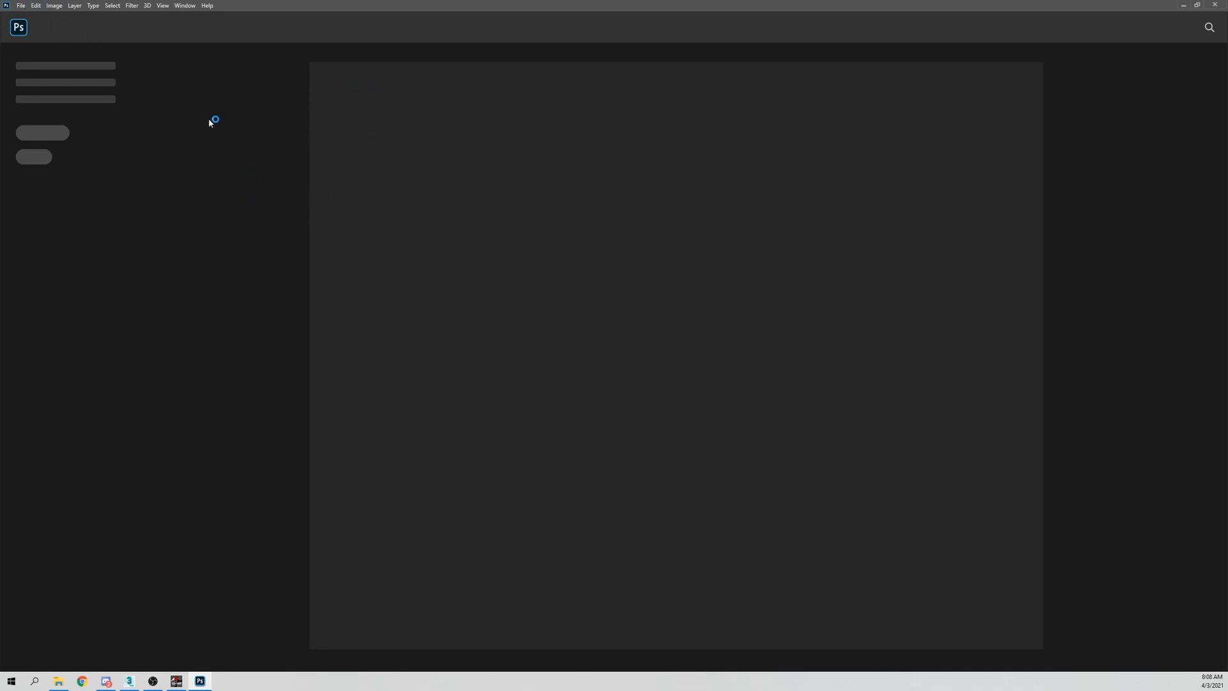
left_click(21, 6)
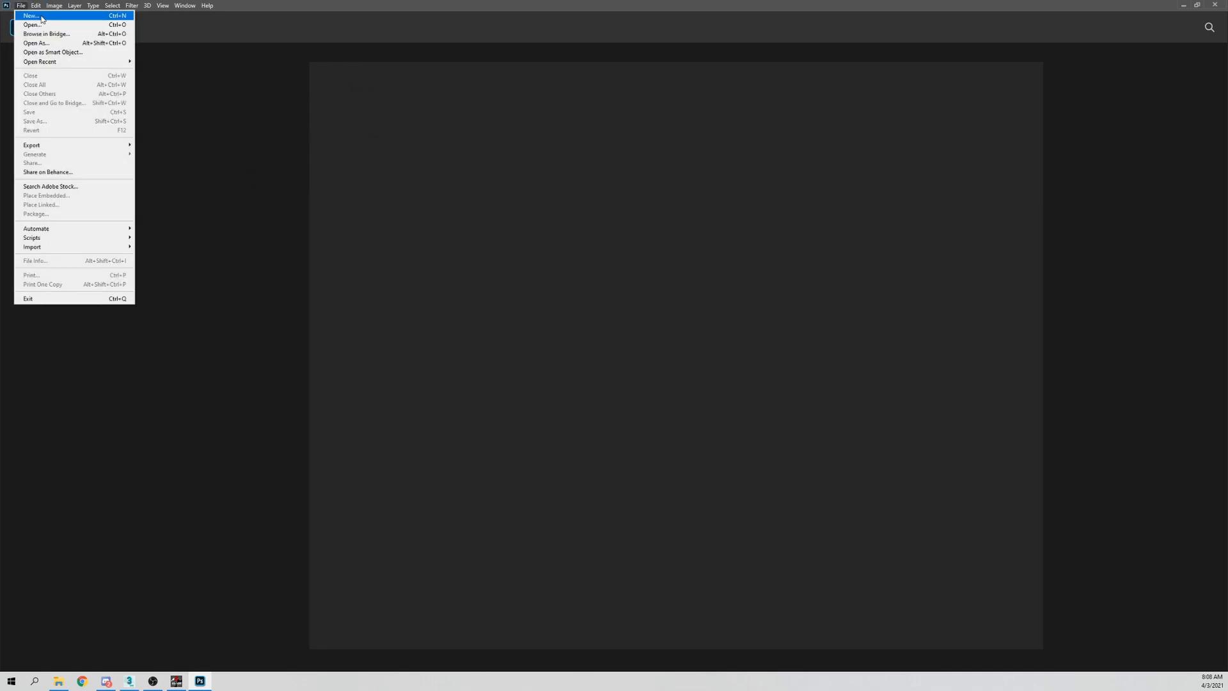
left_click(31, 16)
left_click(763, 259)
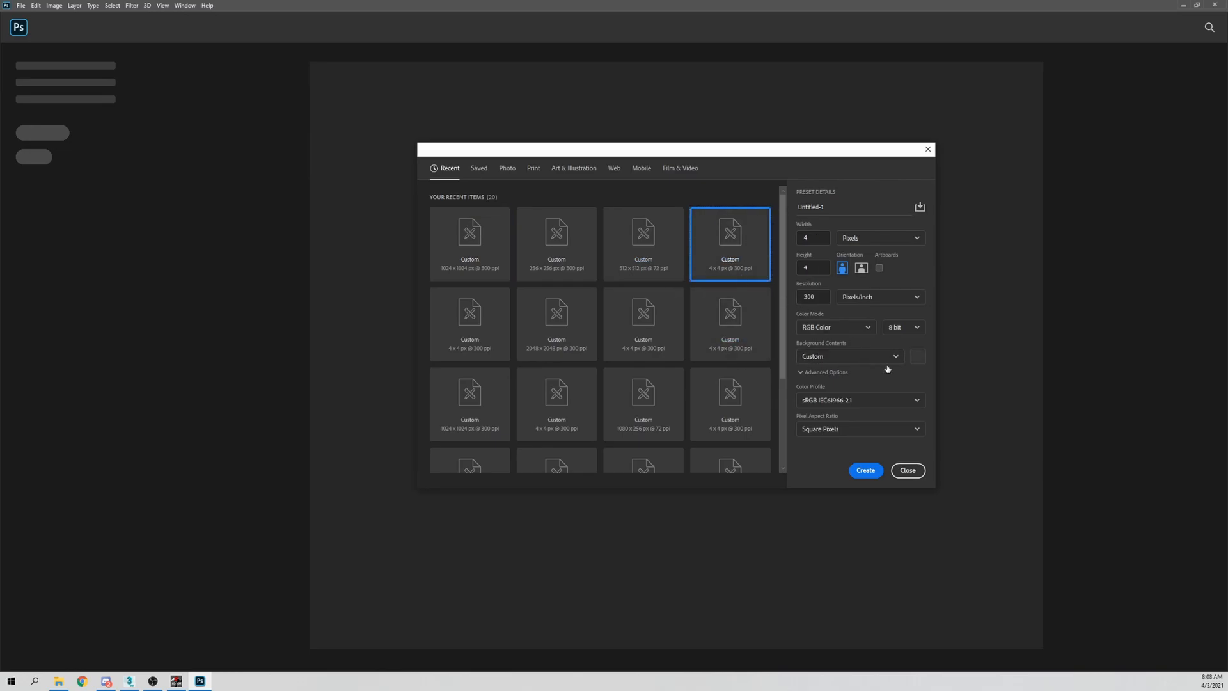
left_click(866, 473)
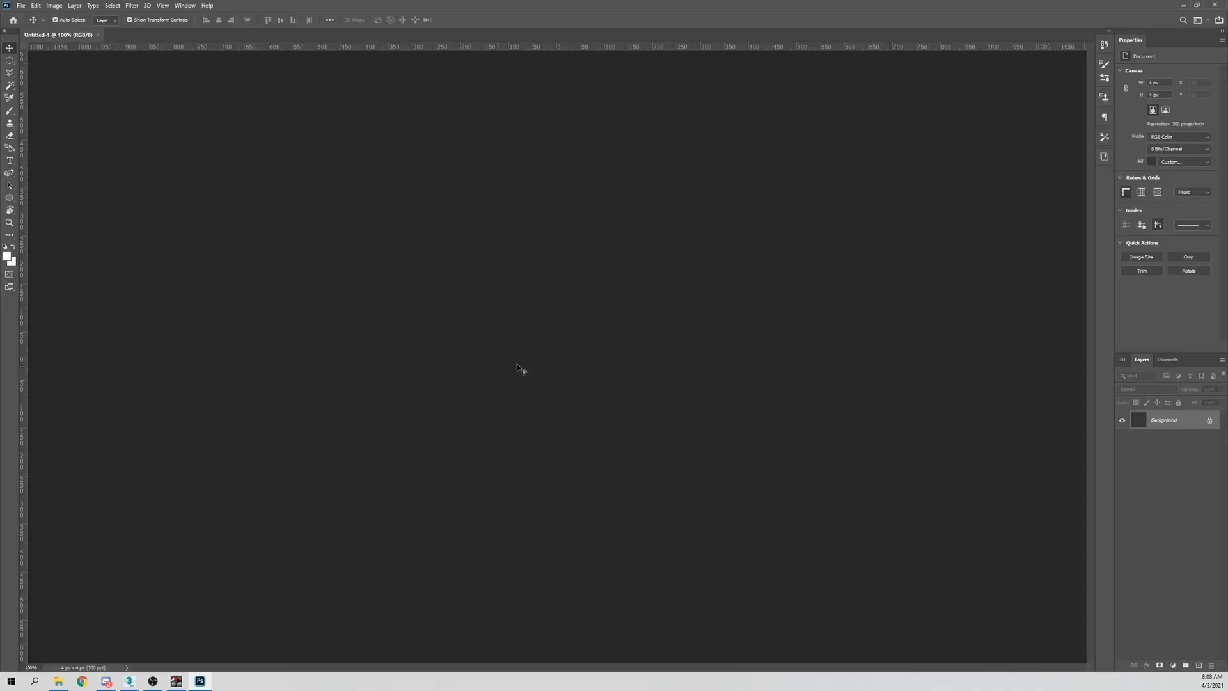
Save the image as test in DDS format in the swan neck texture folder, without mipmaps or an alpha channel
left_click(21, 6)
left_click(55, 122)
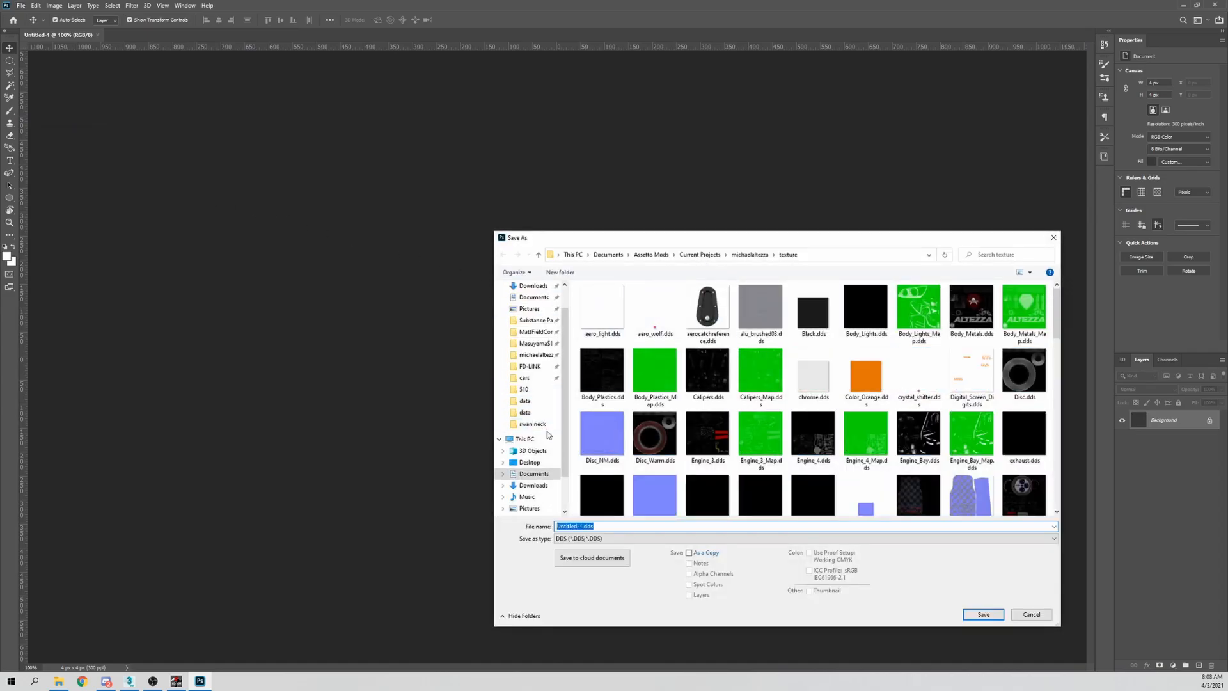
left_click(544, 425)
double_click(630, 321)
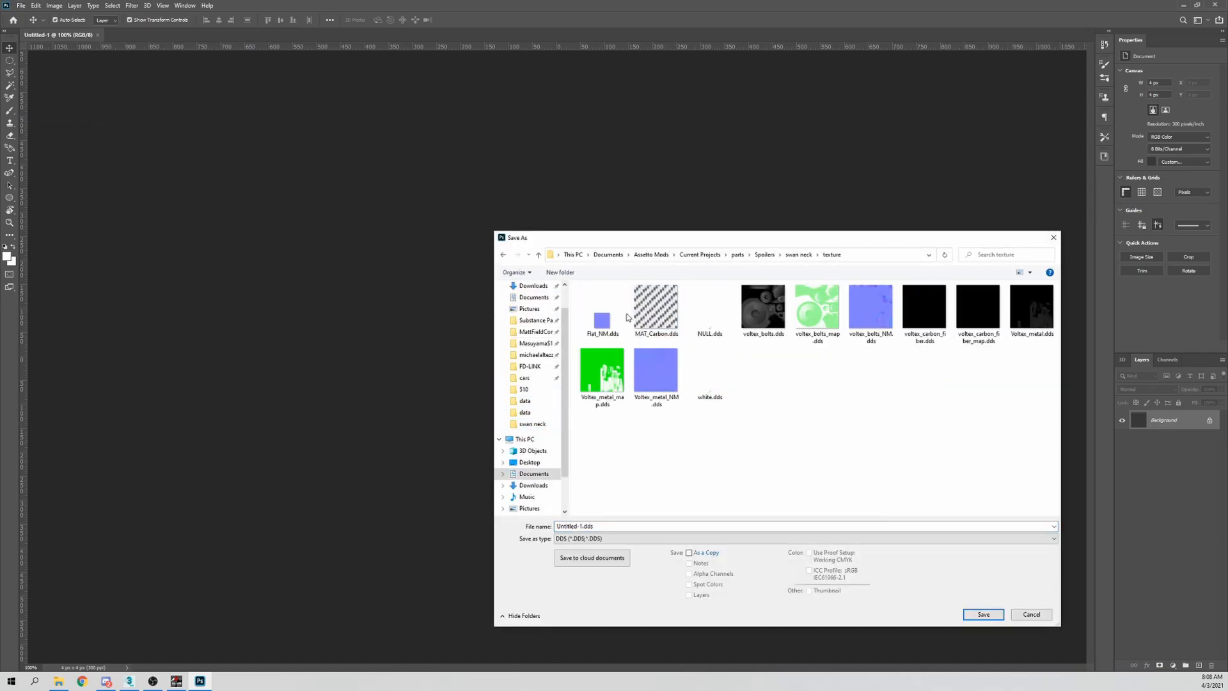
left_click(610, 526)
type("test")
left_click(624, 539)
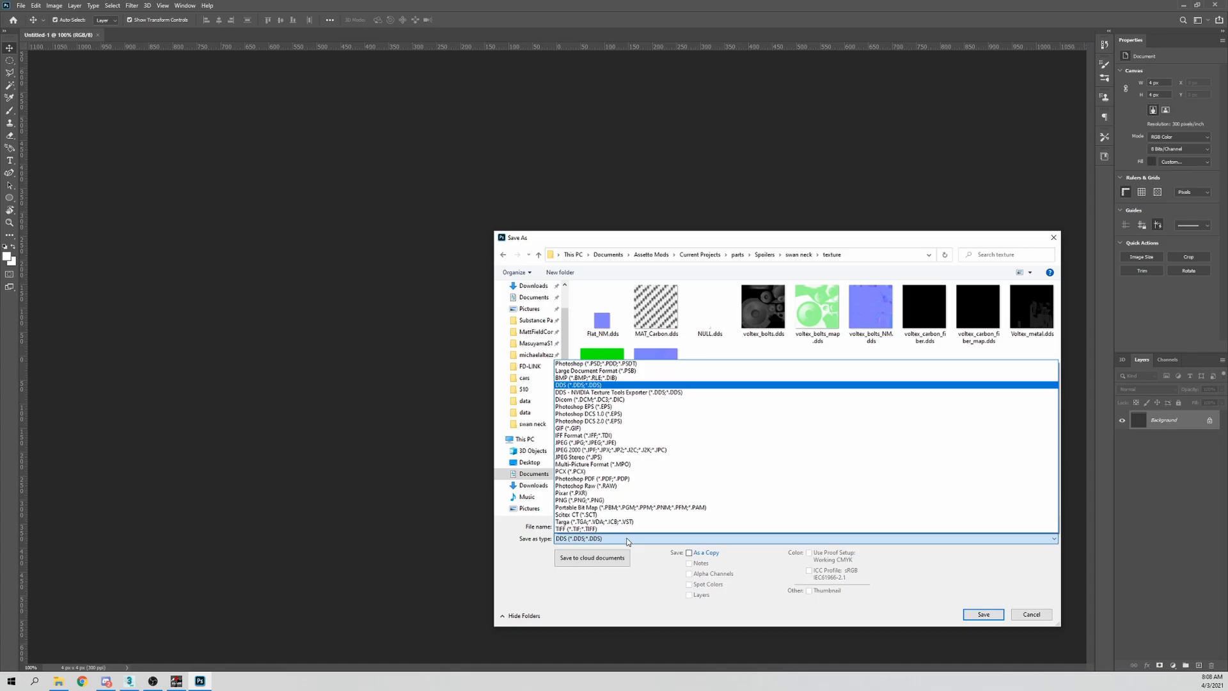
left_click(626, 540)
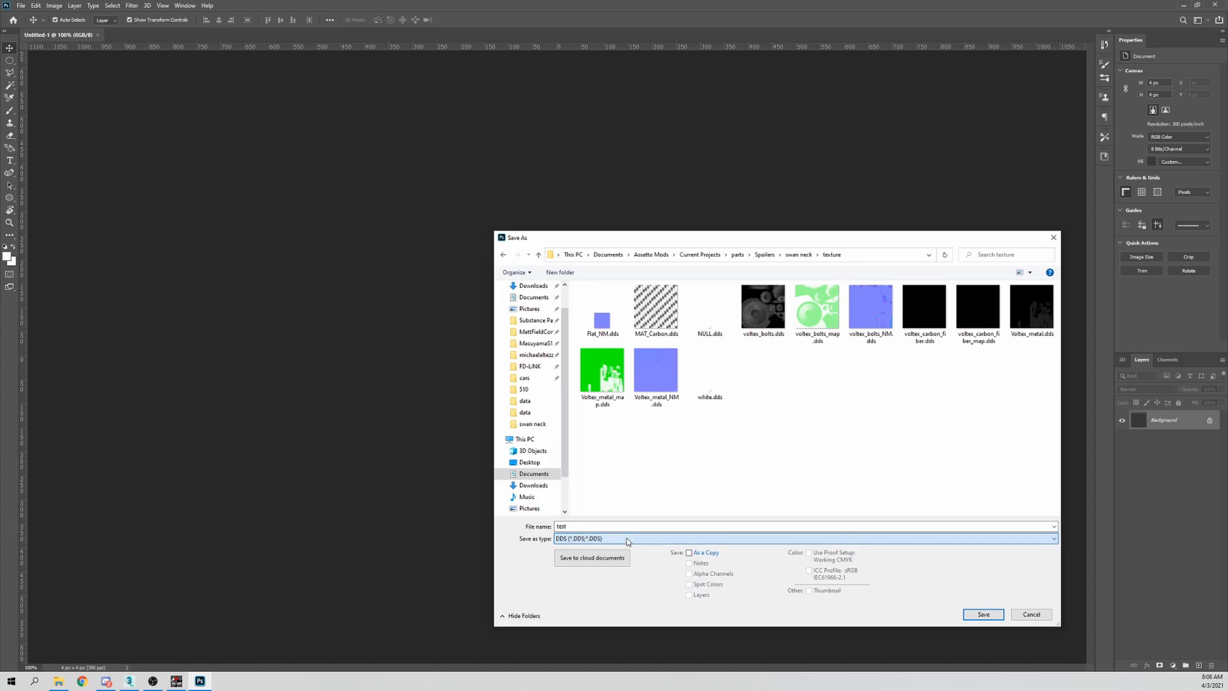
left_click(1003, 615)
left_click(619, 264)
left_click(634, 268)
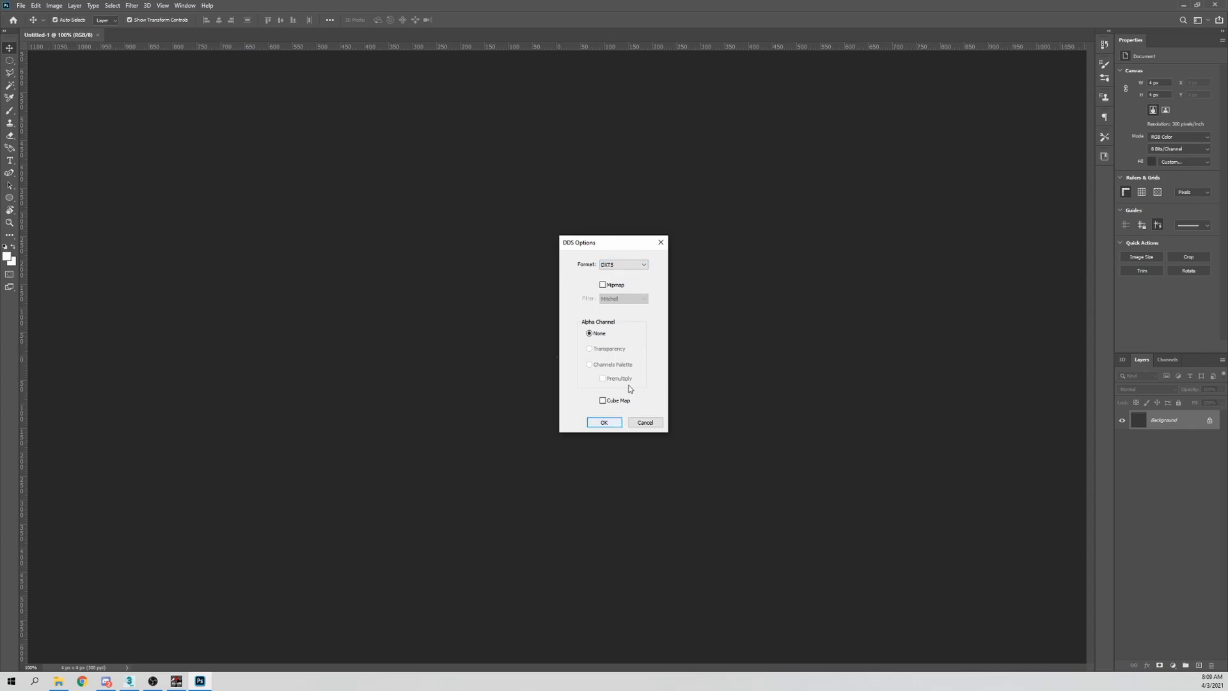
left_click(604, 422)
Switch back to ksEditor and assign test.dds from the swan neck texture folder as voltex_carbon's txDiffuse texture
key("alt+Tab")
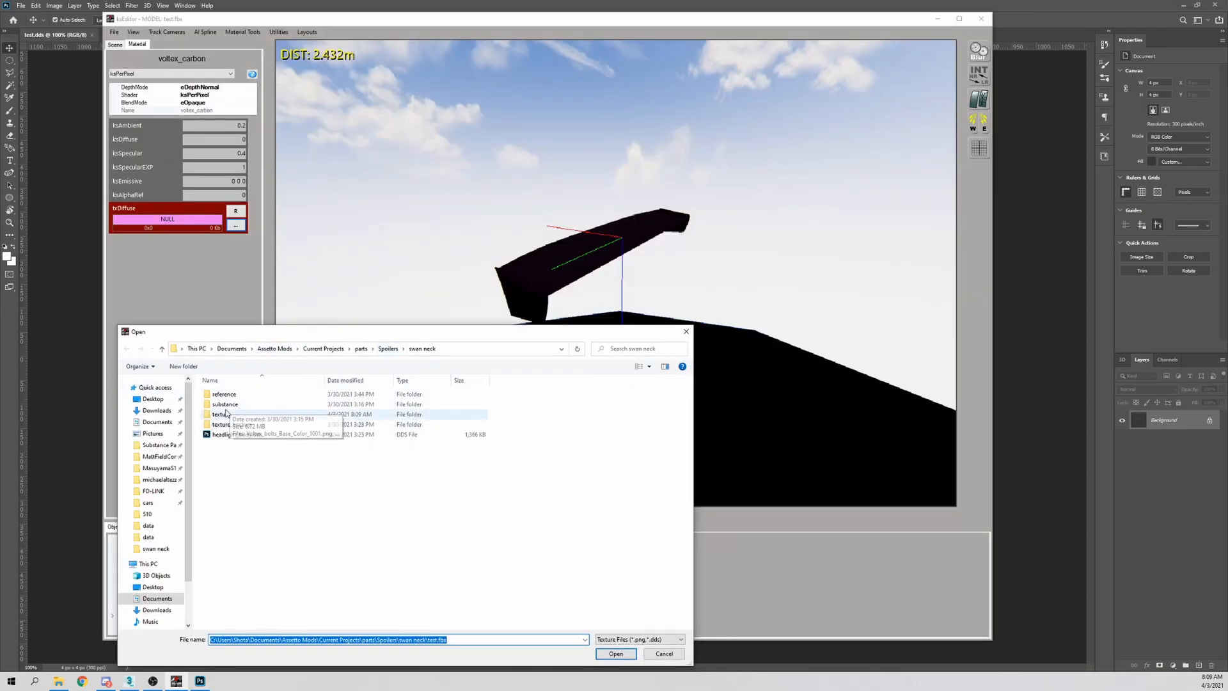
left_click(72, 178)
left_click(176, 681)
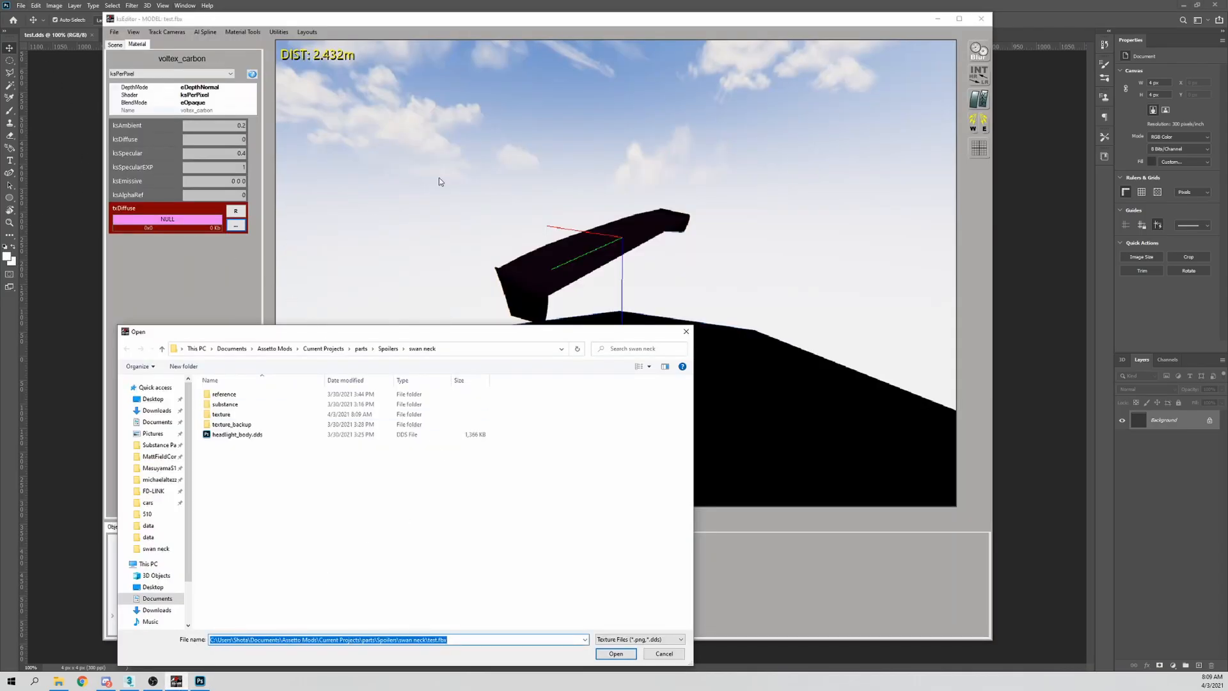
left_click_drag(0, 195, 1227, 172)
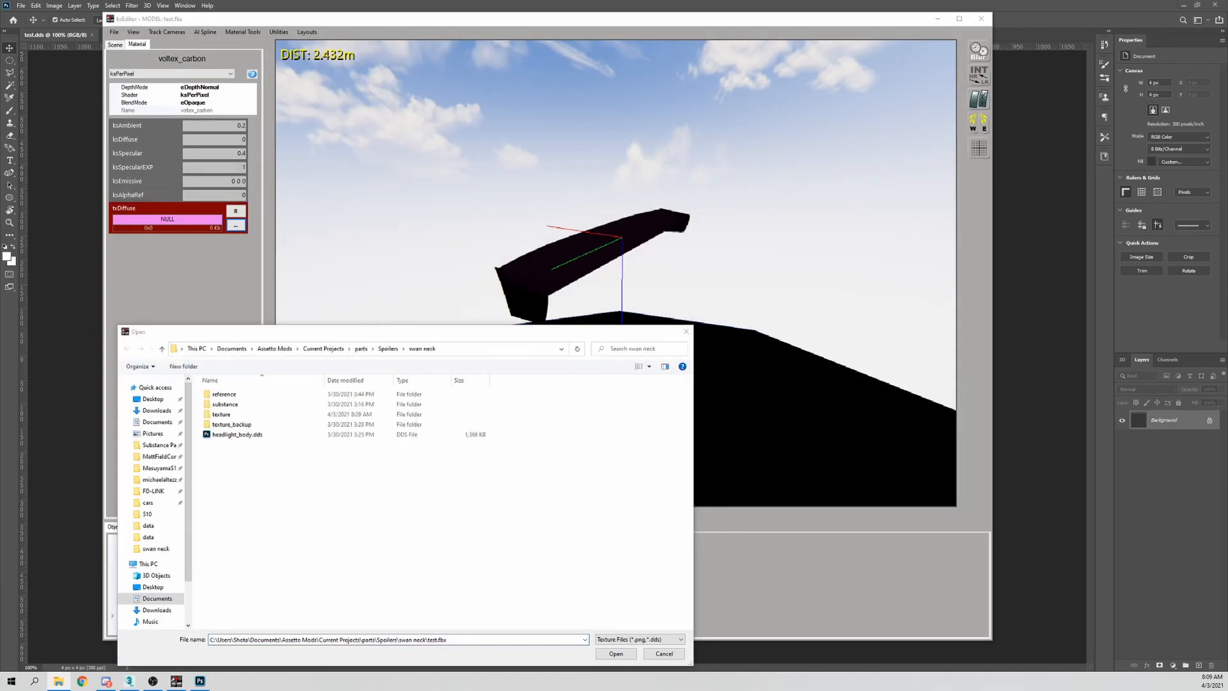
left_click(46, 112)
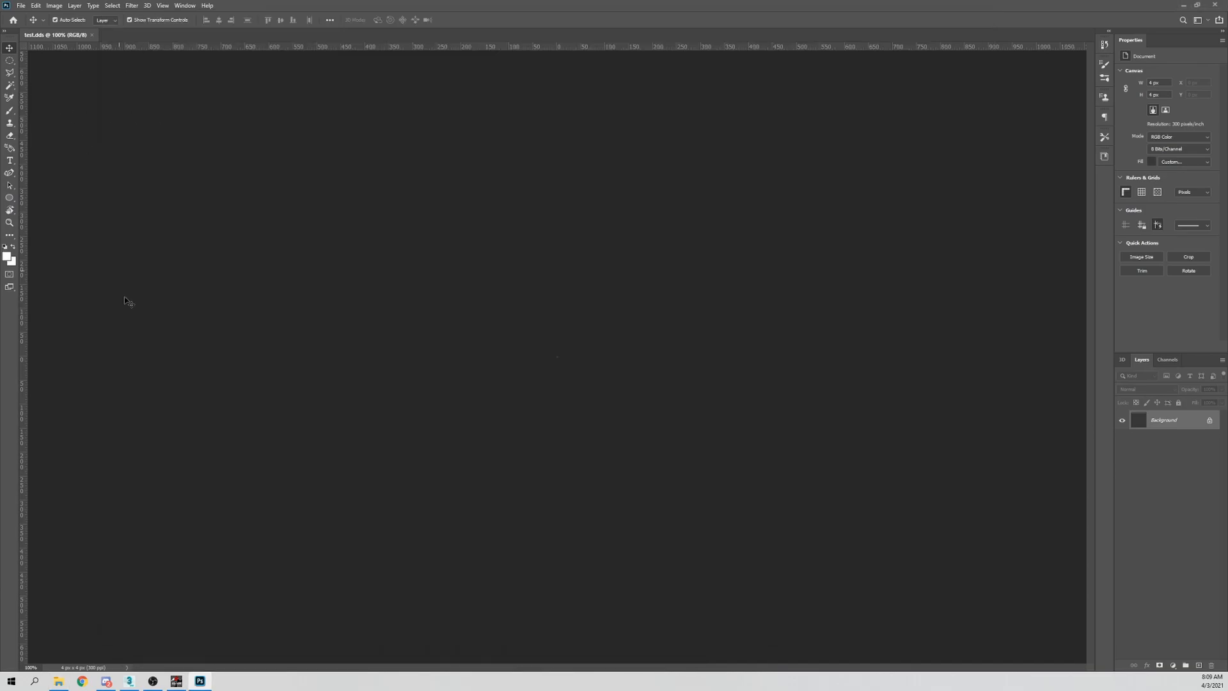
left_click(177, 681)
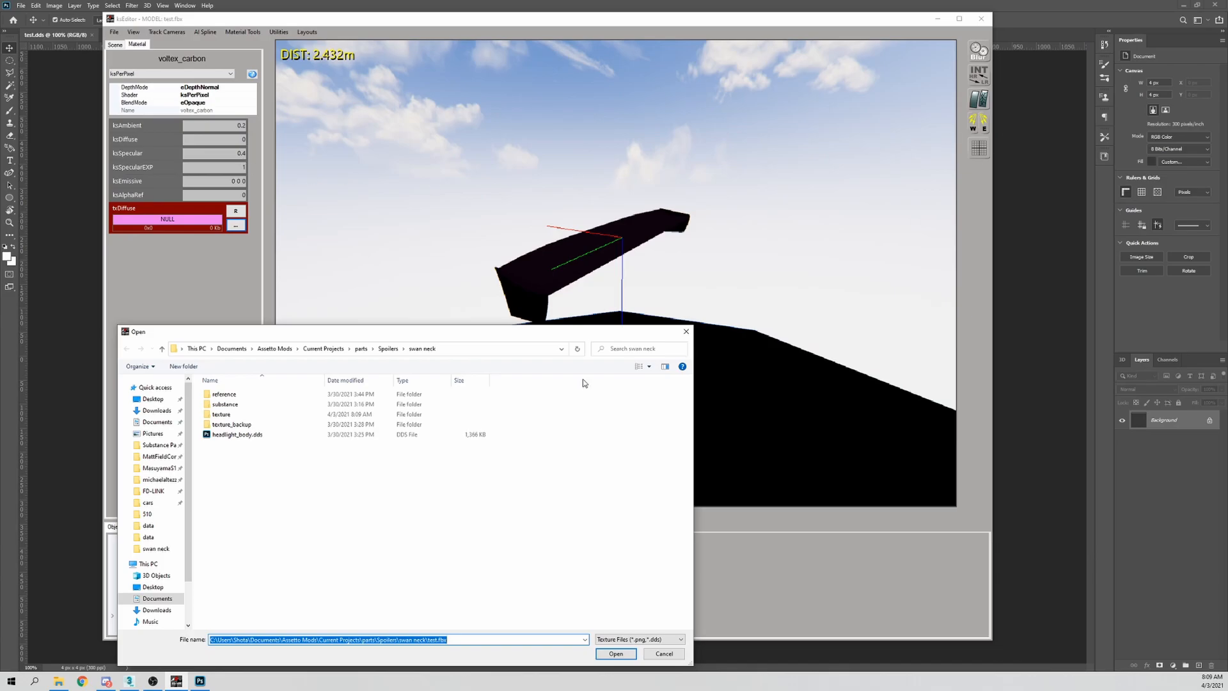
double_click(251, 414)
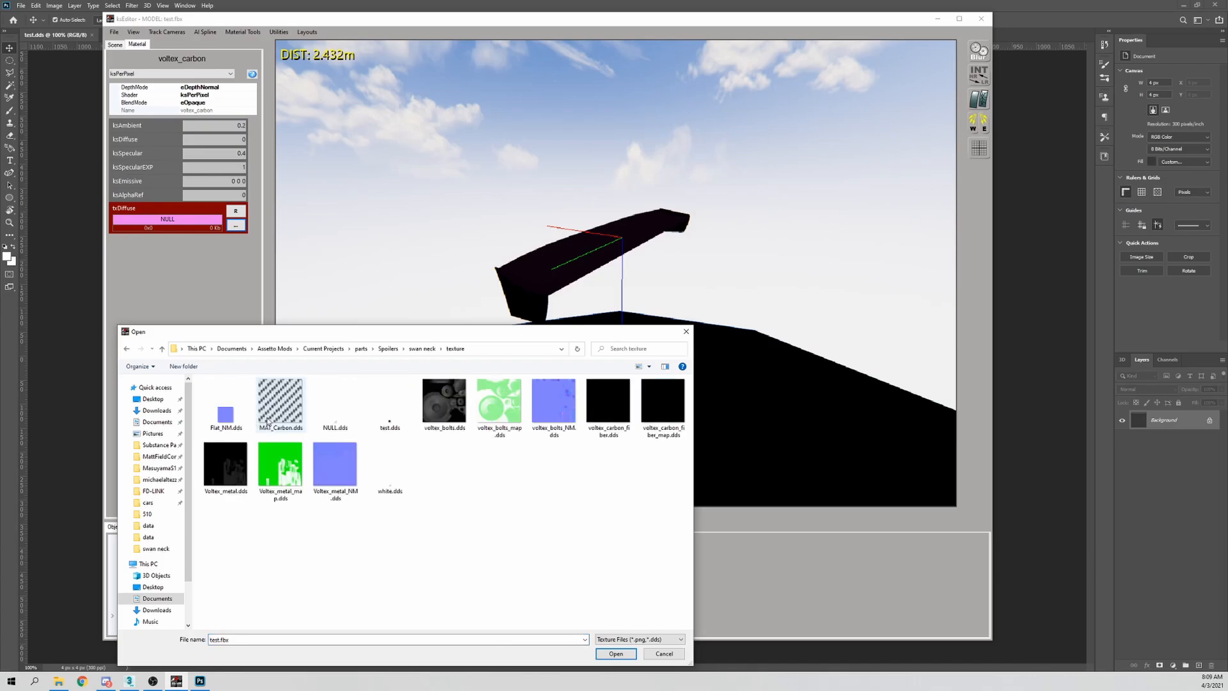
double_click(397, 415)
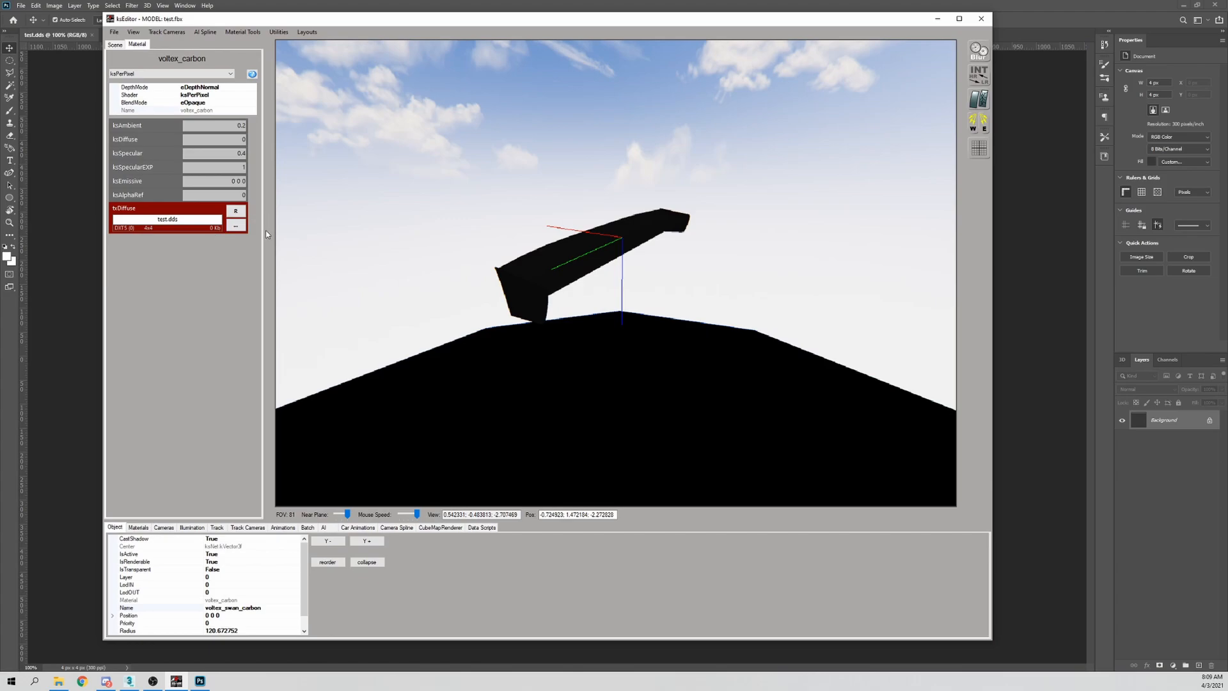
Set voltex_carbon's ksAmbient, ksSpecular and ksSpecularEXP to 0
left_click_drag(238, 156, 261, 157)
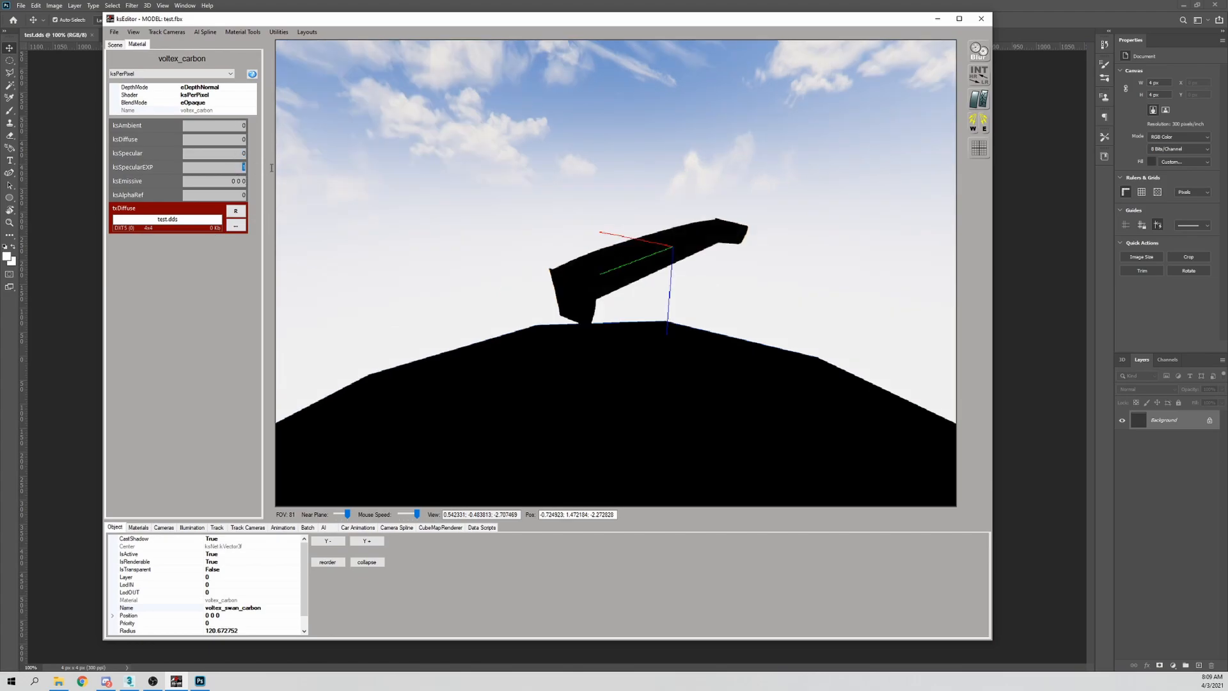
type("0")
right_click_drag(414, 188, 448, 193)
Examine the full list of shaders available for voltex_carbon and keep ksPerPixel selected
left_click(134, 74)
left_click(134, 74)
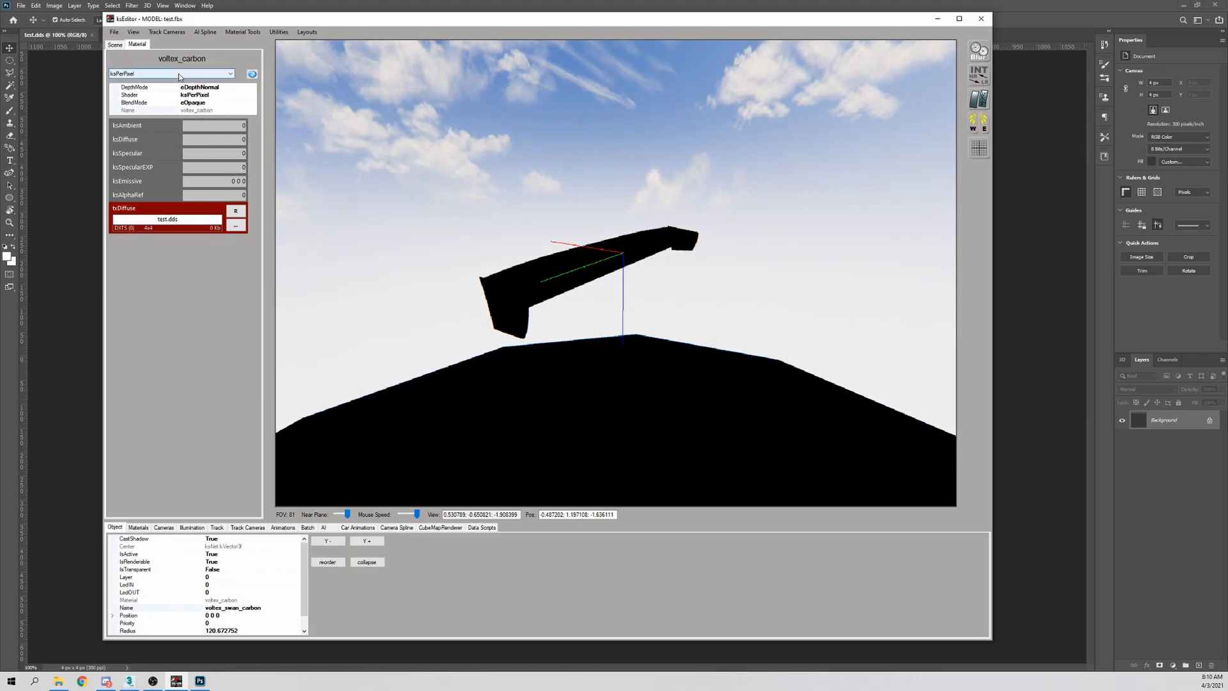
left_click(179, 75)
scroll(165, 128, "up", 5)
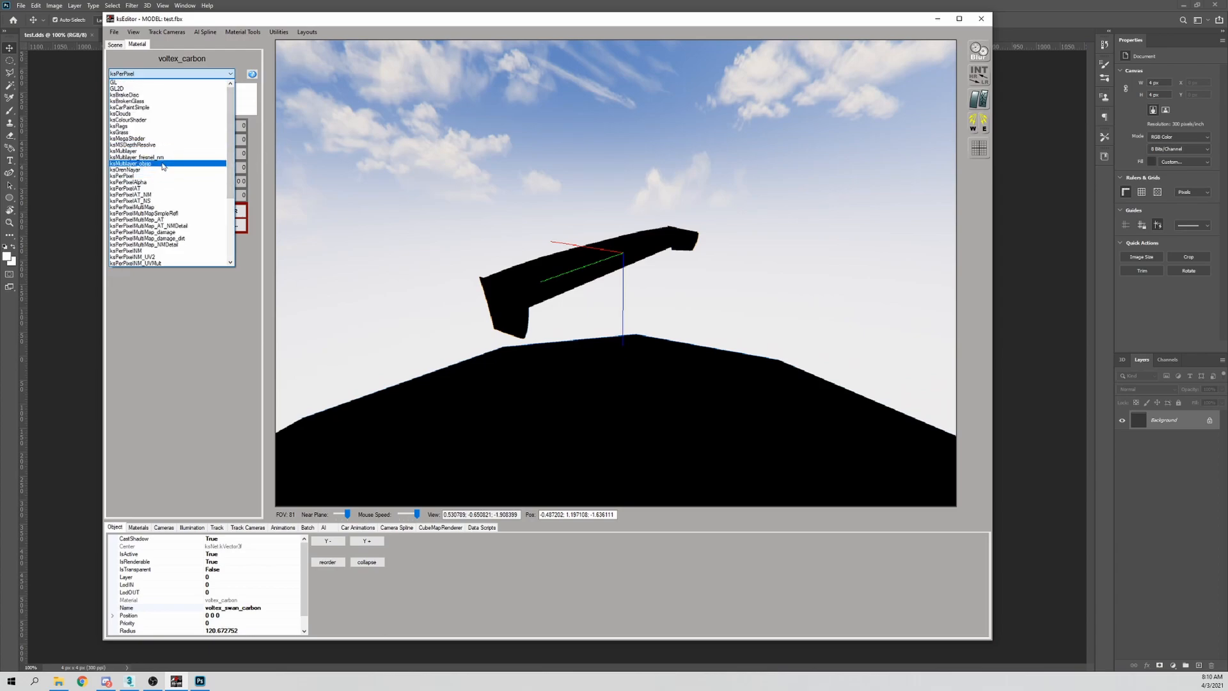
left_click_drag(231, 159, 239, 190)
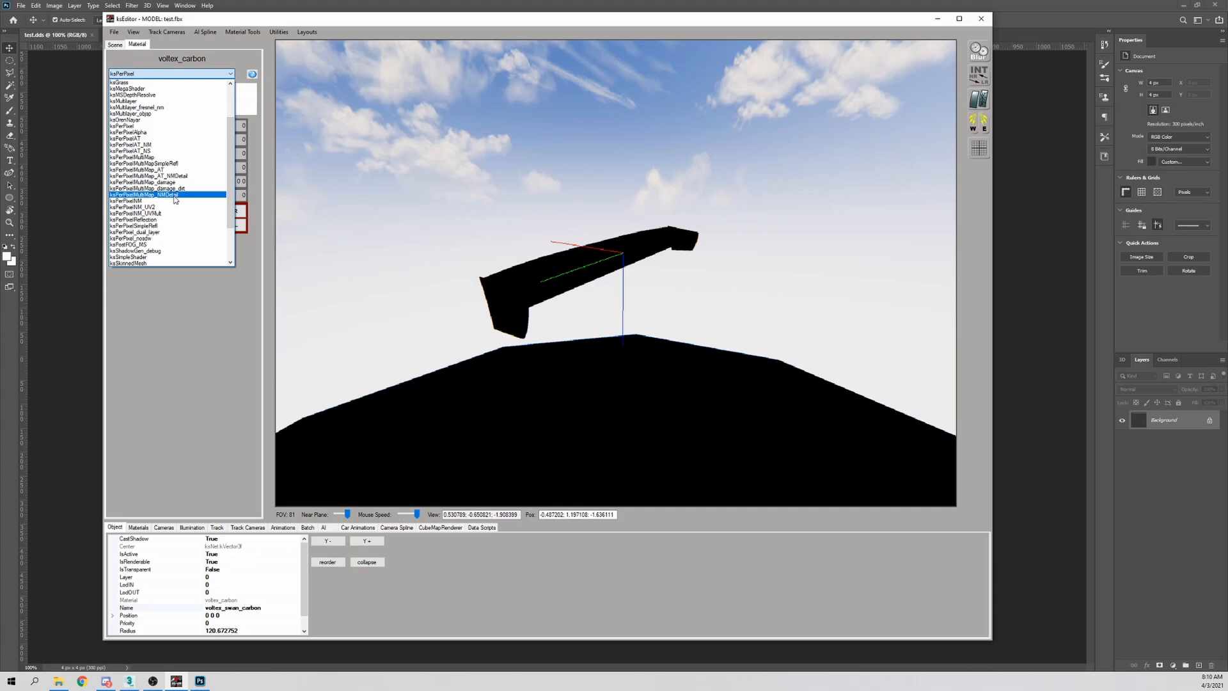
scroll(177, 191, "down", 2)
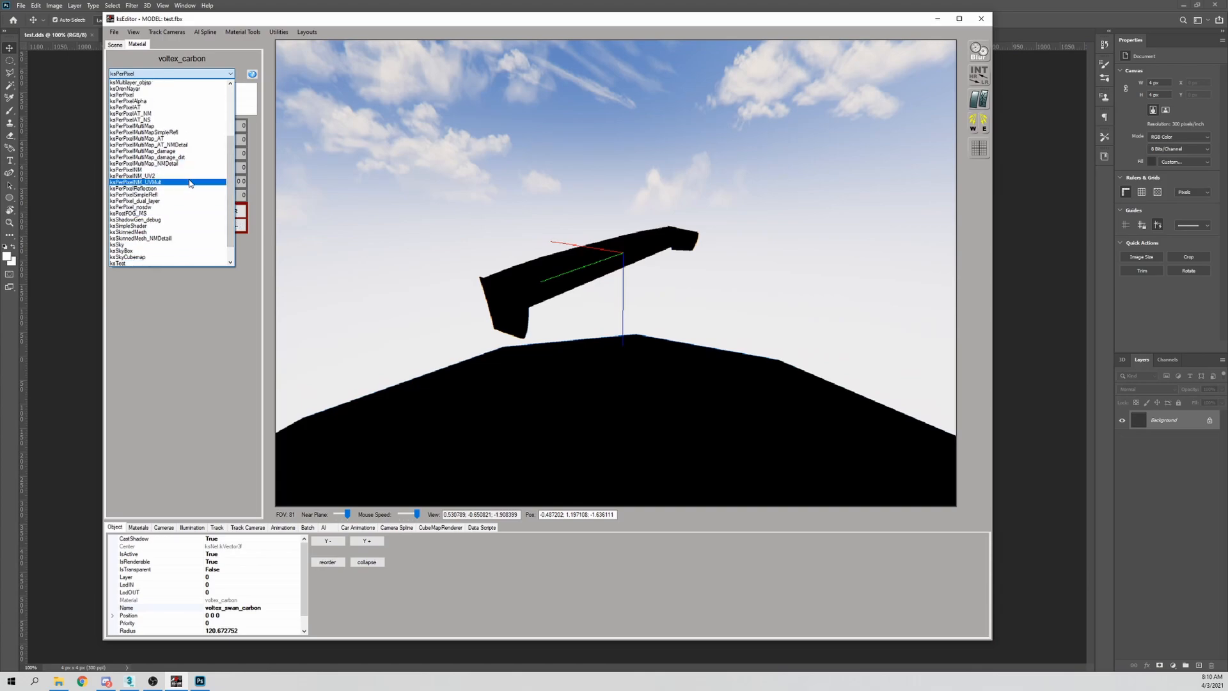
scroll(192, 189, "down", 1)
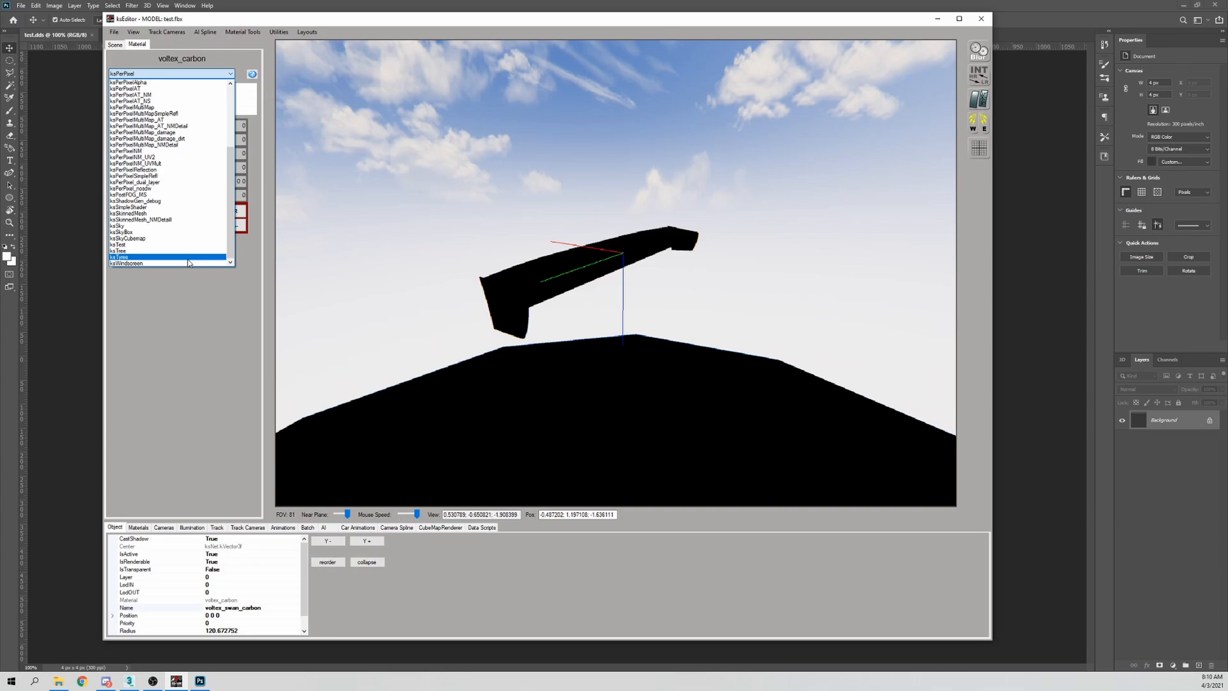
scroll(198, 204, "up", 1)
scroll(195, 207, "up", 5)
scroll(195, 209, "down", 5)
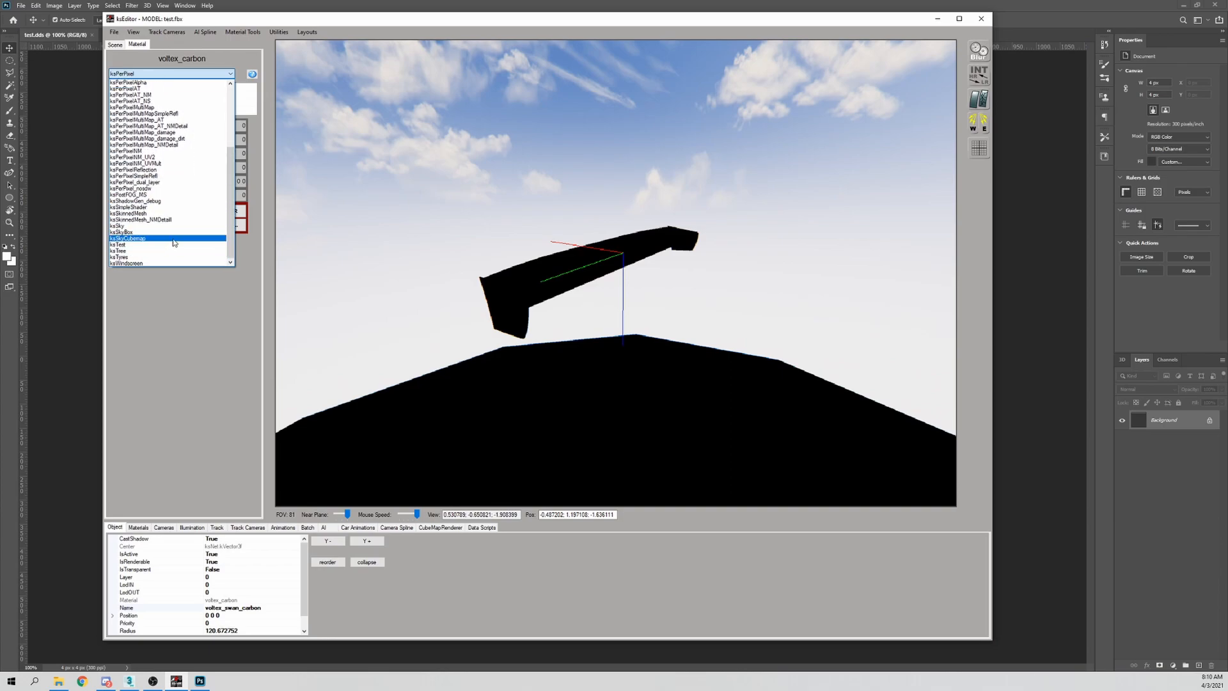
scroll(119, 211, "up", 5)
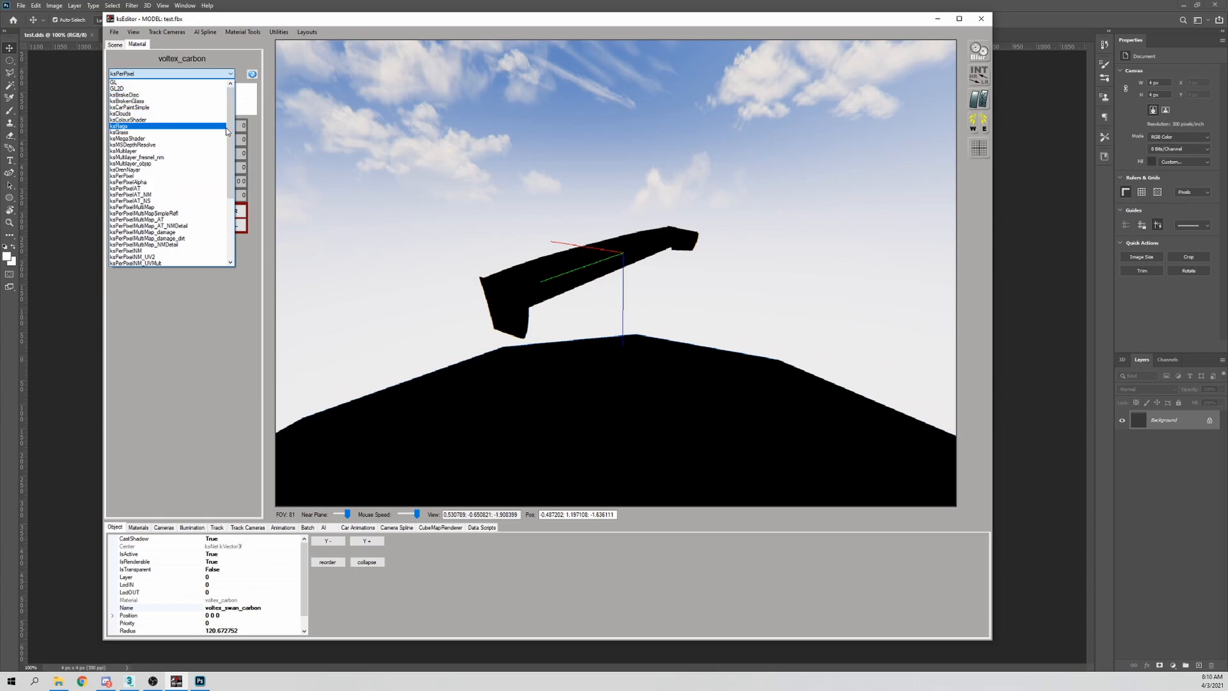
left_click_drag(231, 131, 230, 191)
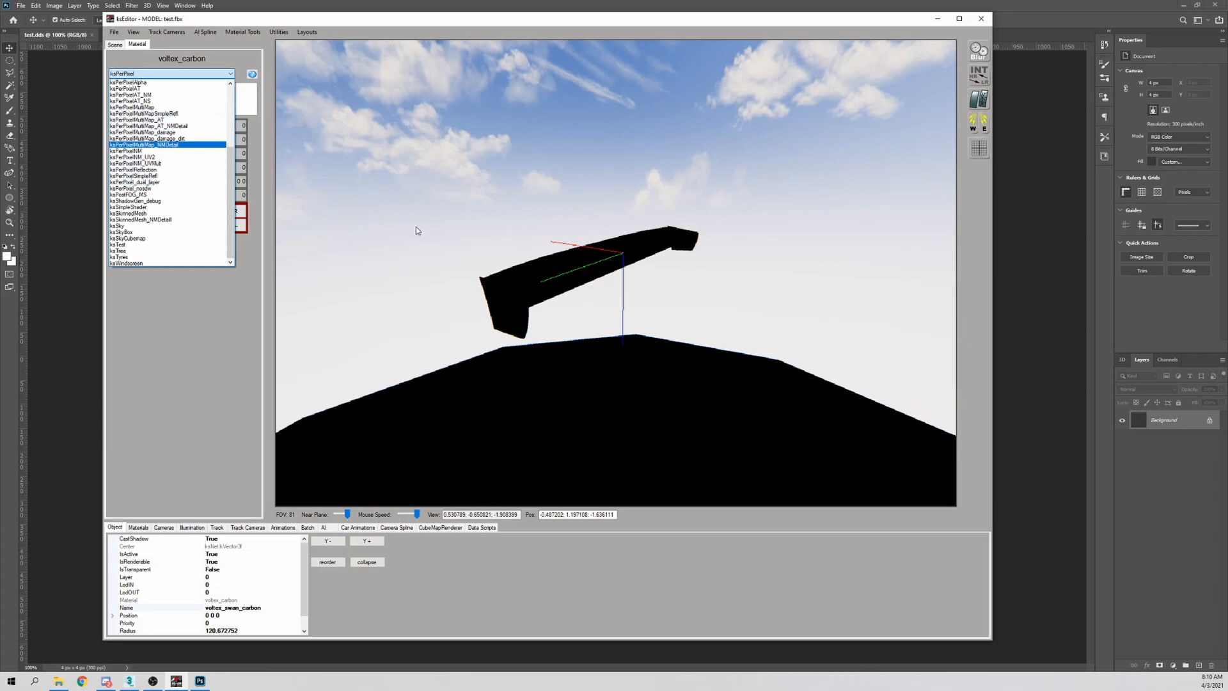
scroll(154, 136, "up", 3)
left_click(155, 137)
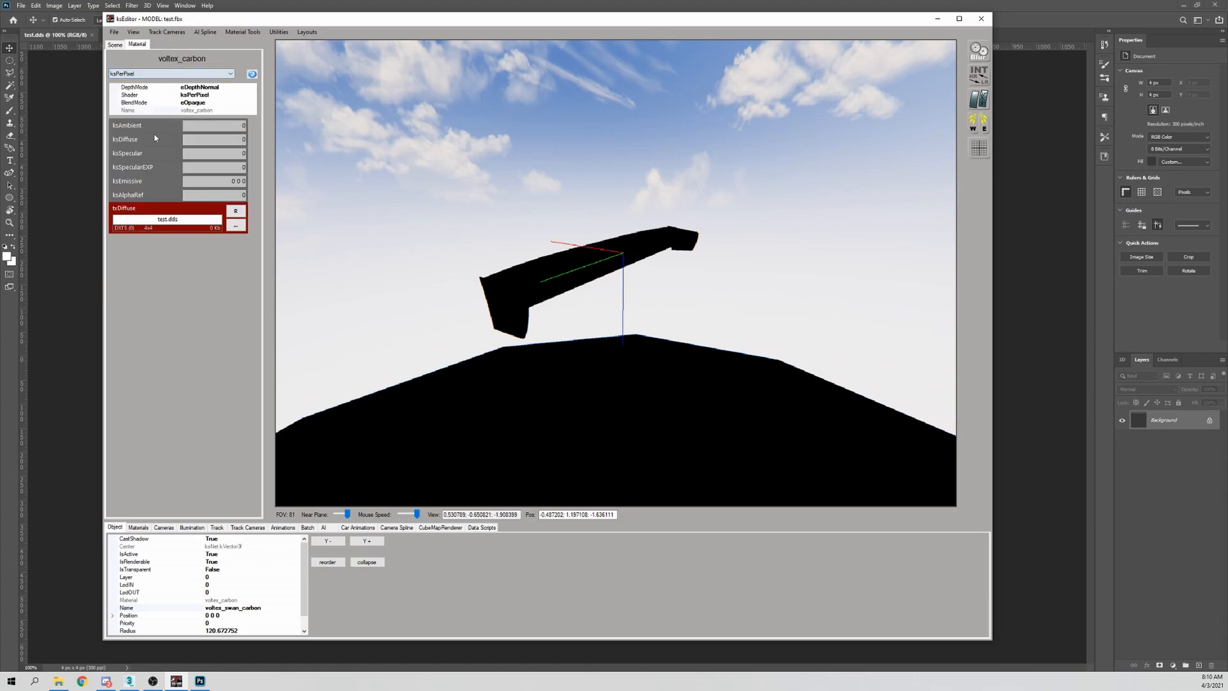
left_click(143, 73)
left_click(183, 74)
Review the DepthMode options of voltex_carbon and keep eDepthNormal
left_click(219, 96)
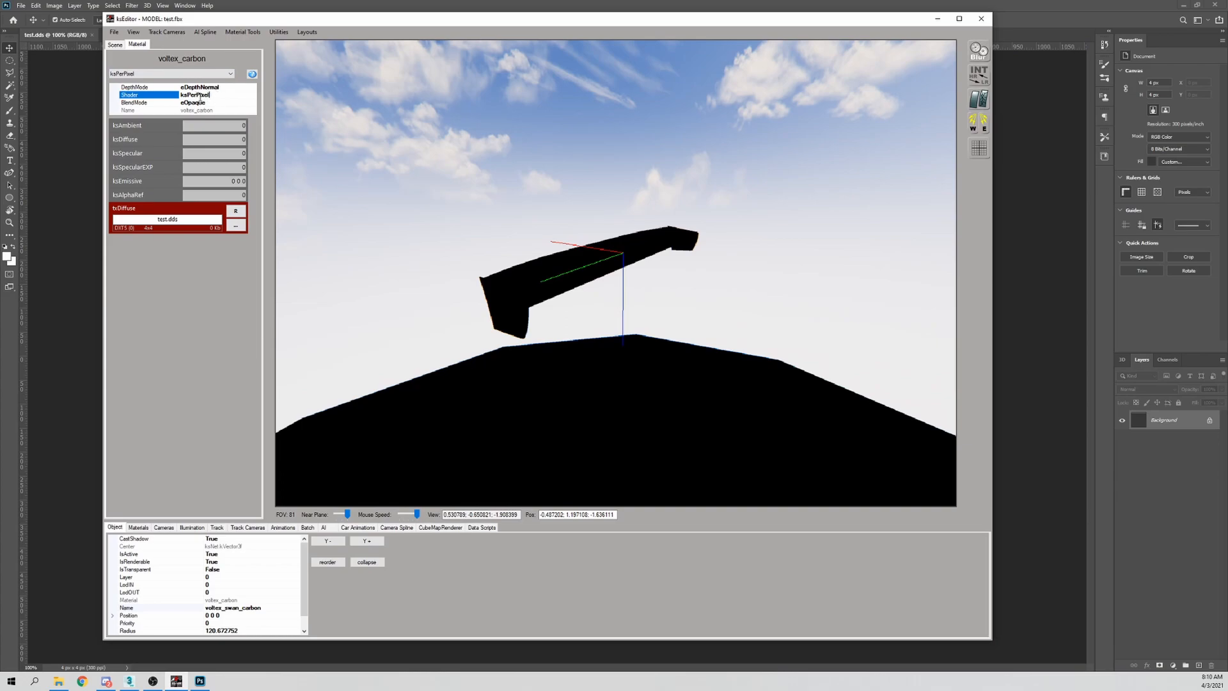
left_click(219, 86)
left_click(254, 88)
left_click(255, 90)
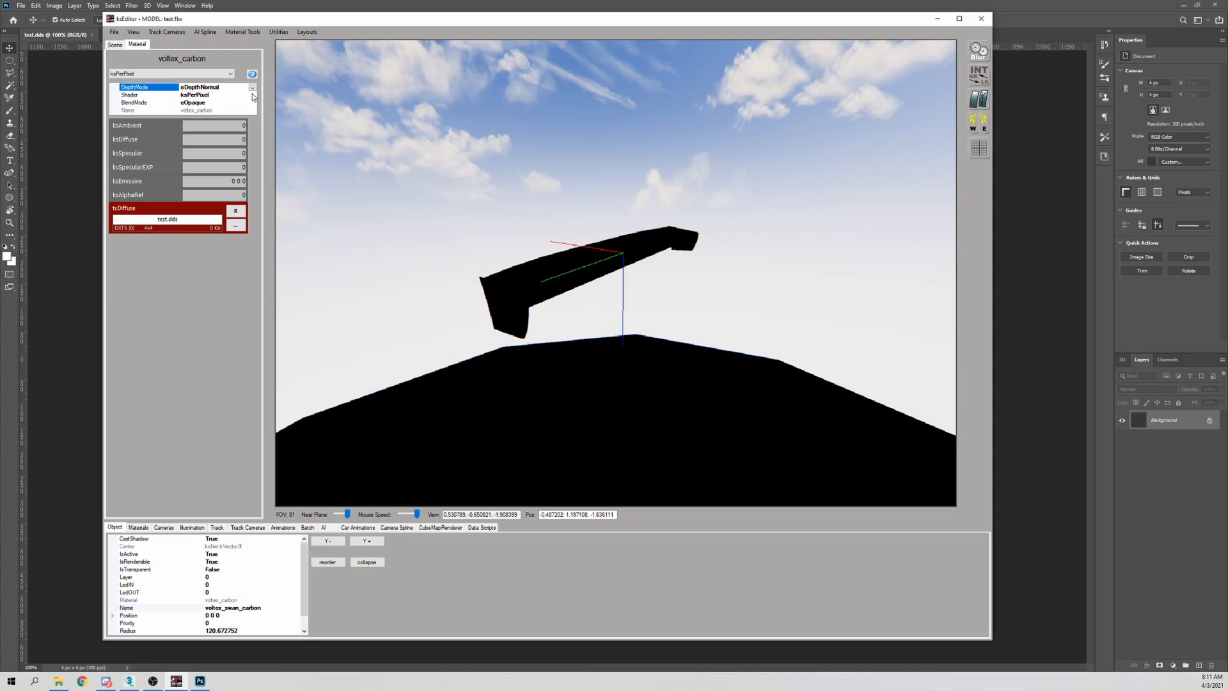
left_click(253, 88)
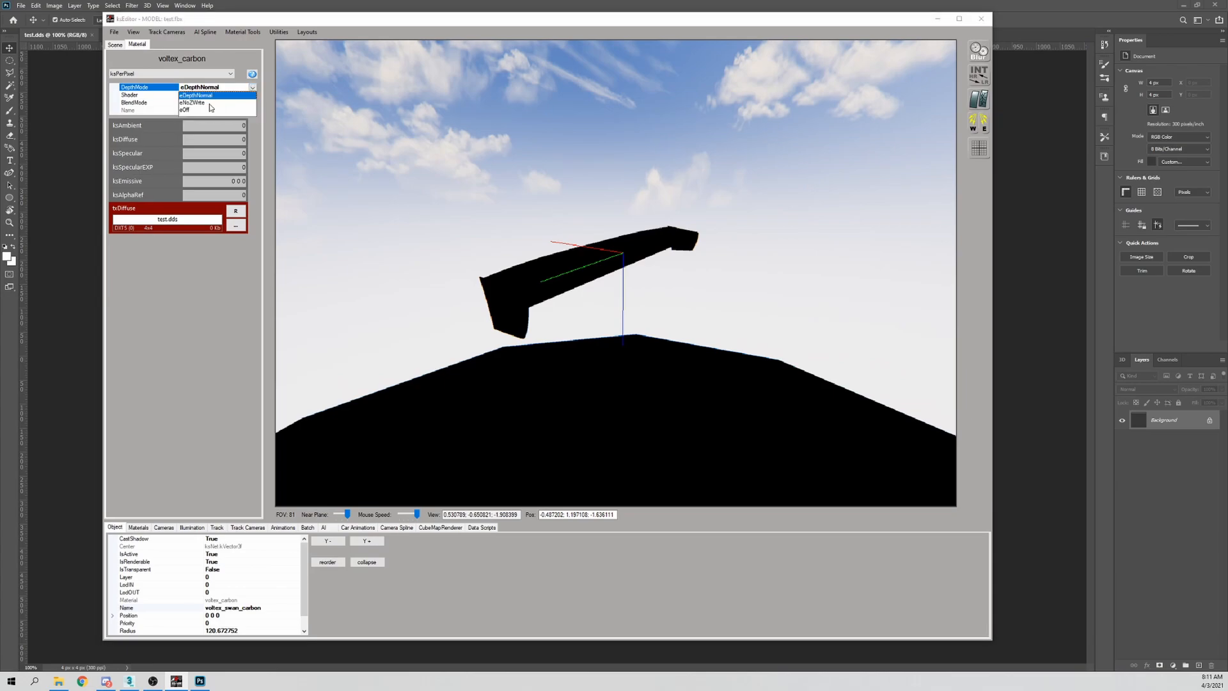
left_click(253, 88)
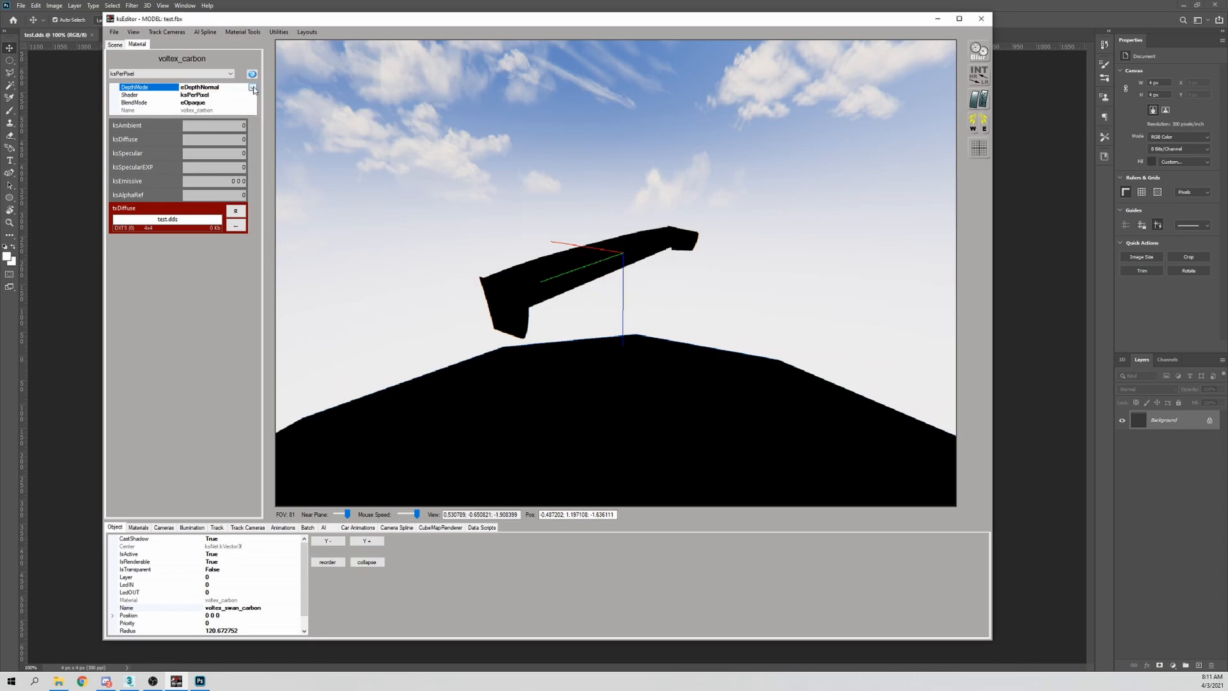
Change voltex_carbon's BlendMode to eAlphaBlend
left_click(210, 102)
scroll(546, 228, "down", 1)
left_click_drag(546, 228, 485, 223)
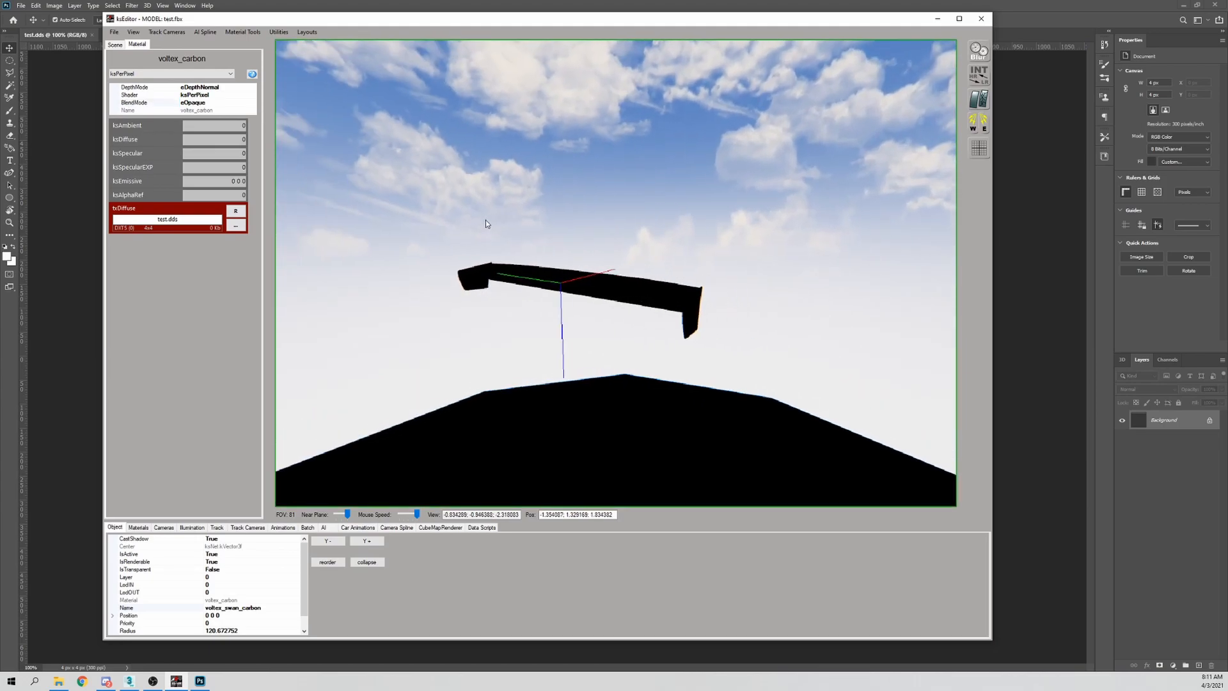
left_click(251, 103)
left_click(253, 103)
left_click(237, 121)
left_click_drag(409, 192, 511, 211)
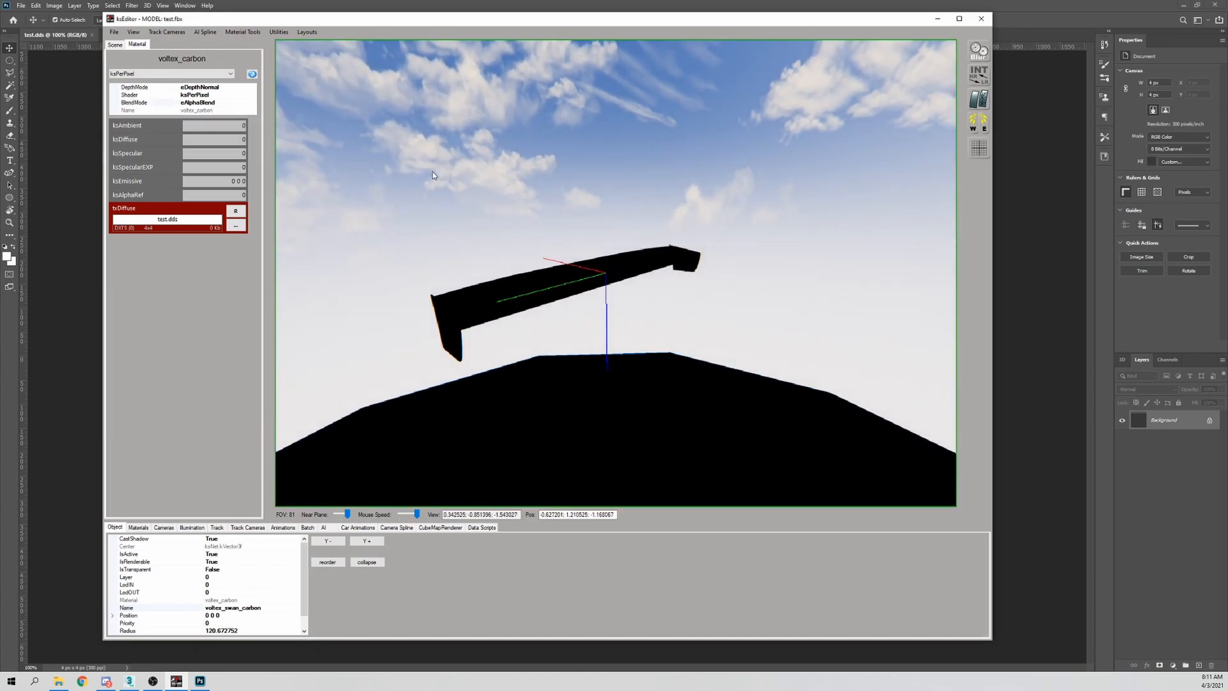
Switch to Photoshop, unlock the background layer of test.dds and add a new alpha channel
left_click(1225, 420)
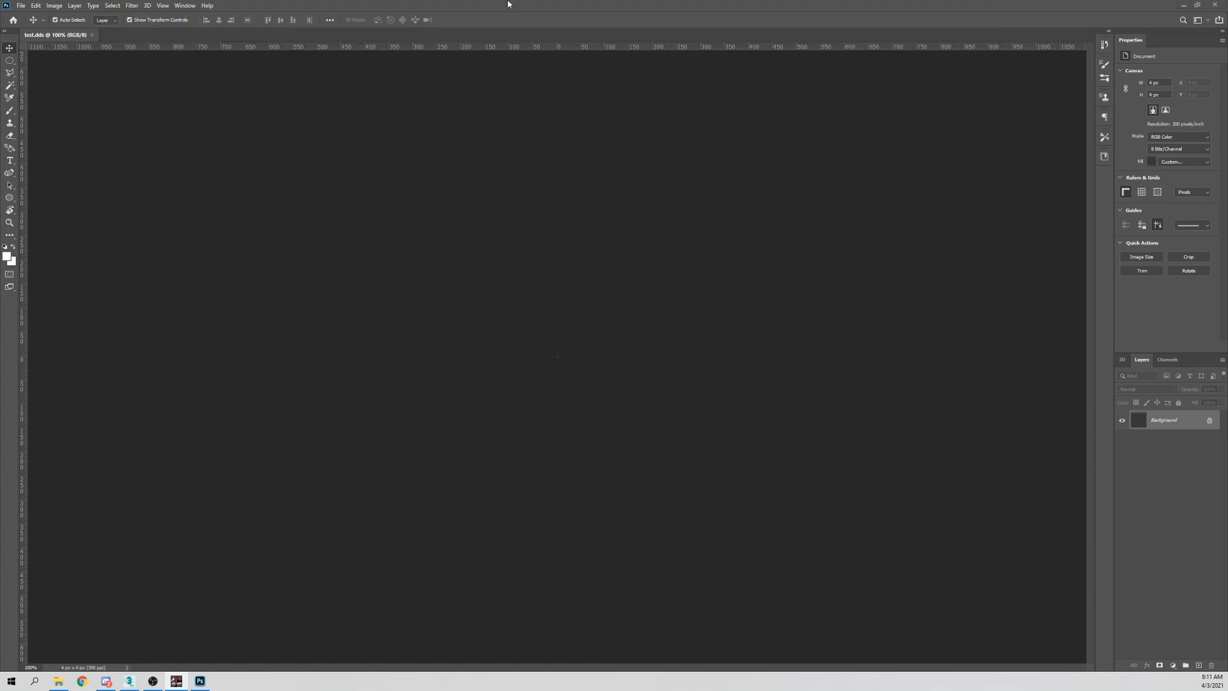
left_click(1211, 420)
left_click(1167, 360)
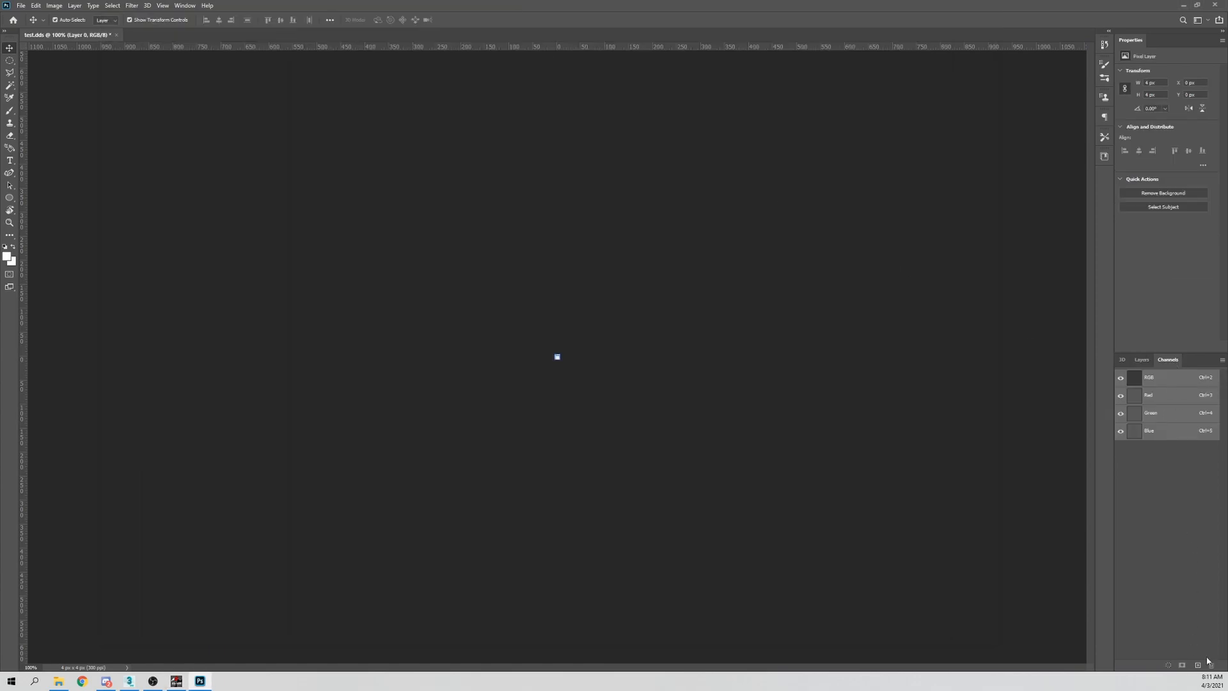
left_click(1200, 664)
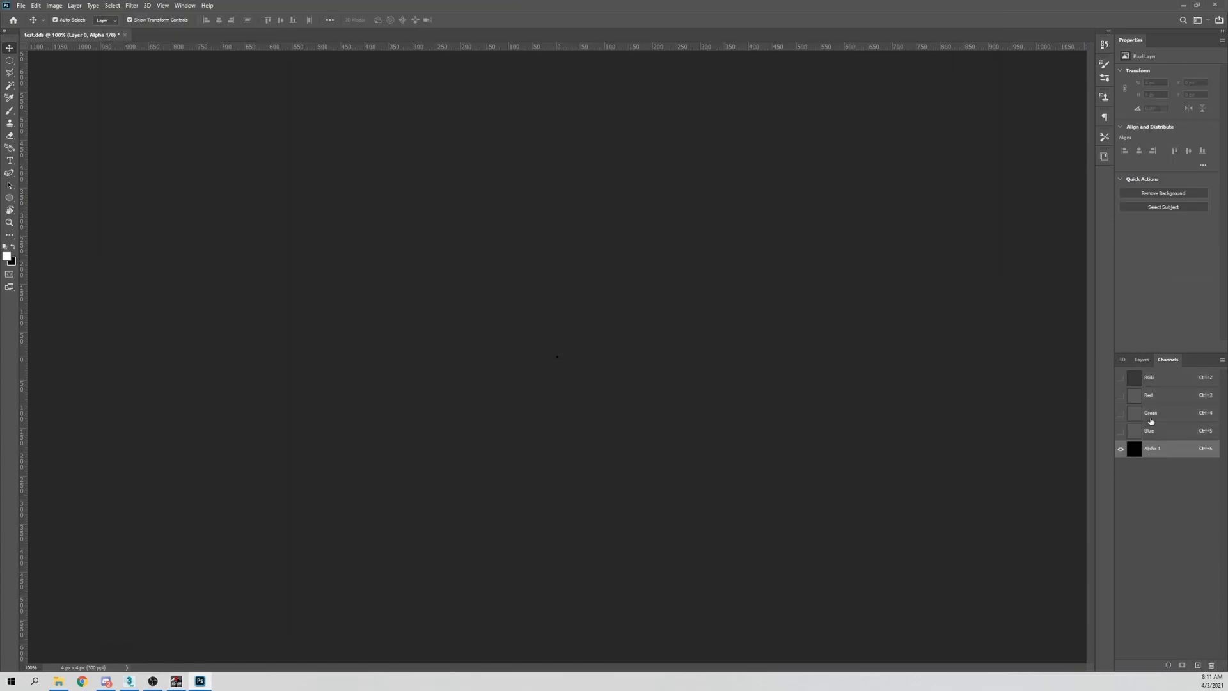
left_click(1181, 386)
left_click(1142, 360)
Return to ksEditor, set voltex_carbon's ksAmbient to .7 and check the shading on the wing
left_click(200, 681)
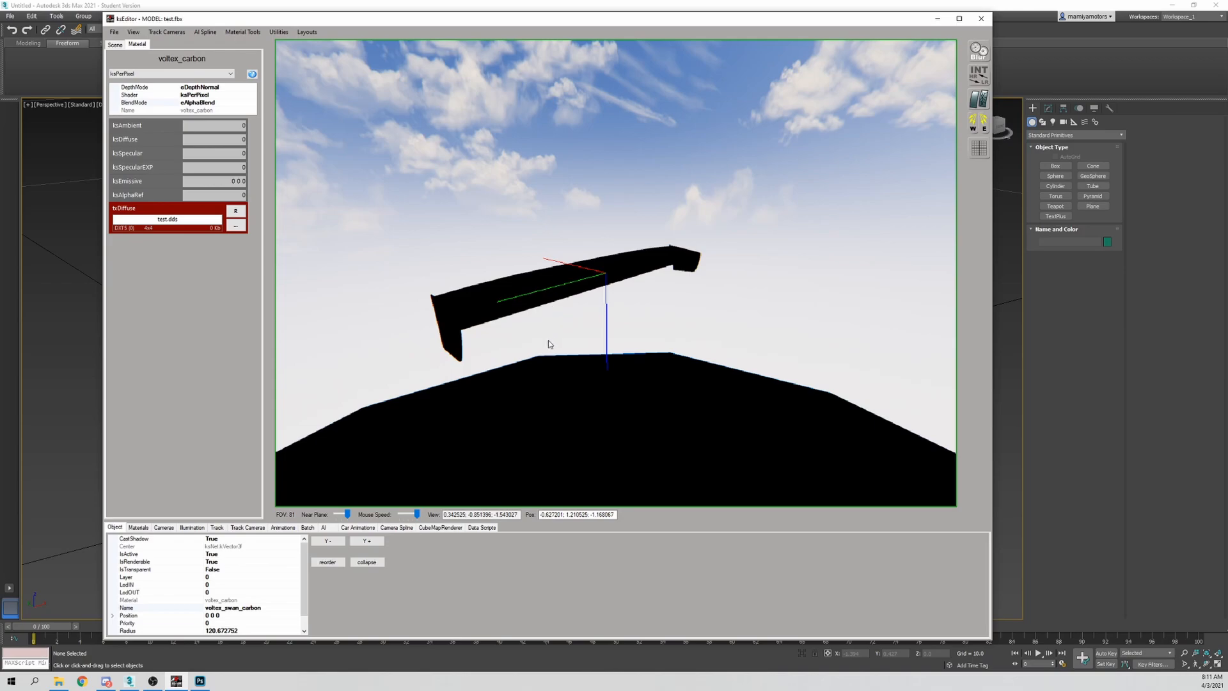
left_click_drag(548, 344, 500, 346)
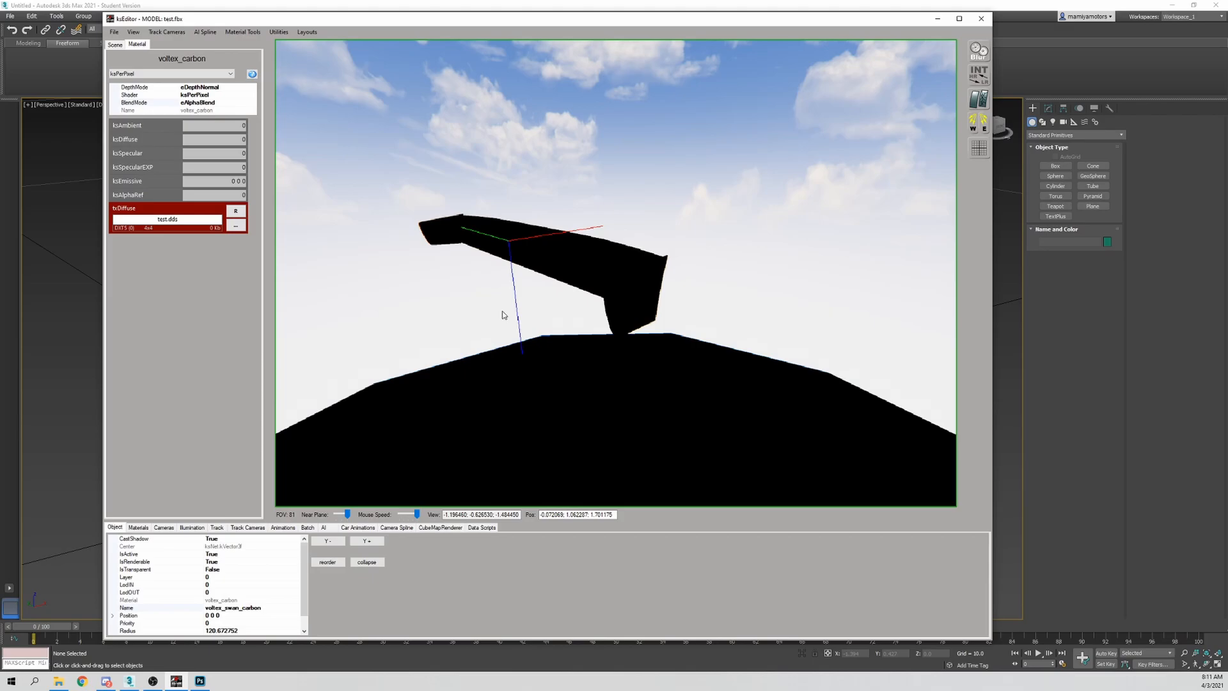
left_click_drag(488, 272, 535, 283)
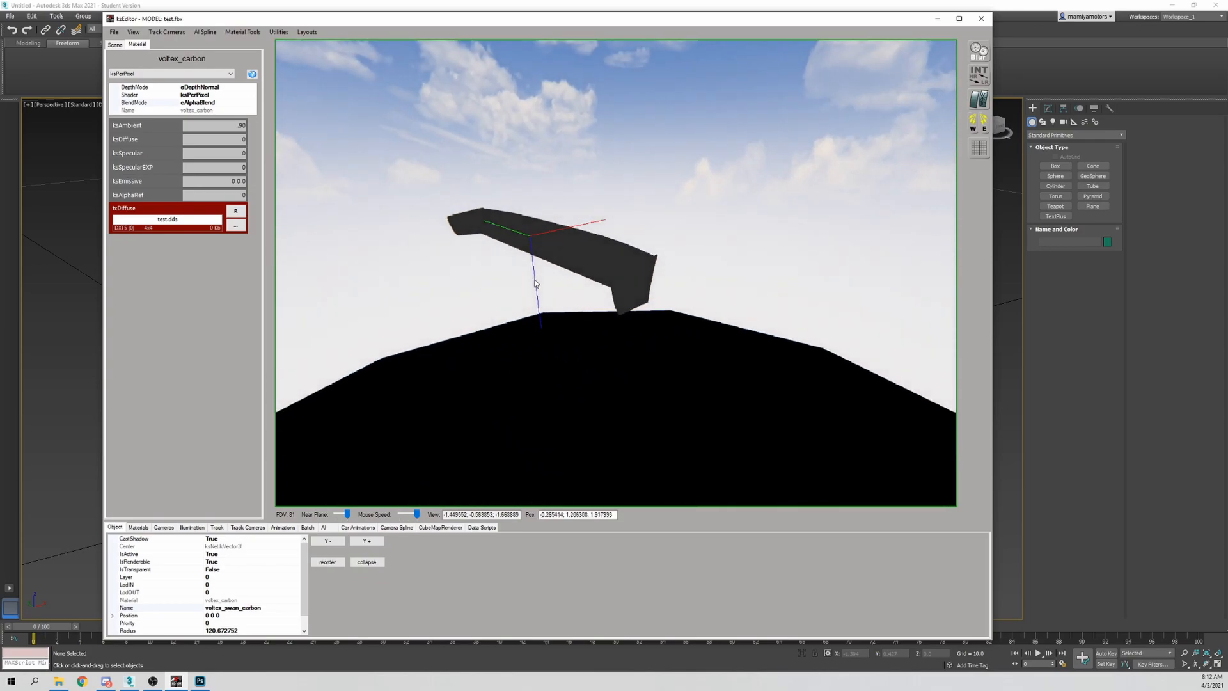
double_click(234, 125)
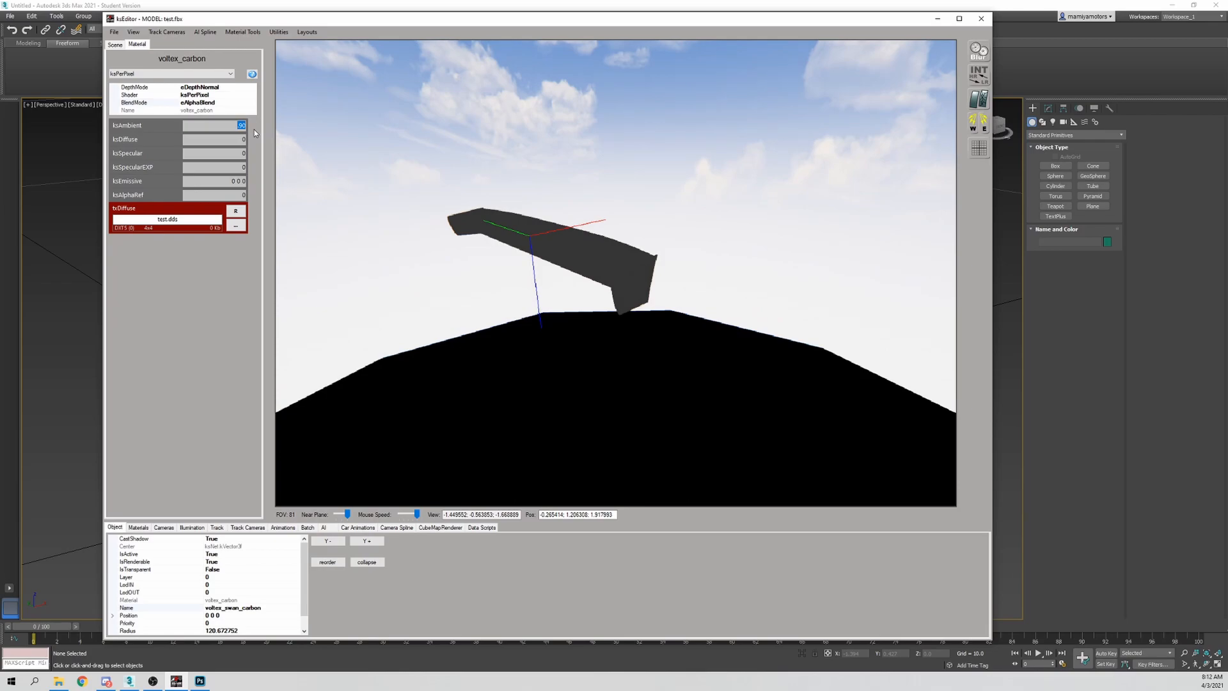
type(".7")
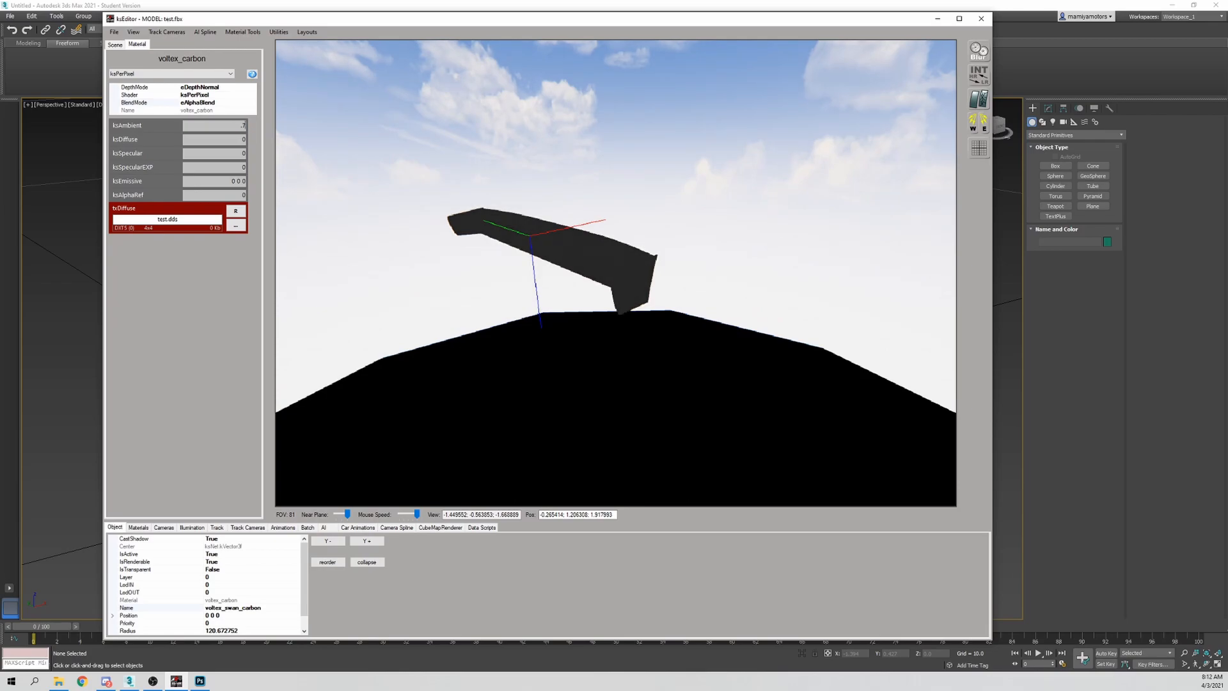
left_click_drag(613, 302, 651, 294)
scroll(685, 297, "down", 3)
left_click_drag(685, 296, 680, 292)
scroll(684, 302, "up", 4)
scroll(678, 292, "down", 4)
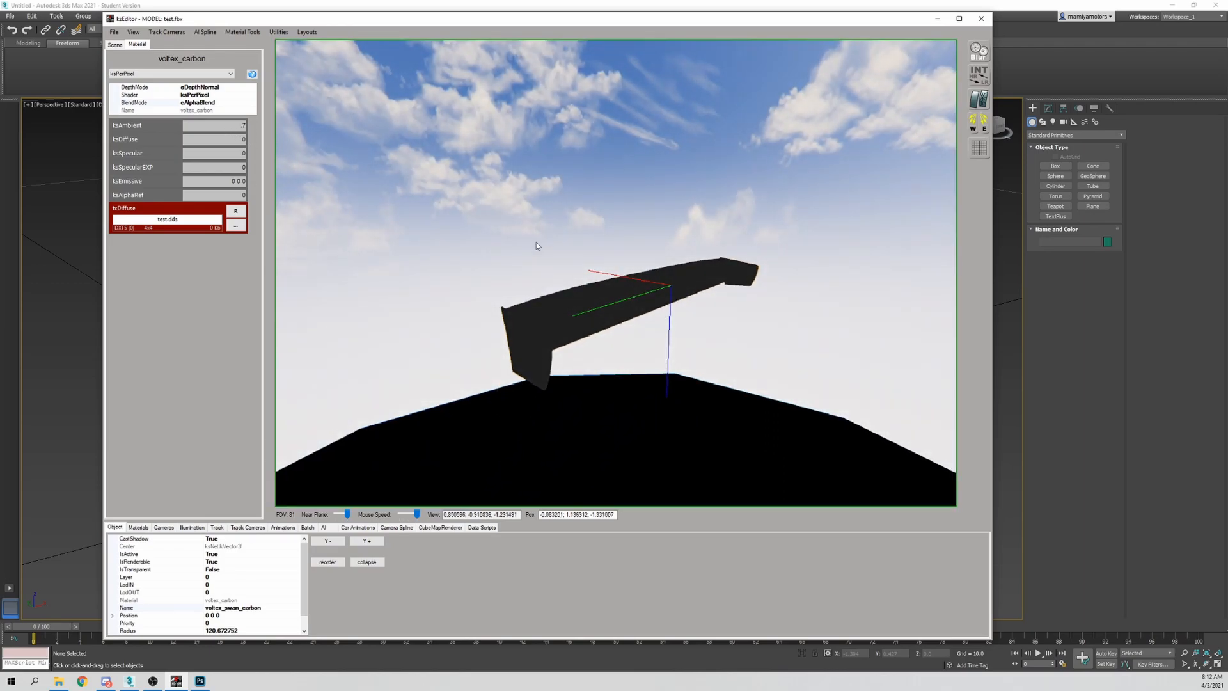
left_click_drag(564, 279, 564, 280)
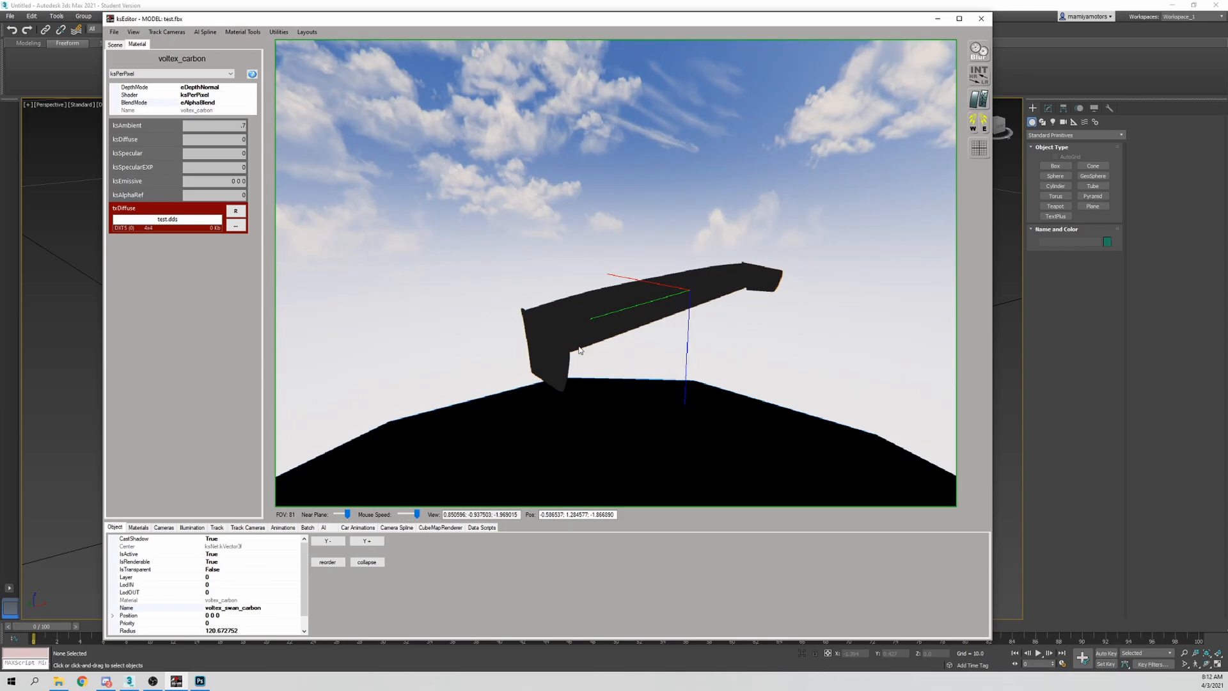
Set voltex_carbon's ksDiffuse to .5
left_click_drag(245, 140, 148, 144)
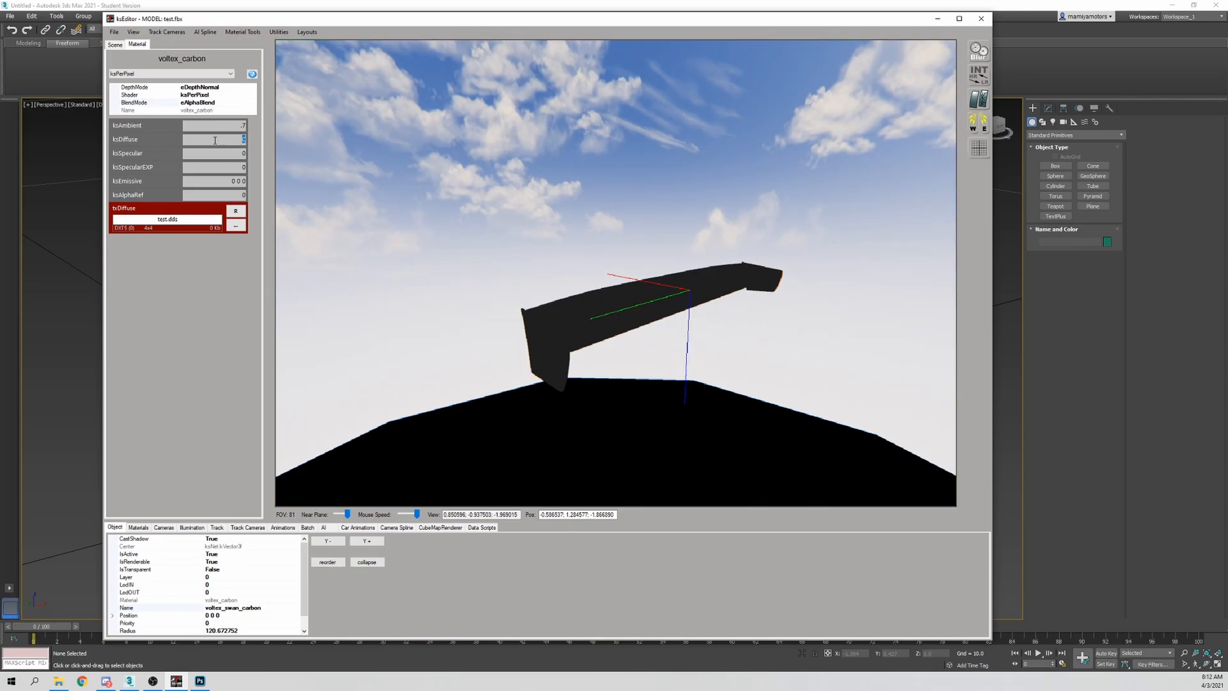
left_click_drag(678, 314, 785, 165)
left_click(976, 131)
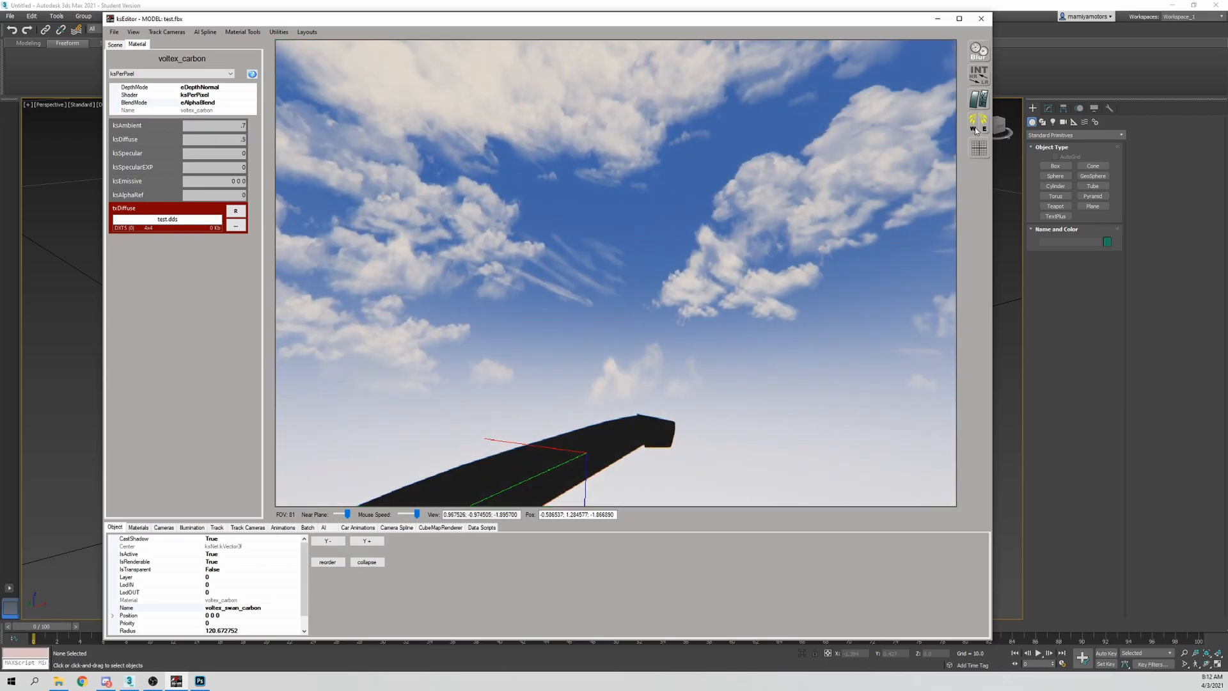
Shift the scene's light direction west and east, and check the wing's shading from several sides
left_click(976, 131)
left_click(976, 131)
left_click(976, 131)
left_click(976, 131)
left_click(976, 131)
left_click(976, 131)
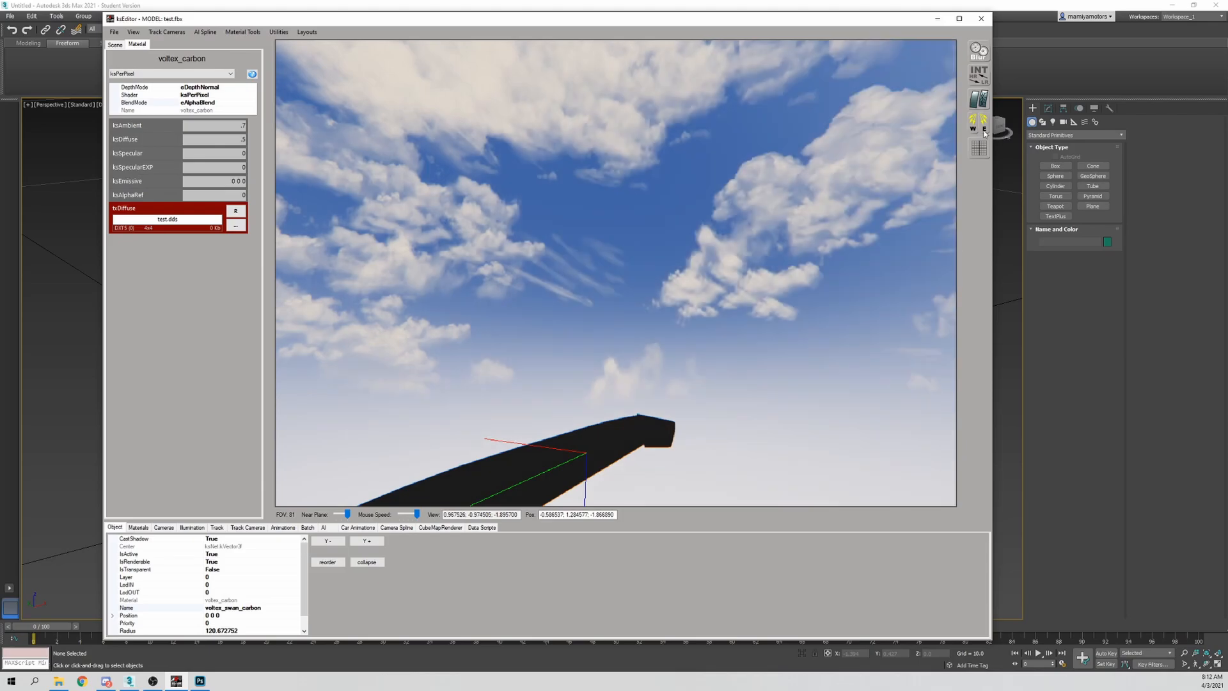
left_click(983, 131)
left_click(983, 132)
left_click(984, 132)
left_click_drag(885, 168, 847, 218)
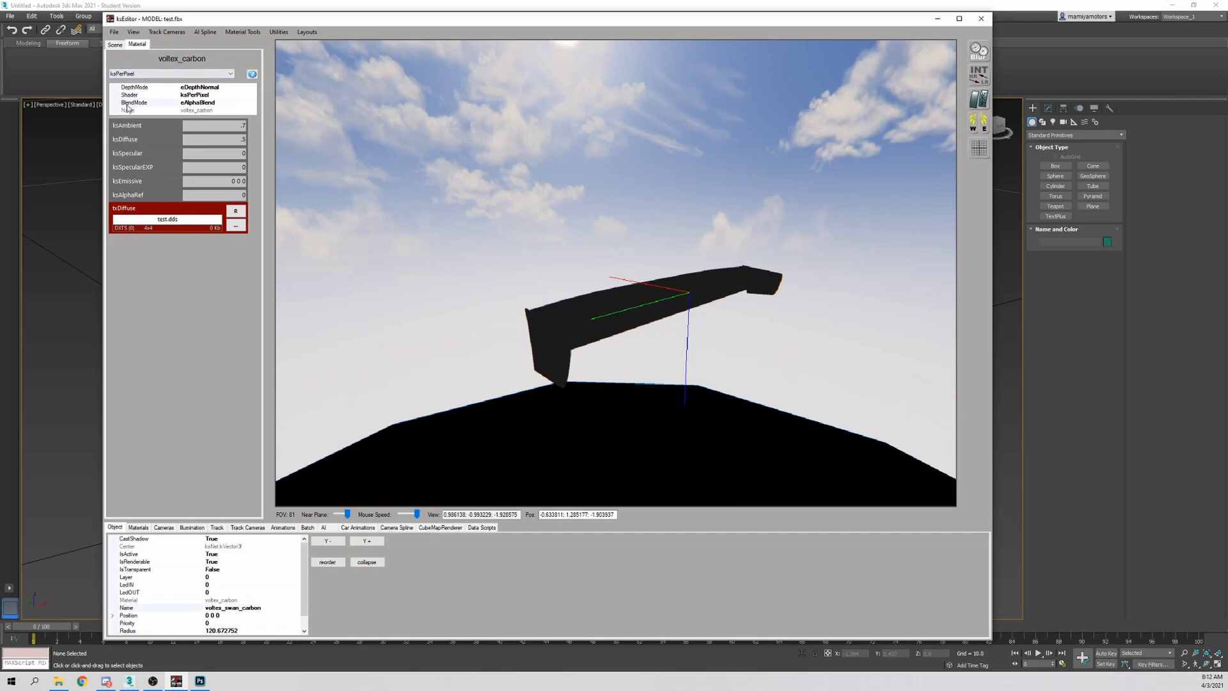
left_click_drag(428, 254, 524, 283)
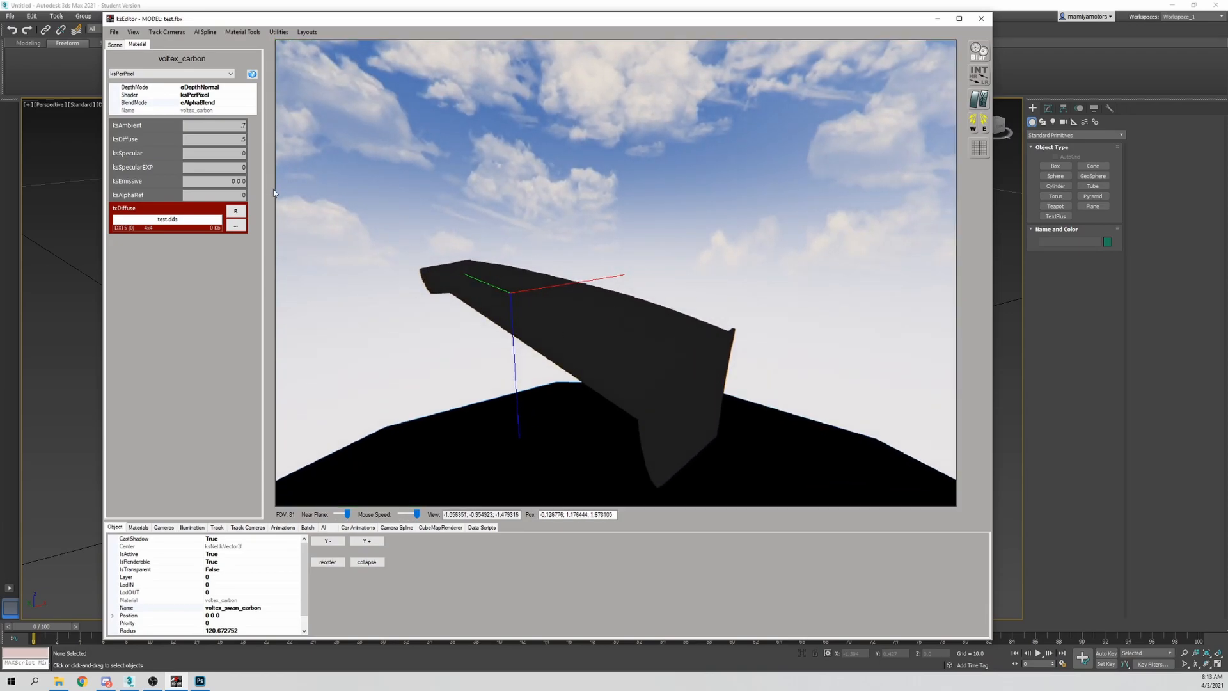
left_click_drag(563, 365, 620, 368)
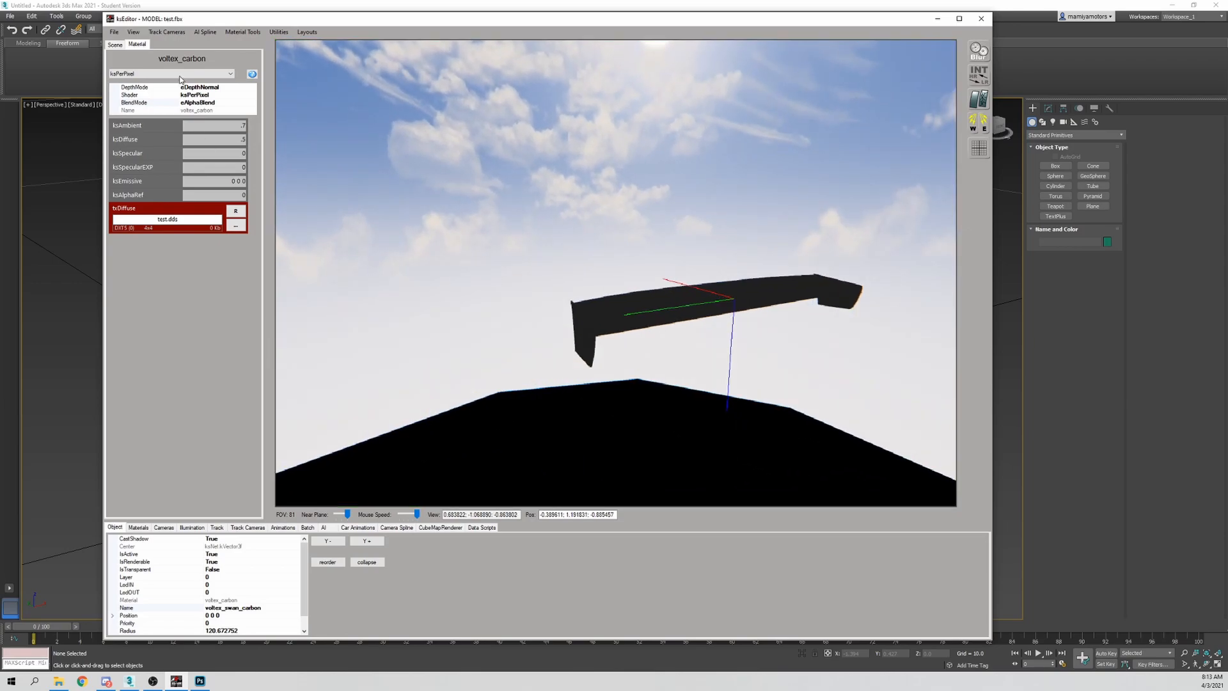
left_click_drag(544, 228, 550, 235)
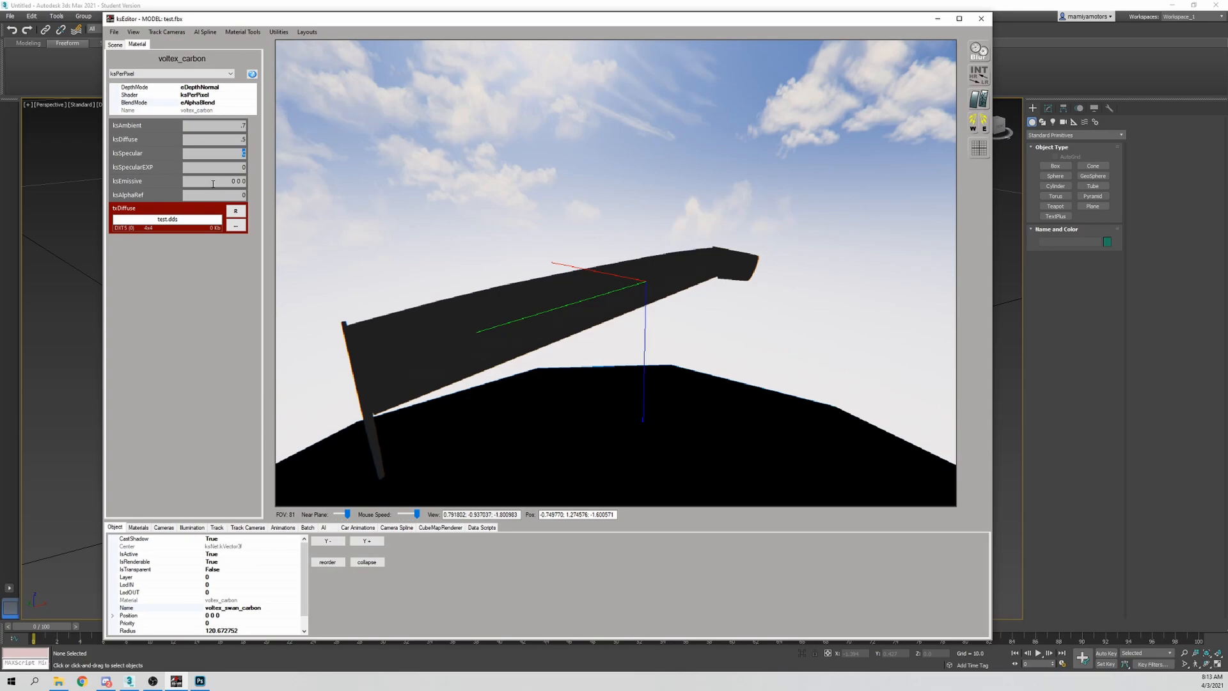
Try voltex_carbon with ksSpecular at 1 and ksSpecularEXP at 10
type("1")
right_click_drag(551, 289, 485, 255)
key("w")
key("a")
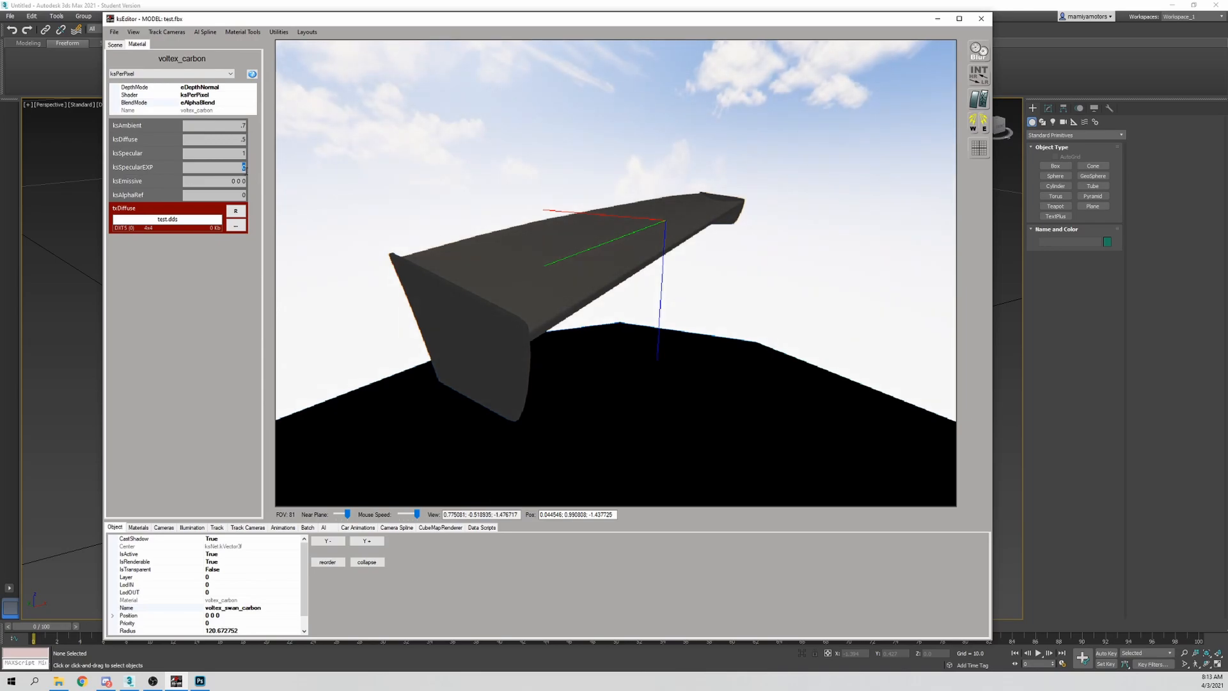
type("15")
key("BackSpace")
type("0")
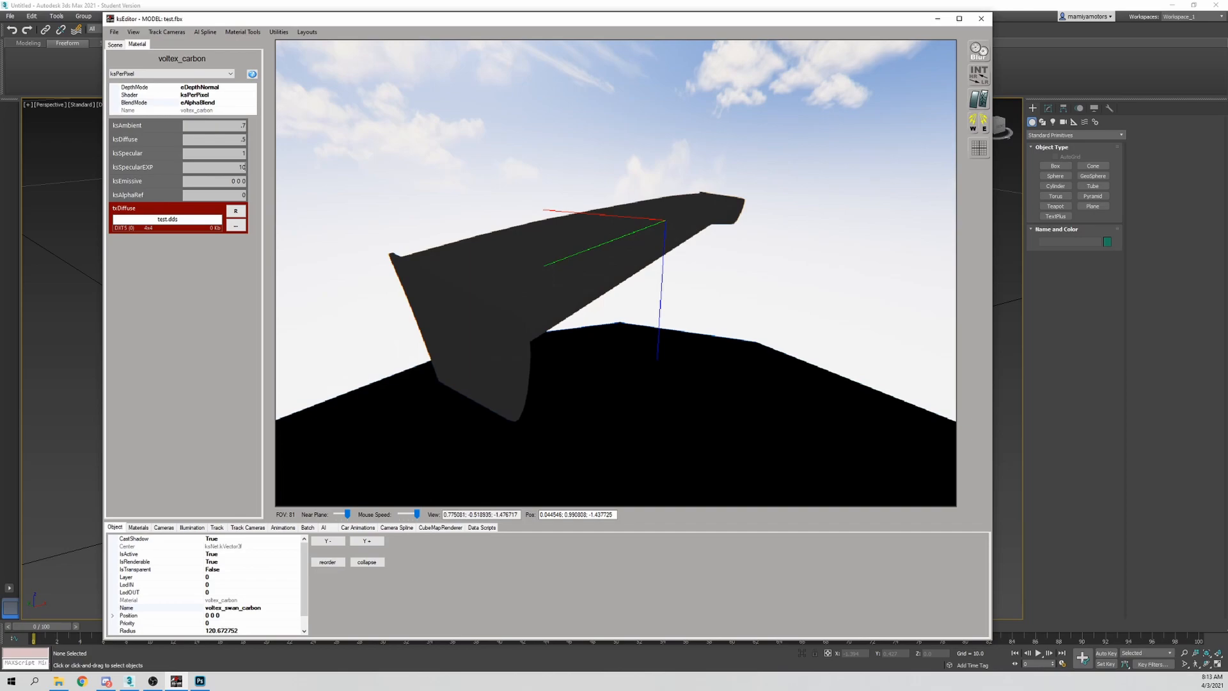
Reset voltex_carbon's ksSpecular and ksSpecularEXP to 0
key("BackSpace")
type("0")
mouse_move(235, 168)
left_mouse_down()
mouse_move(256, 172)
mouse_move(263, 152)
mouse_move(252, 170)
left_mouse_up()
type("0")
left_click_drag(438, 212, 451, 211)
Try voltex_carbon's ksEmissive at 5 5 5 and at 10 10 10
left_click_drag(215, 181, 263, 183)
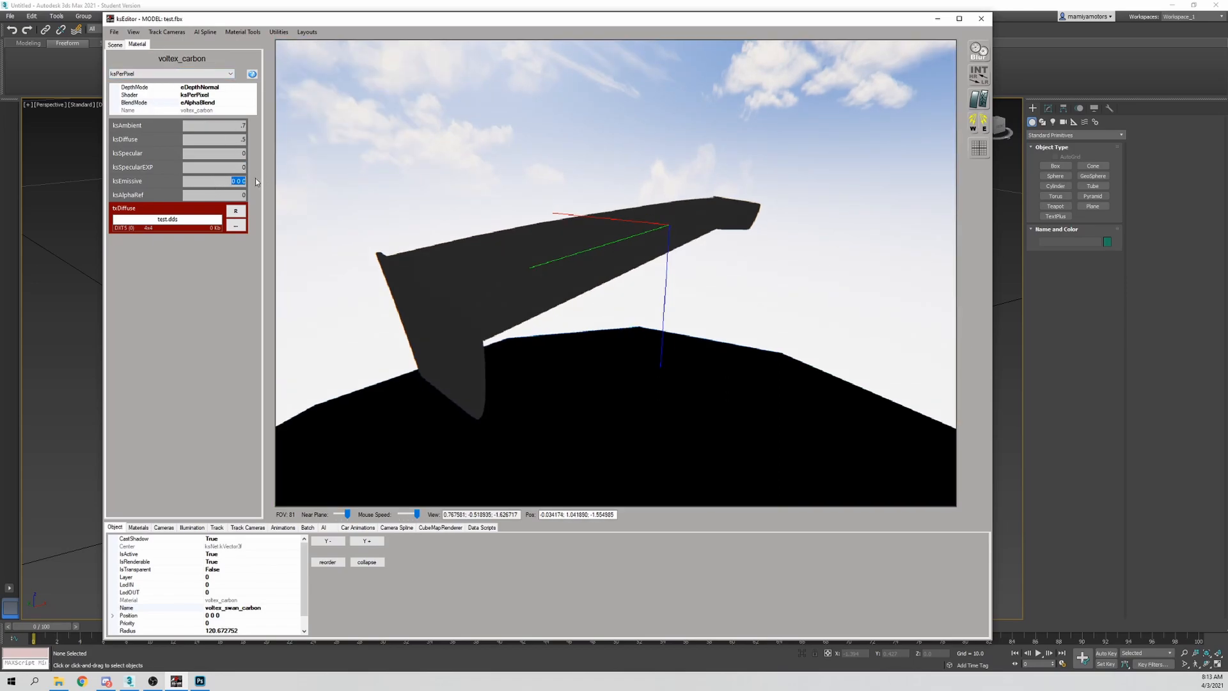
type("5 5 5")
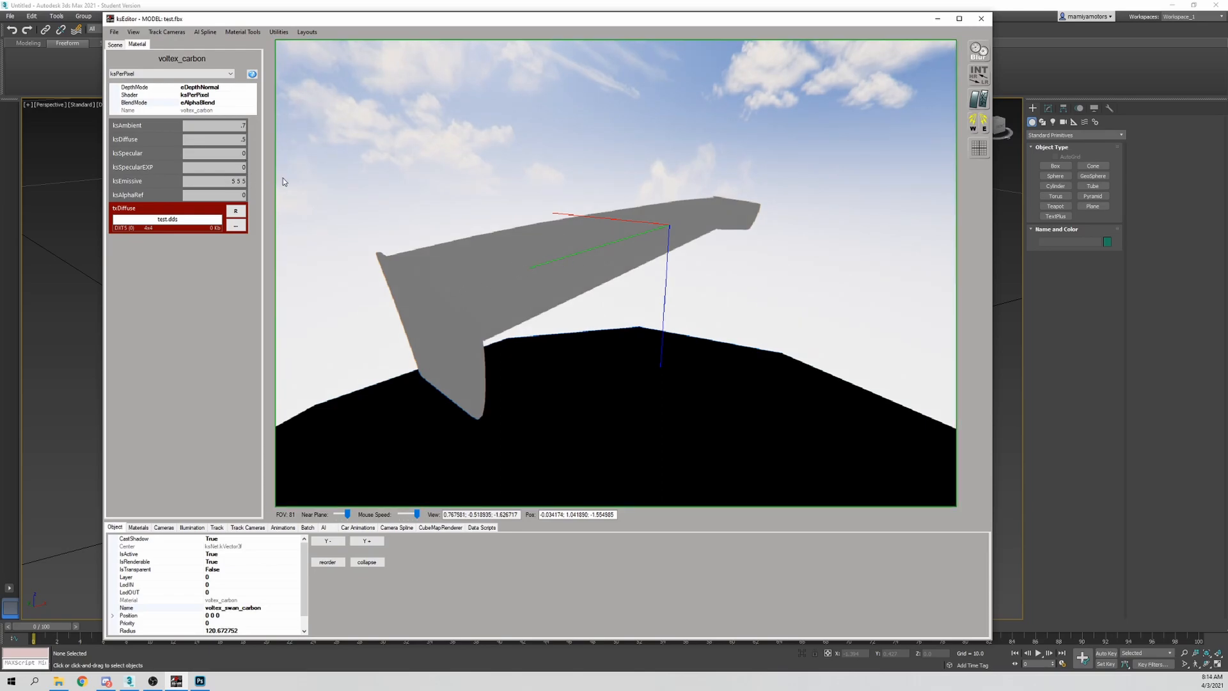
left_click_drag(231, 181, 260, 188)
type("10 10 10")
key("Return")
Raise ksEmissive to 100 100 100 and check the glow on the wing from different distances
key("BackSpace")
key("BackSpace")
key("BackSpace")
key("BackSpace")
key("BackSpace")
key("BackSpace")
type("100 100 100")
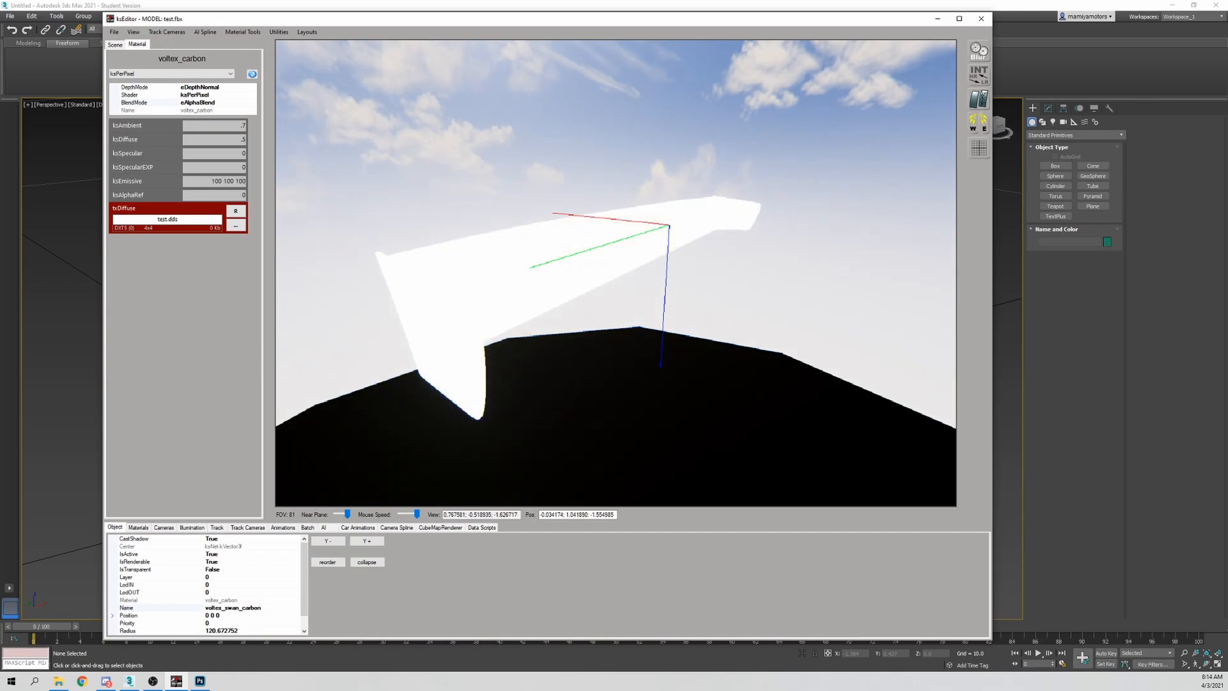
mouse_move(629, 329)
left_mouse_down()
mouse_move(551, 325)
mouse_move(638, 331)
mouse_move(632, 321)
left_mouse_up()
key("Up")
key("Down")
key("Up")
key("Down")
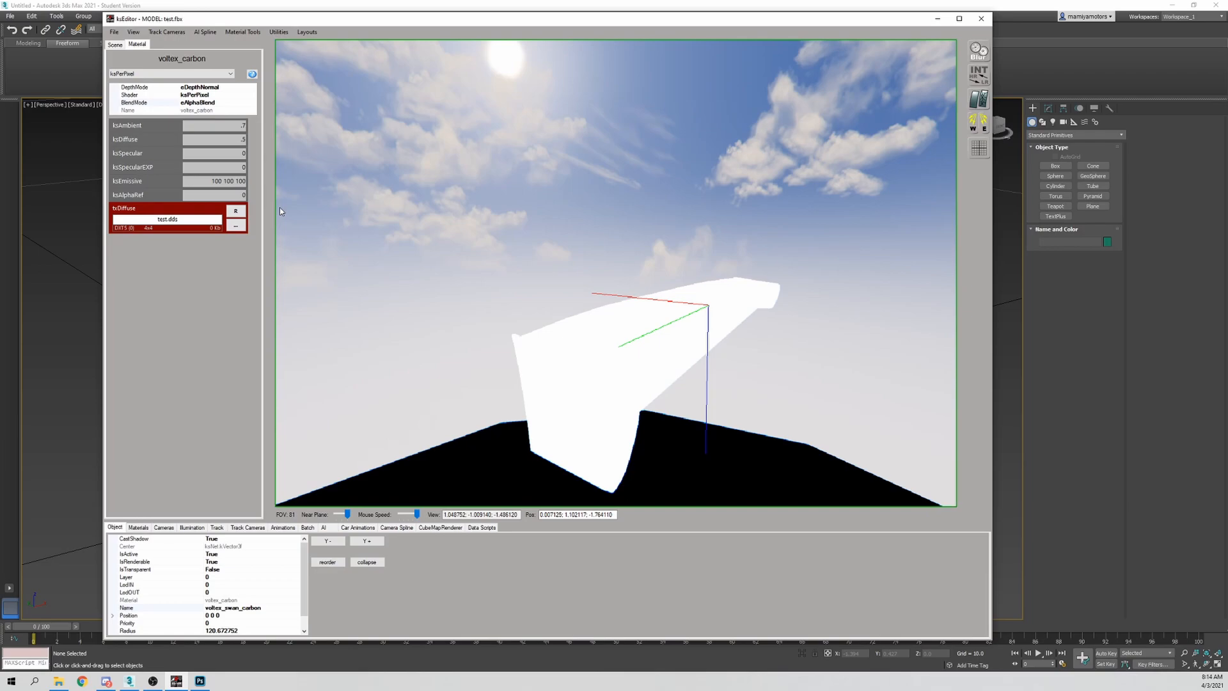
Reset voltex_carbon's ksEmissive to 0 0 0
left_click(217, 181)
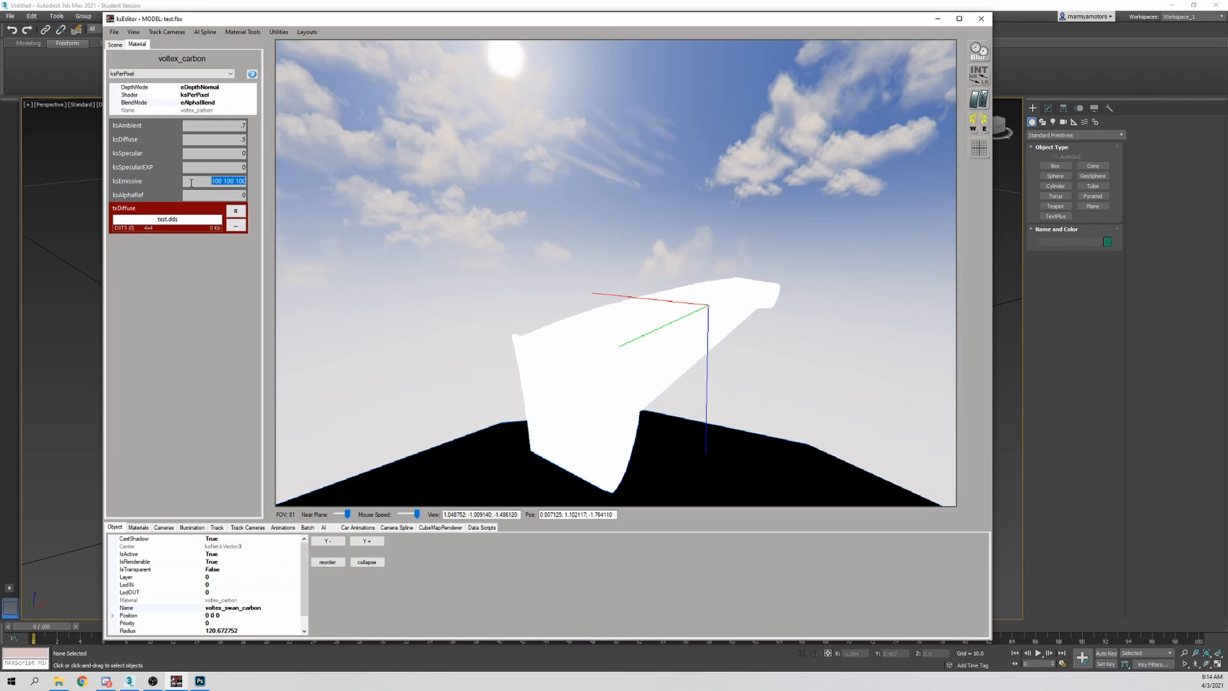
type("0 0 0")
key("Return")
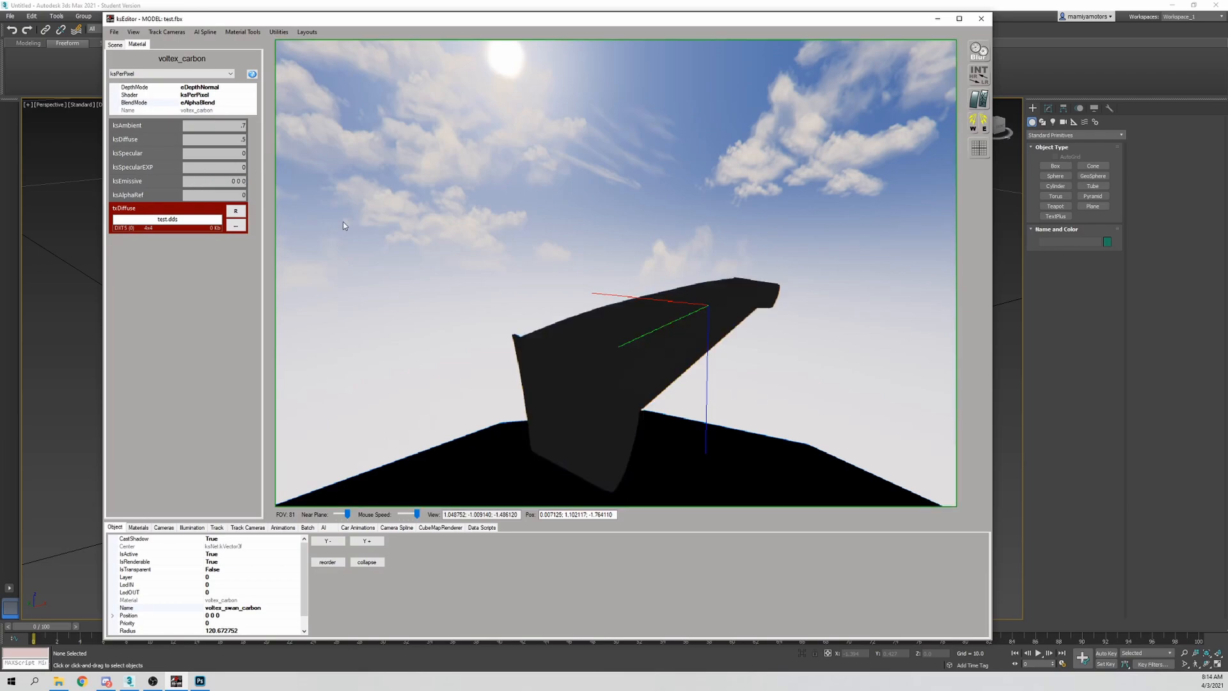
key("d")
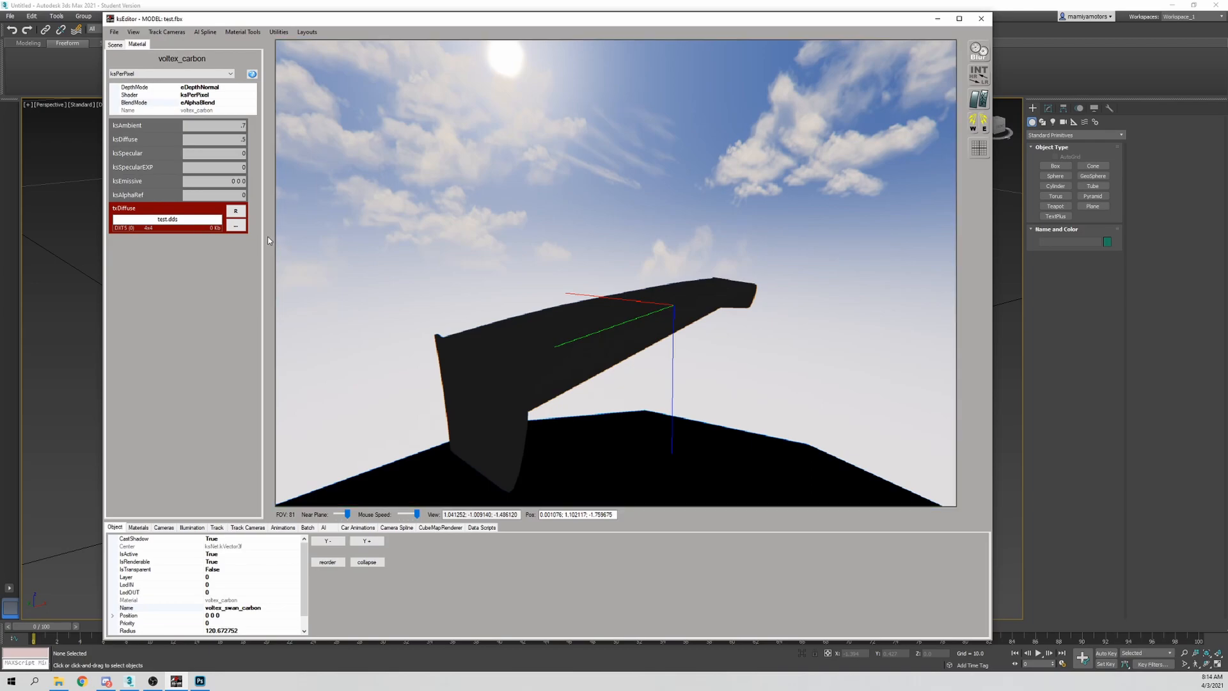
Try voltex_carbon's ksAlphaRef at 10 and check the wing
left_click_drag(240, 195, 257, 203)
type("10")
left_click_drag(374, 244, 392, 243)
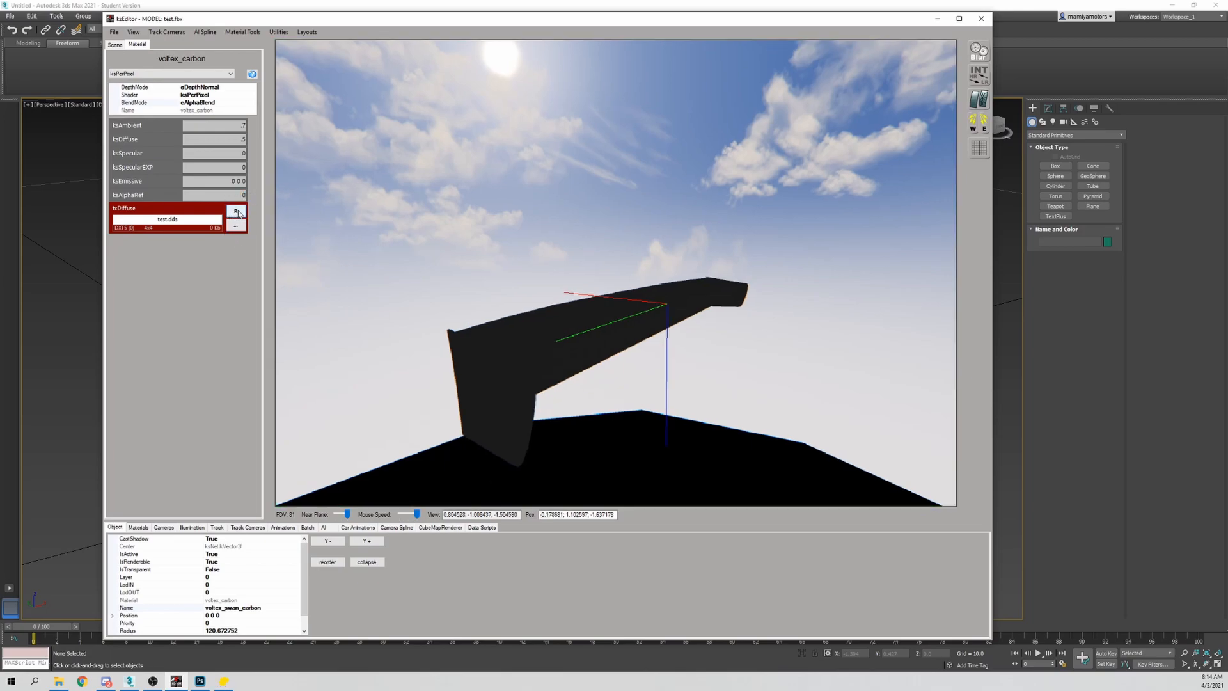
Look over the texture files available for txDiffuse without choosing one, and view the wing from near and far
left_click(236, 226)
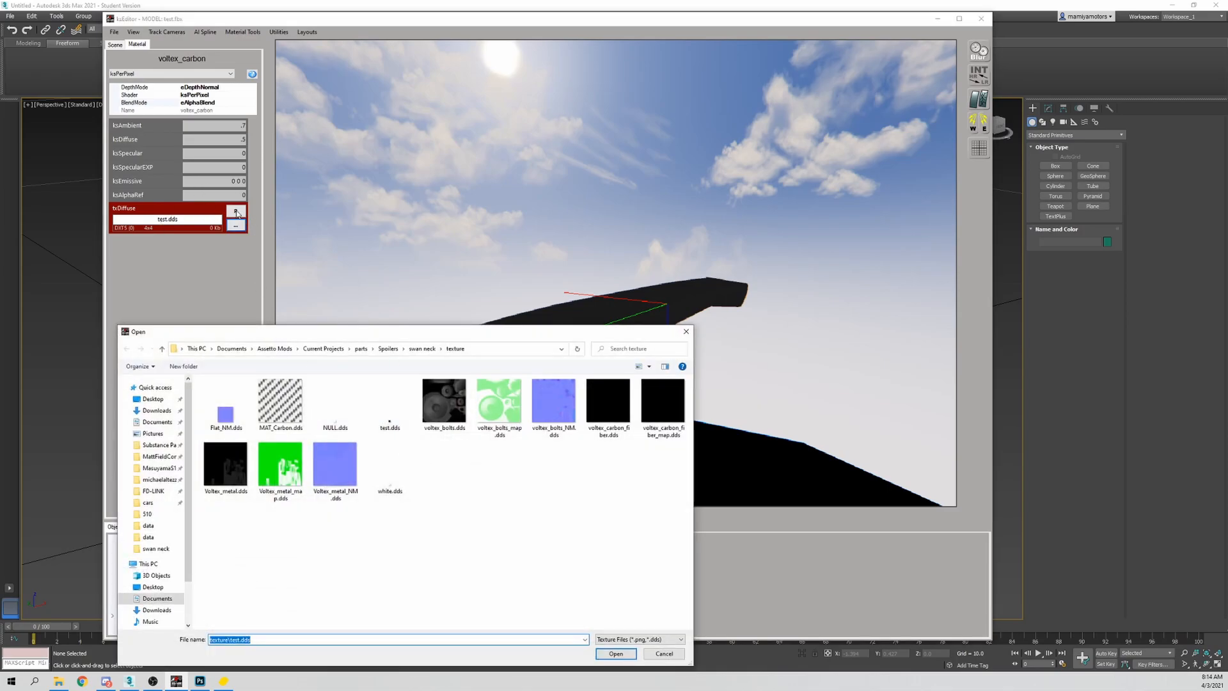
left_click(685, 331)
right_click_drag(539, 337, 542, 333)
scroll(542, 333, "down", 3)
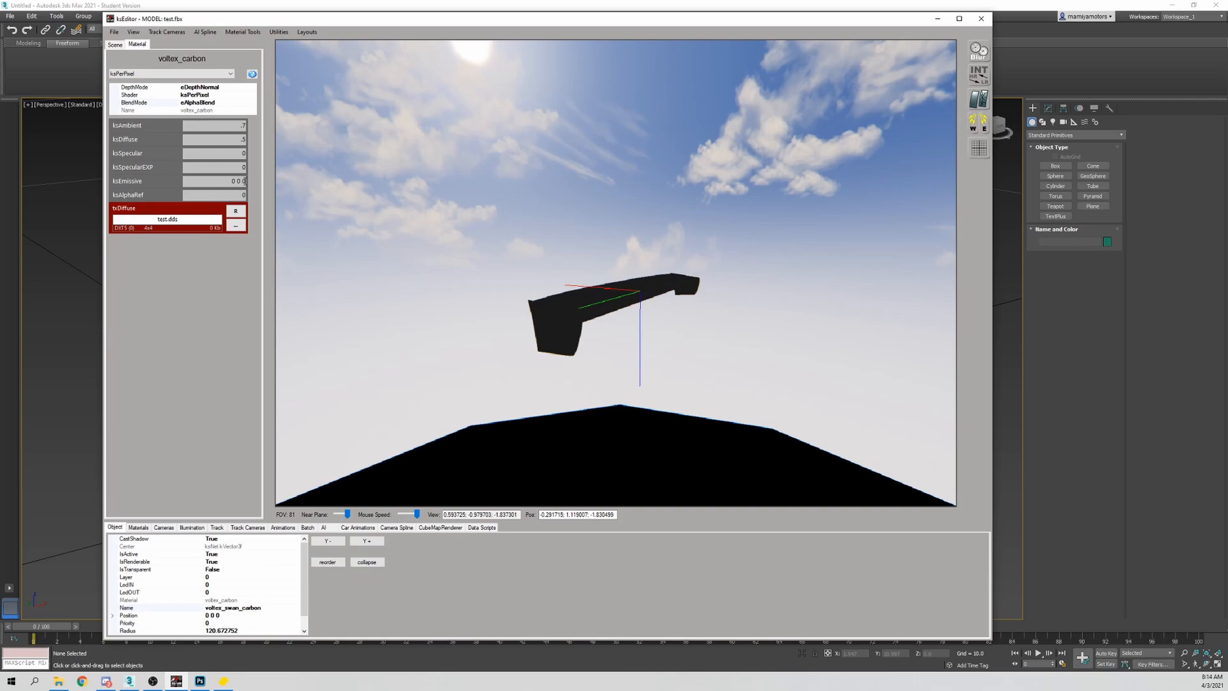
scroll(527, 322, "up", 3)
right_click_drag(525, 322, 528, 322)
scroll(526, 318, "up", 3)
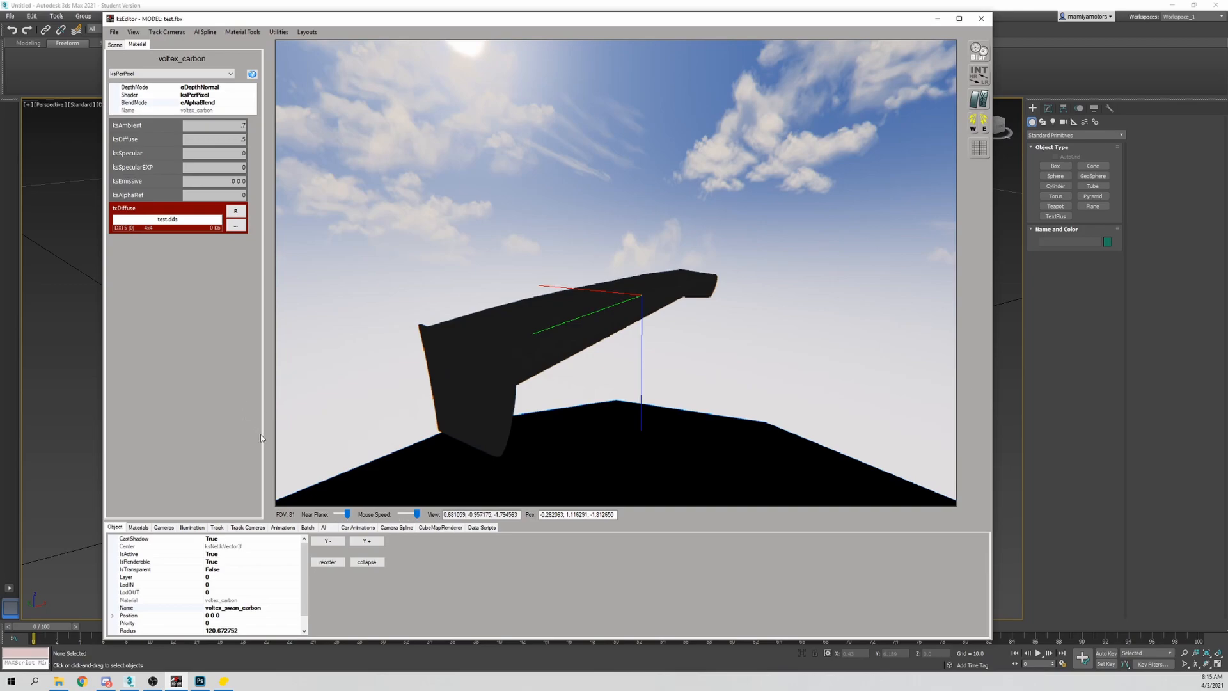
Show the model's list of materials and textures, and inspect test.dds and voltex_carbon there
left_click(139, 527)
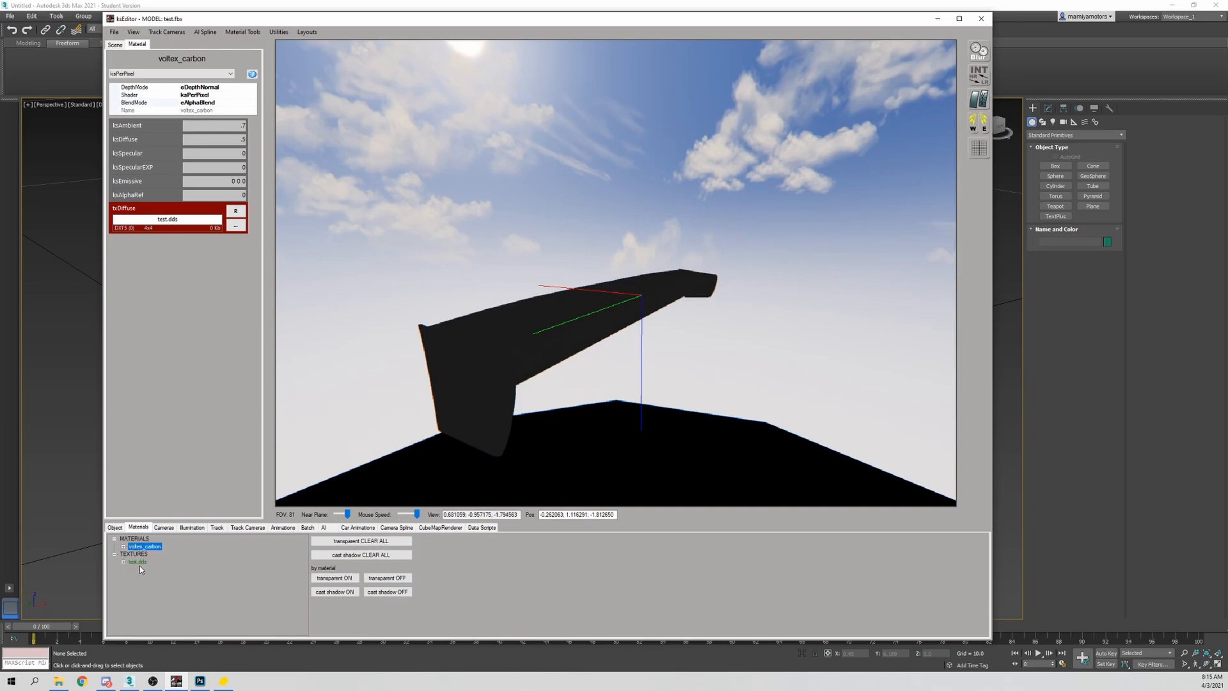
left_click(139, 563)
left_click(149, 547)
left_click(452, 374)
mouse_move(396, 419)
left_mouse_down()
mouse_move(323, 427)
mouse_move(382, 416)
mouse_move(403, 433)
mouse_move(394, 429)
left_mouse_up()
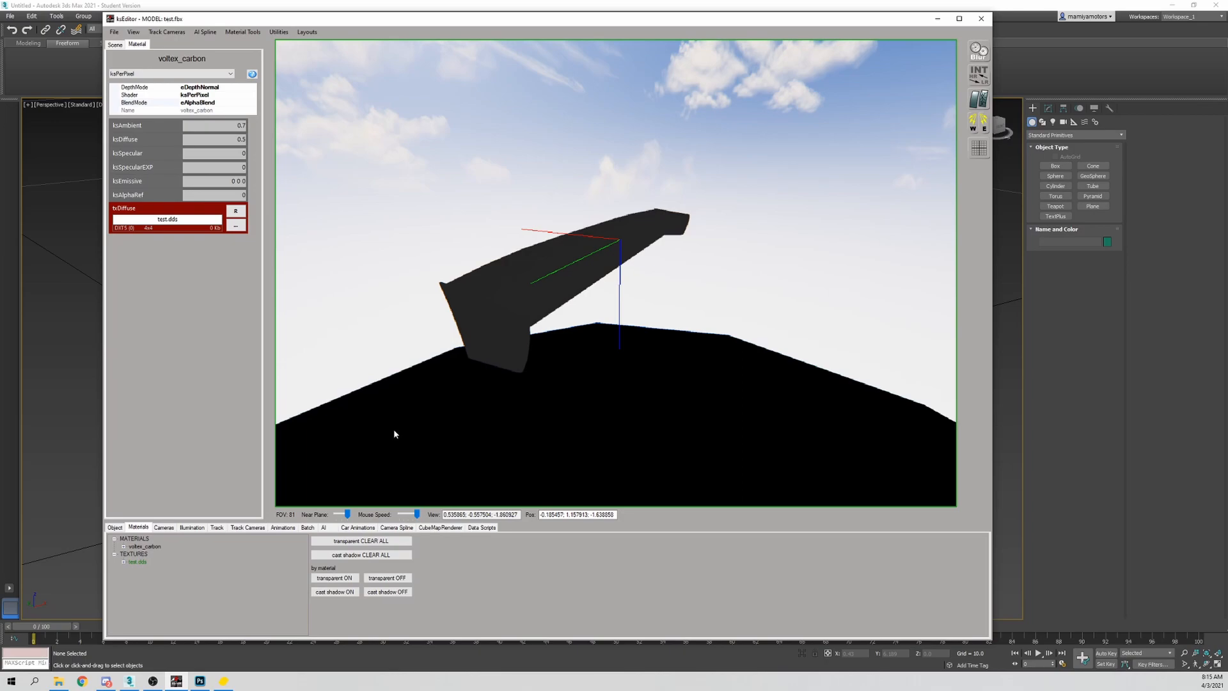
Change voltex_carbon's shader to ksPerPixelReflection and check the wing's shading from several sides
left_click(177, 74)
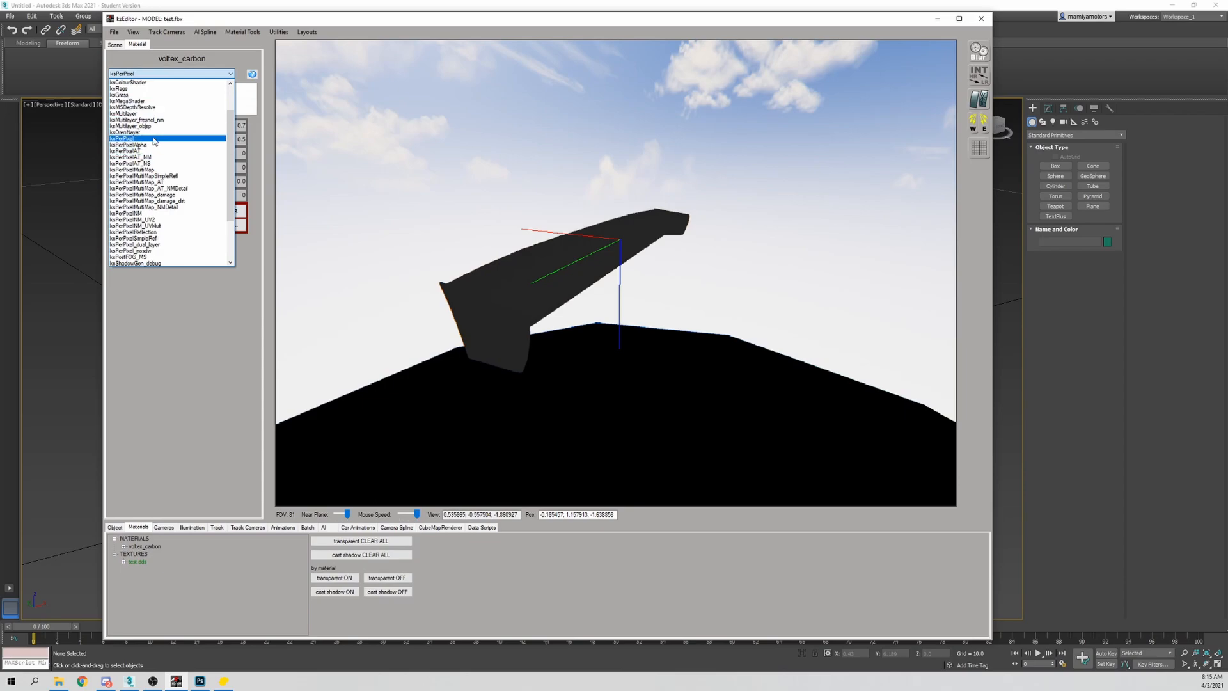
left_click(186, 75)
left_click(184, 74)
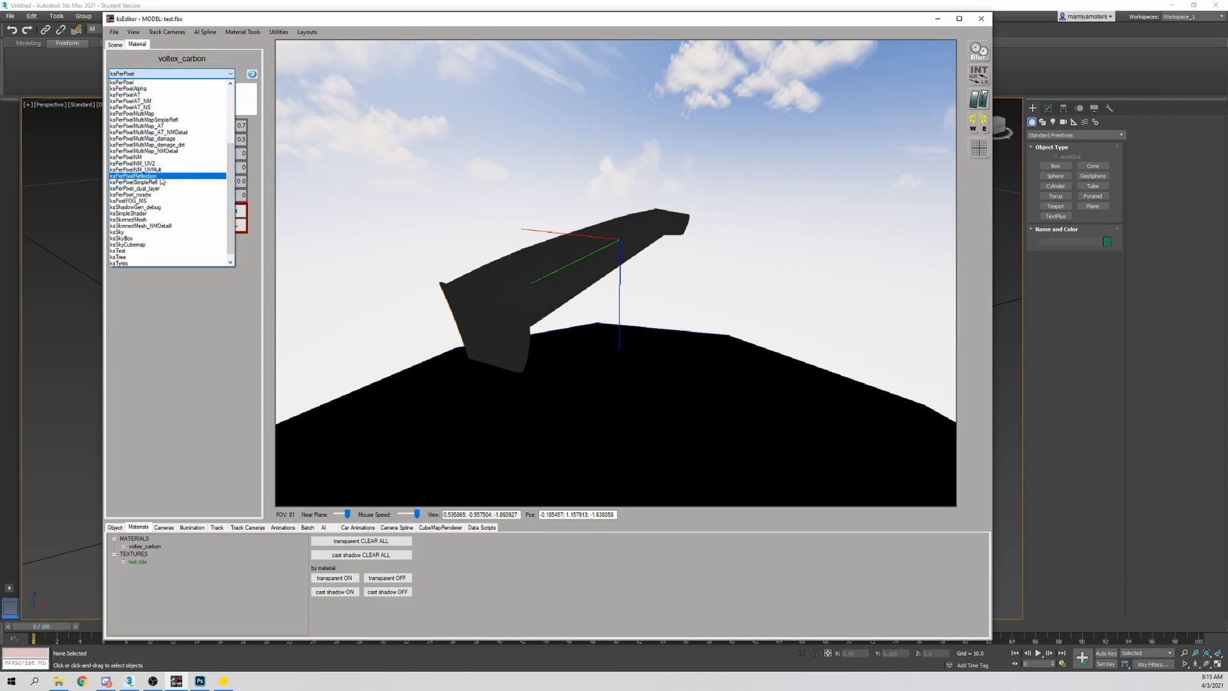
left_click(158, 176)
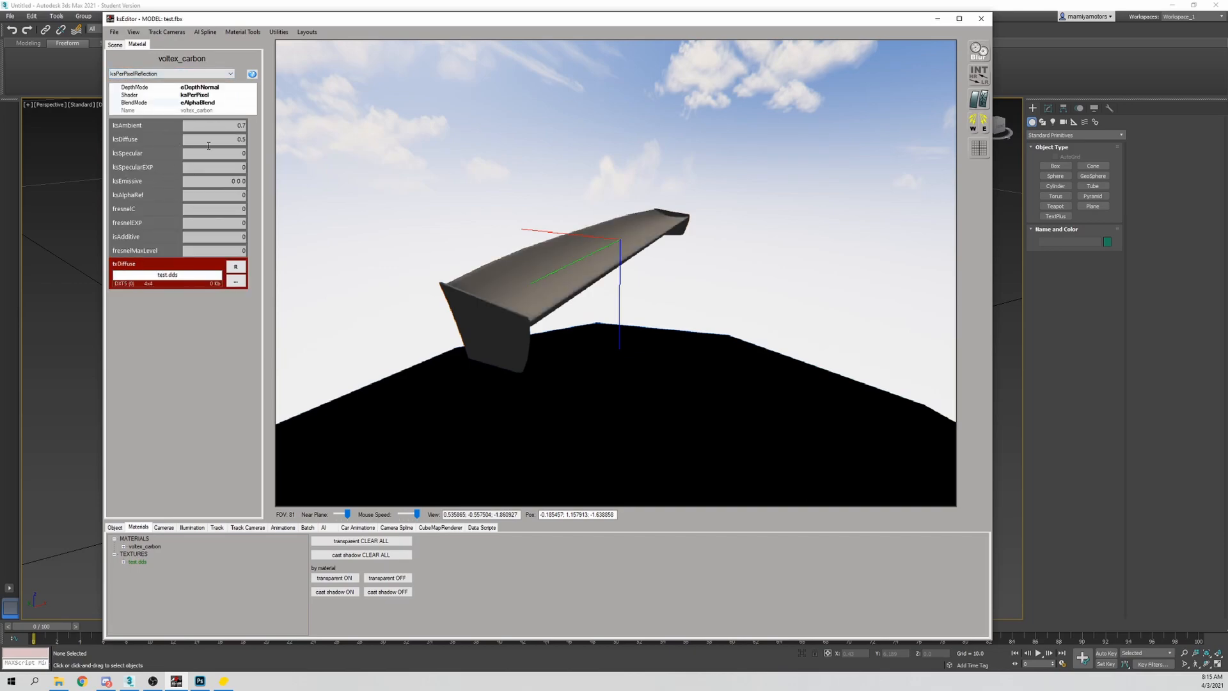
left_click_drag(443, 209, 432, 208)
key("Up")
key("Right")
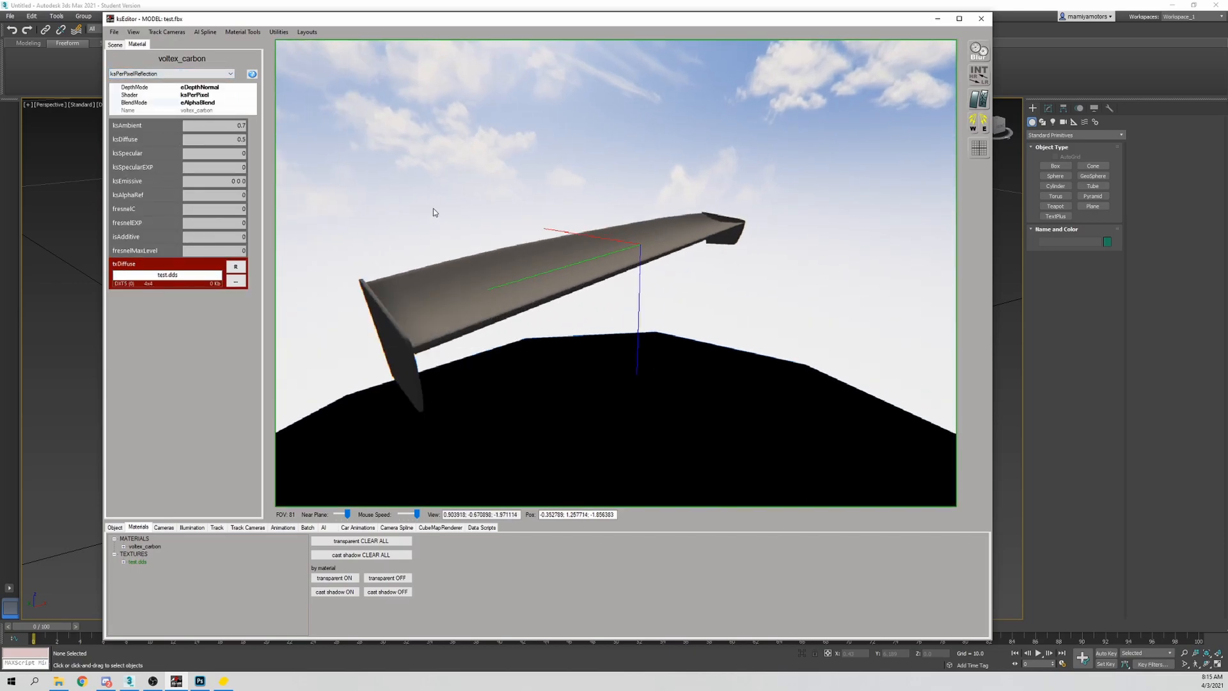
key("Left")
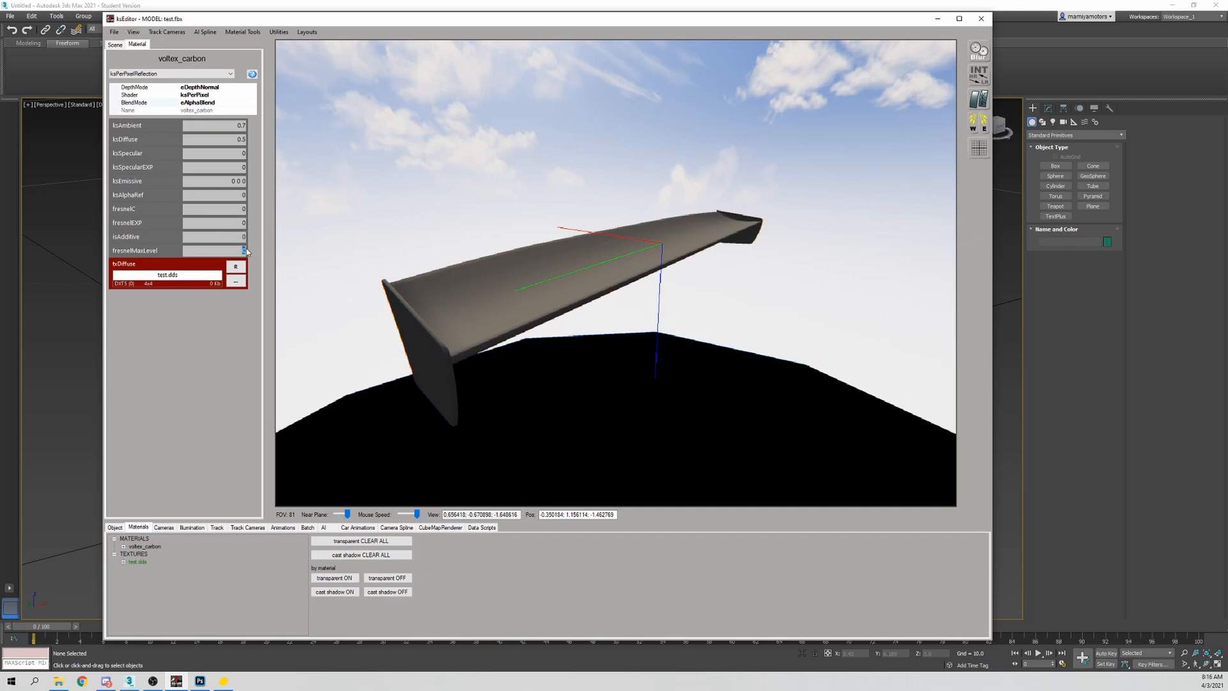
left_click_drag(349, 251, 319, 249)
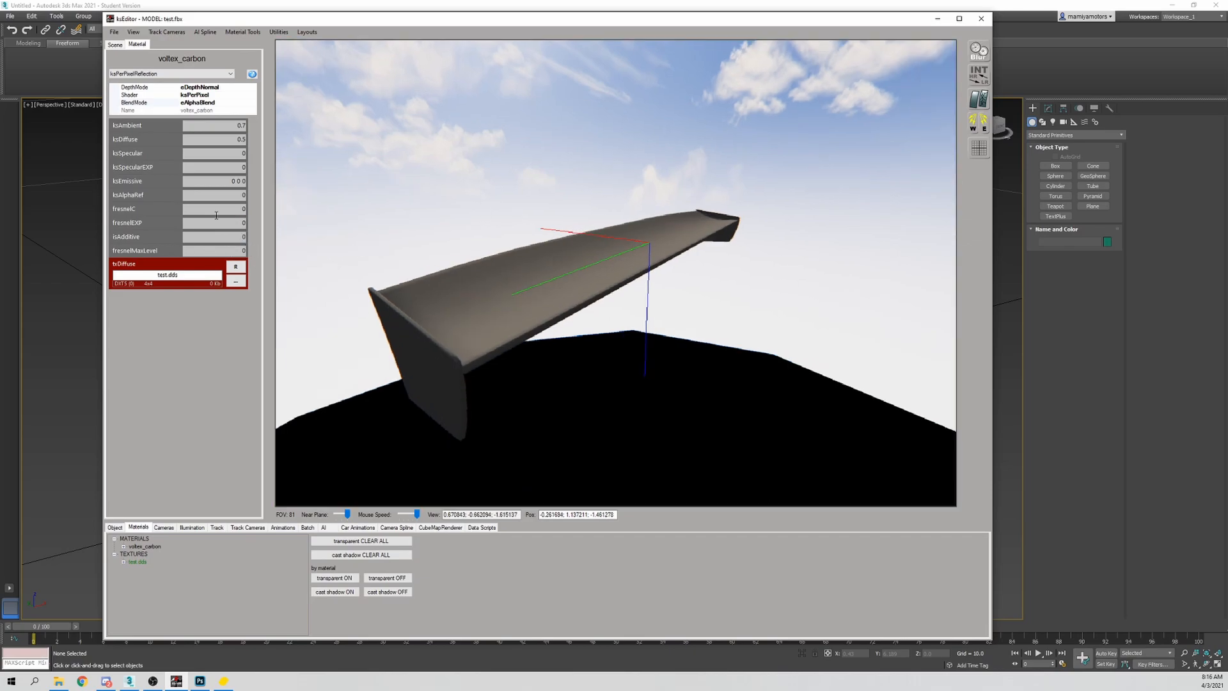
double_click(245, 236)
left_click_drag(319, 216, 531, 185)
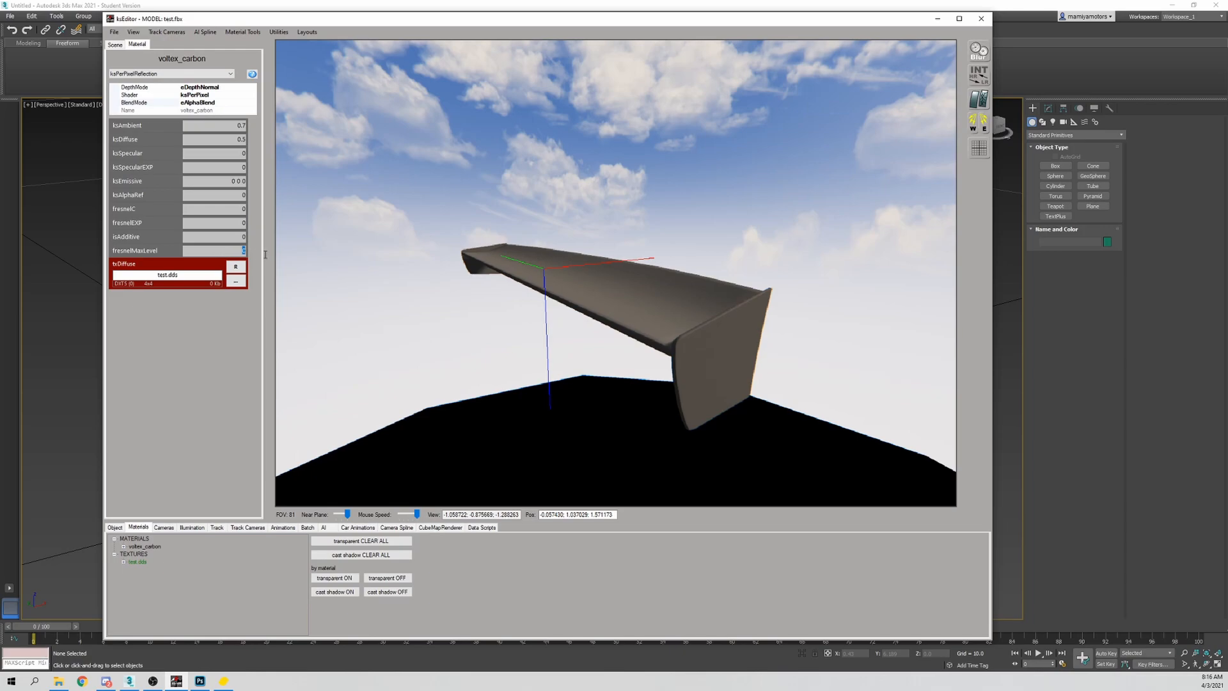
Try fresnelMaxLevel at .5, .3 and .2, and settle on .1
left_click_drag(236, 250, 261, 254)
type(".5")
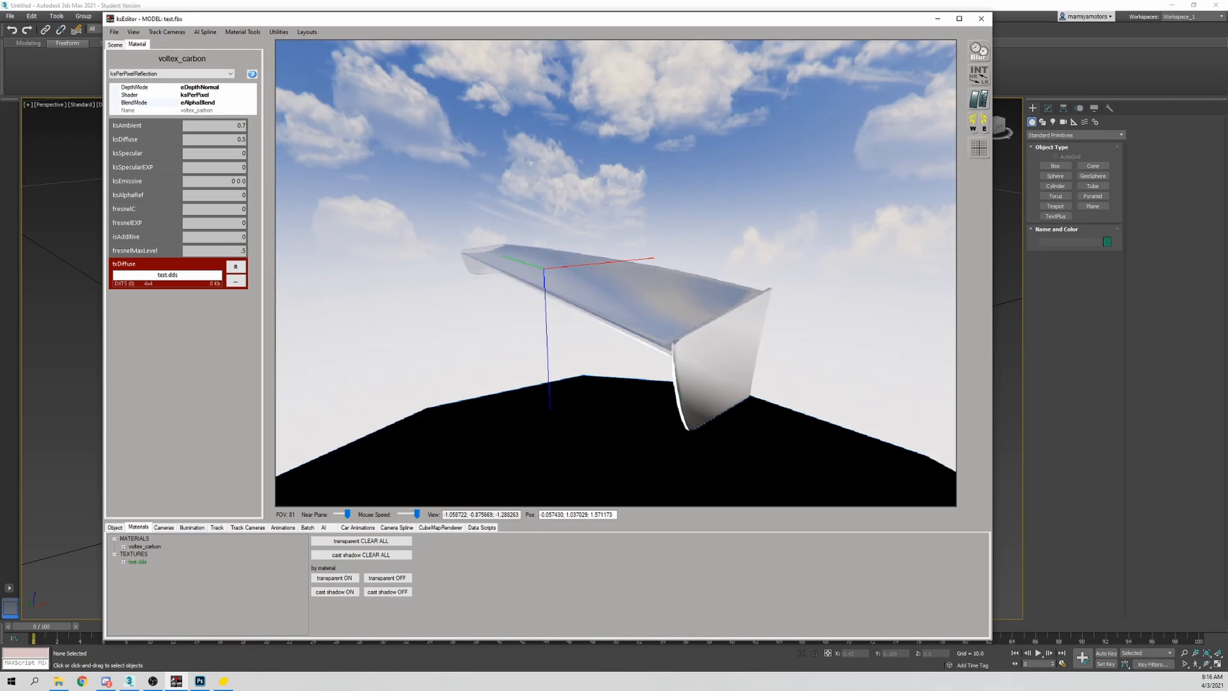
key("BackSpace")
type("3")
key("BackSpace")
type("2")
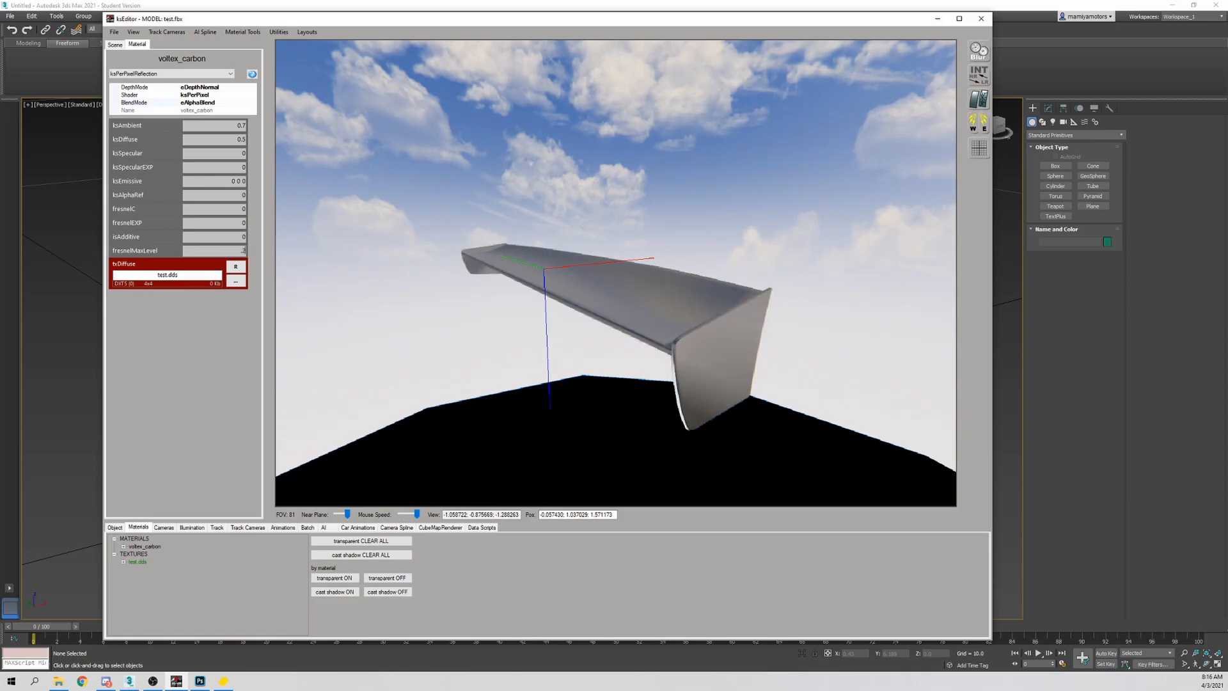
key("BackSpace")
type("1")
Examine the reflections on the wing's surface and end plates from several sides
left_click_drag(496, 310, 612, 296)
key("a")
key("w")
key("a")
key("w")
key("d")
key("s")
left_click_drag(426, 262, 254, 245)
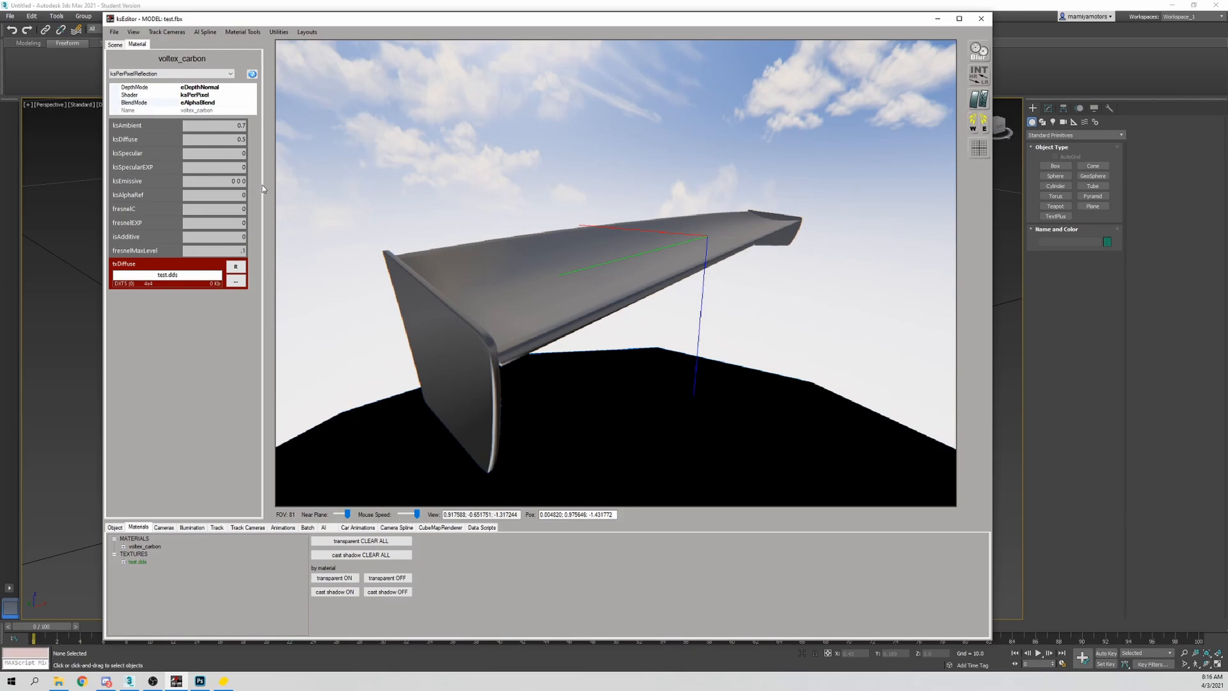
left_click_drag(569, 240, 507, 247)
Change voltex_carbon's BlendMode to eOpaque and view the whole wing
left_click(253, 102)
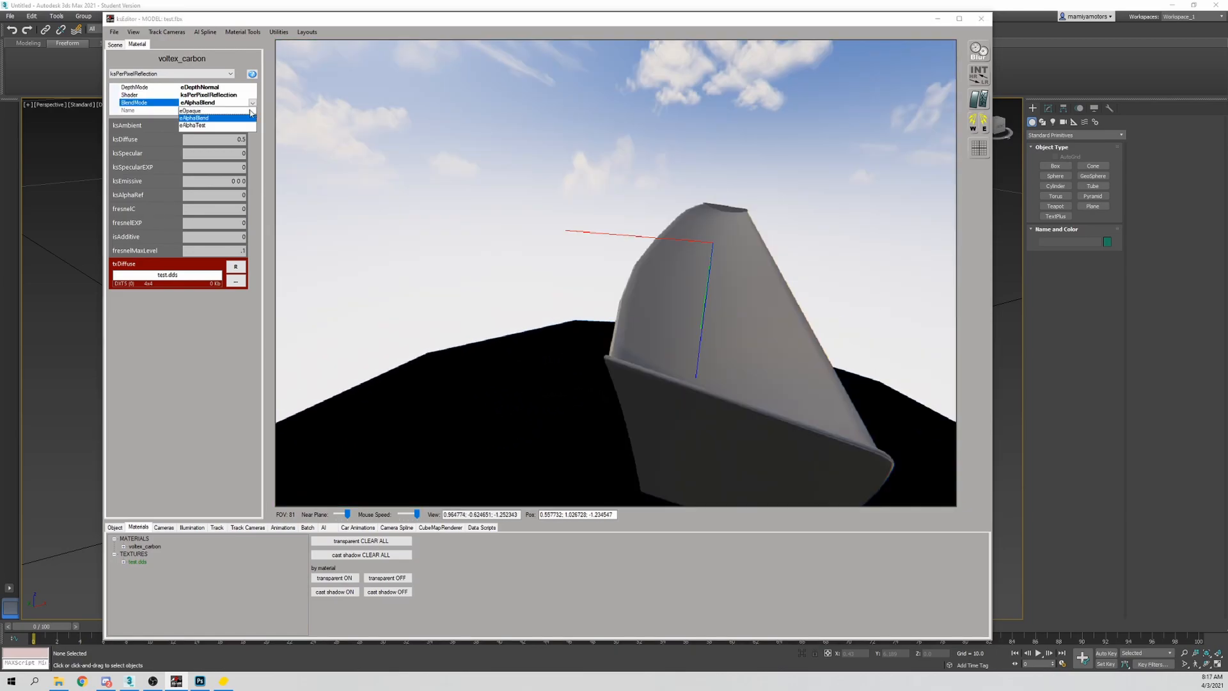
left_click(194, 110)
mouse_move(556, 234)
left_mouse_down()
mouse_move(557, 252)
mouse_move(556, 237)
left_mouse_up()
key("Down")
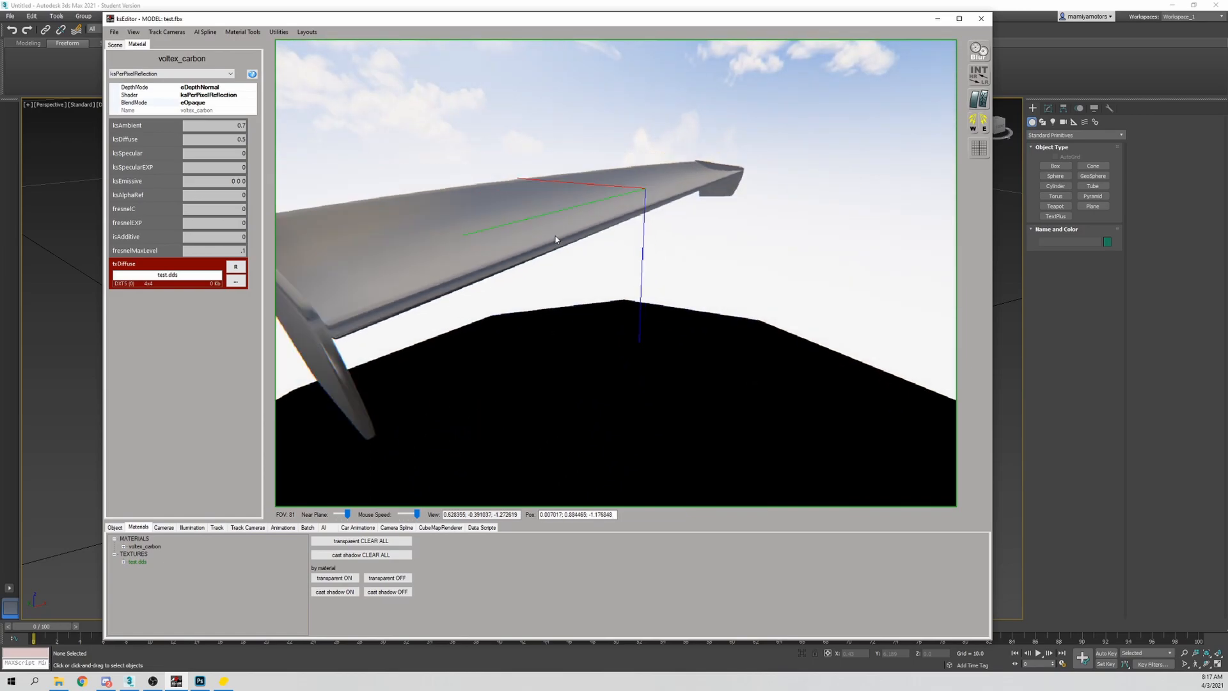
Set voltex_carbon's fresnelMaxLevel to .7 and check the sky reflections on the wing from several sides
left_click_drag(234, 250, 255, 247)
type(".7")
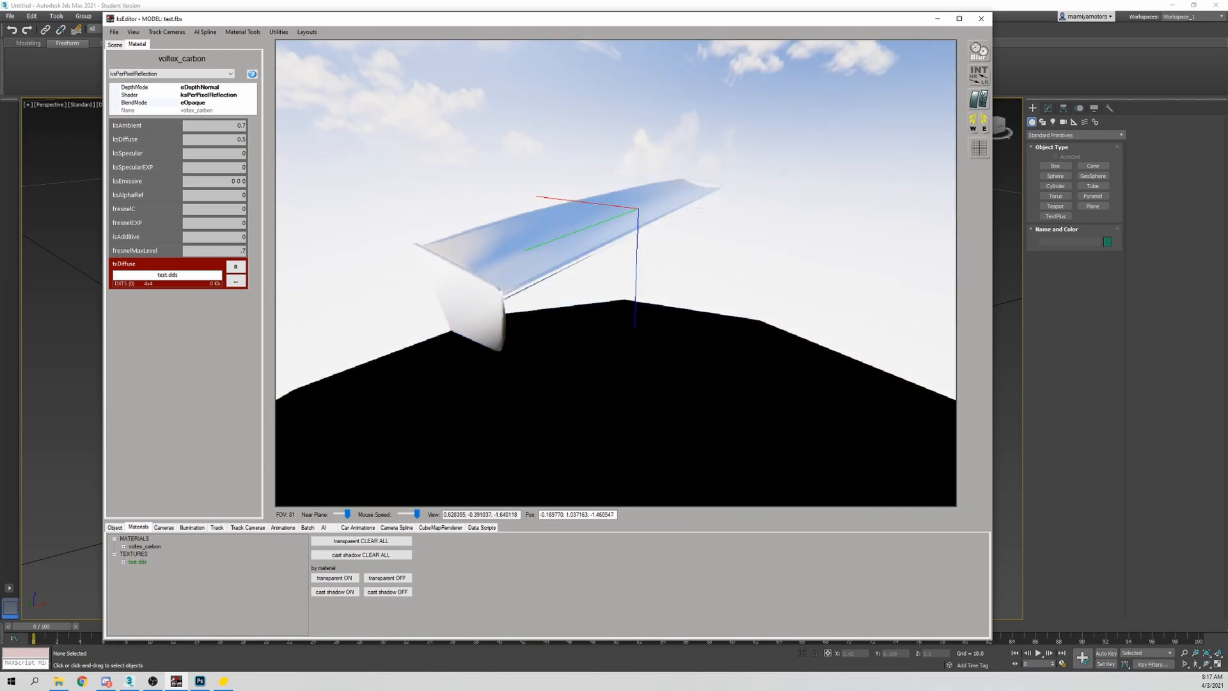
key("Up")
left_click_drag(625, 337, 340, 219)
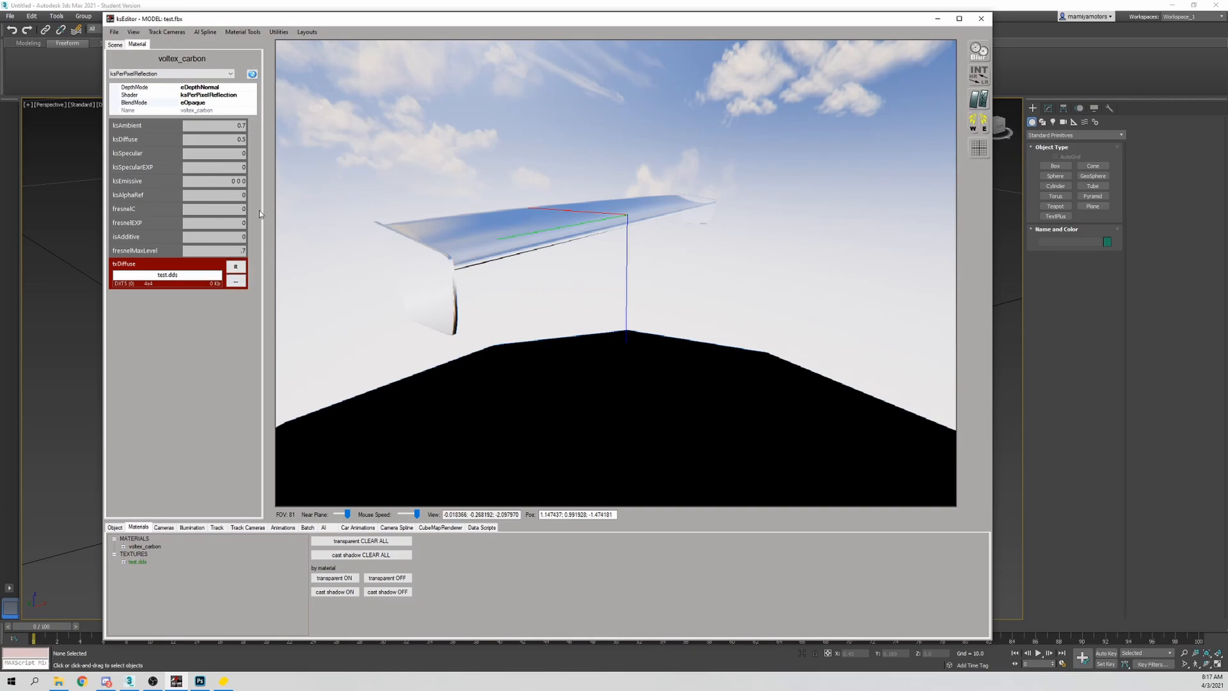
double_click(244, 251)
left_click(230, 166)
mouse_move(463, 211)
left_mouse_down()
mouse_move(504, 200)
mouse_move(474, 199)
mouse_move(479, 214)
mouse_move(466, 205)
mouse_move(486, 210)
left_mouse_up()
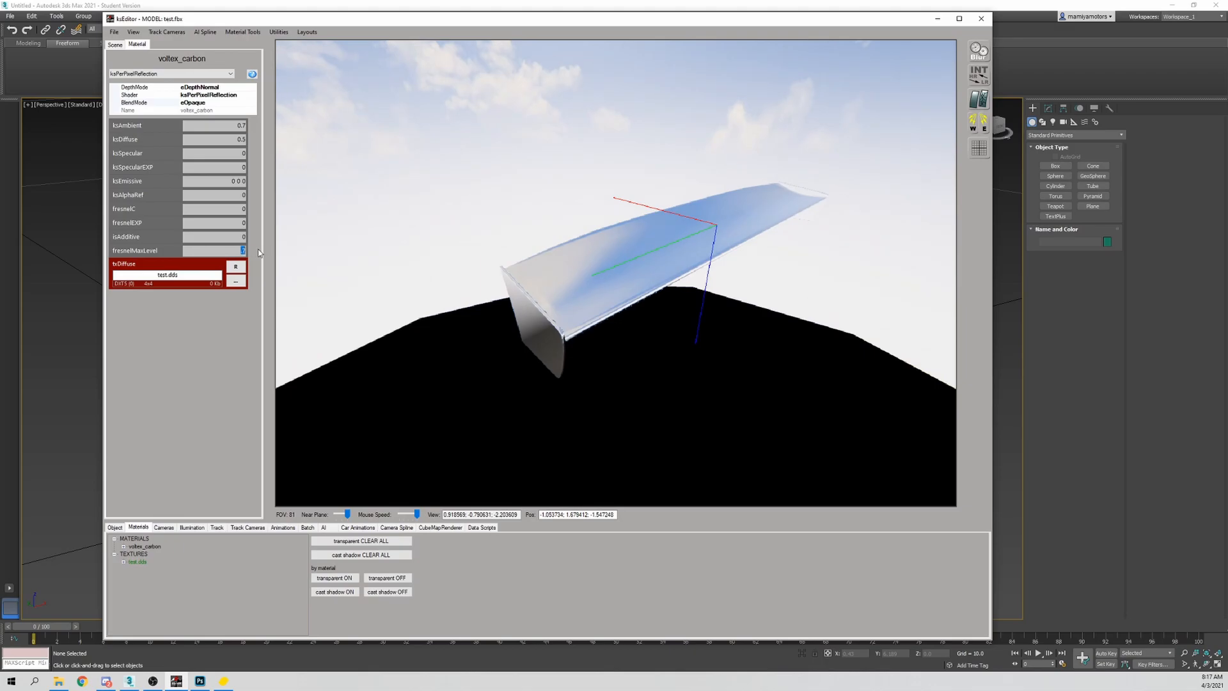
Set voltex_carbon's fresnelMaxLevel to .1 and change its shader to ksPerPixelNM
type(".1")
key("Return")
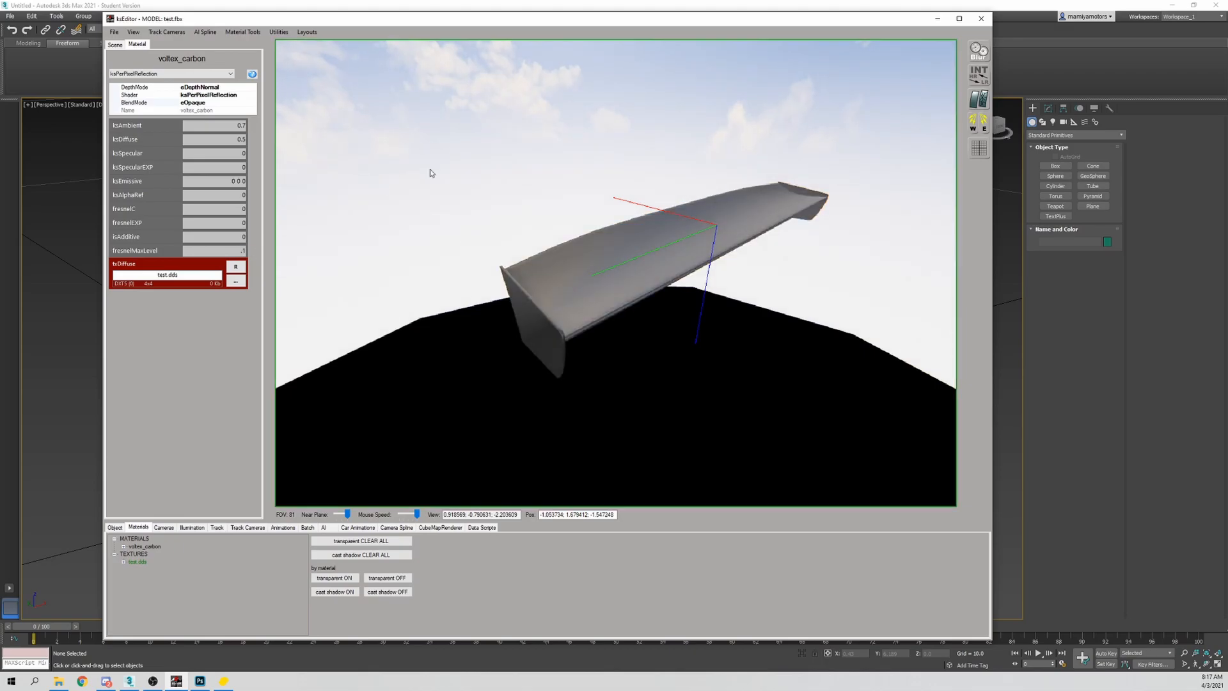
left_click_drag(642, 266, 658, 262)
left_click(172, 74)
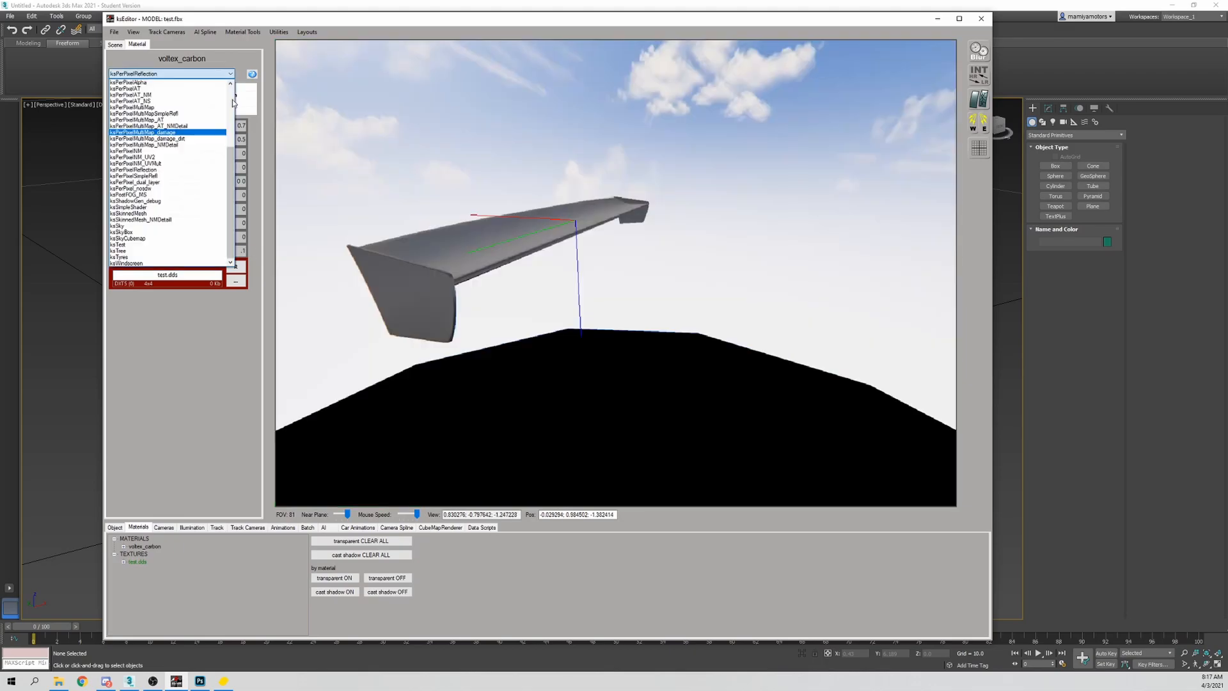
left_click(161, 151)
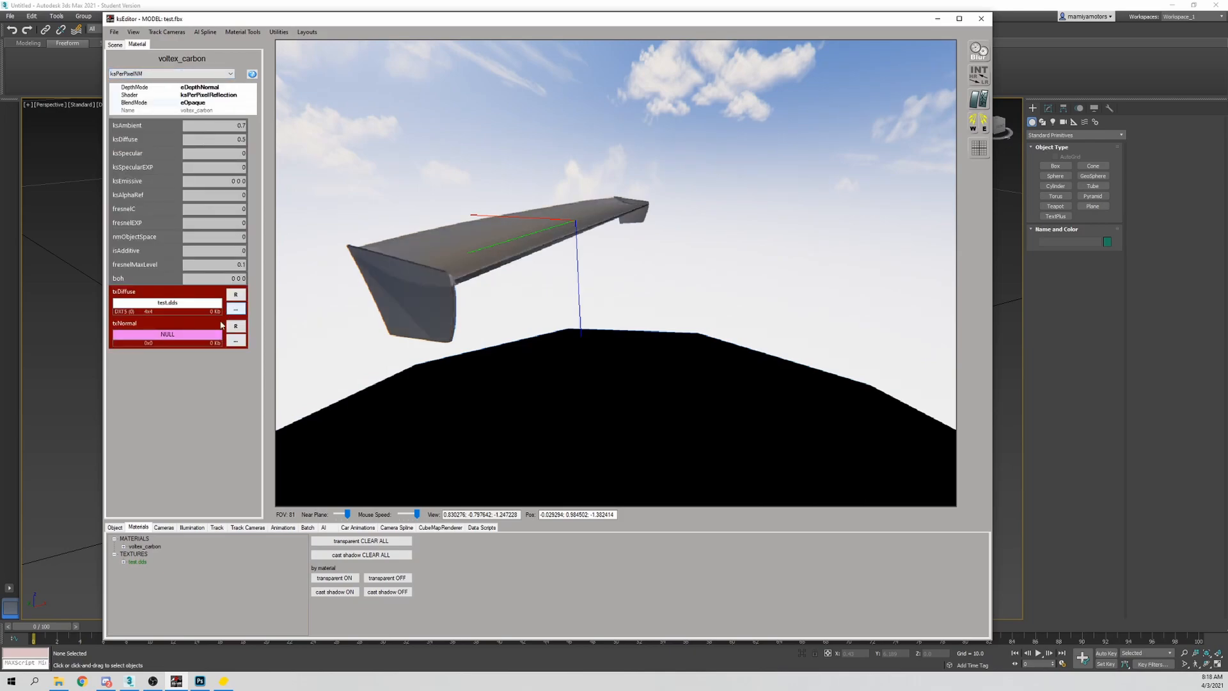
left_click_drag(384, 301, 320, 307)
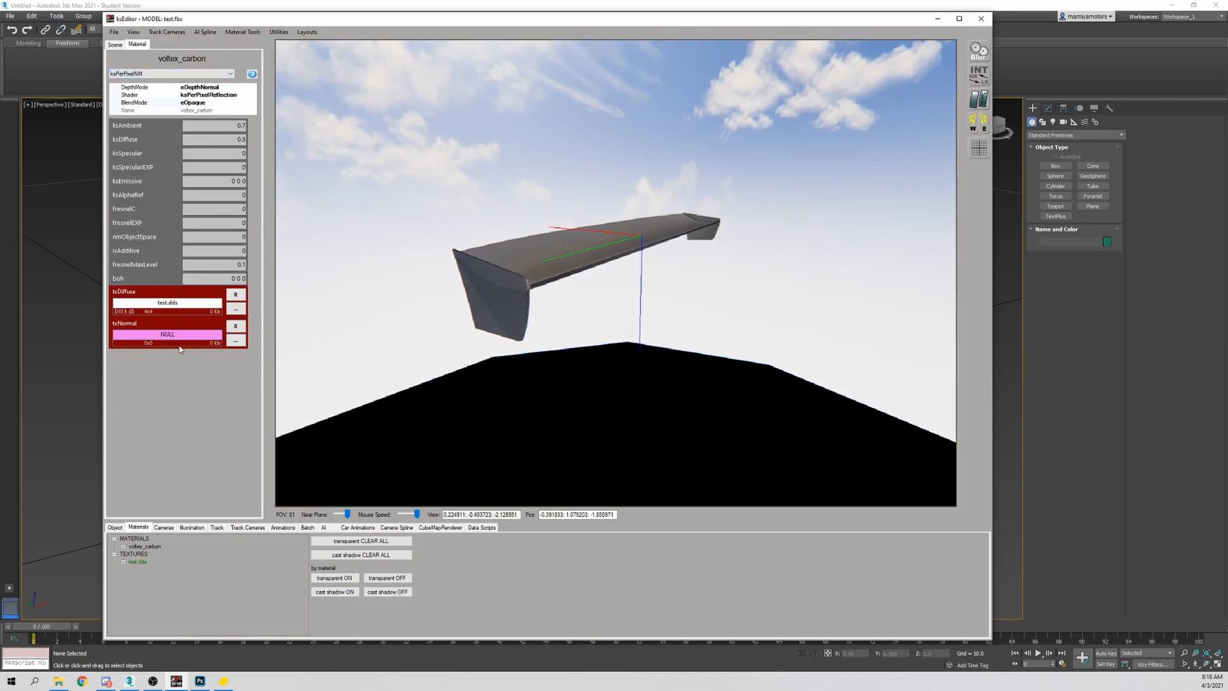
Load Flat_NM.dds from the swan neck texture folder as the material's txNormal texture
left_click(235, 341)
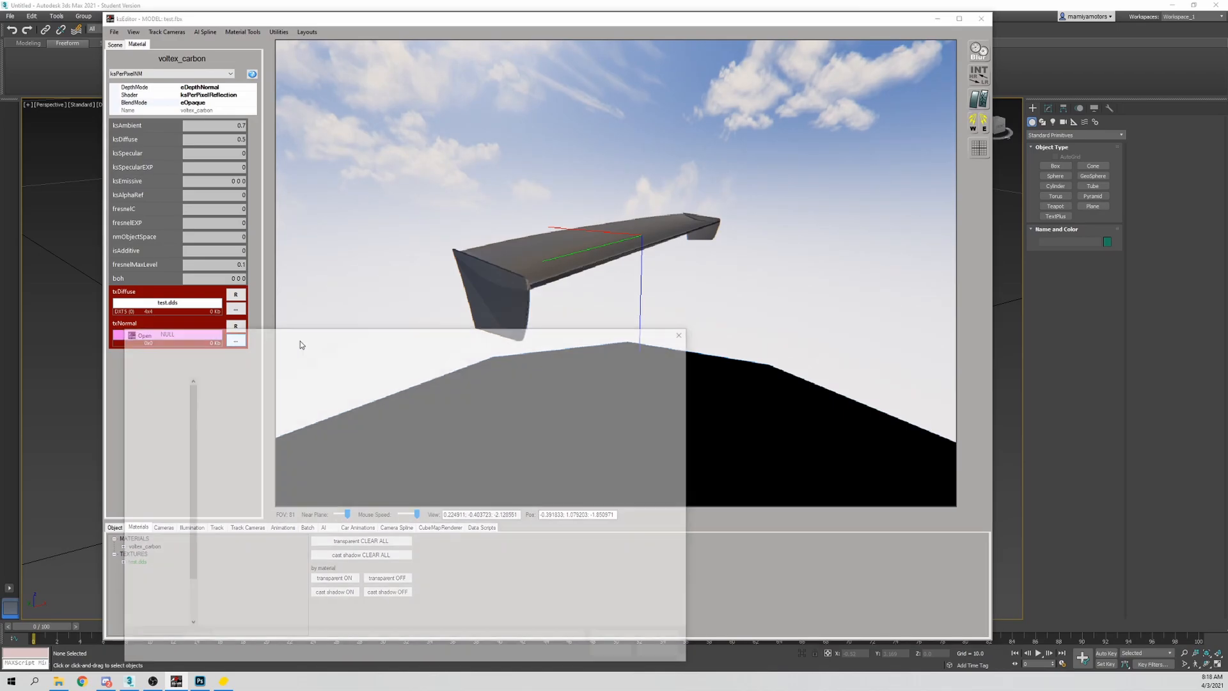
left_click(550, 413)
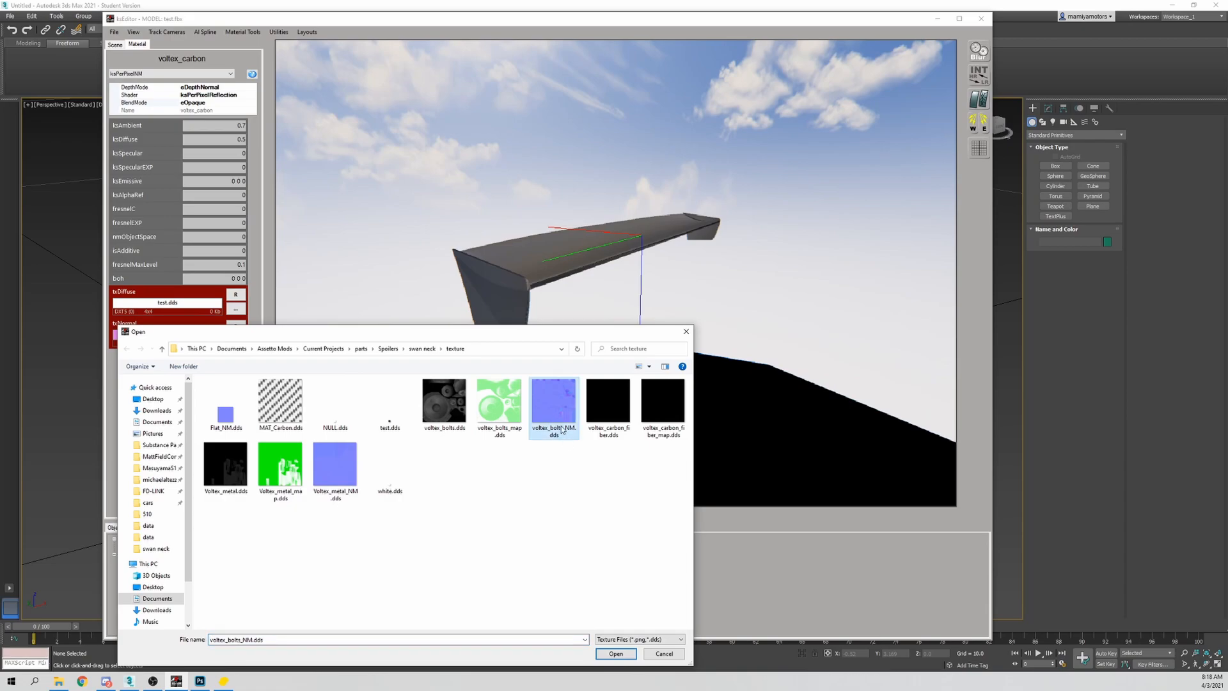
left_click_drag(522, 334, 559, 297)
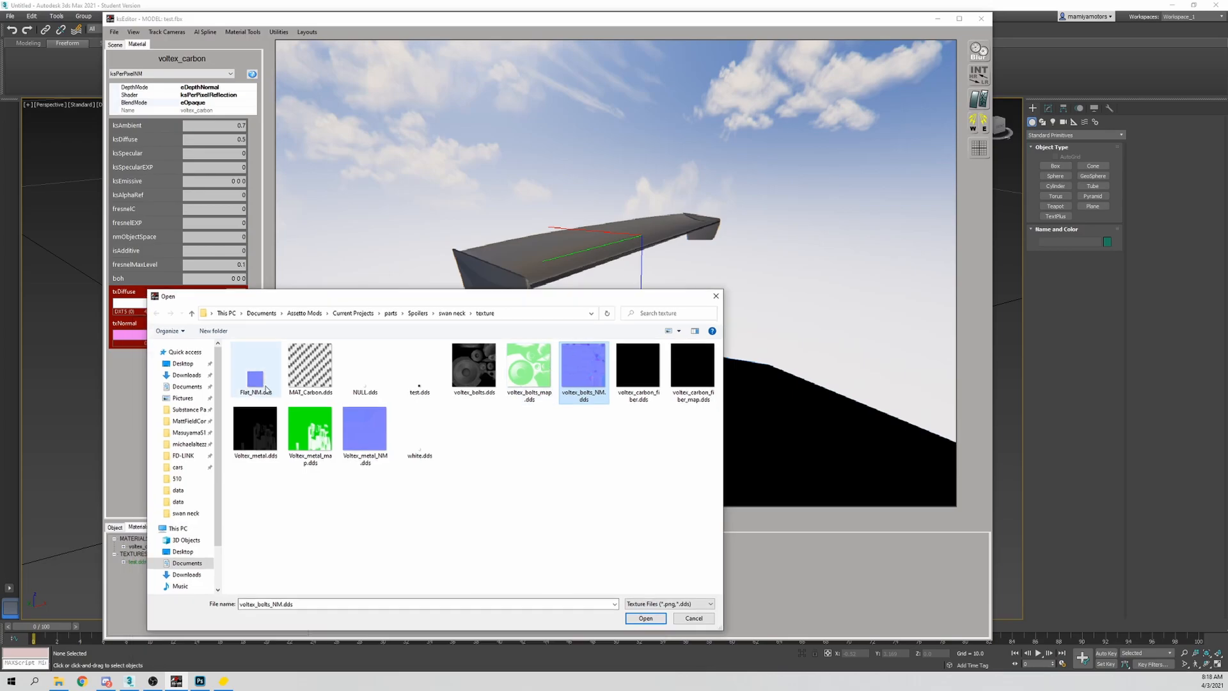
left_click(255, 374)
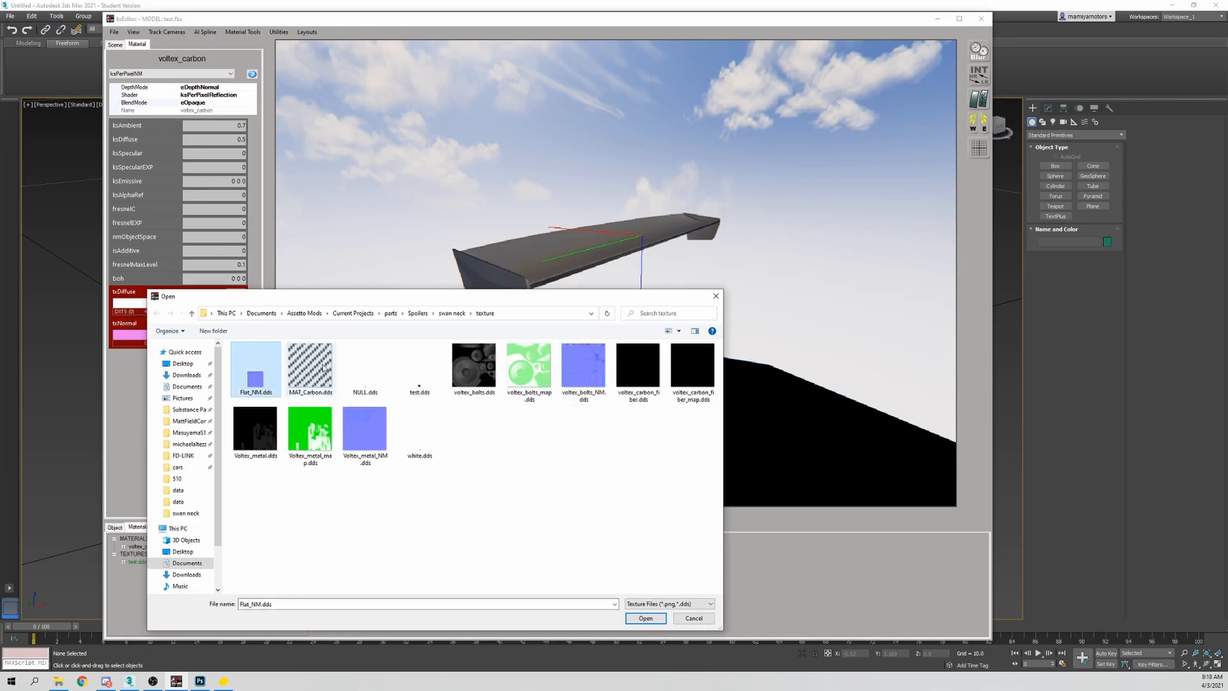
double_click(255, 388)
Examine the shading with the flat normal map on the wing's surface and end plate from several distances and angles
scroll(484, 303, "up", 2)
mouse_move(484, 303)
left_mouse_down()
mouse_move(439, 272)
mouse_move(451, 308)
mouse_move(525, 298)
mouse_move(468, 297)
left_mouse_up()
scroll(505, 298, "down", 3)
scroll(495, 298, "up", 2)
scroll(468, 297, "down", 2)
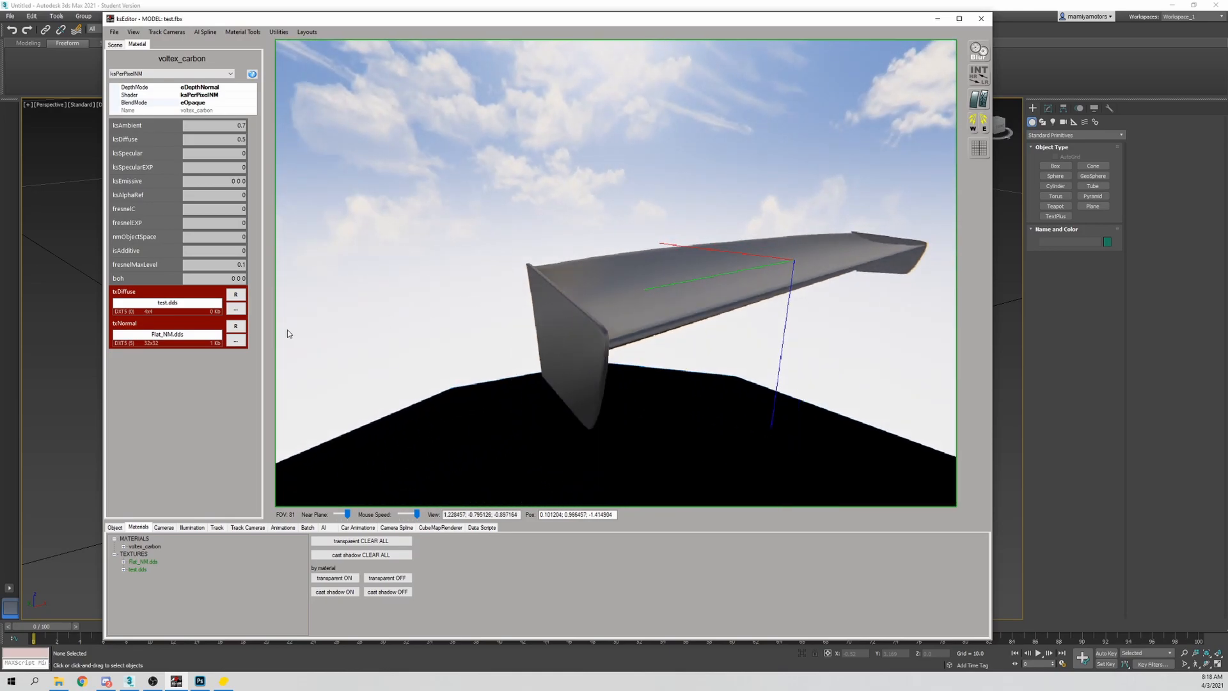
mouse_move(556, 328)
left_mouse_down()
mouse_move(466, 323)
mouse_move(569, 322)
left_mouse_up()
key("Up")
key("Right")
key("Up")
key("Down")
key("Up")
key("Down")
key("Down")
key("Left")
key("Up")
key("Down")
mouse_move(626, 357)
left_mouse_down()
mouse_move(630, 378)
mouse_move(614, 372)
mouse_move(615, 356)
left_mouse_up()
key("Up")
key("Down")
Try voltex_bolts_NM.dds as the txNormal texture, inspect it on the wing and end plates, and restore Flat_NM.dds
left_click(236, 340)
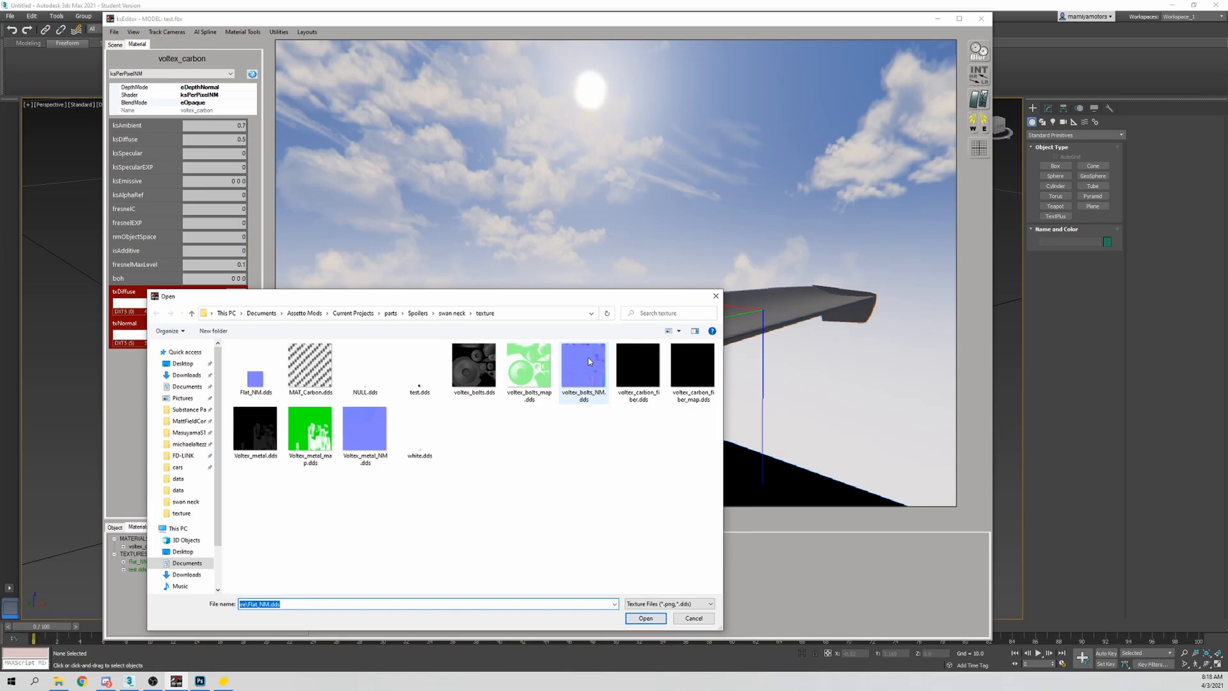
double_click(576, 369)
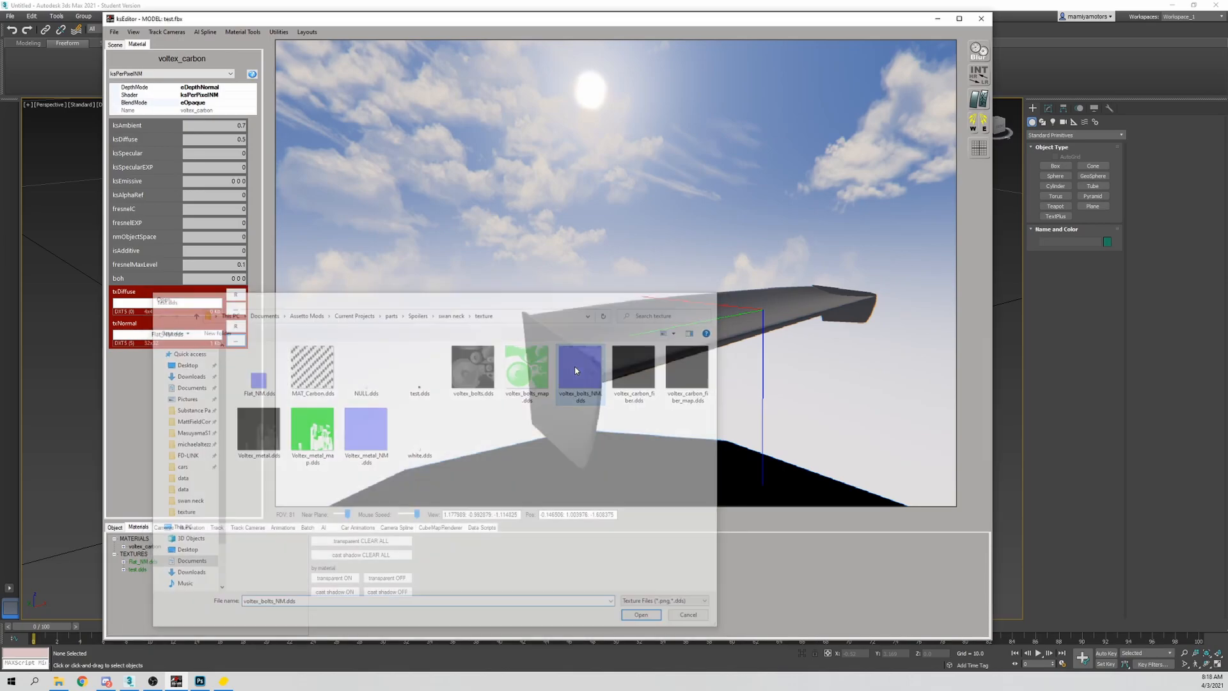
left_click_drag(586, 362, 349, 360)
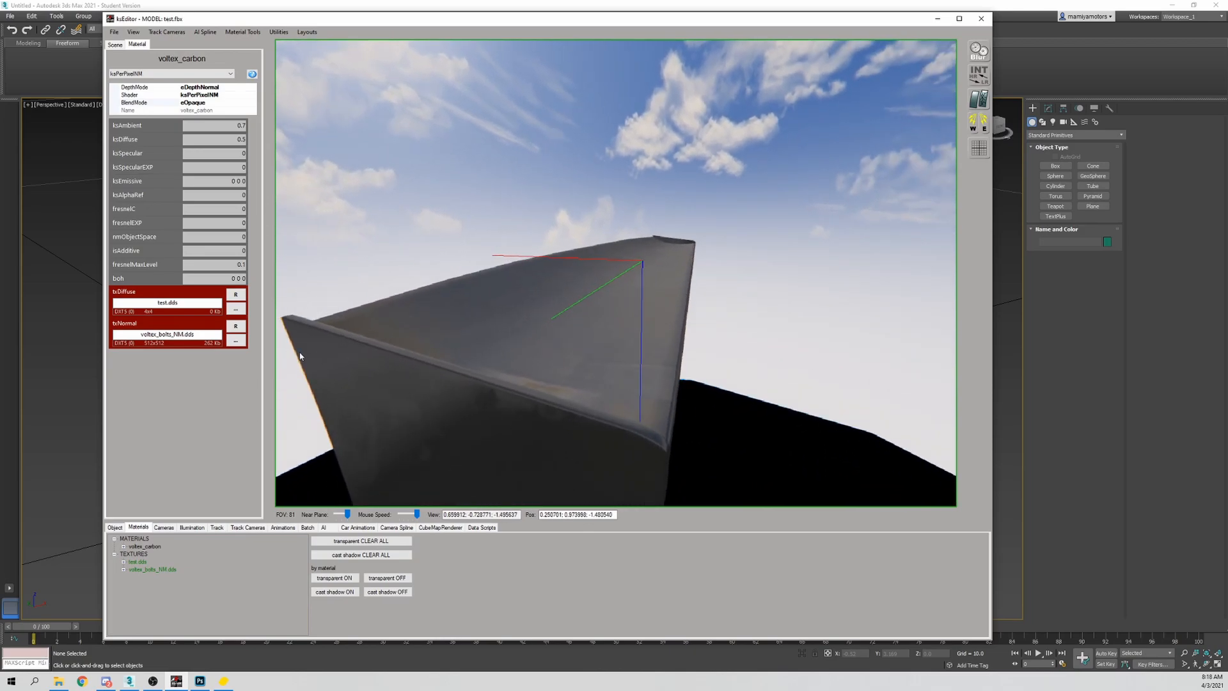
left_click_drag(447, 383, 635, 392)
scroll(616, 381, "down", 5)
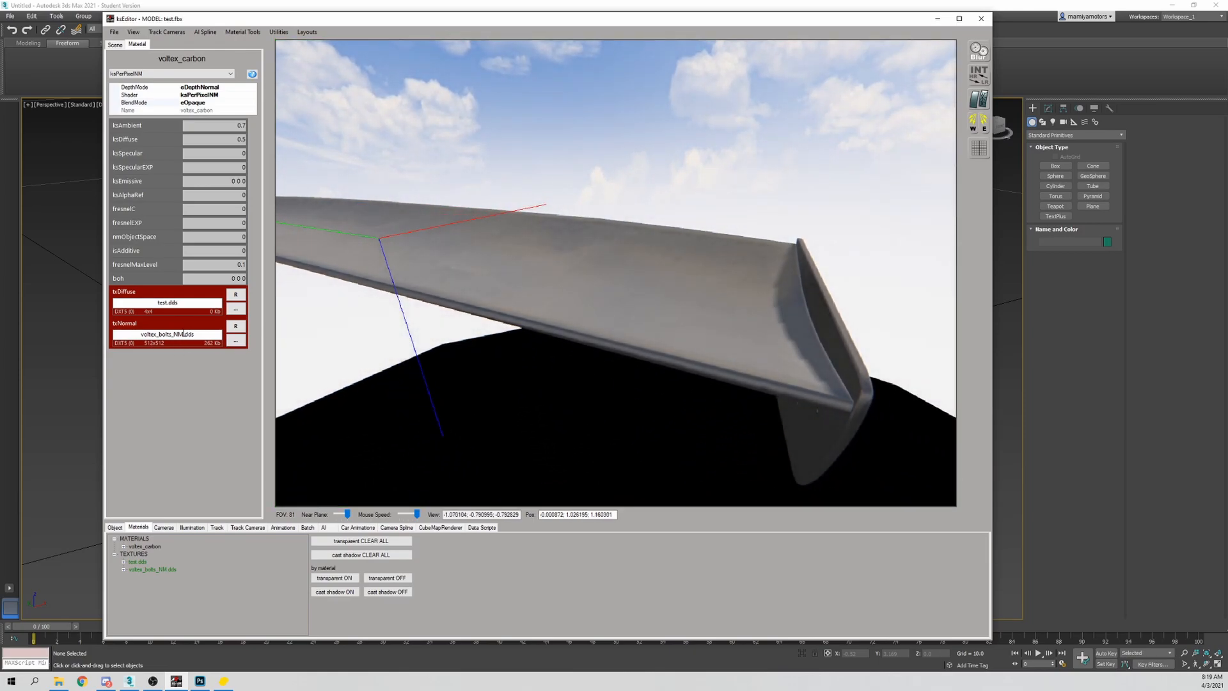
left_click_drag(627, 316, 625, 317)
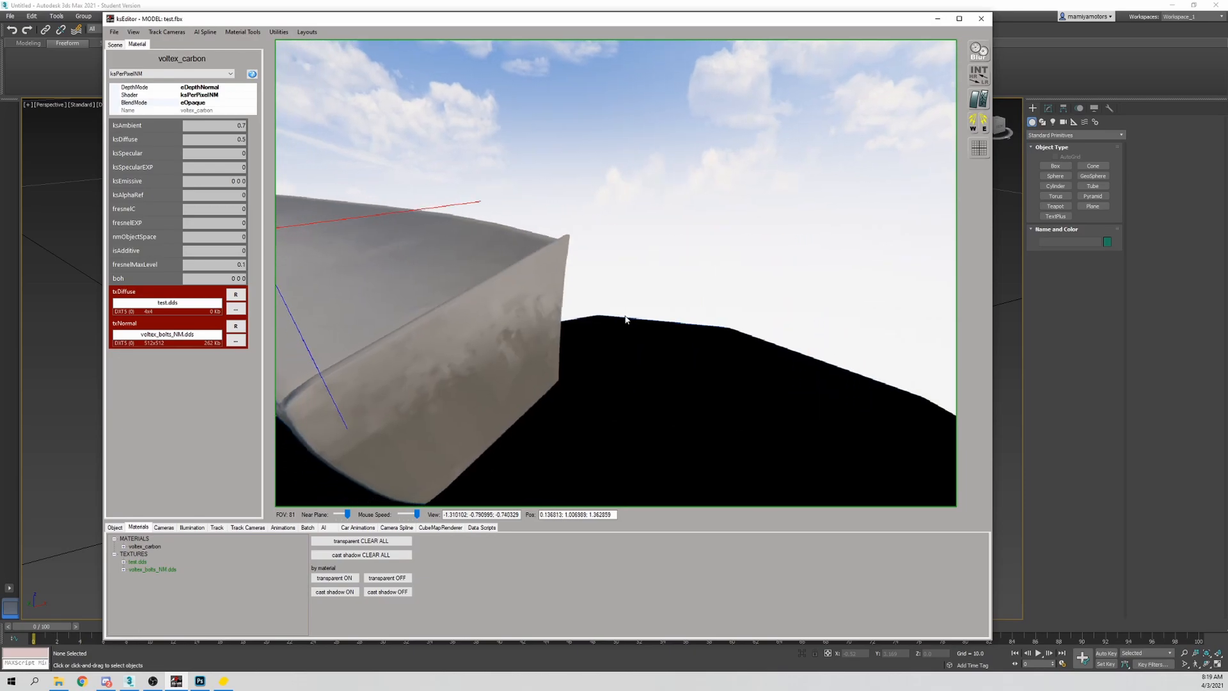
left_click_drag(561, 378, 532, 386)
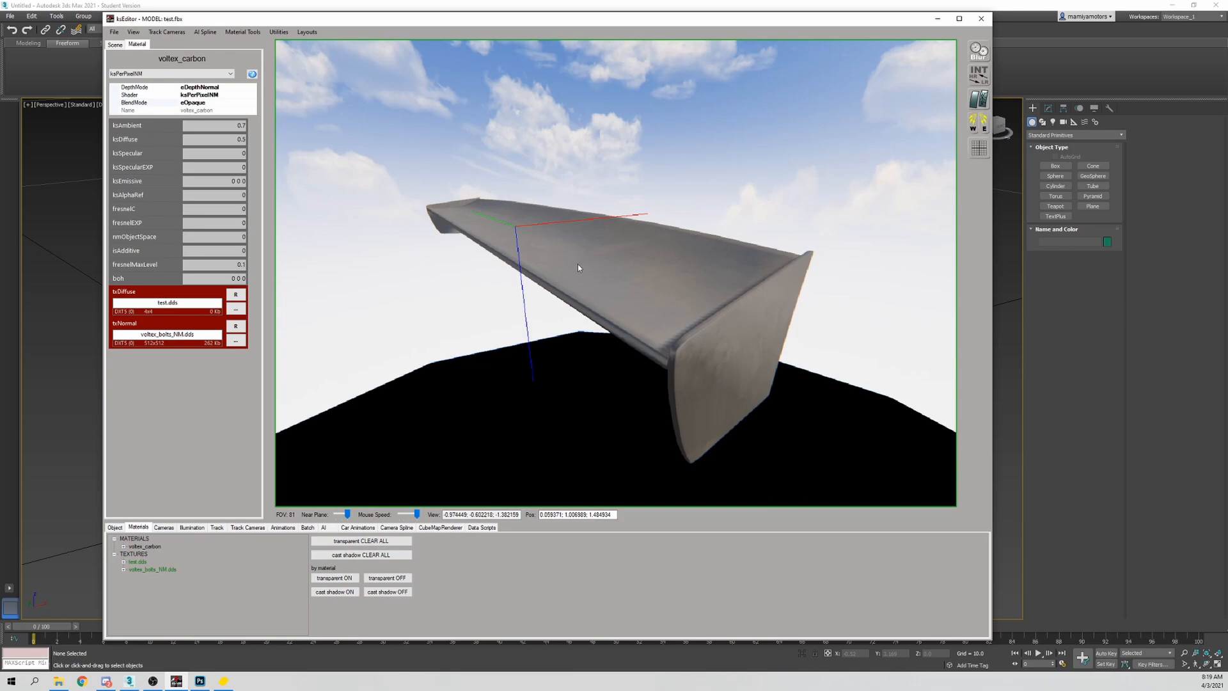
left_click(237, 341)
scroll(602, 346, "up", 2)
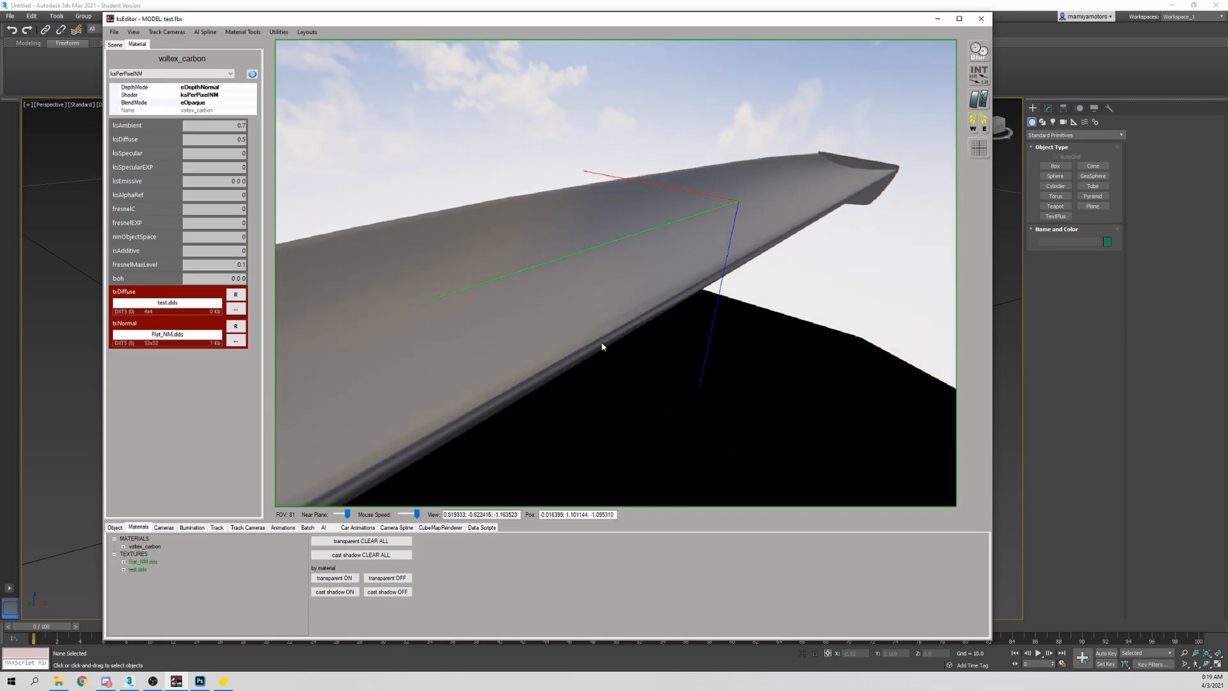
scroll(602, 346, "down", 4)
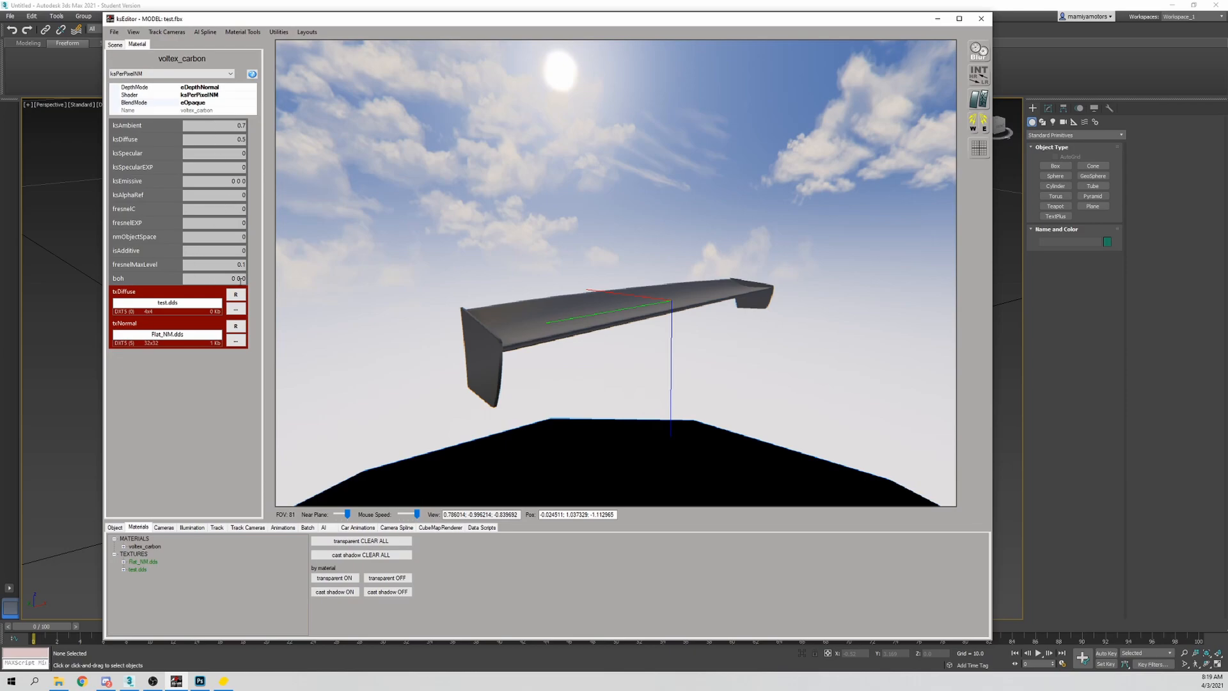
Change voltex_carbon's shader to ksPerPixelNM_UVMult
left_click_drag(239, 238, 253, 242)
right_click_drag(446, 252, 397, 255)
left_click(148, 74)
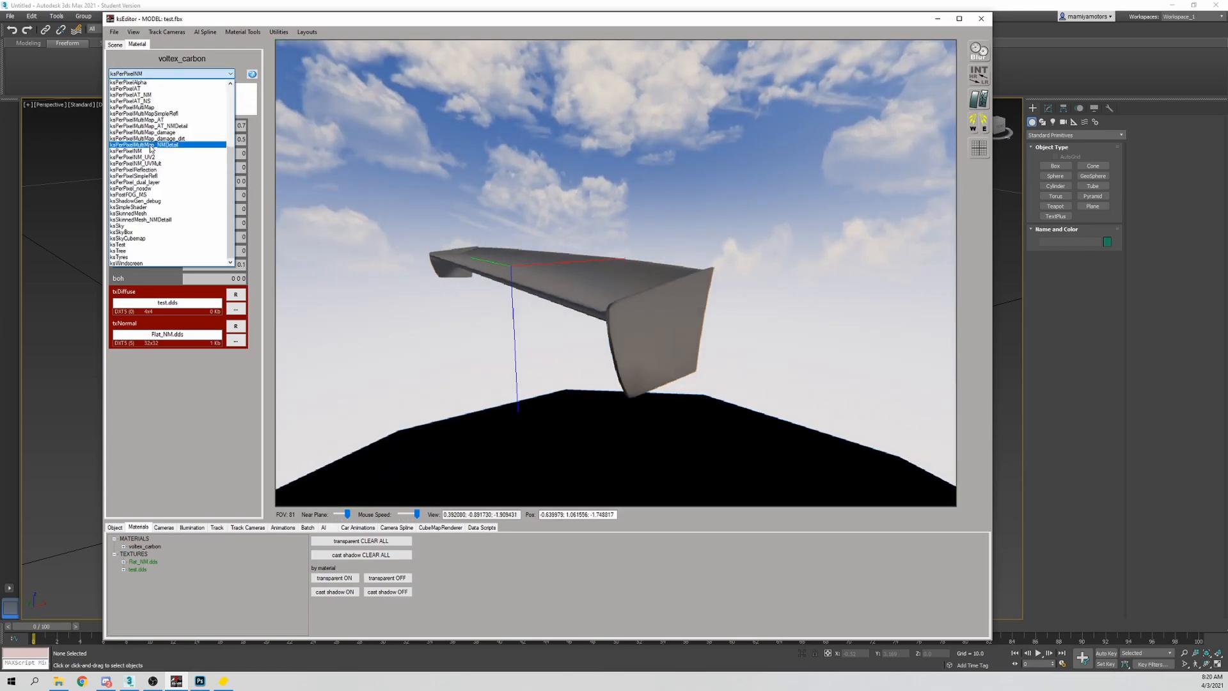
right_click_drag(444, 216, 508, 216)
left_click(166, 74)
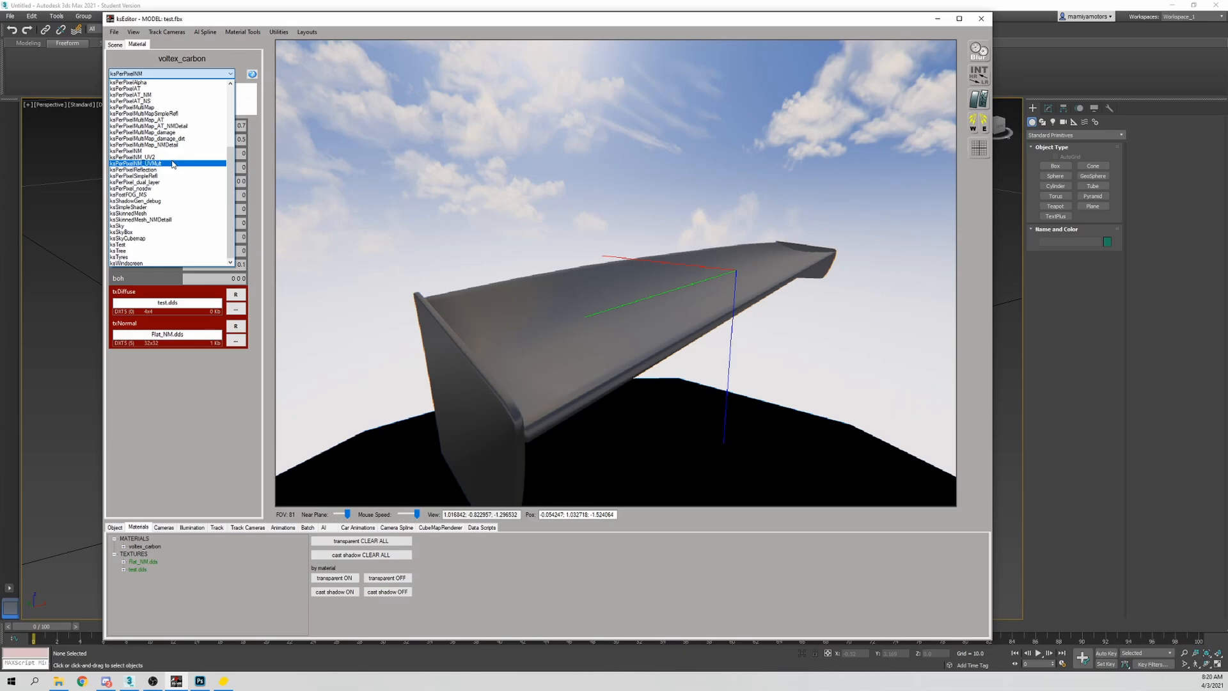
left_click(173, 164)
Load MAT_Carbon.dds as the txDiffuse texture and check the carbon pattern on the wing from both sides
left_click(236, 322)
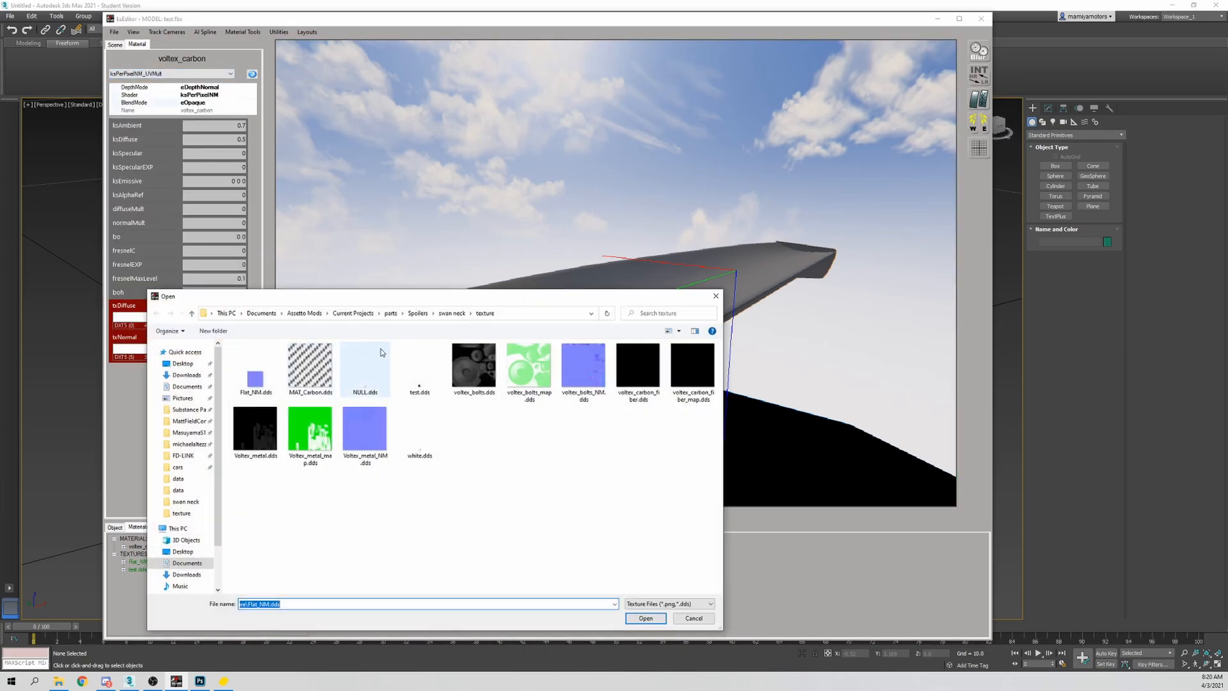
left_click(323, 371)
double_click(323, 370)
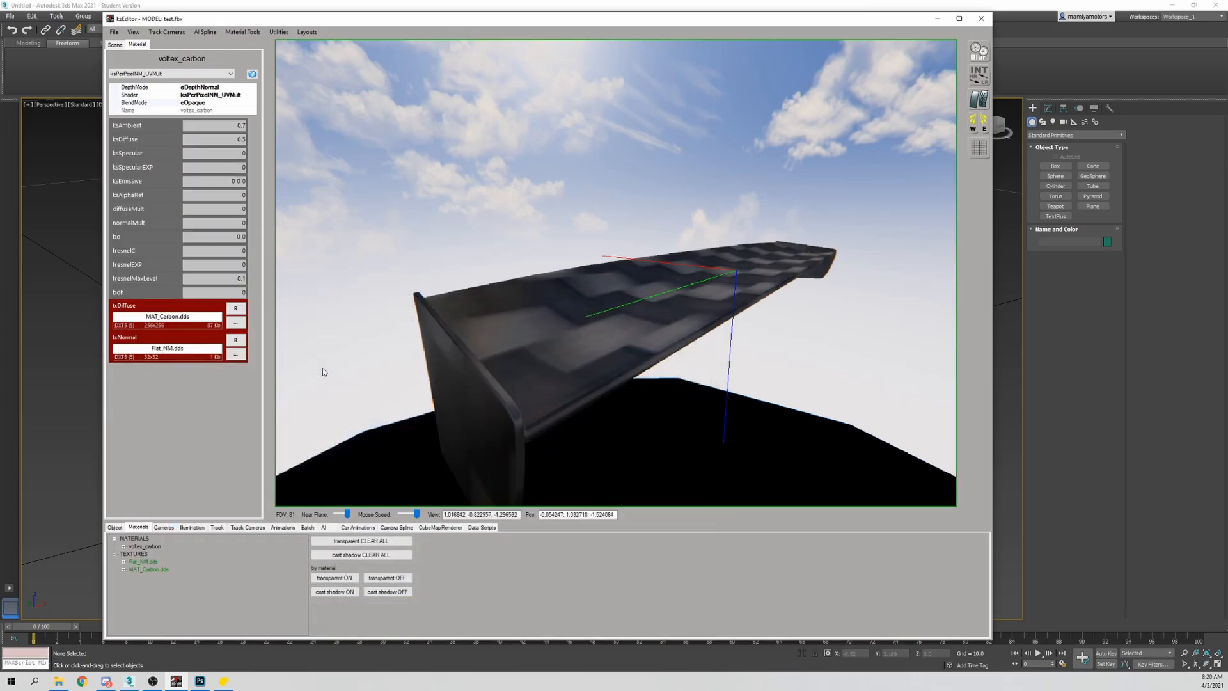
left_click_drag(360, 363, 444, 376)
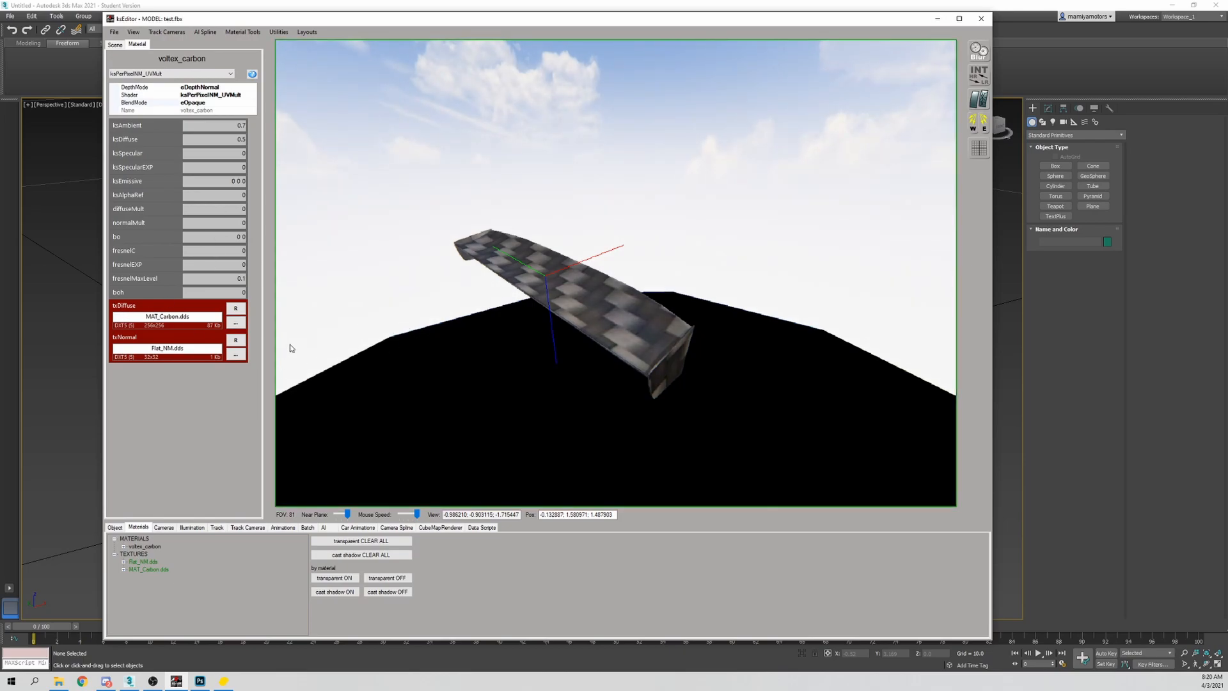
left_click_drag(545, 316, 616, 308, "alt")
key("Down")
key("Left")
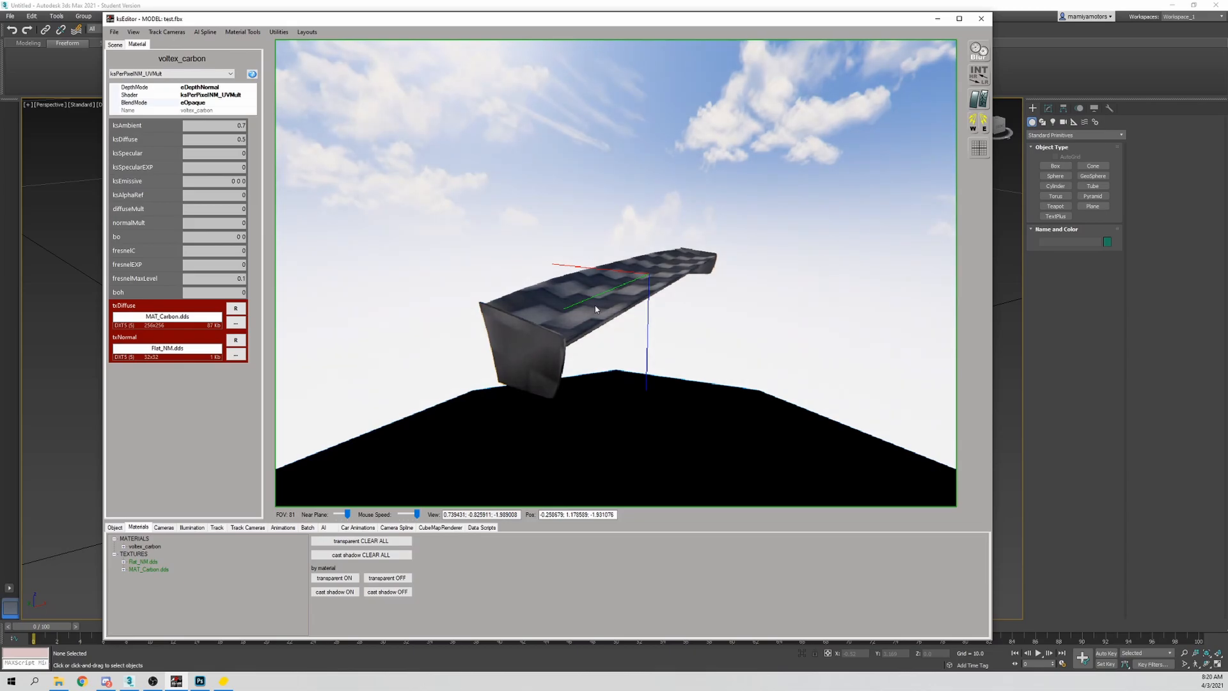
Switch to 3ds Max, add an Unwrap UVW modifier to the main wing and open its UV editor
left_click(92, 278)
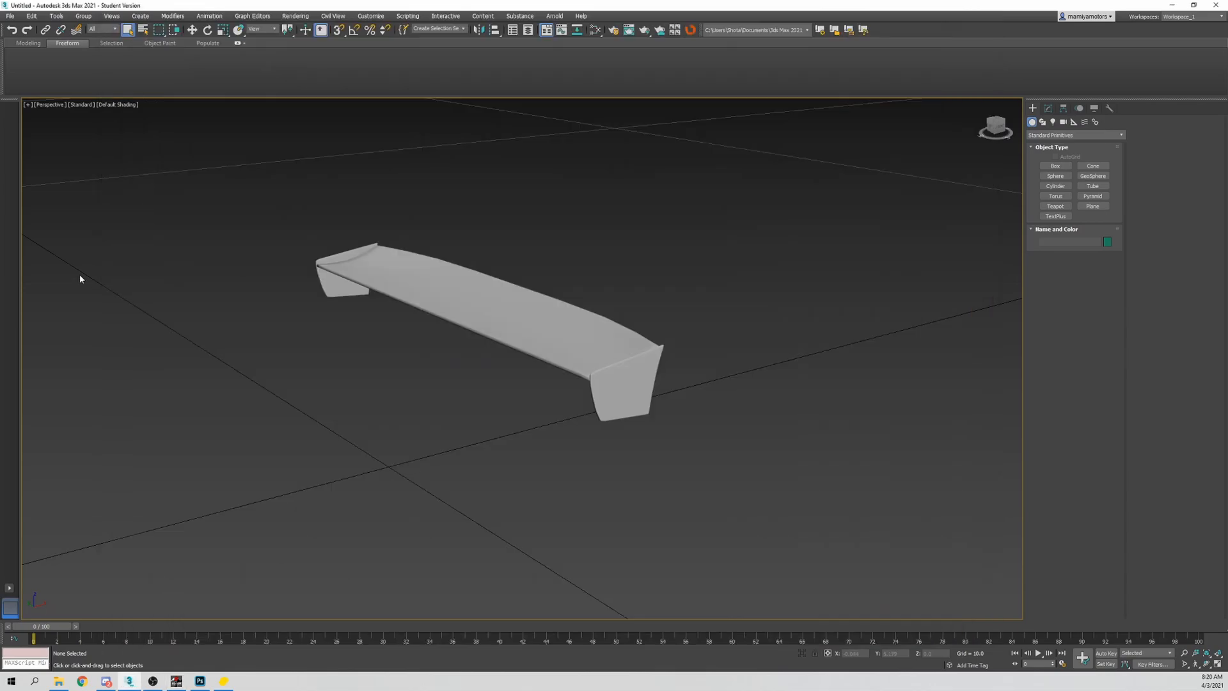
left_click(535, 302)
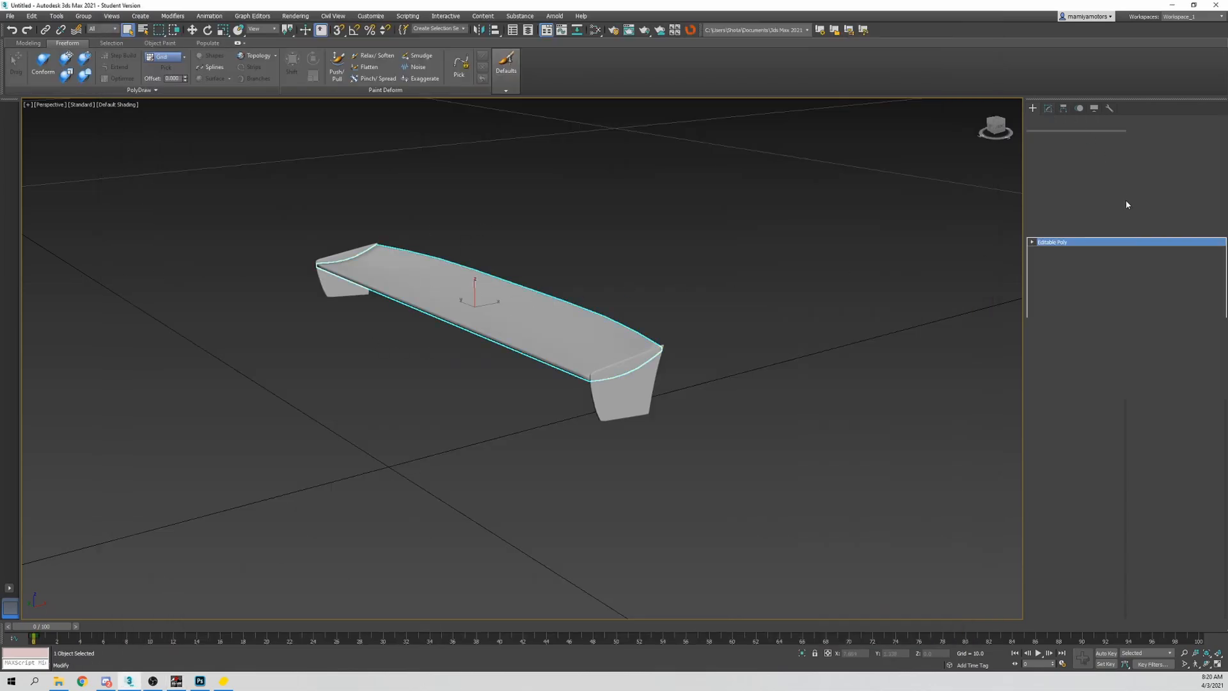
left_click(1101, 185)
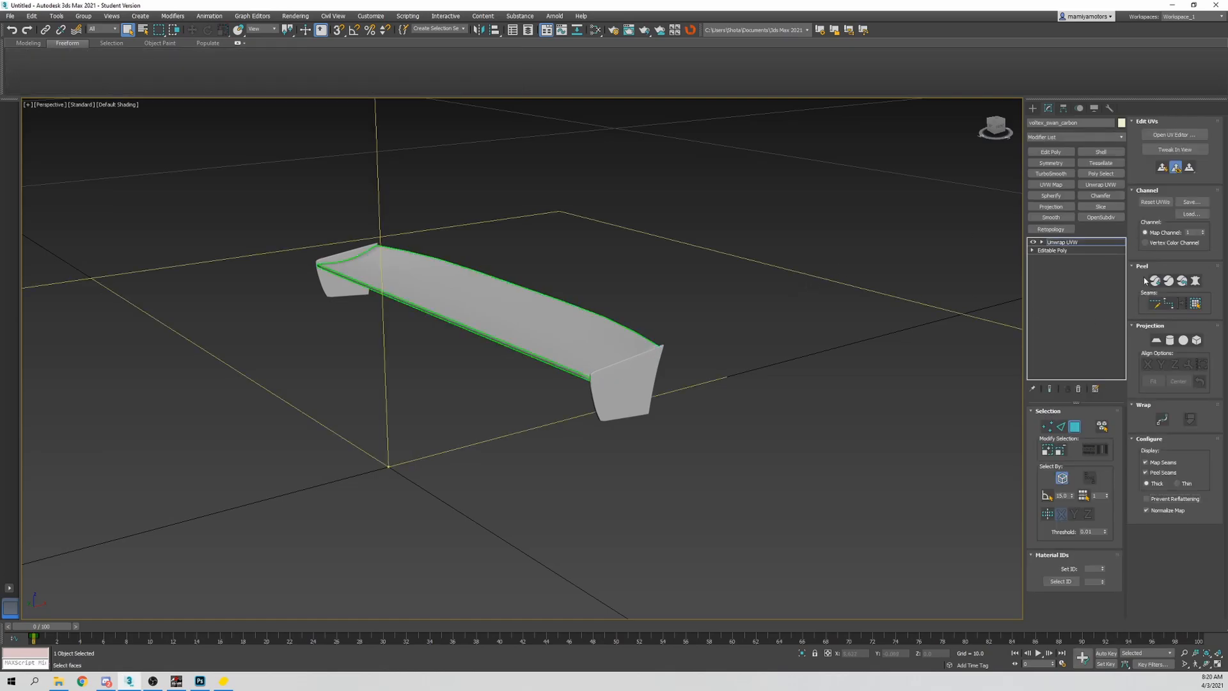
left_click(1175, 135)
Try scaling all of the wing's UVs in the UV editor, undo the scaling and clear the selection
key("ctrl+a")
middle_click_drag(299, 328, 311, 330)
key("r")
left_click_drag(296, 316, 267, 233)
key("ctrl+z")
key("w")
middle_click_drag(362, 290, 363, 289)
left_click(364, 289)
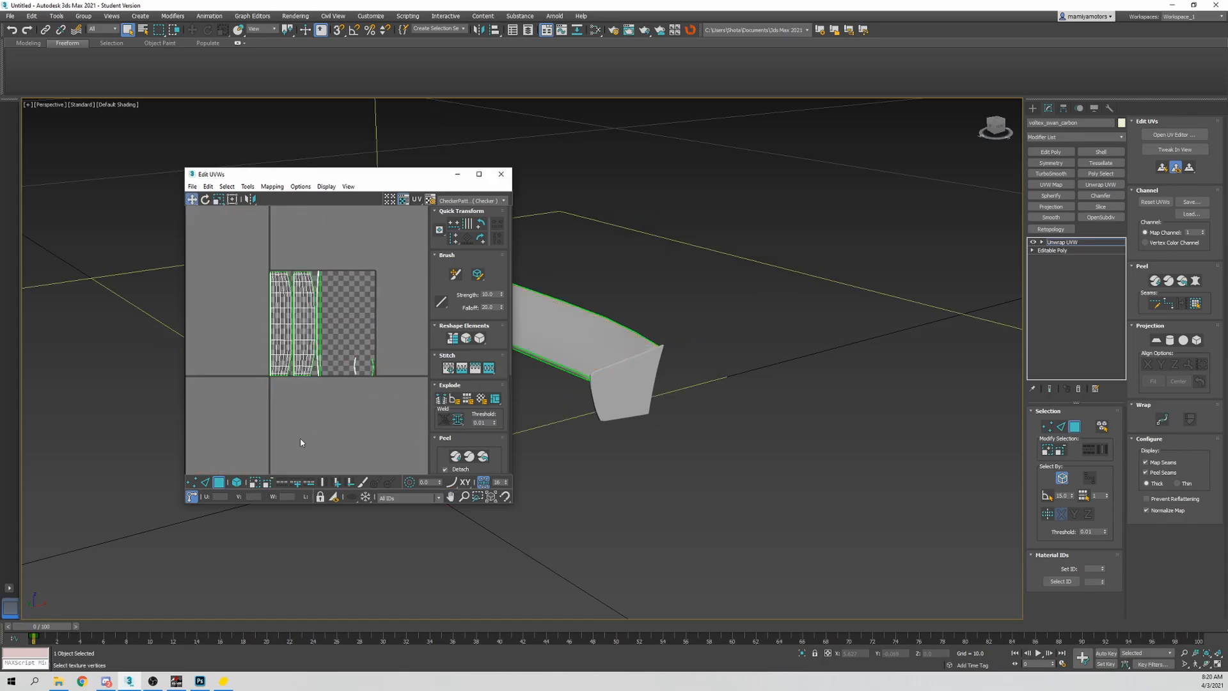
Switch back to ksEditor, inspect the carbon pattern on the wing and look through the available txDiffuse textures
left_click(183, 681)
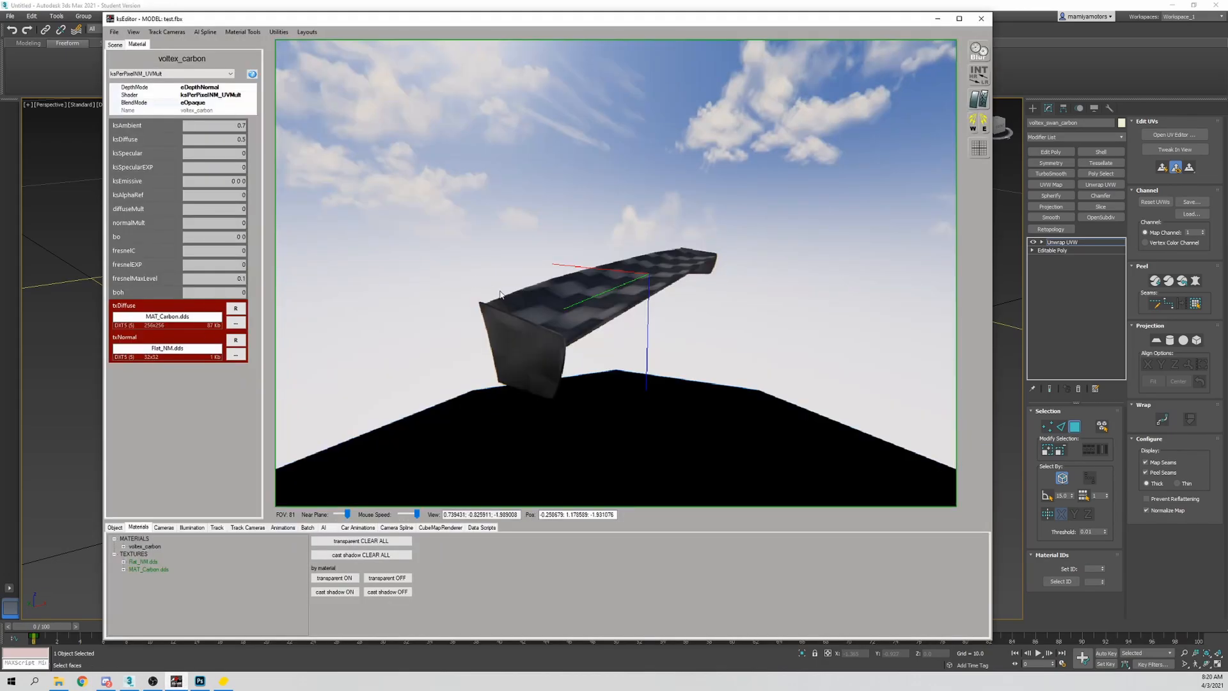
scroll(546, 294, "up", 2)
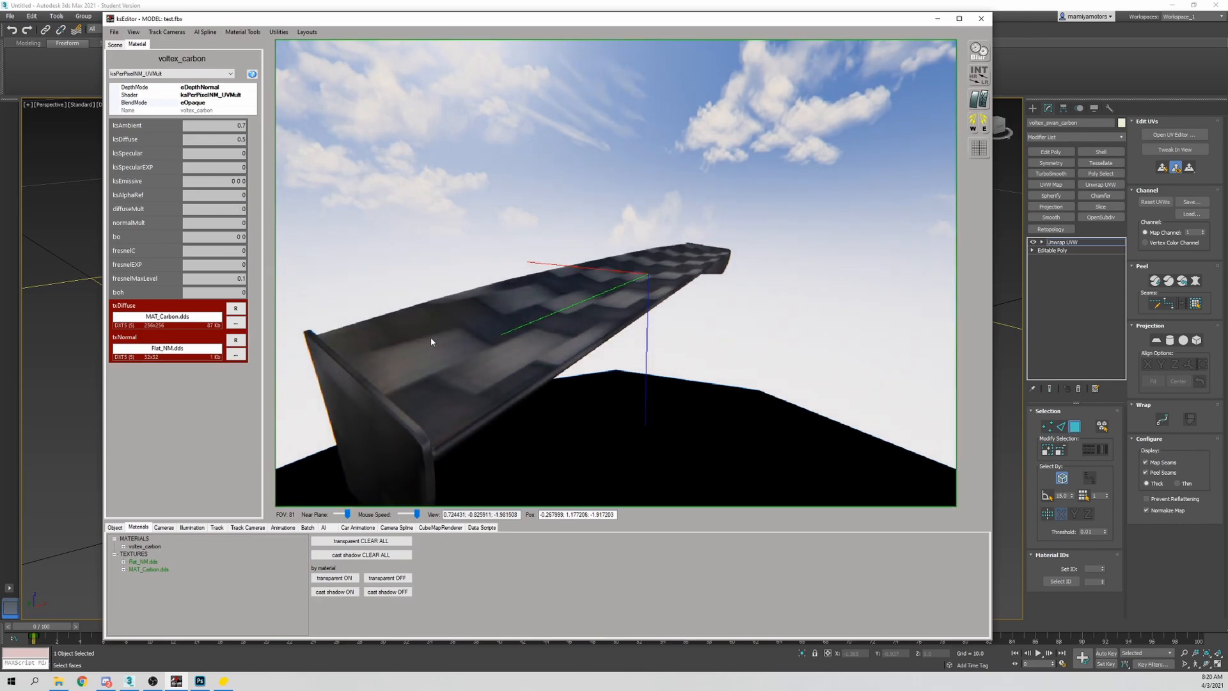
left_click_drag(431, 336, 470, 348)
scroll(471, 348, "down", 2)
left_click(235, 322)
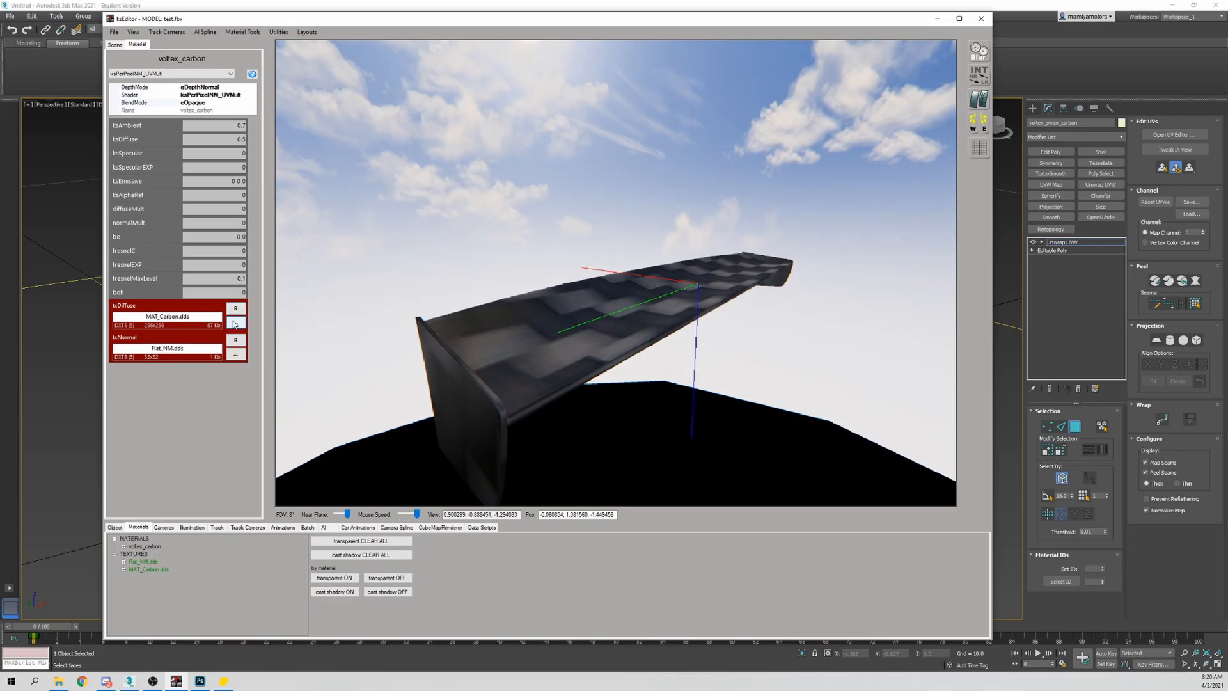
left_click_drag(341, 297, 492, 263)
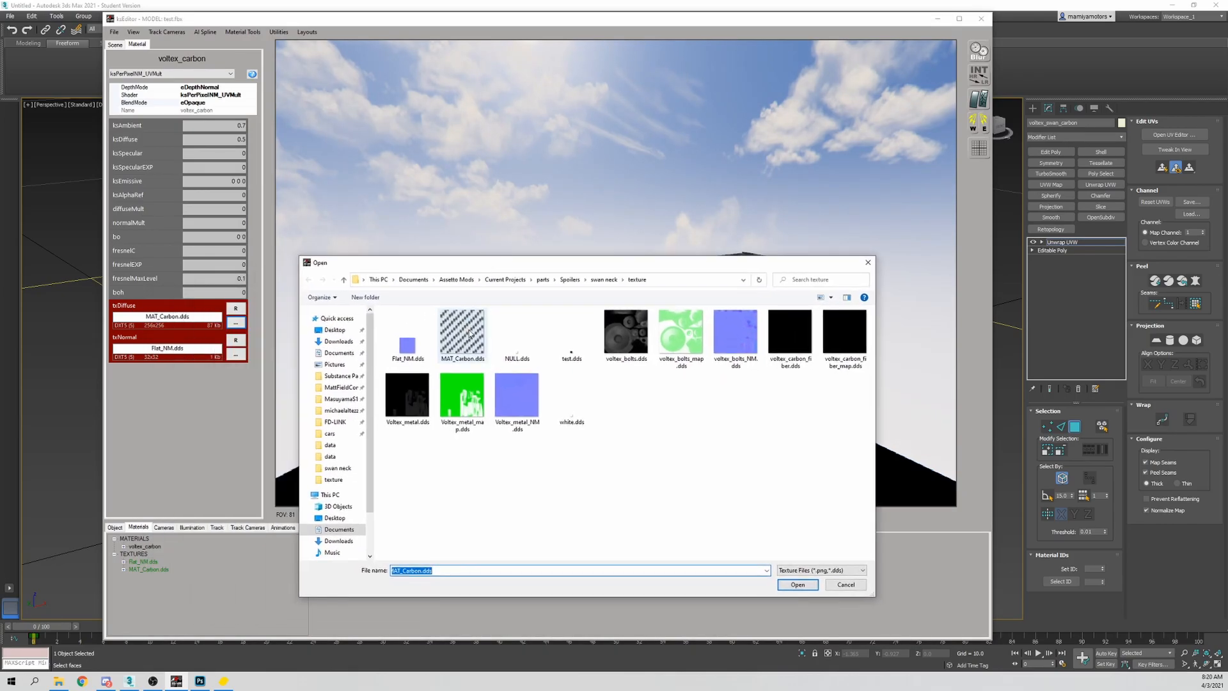
left_click(868, 262)
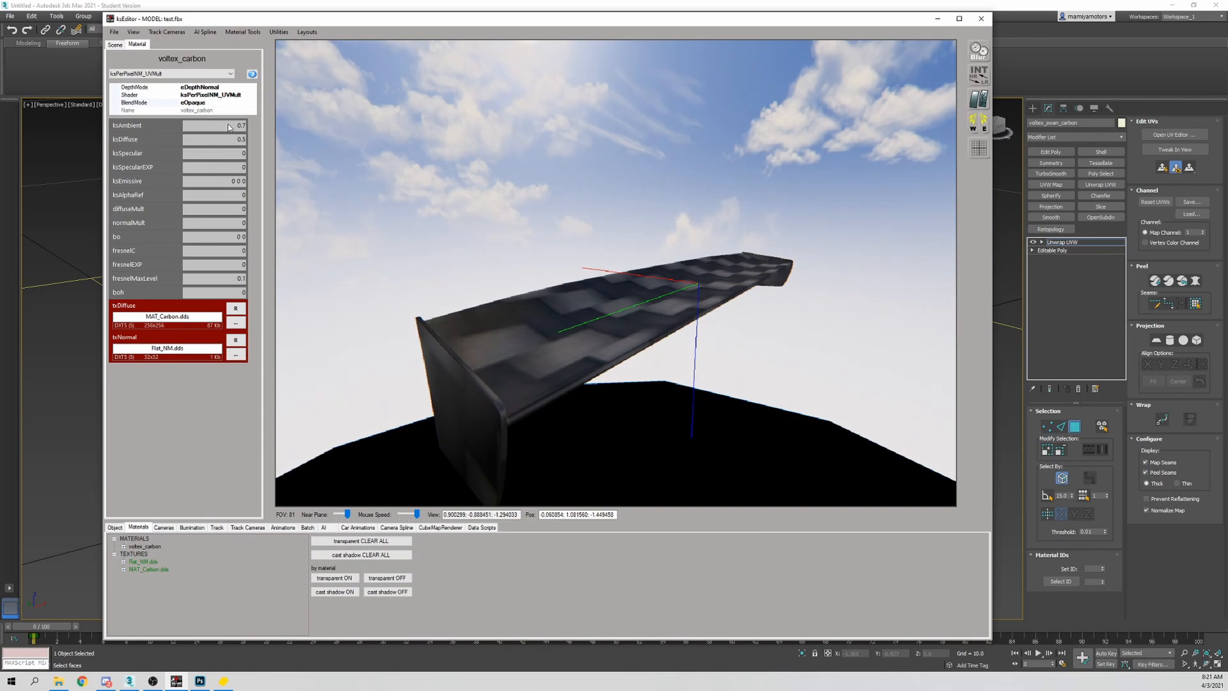
Set voltex_carbon's diffuseMult to 10 to tile the carbon texture more finely across the wing
double_click(241, 209)
left_click(673, 333)
right_click_drag(440, 267, 448, 277)
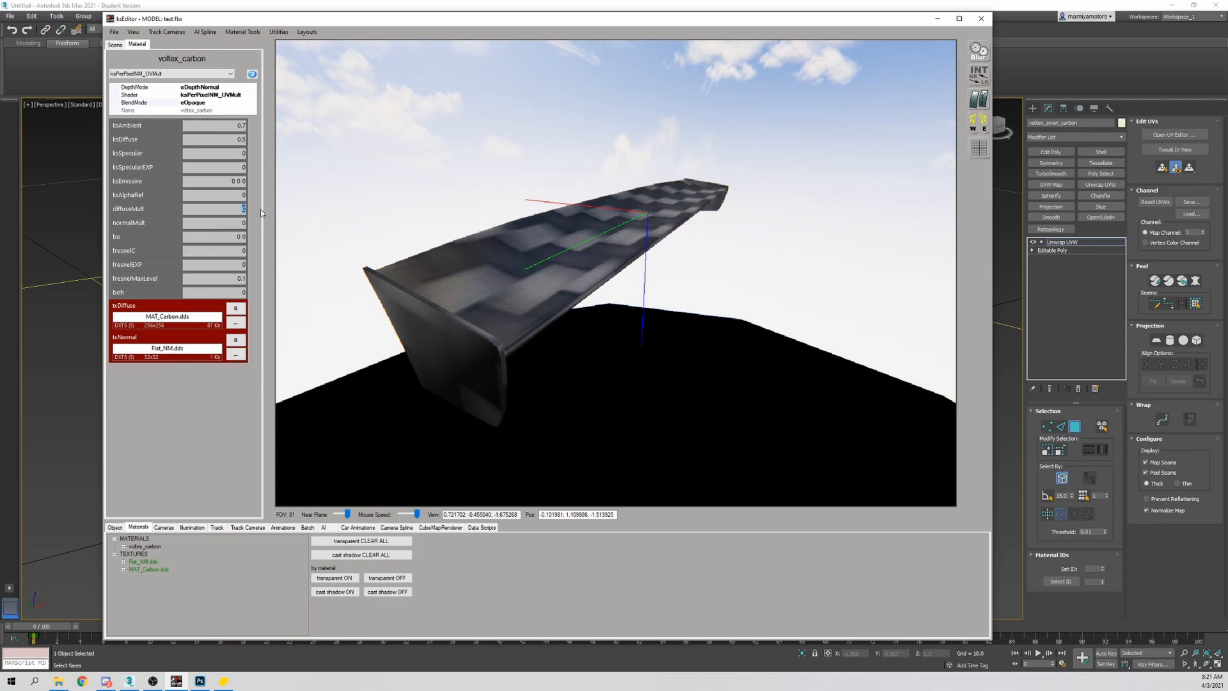
type("1")
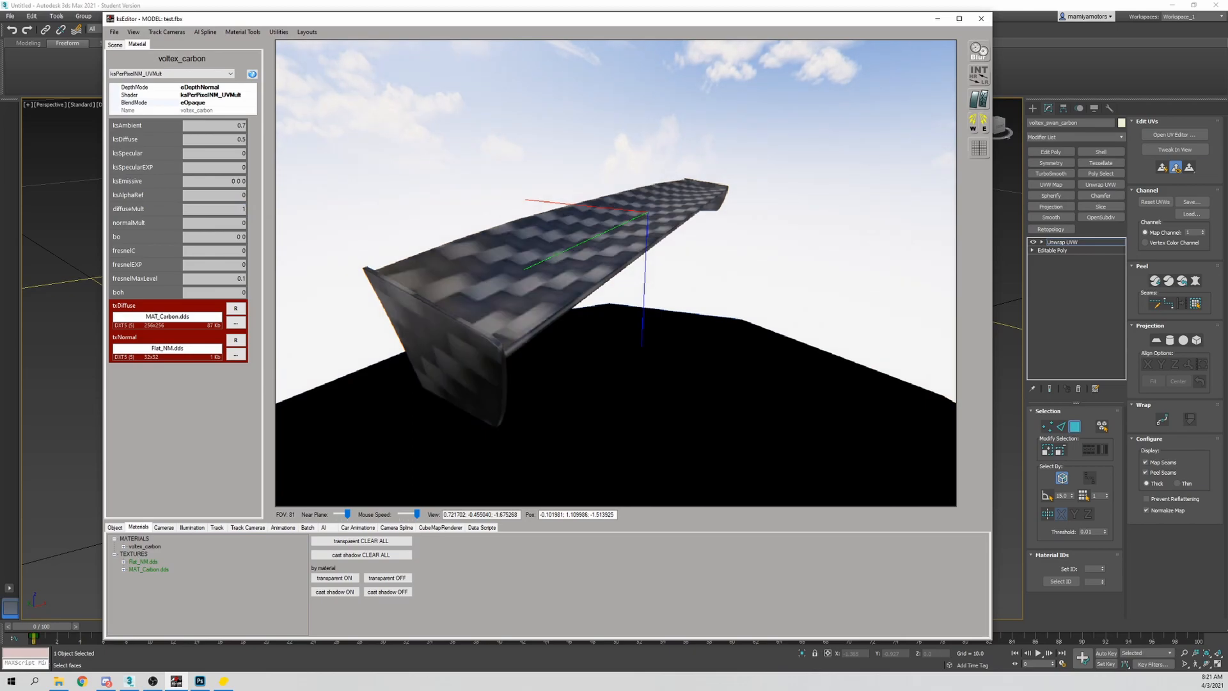
type("0")
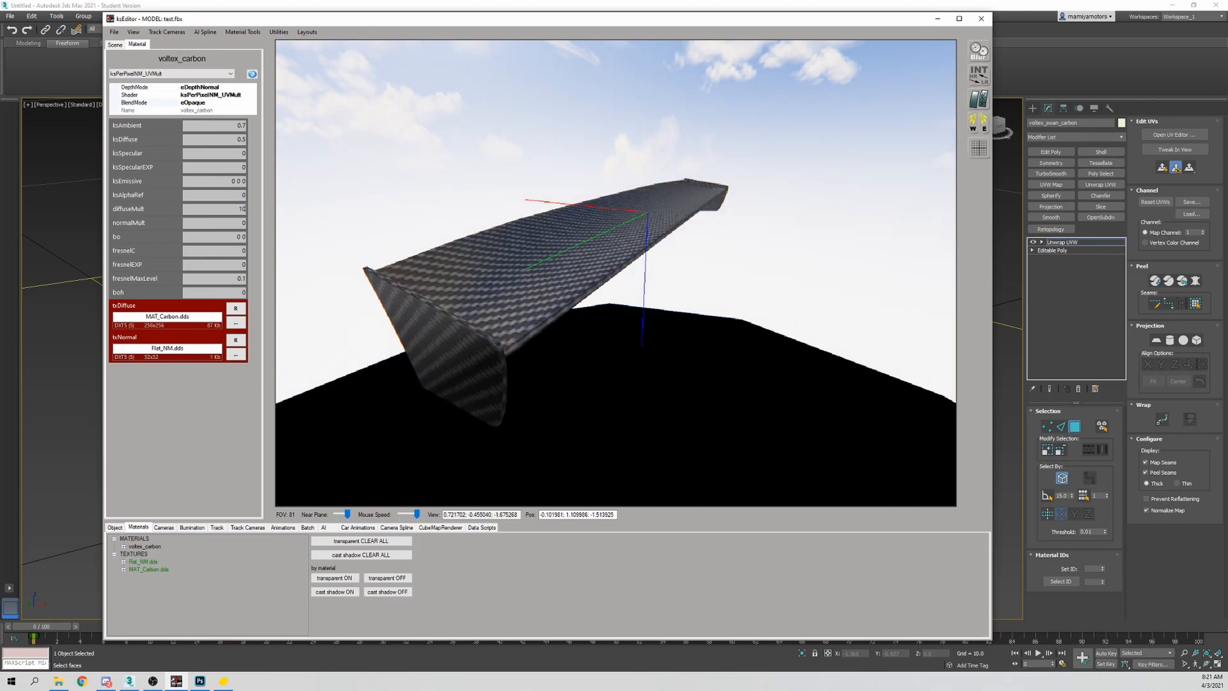
Try a diffuseMult of 15 on voltex_carbon, and set it to 30 for a much finer carbon weave
key("BackSpace")
key("BackSpace")
type("5")
key("BackSpace")
type("15")
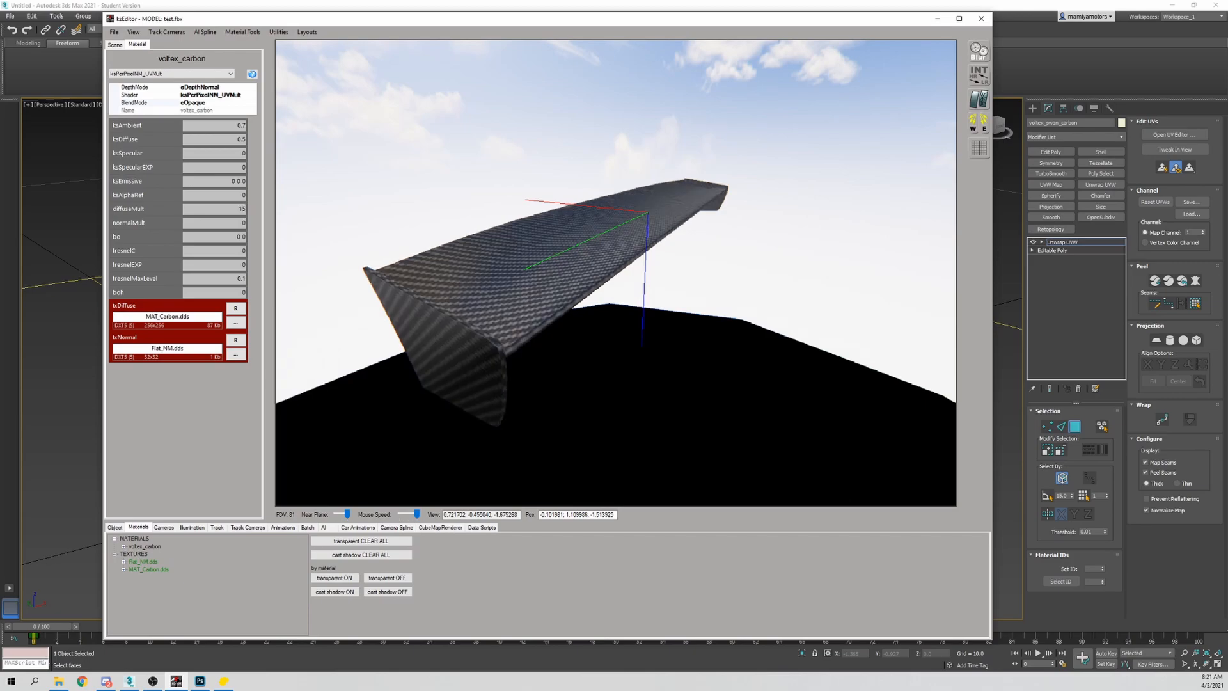
key("BackSpace")
key("BackSpace")
type("30")
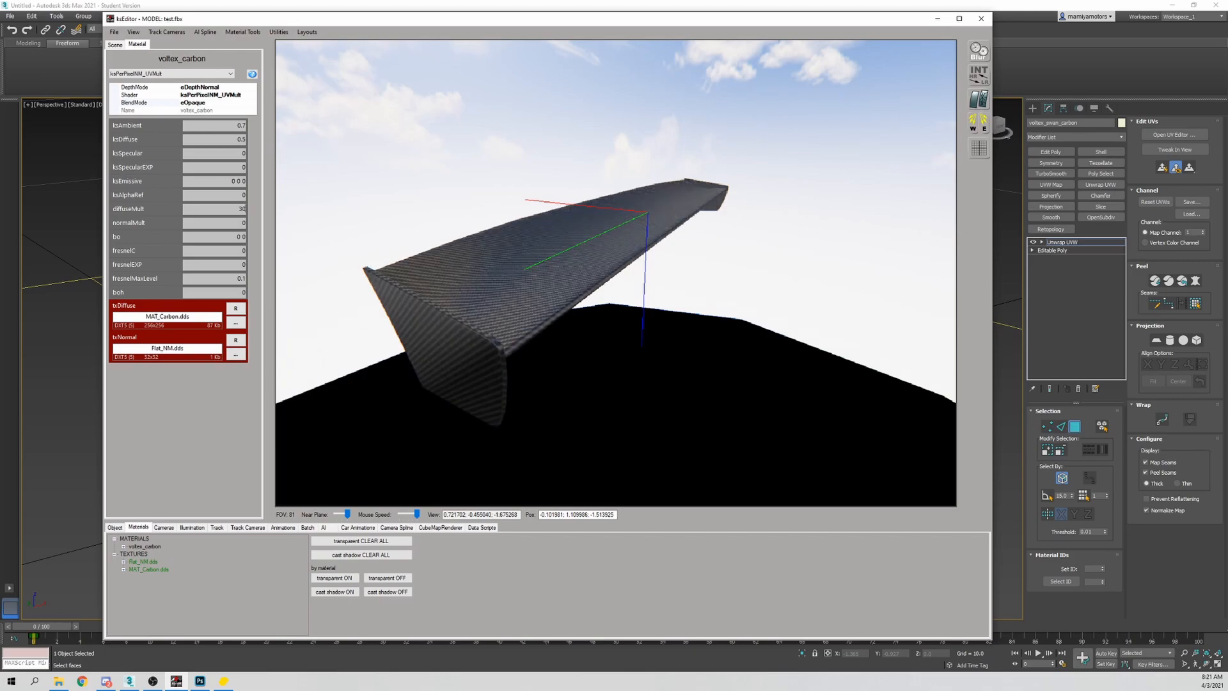
Inspect the finer carbon weave on the wing's surface and end plates from both ends, trying a normalMult of 10
left_click_drag(482, 274, 732, 286)
scroll(548, 275, "up", 5)
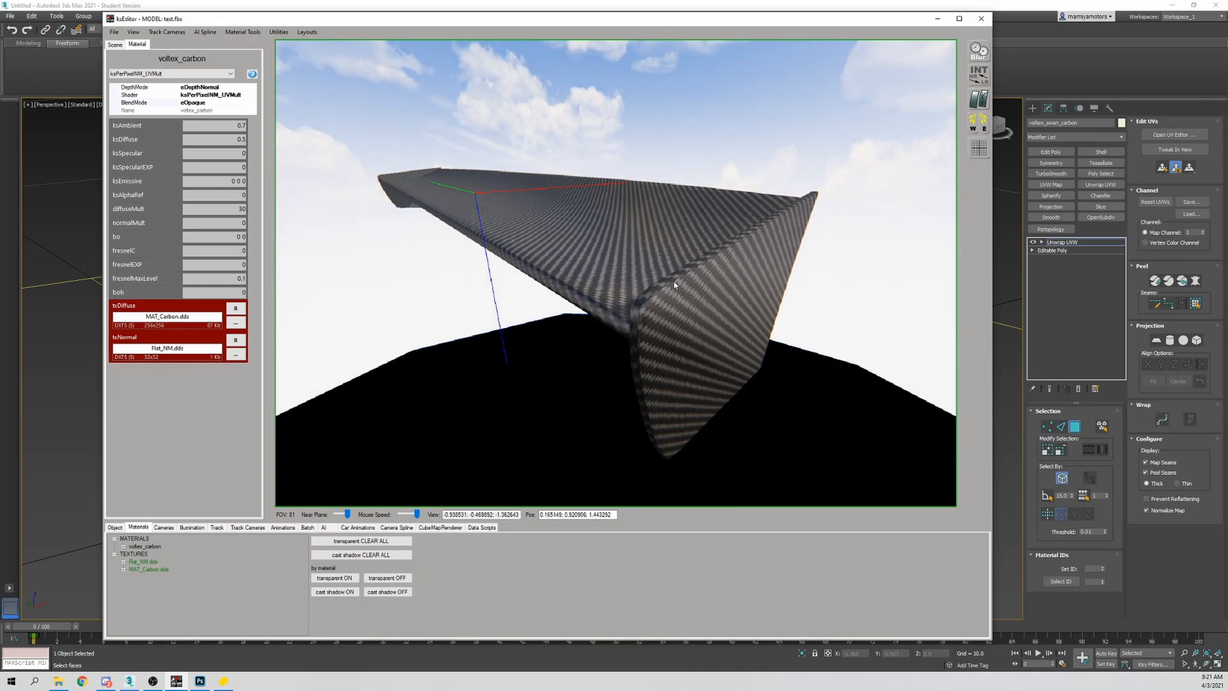
left_click_drag(727, 355, 622, 370)
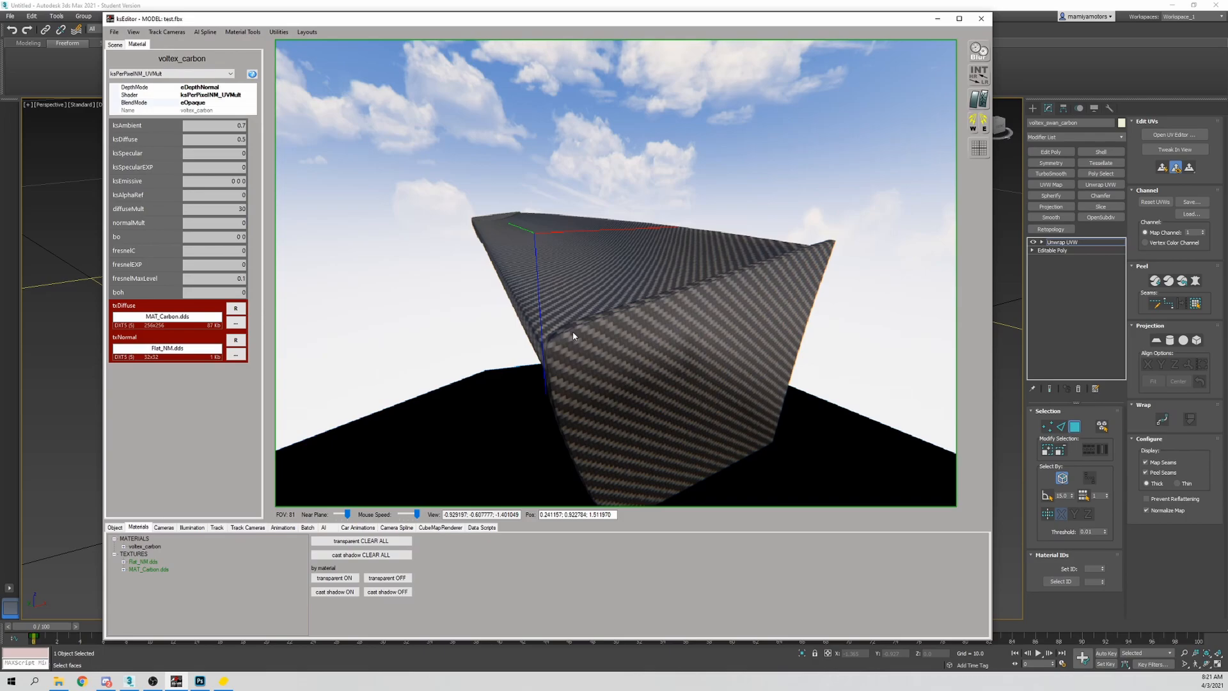
left_click_drag(588, 311, 706, 243)
left_click_drag(606, 390, 324, 266)
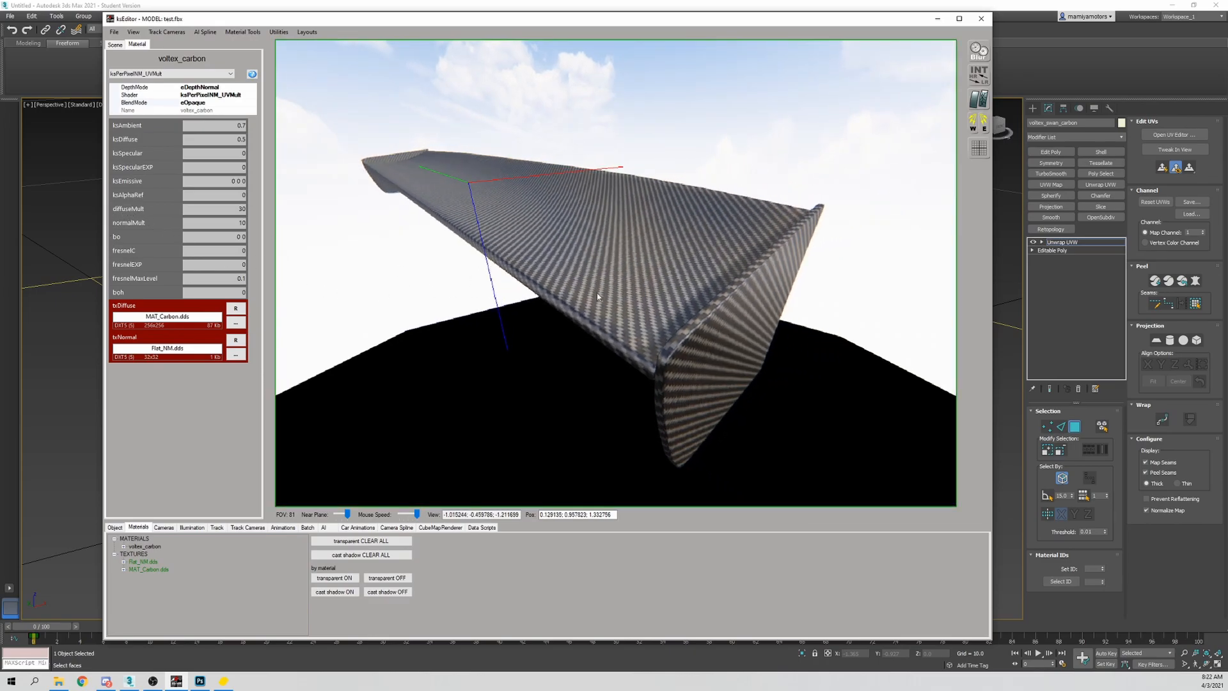
mouse_move(596, 265)
left_mouse_down()
mouse_move(647, 256)
mouse_move(669, 268)
mouse_move(575, 270)
left_mouse_up()
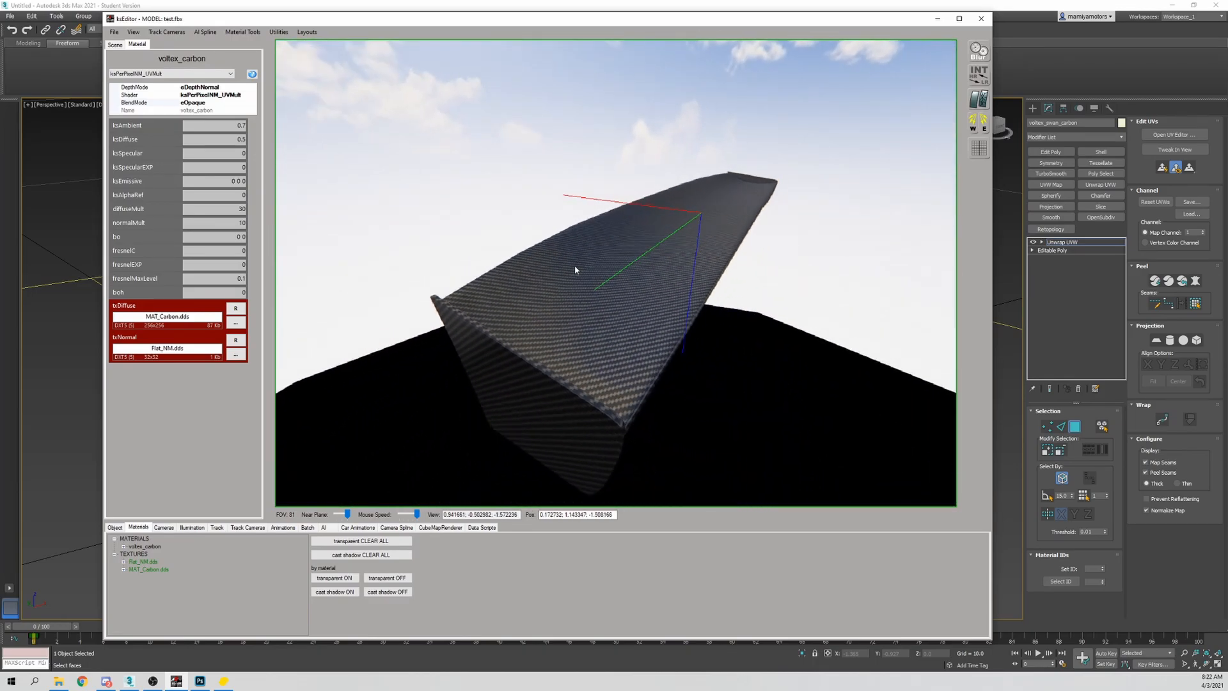
Set voltex_carbon's normalMult to 0 and check the weave on the wing surface up close and from further back
double_click(240, 222)
type("0")
left_click_drag(454, 364, 506, 351)
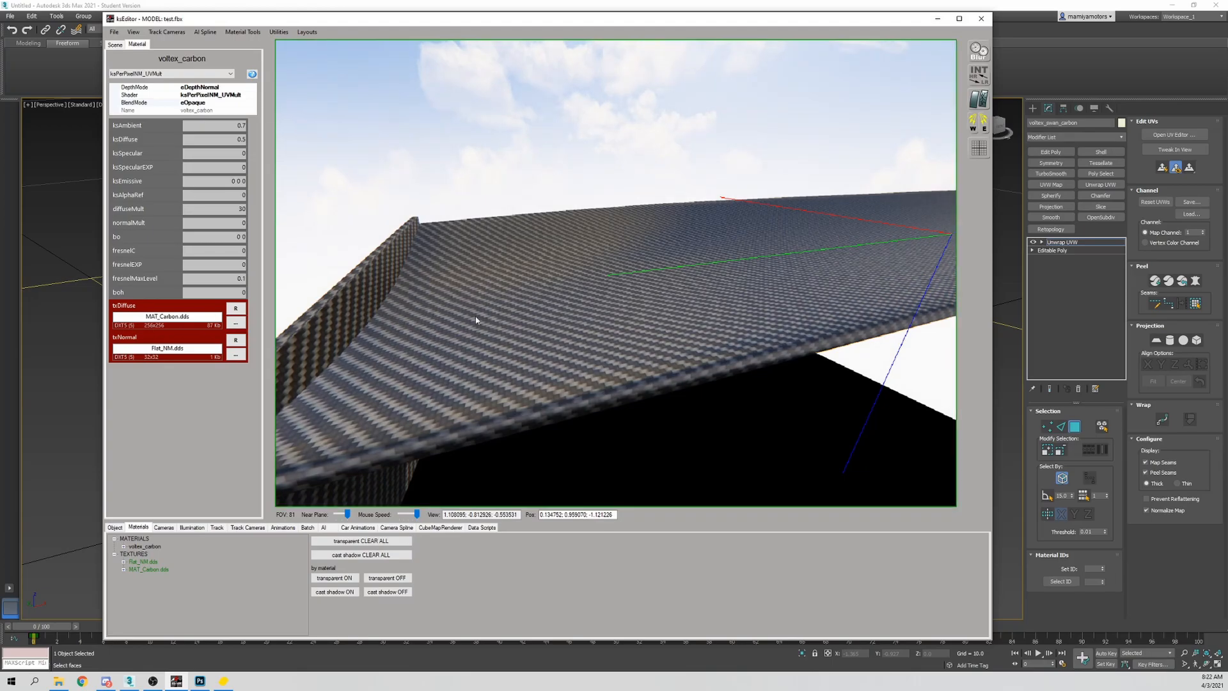
left_click_drag(455, 316, 493, 317)
scroll(493, 318, "down", 3)
scroll(496, 320, "down", 4)
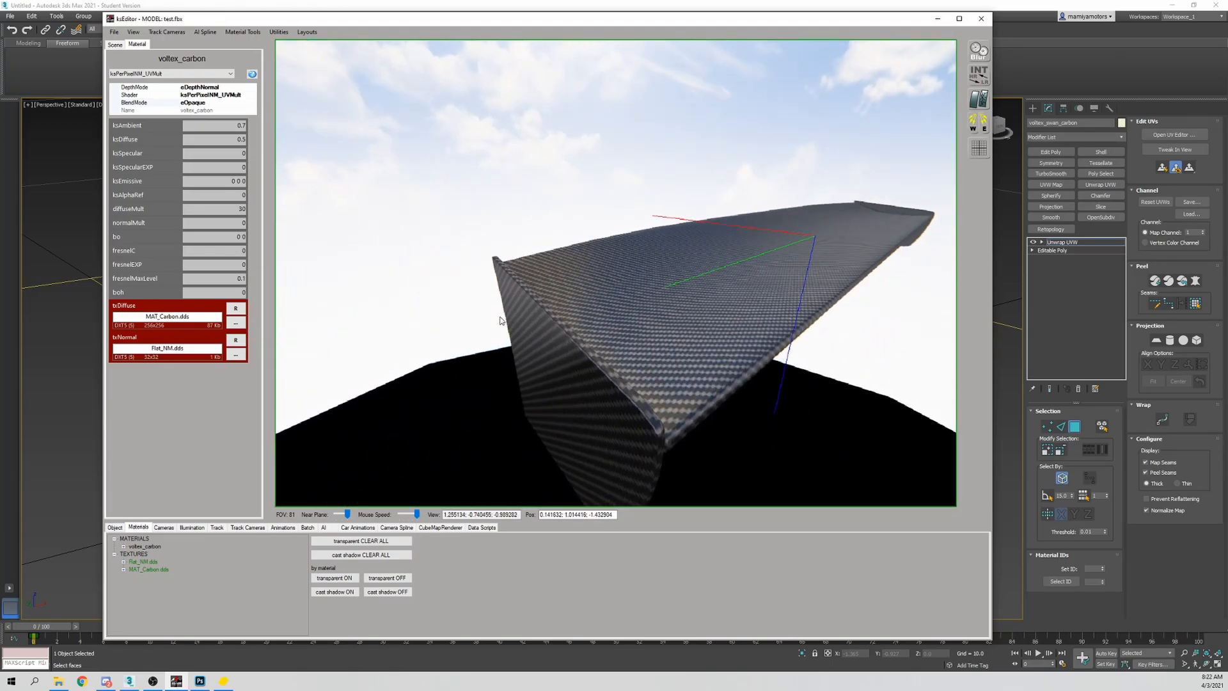
Try an extremely high fresnelMaxLevel on voltex_carbon to exaggerate its reflections, and clear the value
double_click(240, 278)
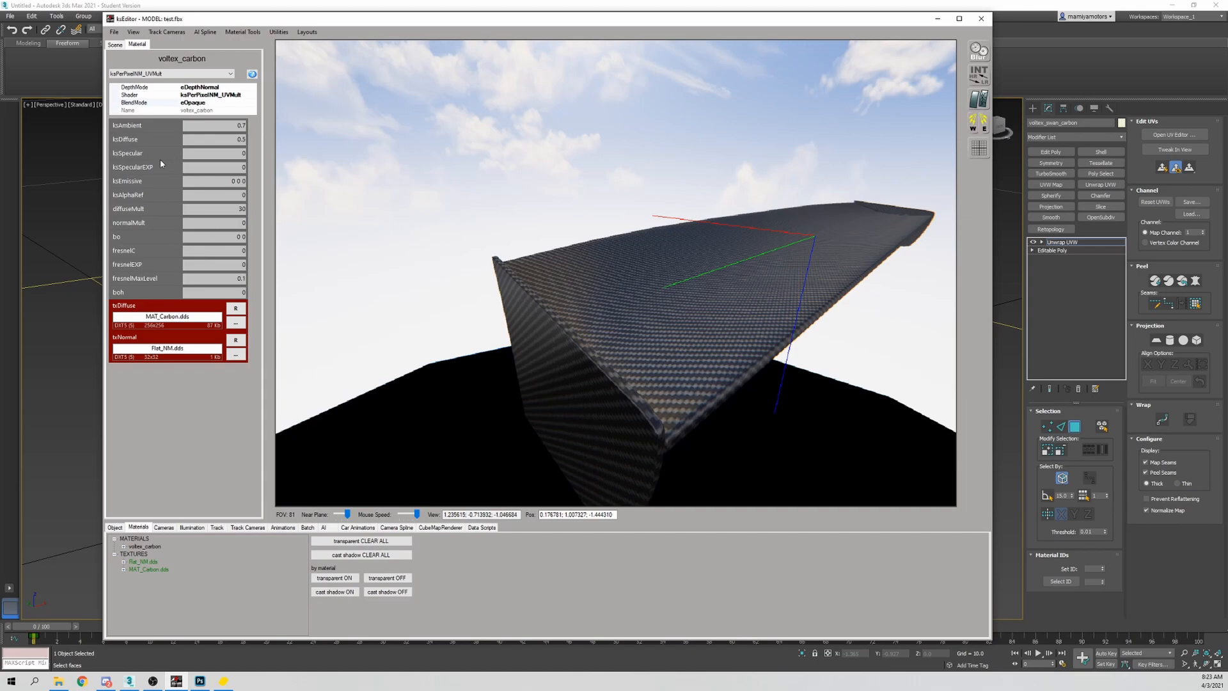
double_click(232, 280)
type("321432131323")
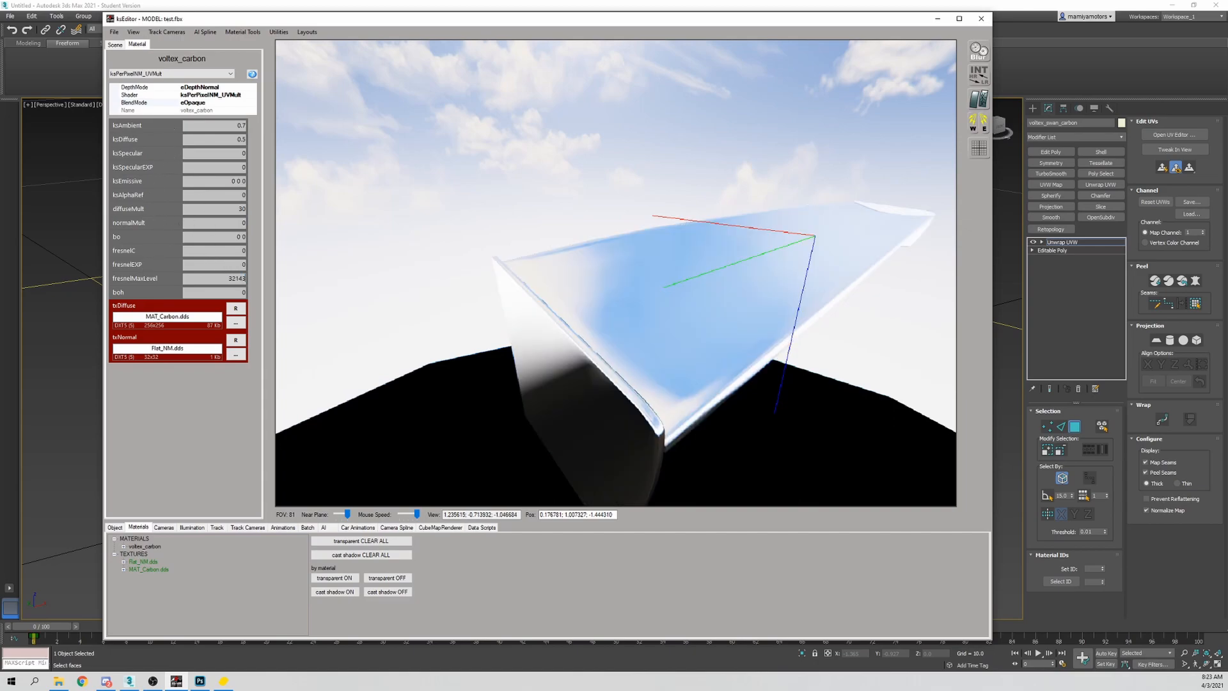
key("BackSpace")
key("BackSpace")
key("BackSpace")
key("BackSpace")
key("BackSpace")
key("BackSpace")
key("BackSpace")
key("BackSpace")
key("BackSpace")
key("BackSpace")
key("BackSpace")
key("BackSpace")
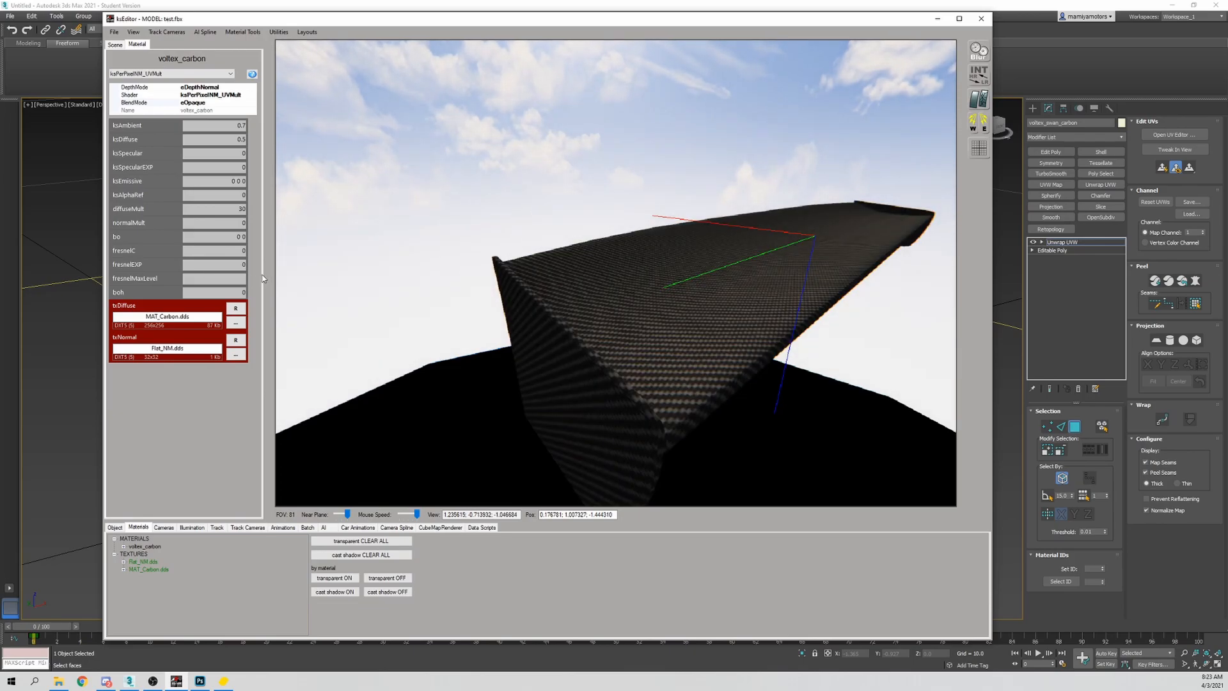
Compare fresnelMaxLevel at 323232131, 0 and an even longer value, and finish by setting it to .1
type("323232131")
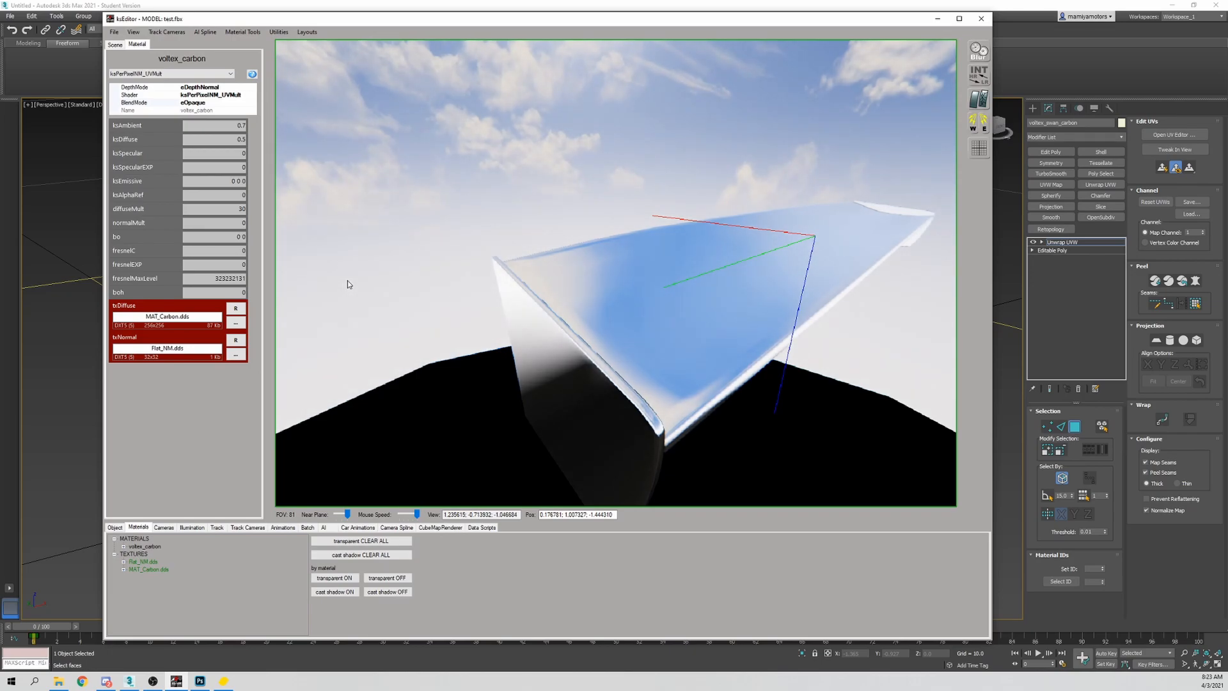
left_click_drag(195, 283, 258, 285)
type("0")
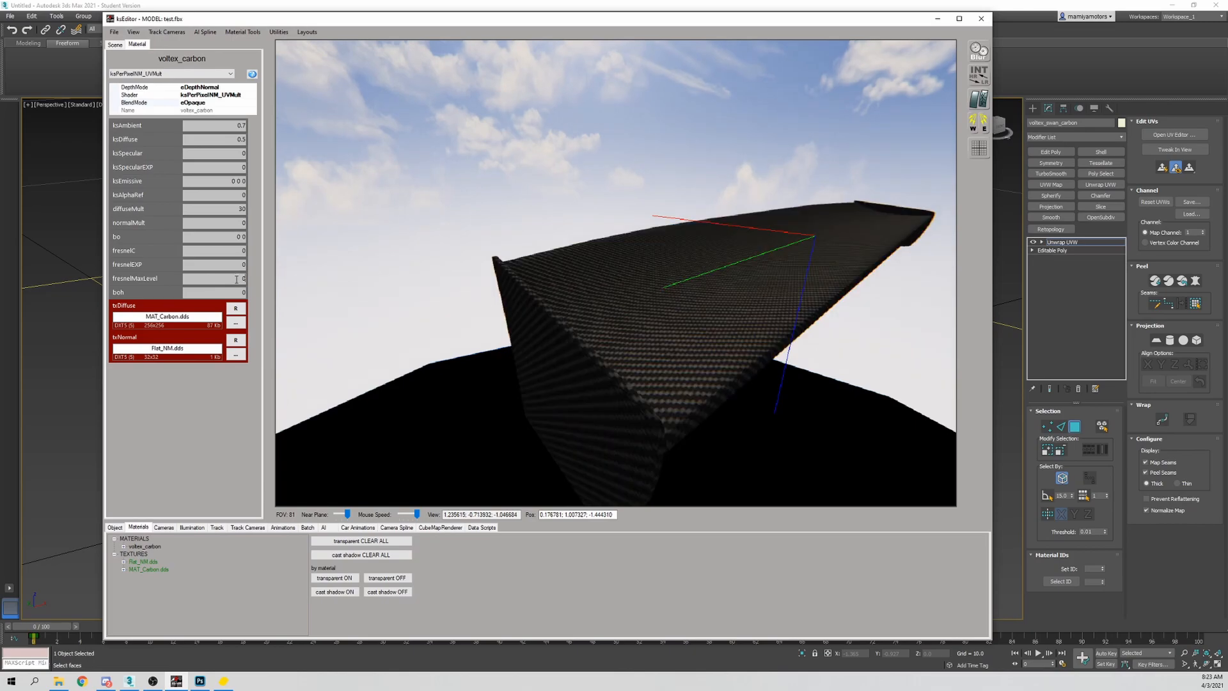
type("232")
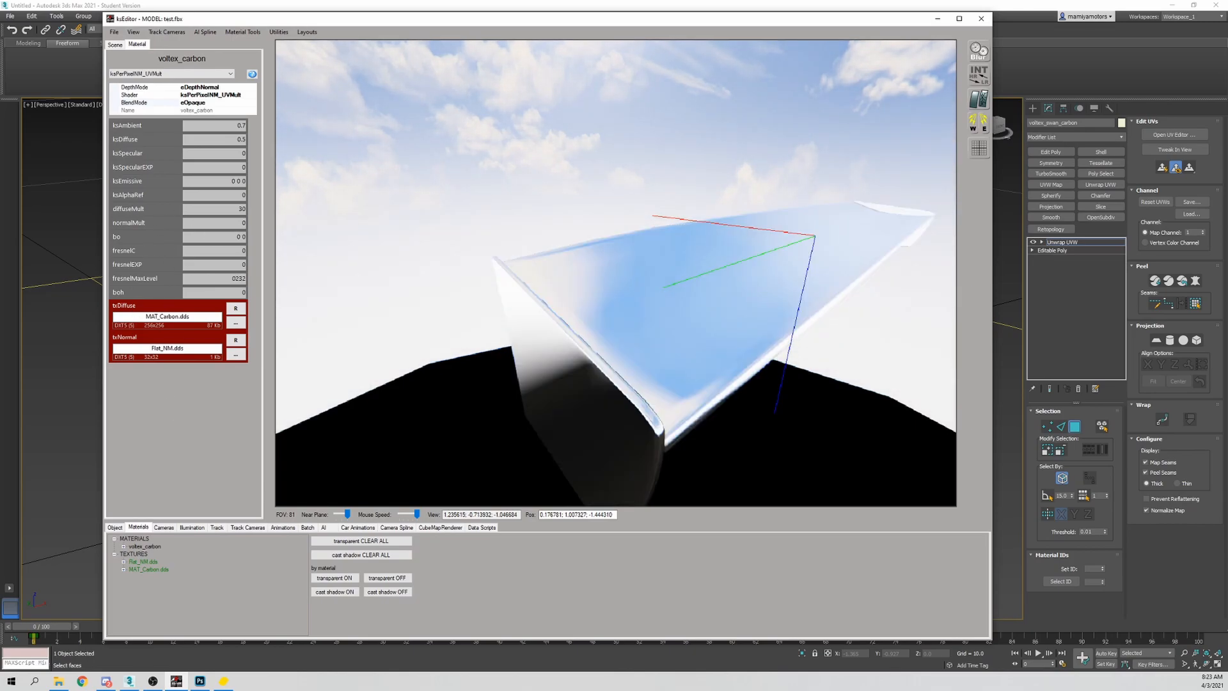
type("23232323223232322")
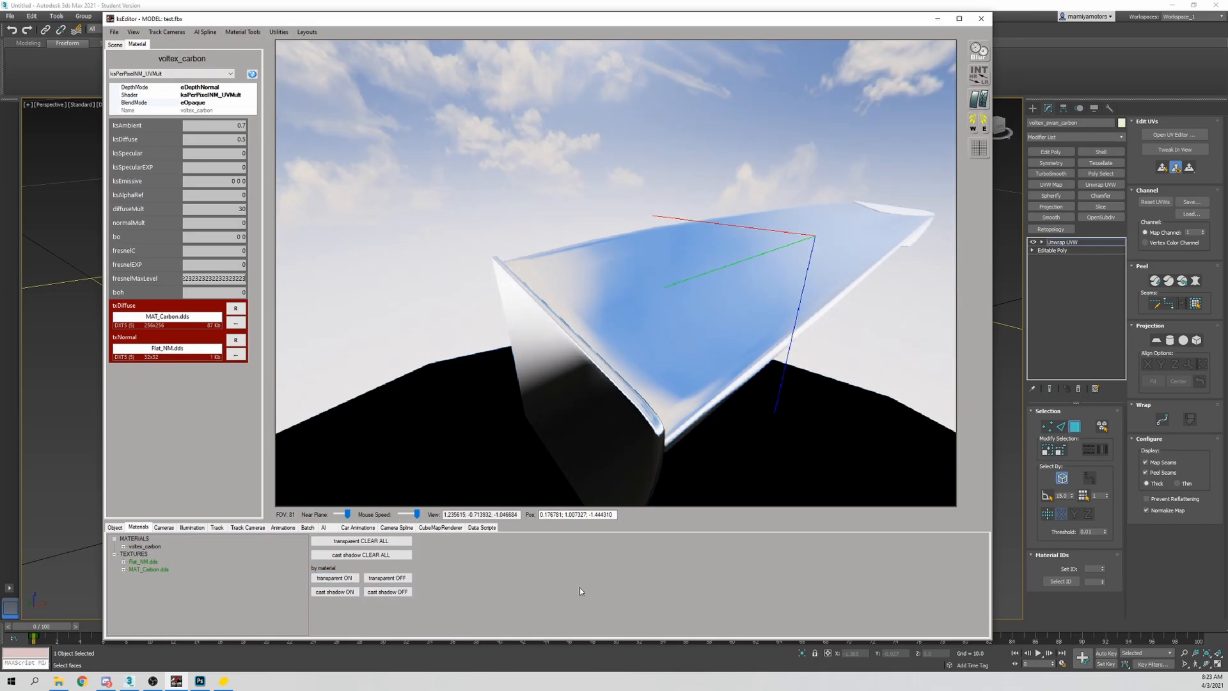
type("323233")
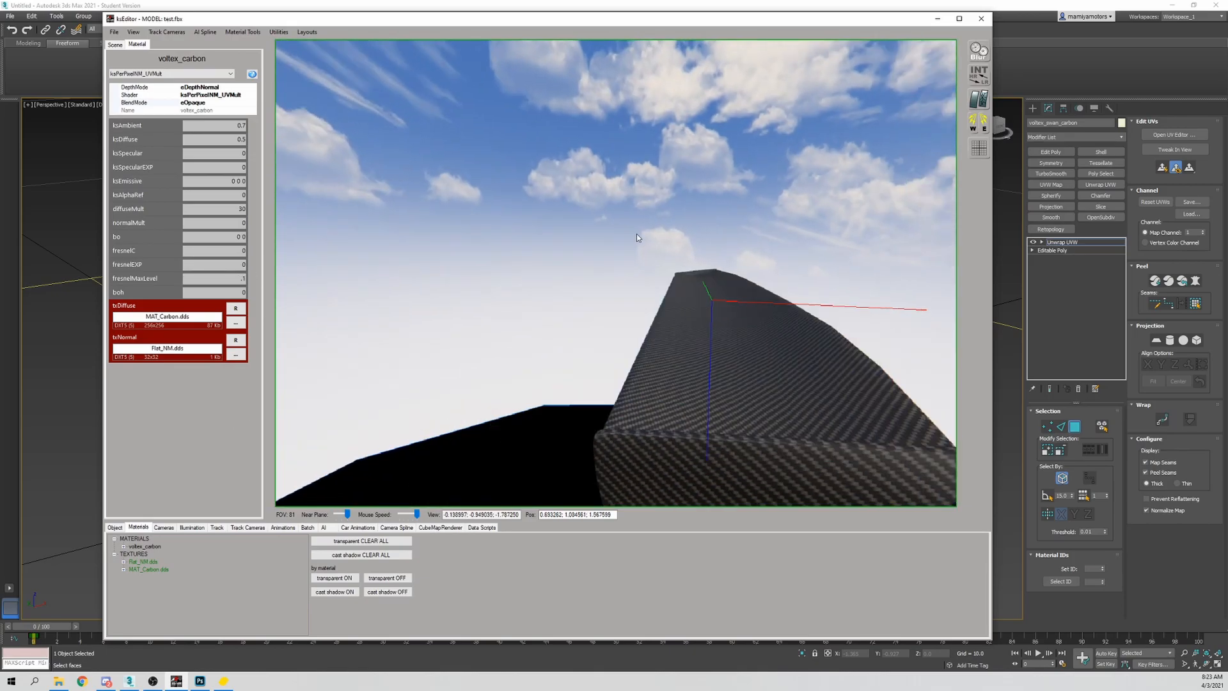
Examine the carbon wing's reflections and weave from several angles, up close and at a distance
right_click_drag(636, 233, 672, 241)
key("w")
right_click_drag(504, 285, 502, 283)
key("s")
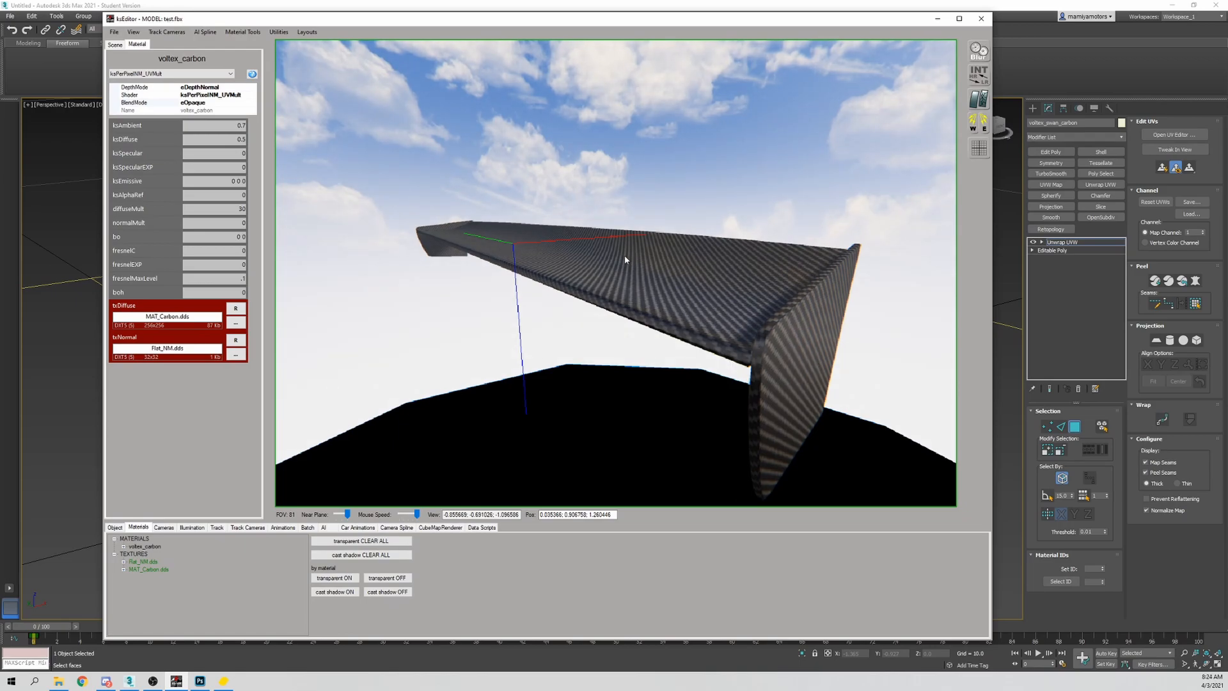
mouse_move(550, 282)
left_mouse_down()
mouse_move(505, 283)
mouse_move(578, 286)
mouse_move(575, 275)
mouse_move(545, 284)
left_mouse_up()
scroll(545, 283, "down", 5)
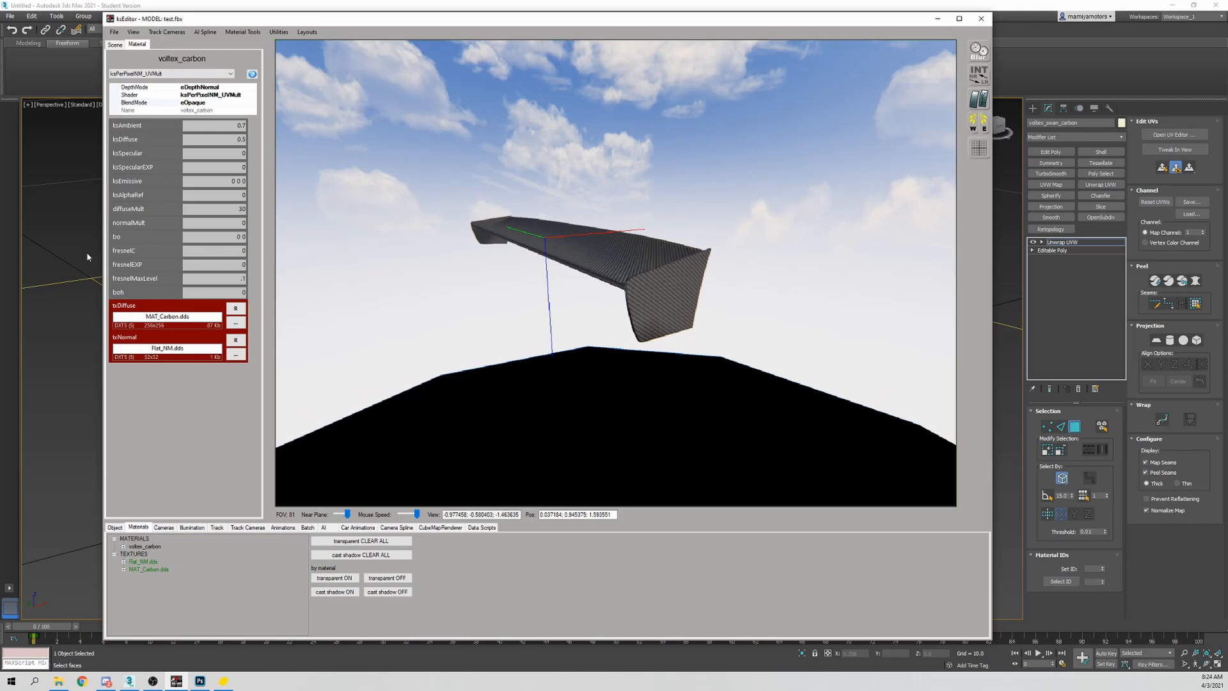
Change voltex_carbon's shader to ksPerPixelMultiMap and inspect the carbon pattern from both ends of the wing
left_click(151, 74)
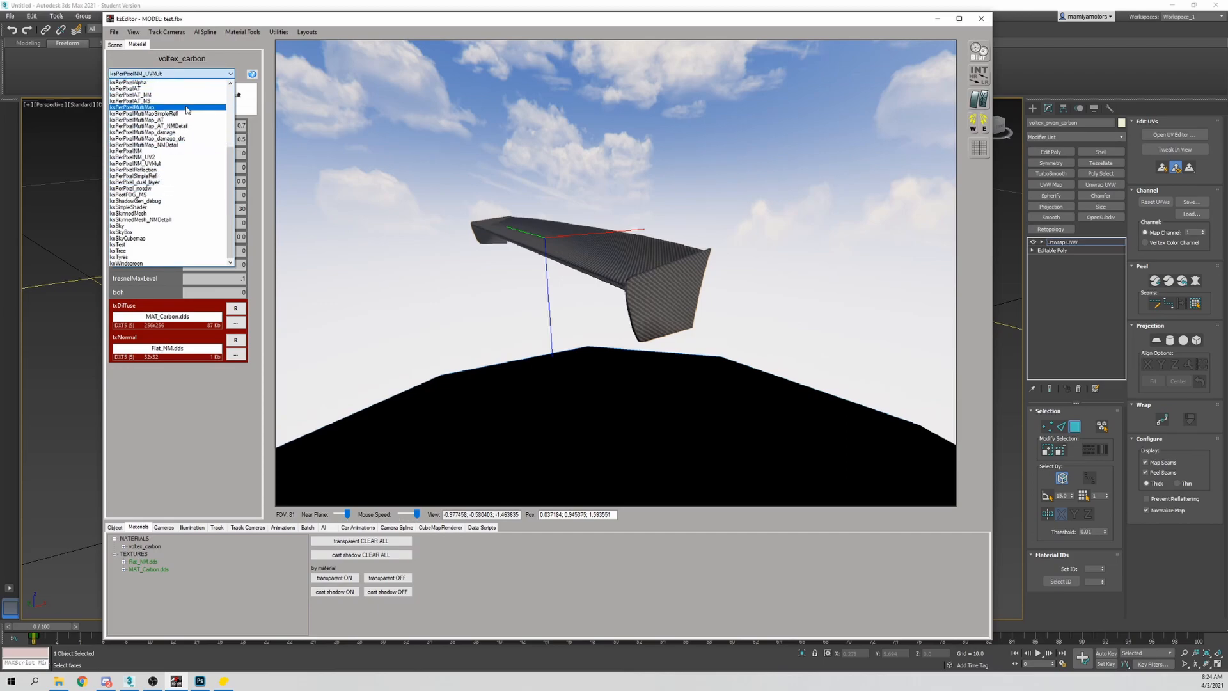
left_click(166, 108)
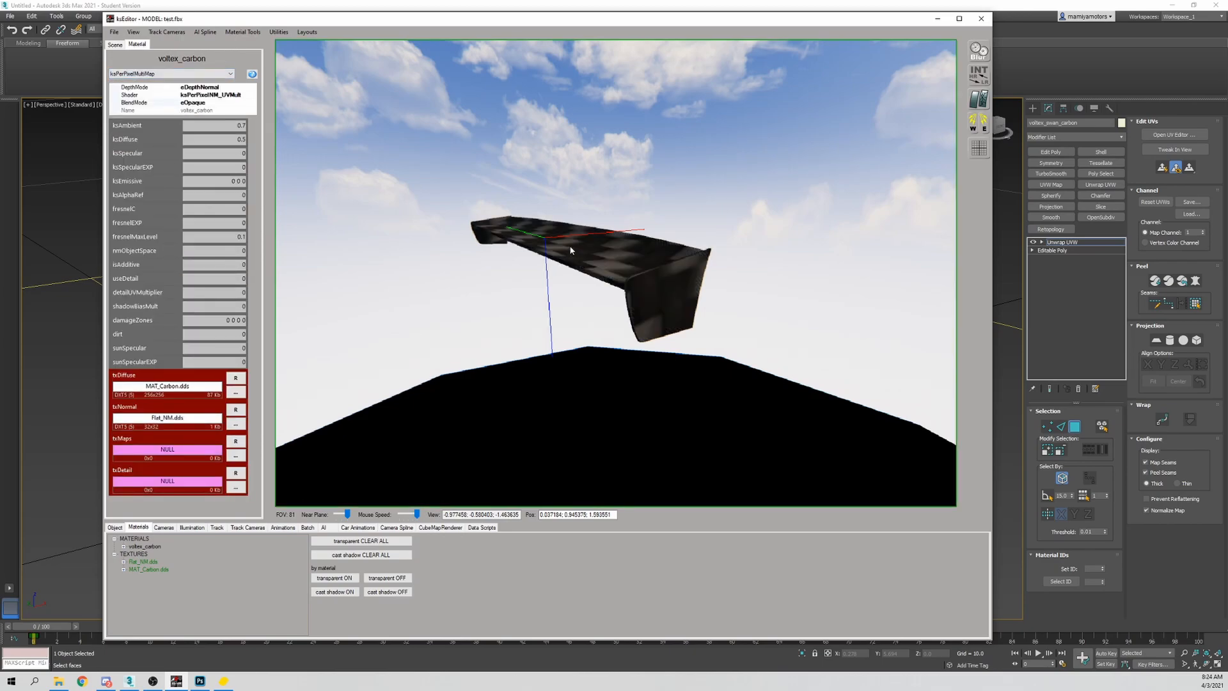
right_click_drag(571, 247, 481, 279)
scroll(570, 237, "up", 2)
scroll(570, 237, "up", 2)
scroll(580, 247, "down", 4)
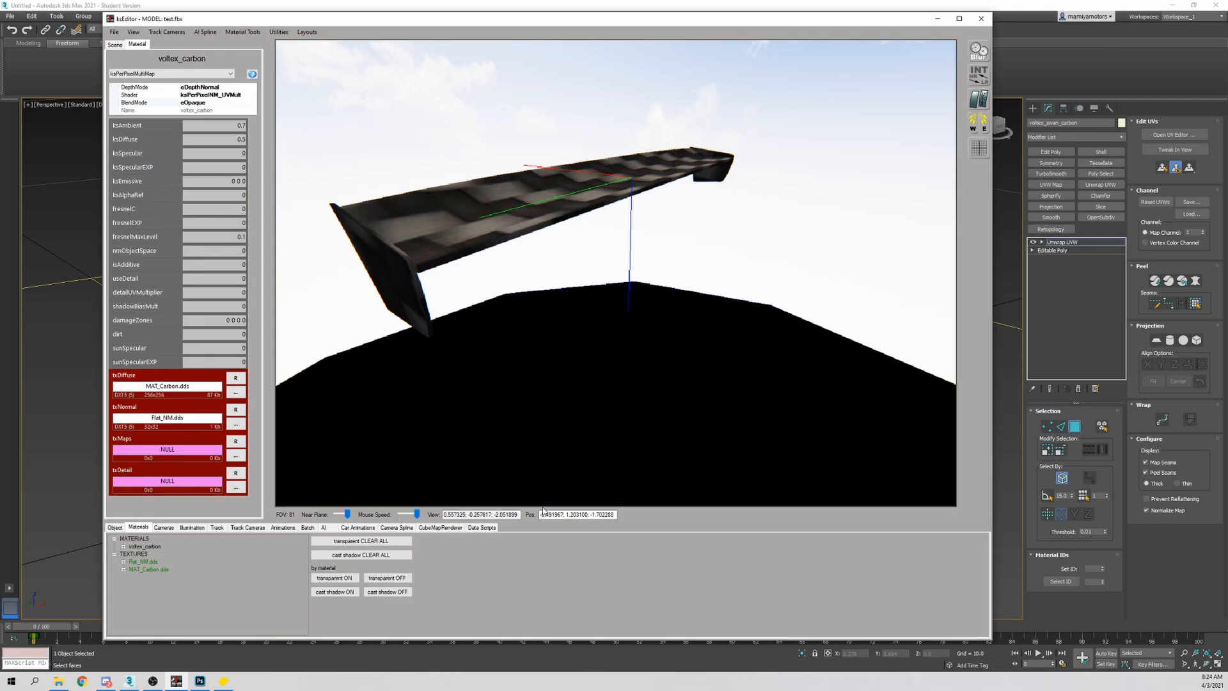
key("Left")
mouse_move(488, 291)
left_mouse_down()
mouse_move(515, 283)
mouse_move(487, 273)
mouse_move(495, 280)
left_mouse_up()
key("Down")
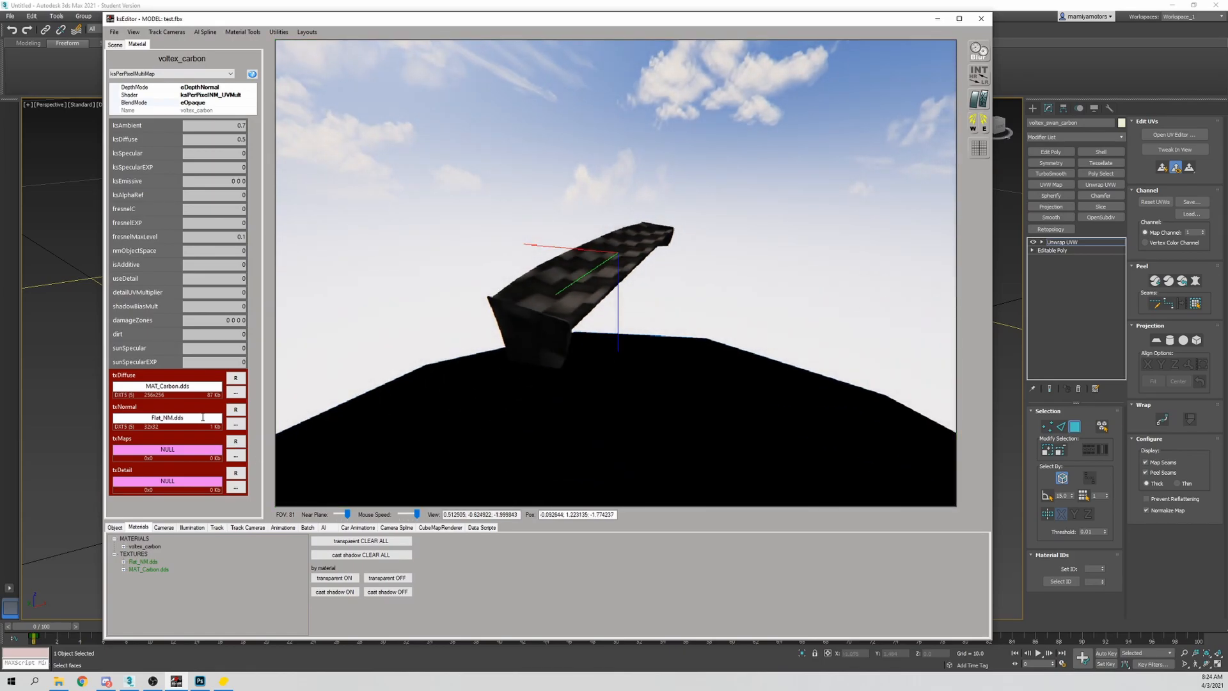
Browse the textures available for txMaps, compare voltex_bolts_map.dds with Voltex_metal_map.dds, cancel the choice and examine the wing
left_click_drag(141, 451, 198, 452)
left_click(147, 452)
left_click(235, 455)
left_click(760, 345)
left_click(522, 407)
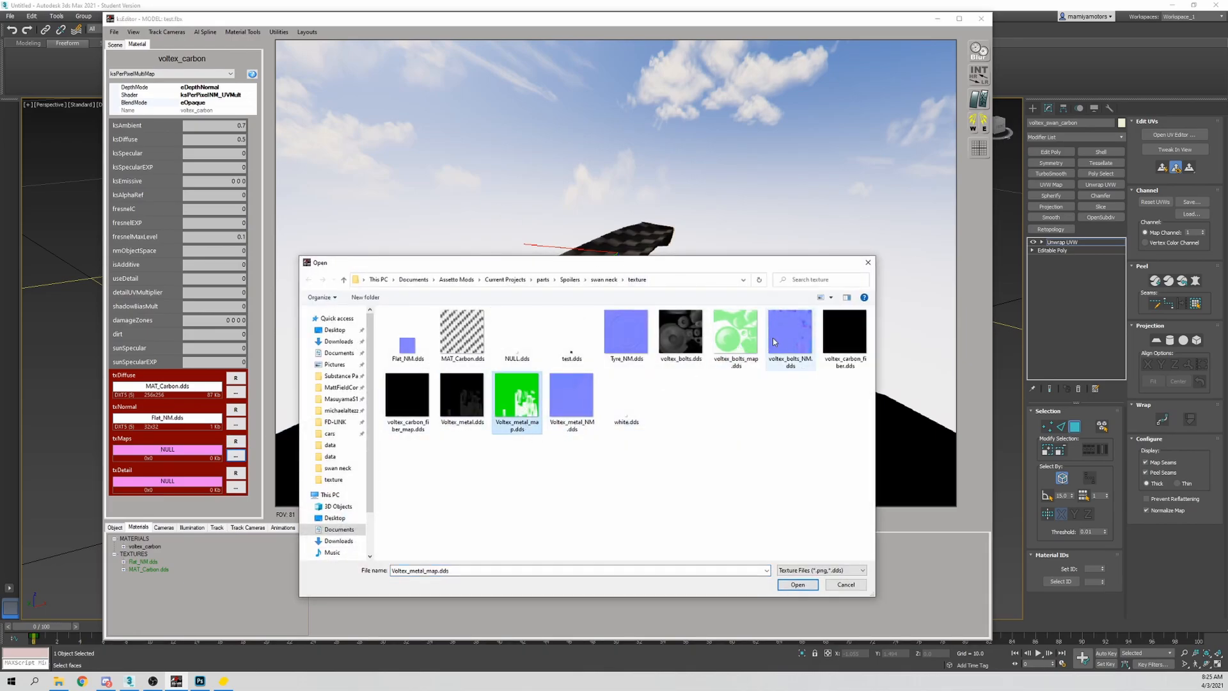
left_click(747, 345)
left_click(510, 408)
left_click(763, 428)
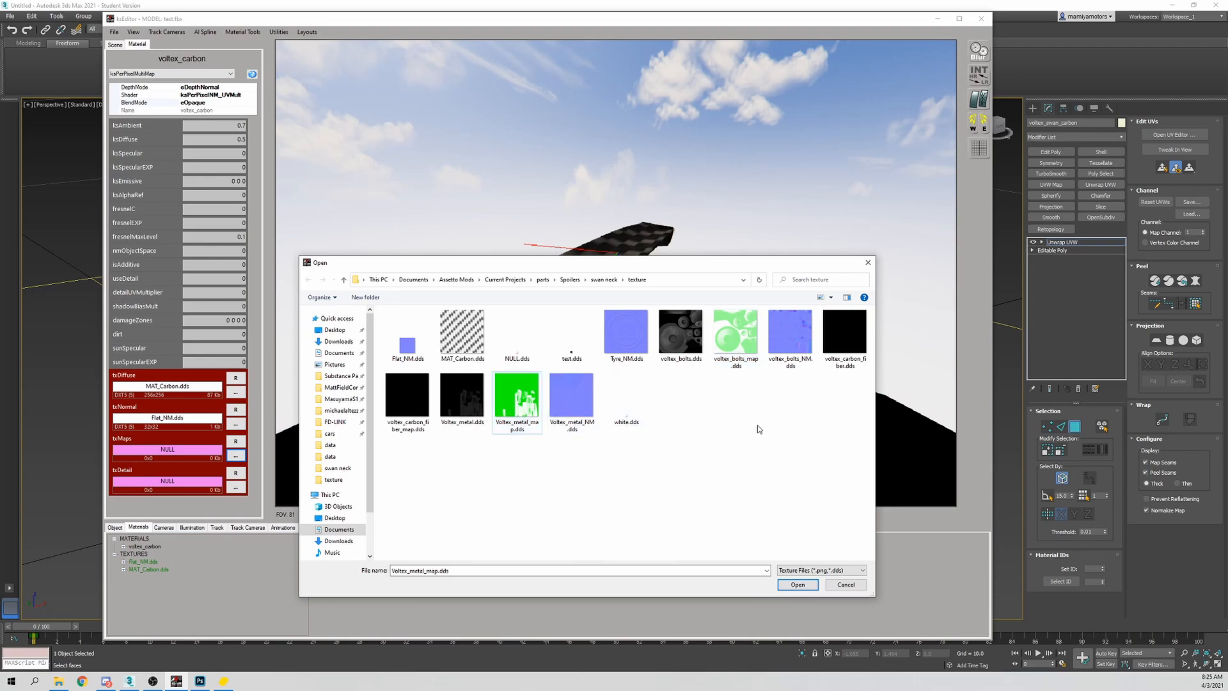
left_click(511, 404)
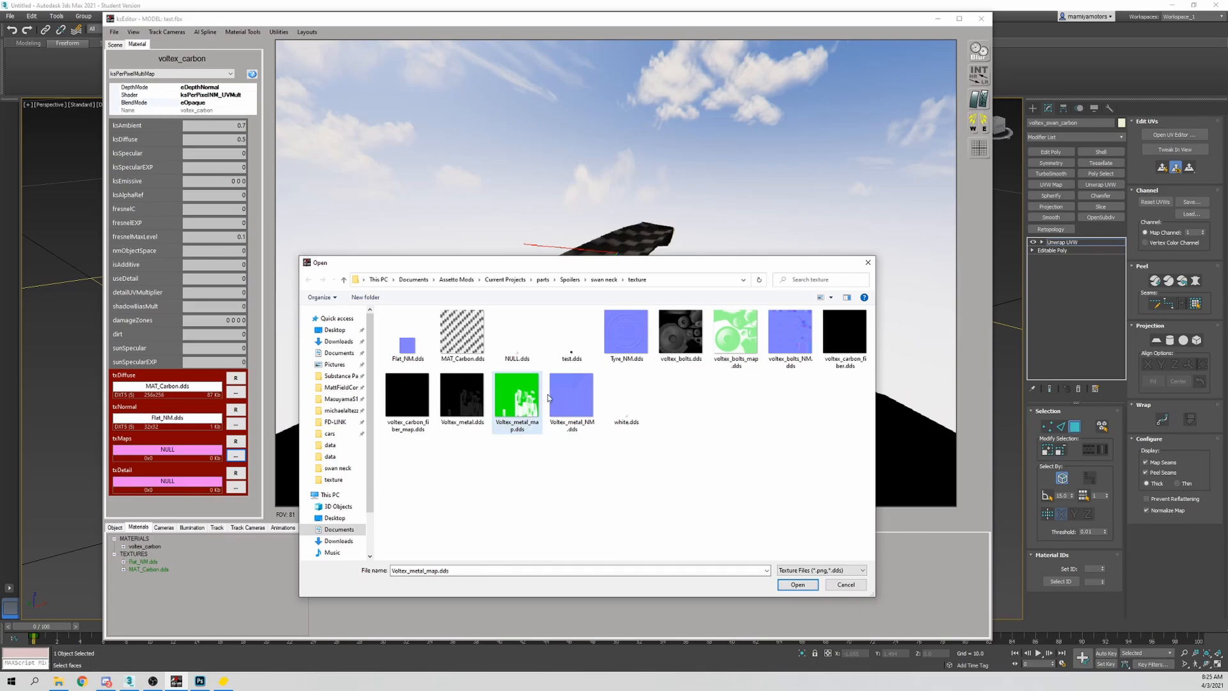
left_click(736, 333)
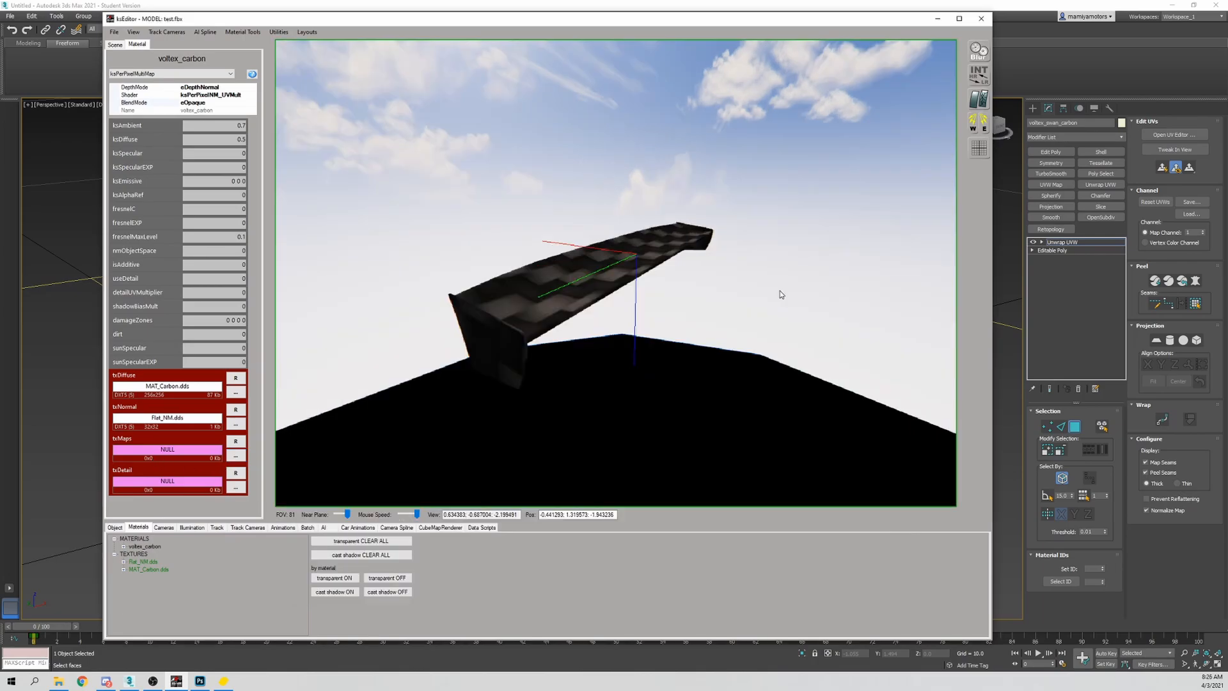
scroll(781, 290, "up", 4)
scroll(777, 291, "down", 1)
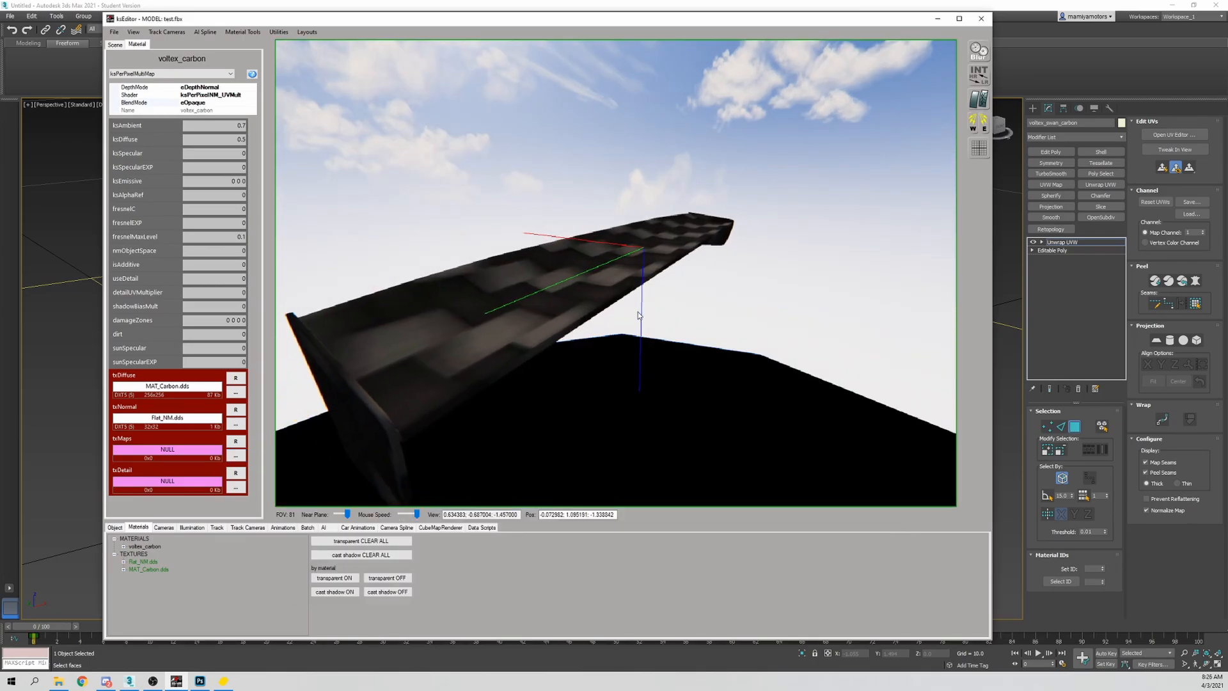
left_click_drag(477, 381, 483, 382)
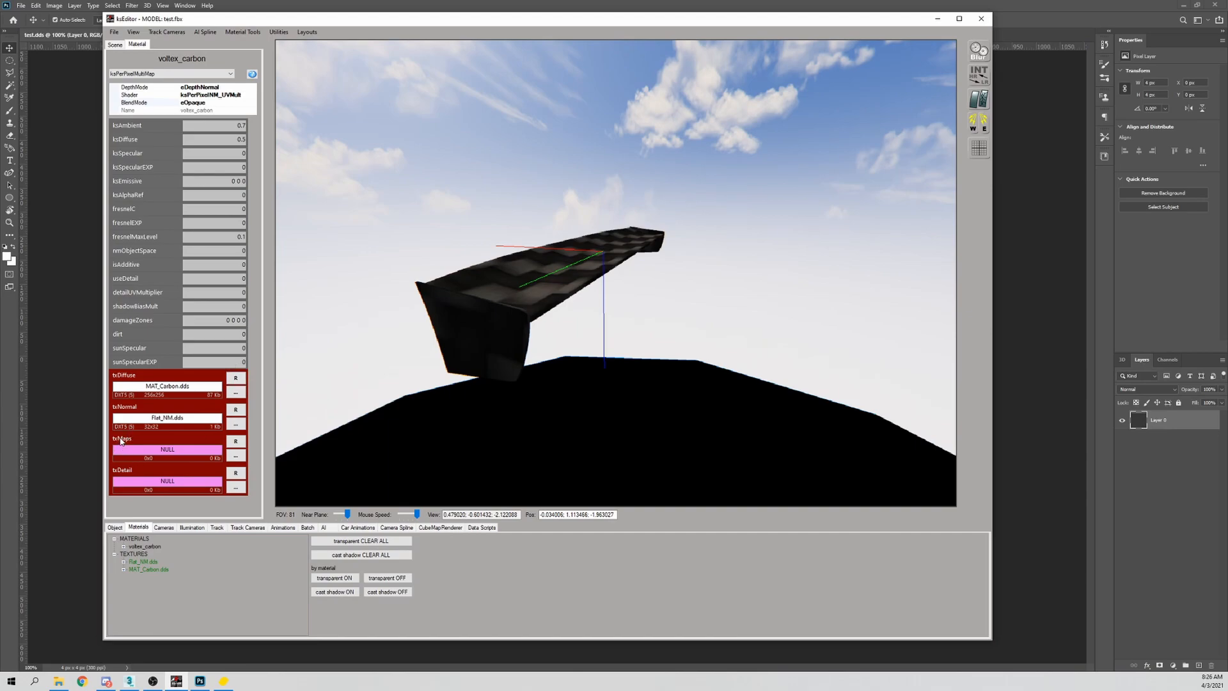
Open voltex_carbon_fiber.dds from the spoiler's texture folder in Photoshop and bring Photoshop to the front
left_click(60, 682)
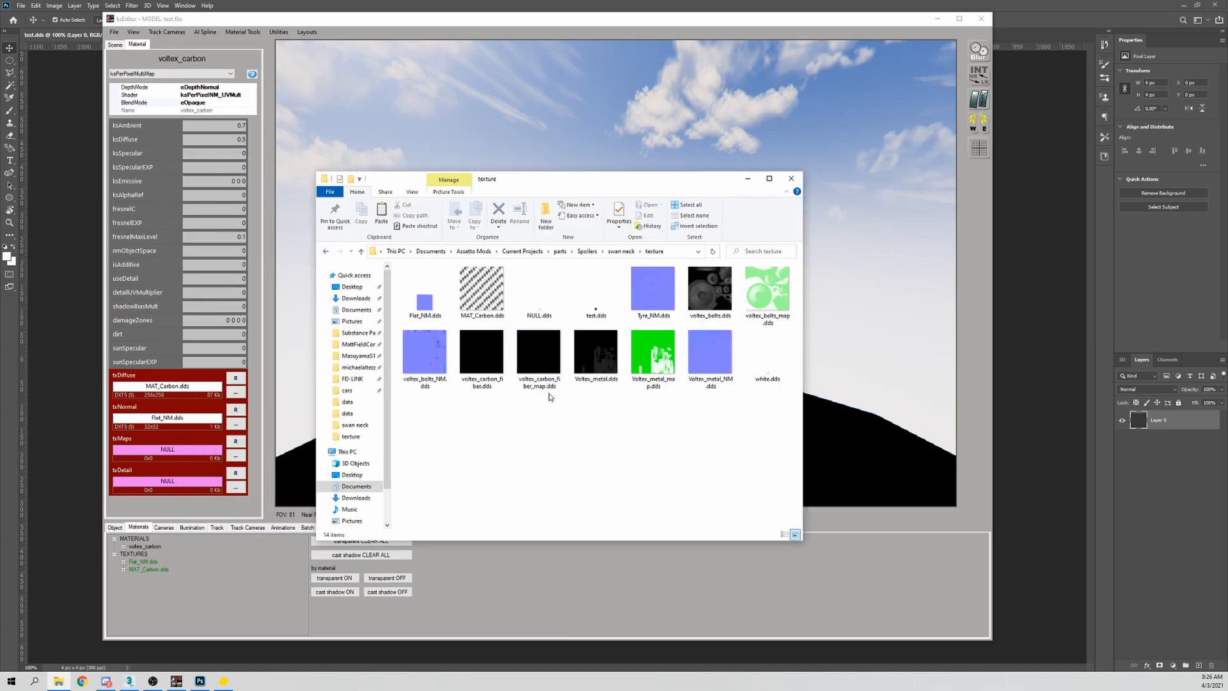
left_click(489, 365)
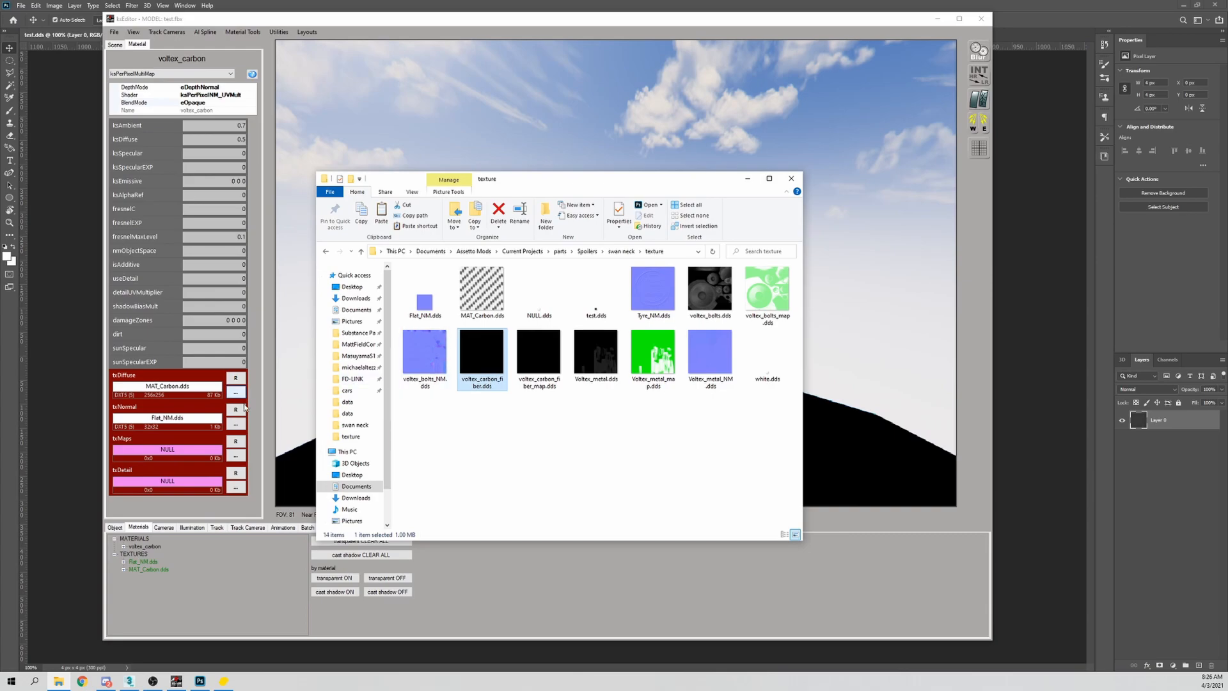
double_click(481, 377)
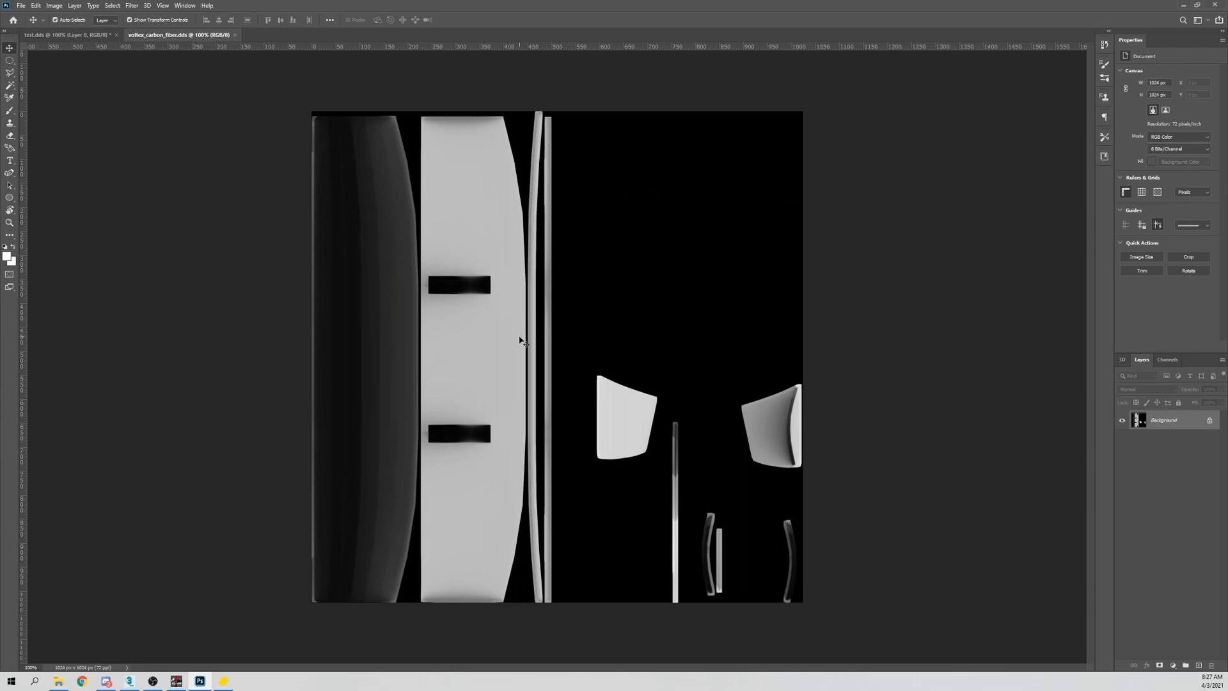
key("alt+Tab")
left_click(938, 20)
Unlock the Background layer and check the Alpha 1 channel by toggling its visibility
left_click(1209, 420)
left_click(1168, 360)
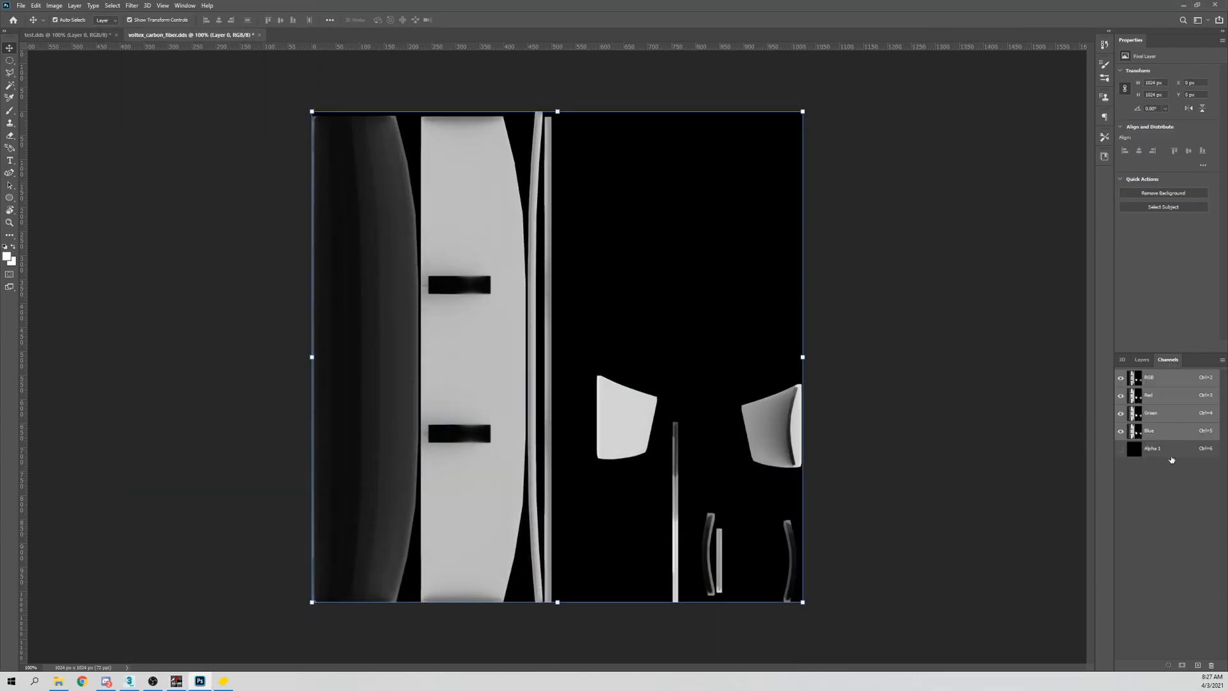
left_click(1120, 450)
left_click(1120, 450)
left_click(1142, 360)
left_click(1168, 359)
left_click(1142, 360)
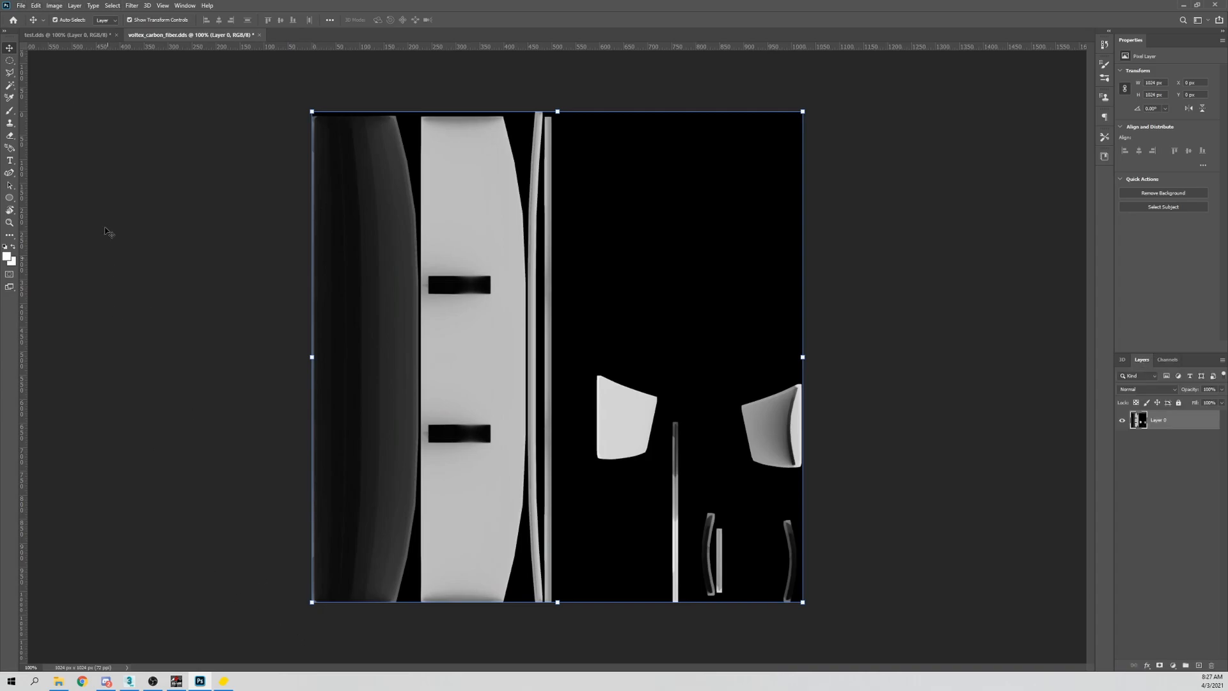
Save the texture over voltex_carbon_fiber.dds in DXT5 format, using Alpha 1 as its alpha channel
left_click(20, 6)
left_click(35, 121)
double_click(1032, 314)
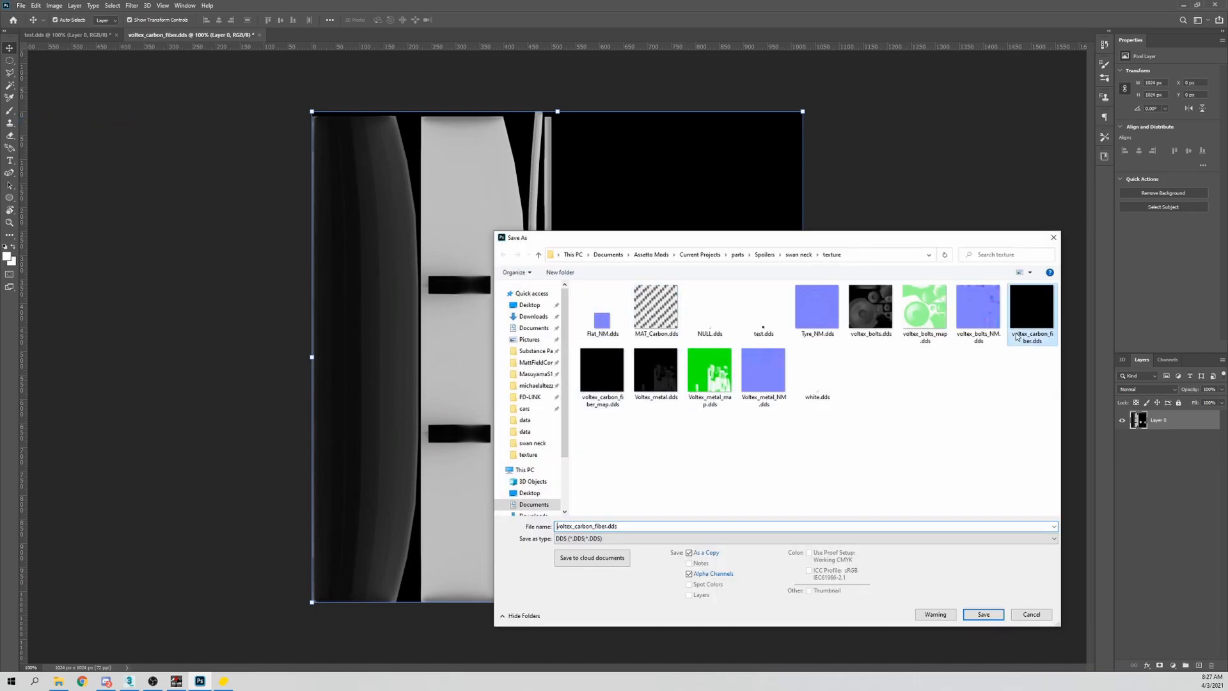
left_click(641, 341)
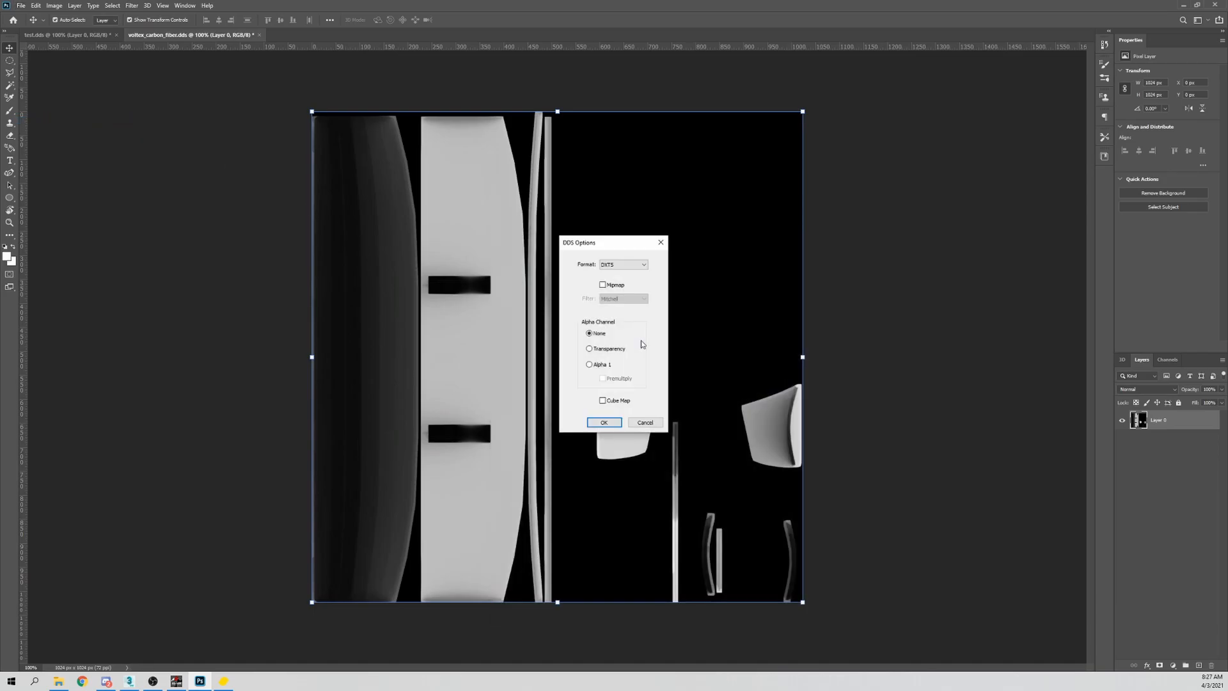
left_click(607, 368)
left_click(618, 422)
Switch to ksEditor and assign voltex_carbon_fiber.dds as voltex_carbon's txDiffuse texture
left_click(176, 681)
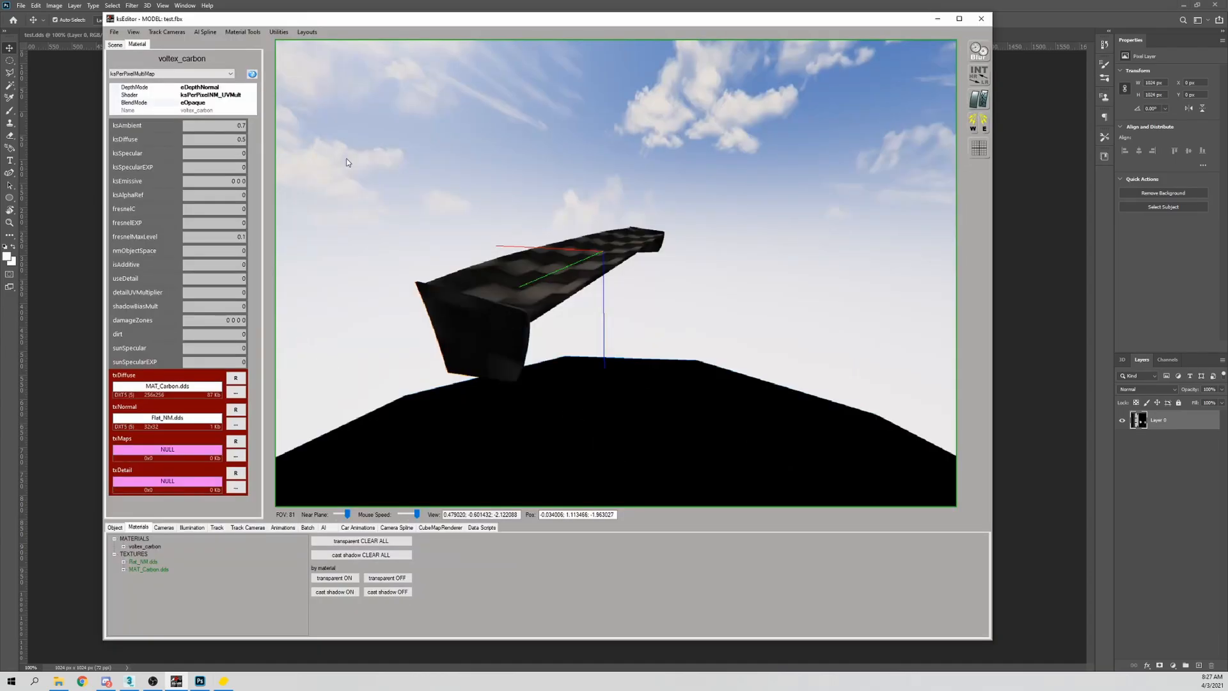
left_click_drag(350, 194, 320, 275)
left_click(242, 395)
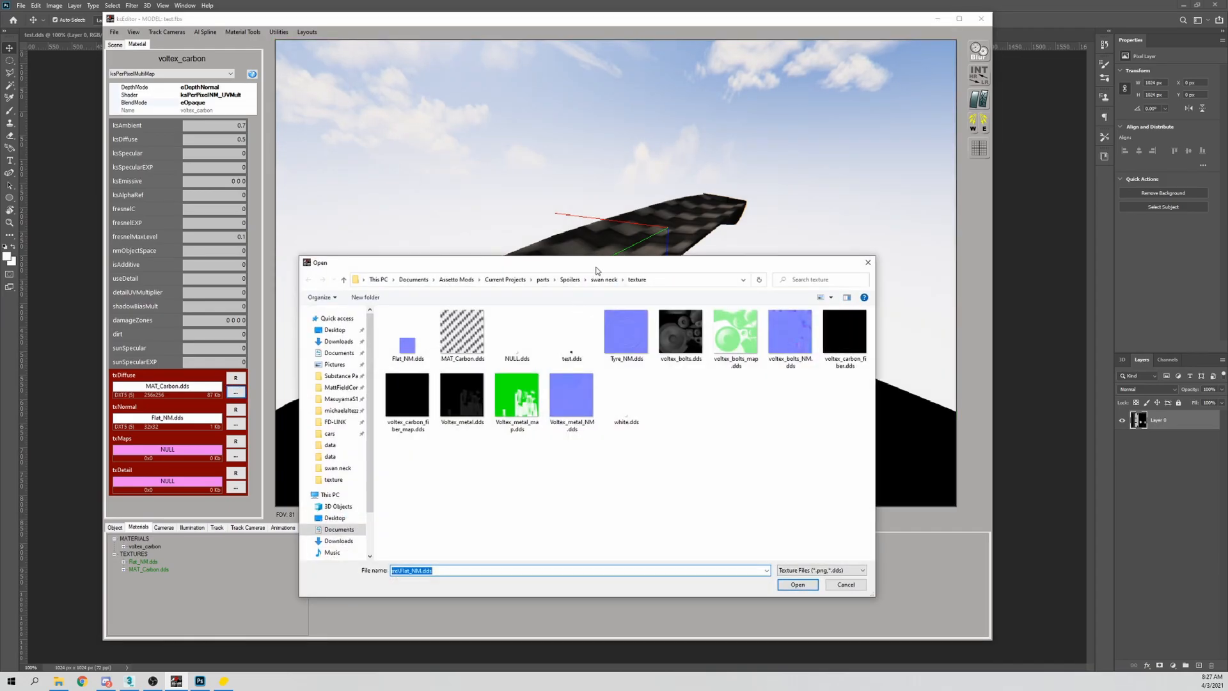
left_click_drag(594, 269, 593, 291)
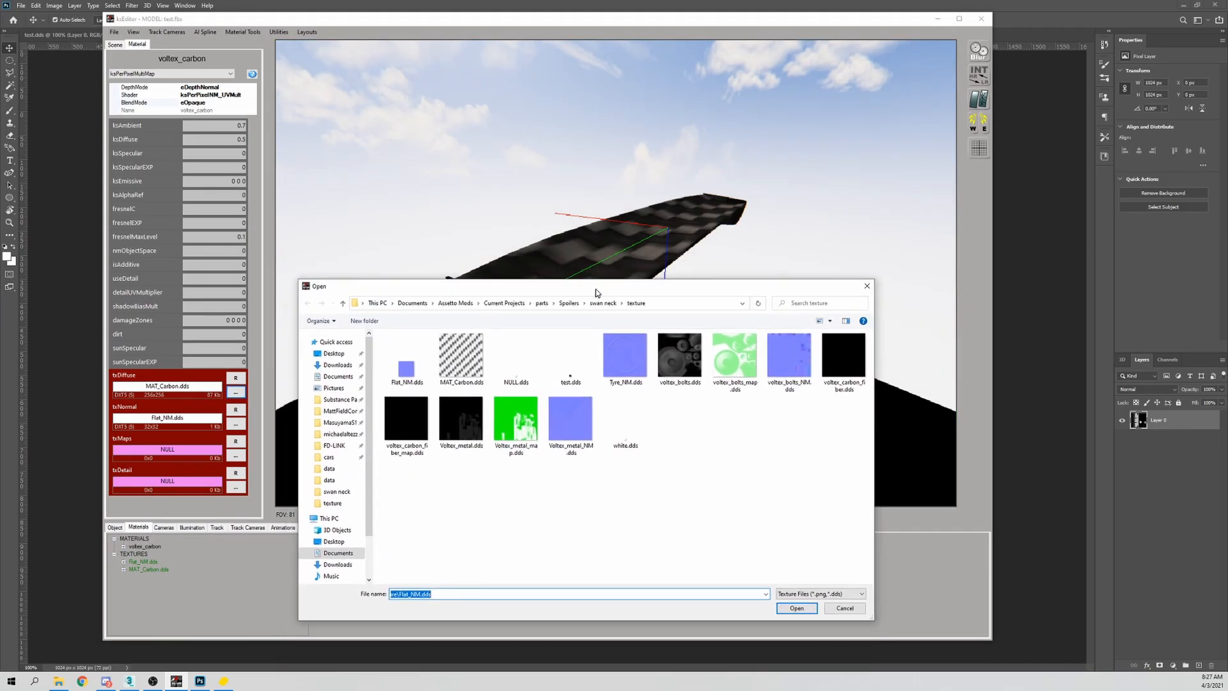
double_click(852, 351)
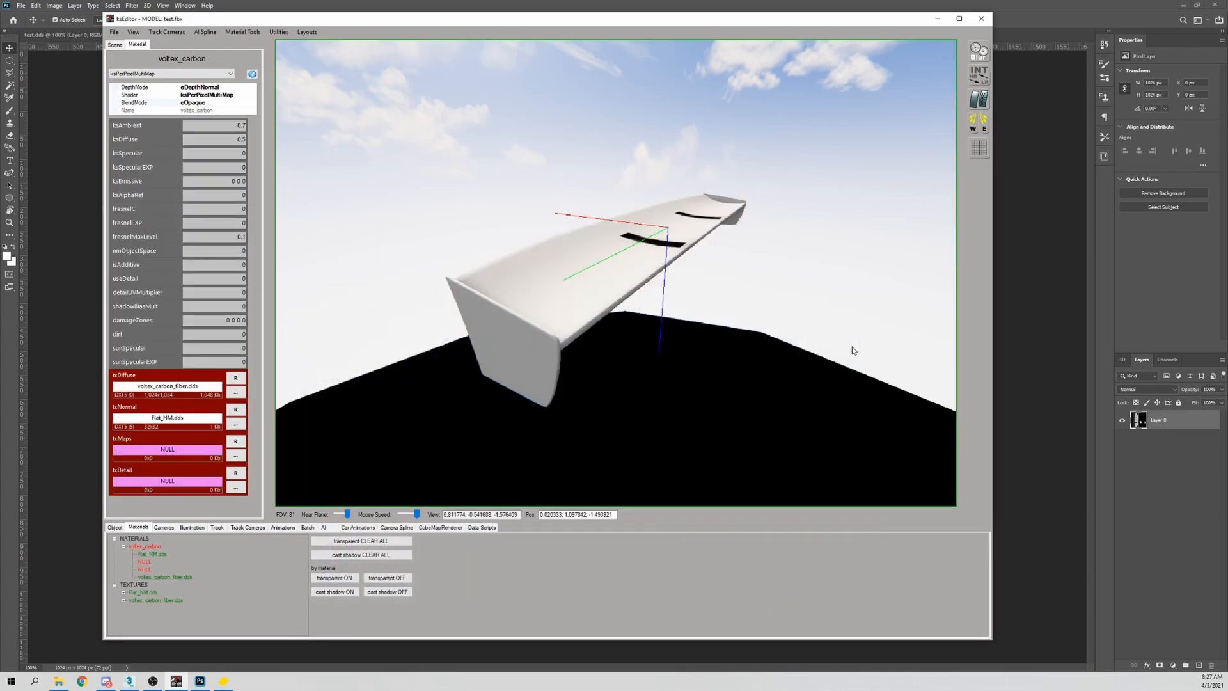
mouse_move(599, 322)
right_mouse_down()
mouse_move(601, 310)
mouse_move(552, 322)
mouse_move(615, 320)
right_mouse_up()
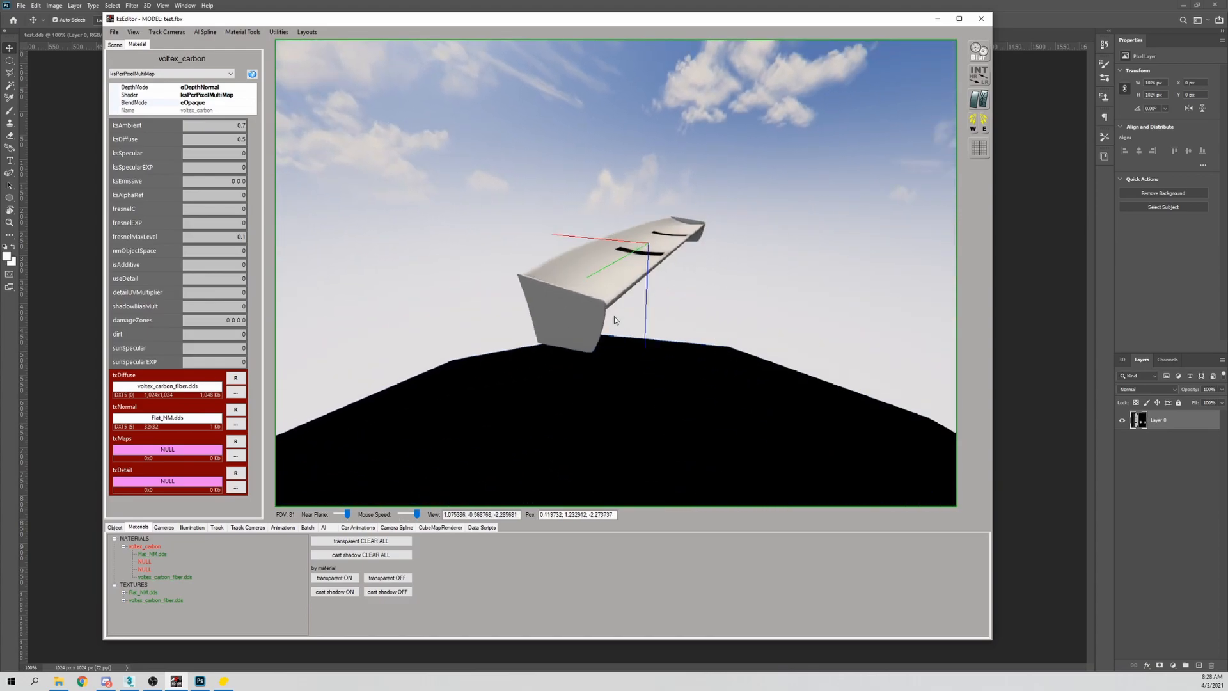
Assign voltex_carbon_fiber_map.dds as the txMaps texture of voltex_carbon
left_click(236, 456)
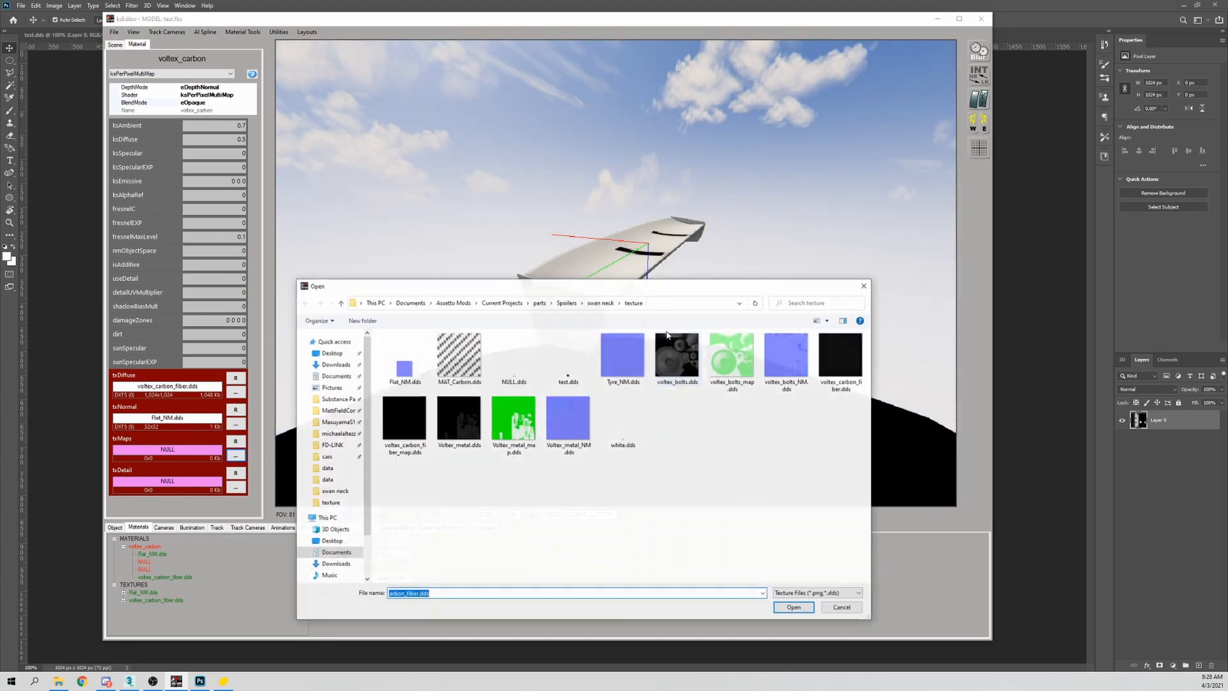
left_click(514, 422)
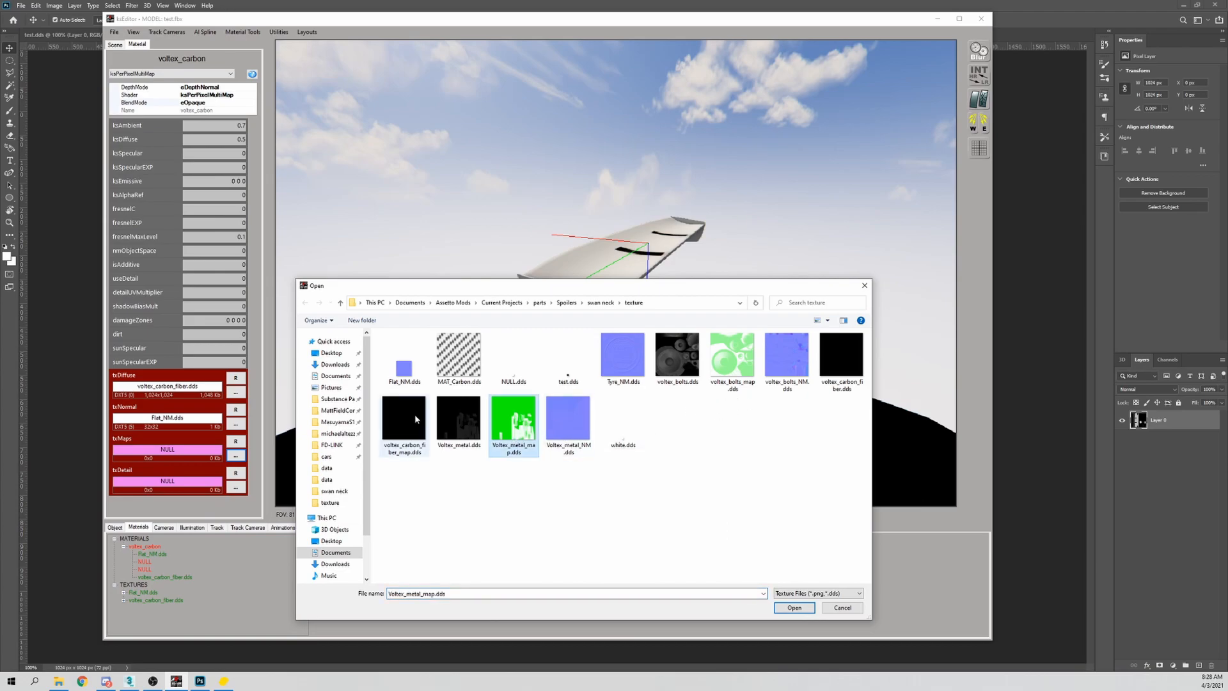
left_click(405, 425)
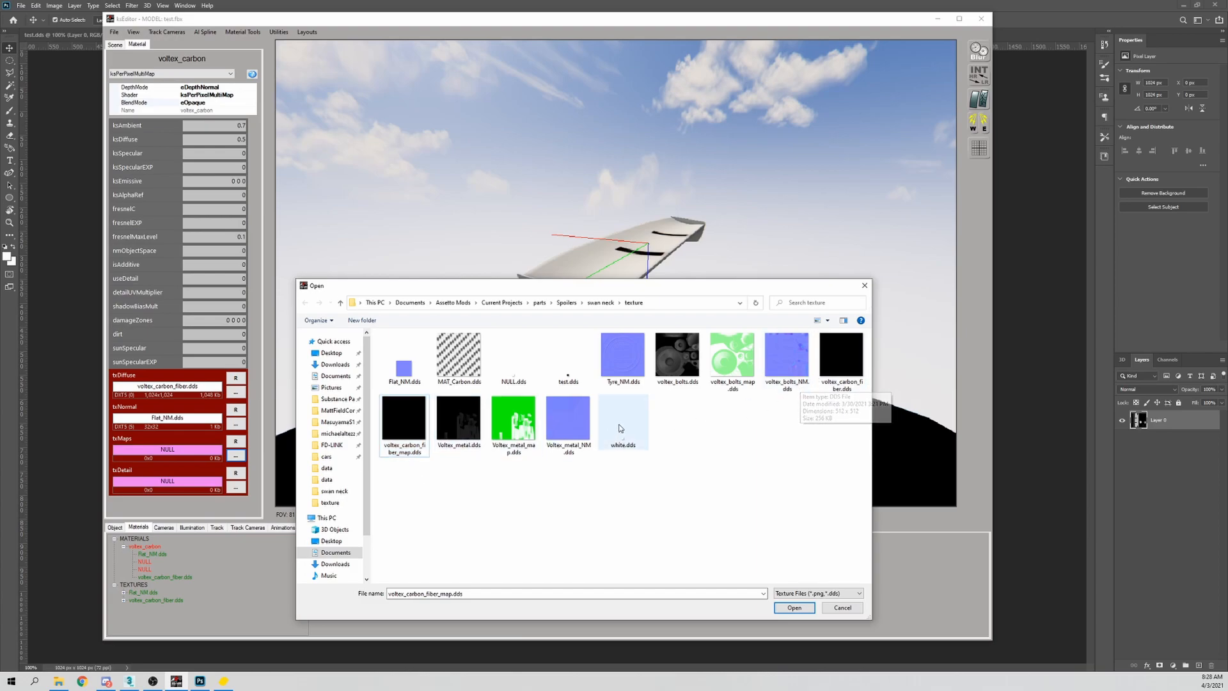
double_click(404, 420)
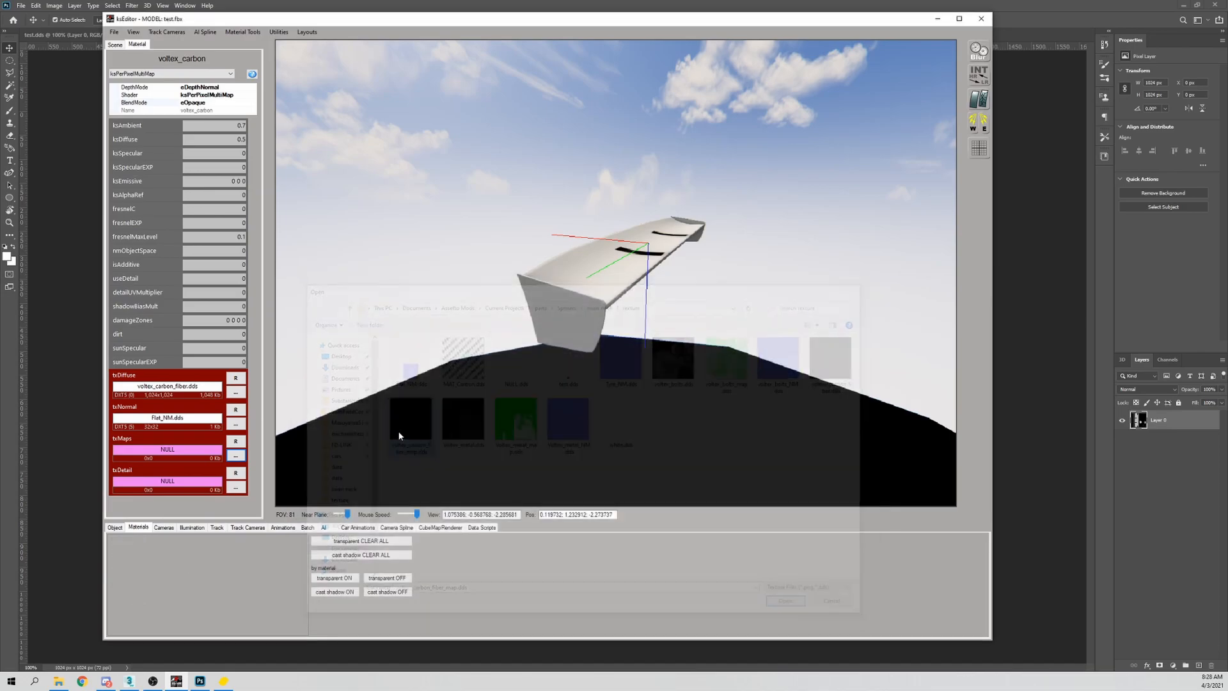
Examine the wing's upper surface and end plates up close and from a distance with the maps texture applied
key("Up")
left_click_drag(608, 361, 485, 352)
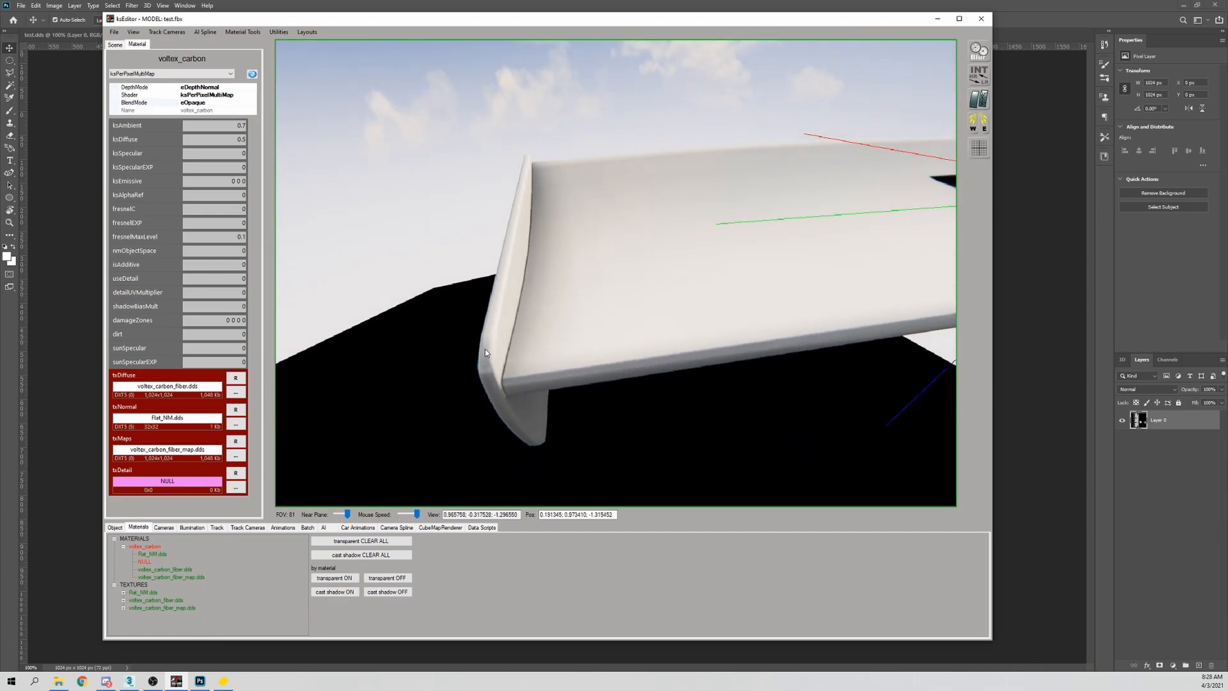
key("Down")
key("Right")
mouse_move(561, 190)
left_mouse_down()
mouse_move(527, 182)
mouse_move(560, 185)
left_mouse_up()
key("Up")
key("Right")
key("Left")
key("Down")
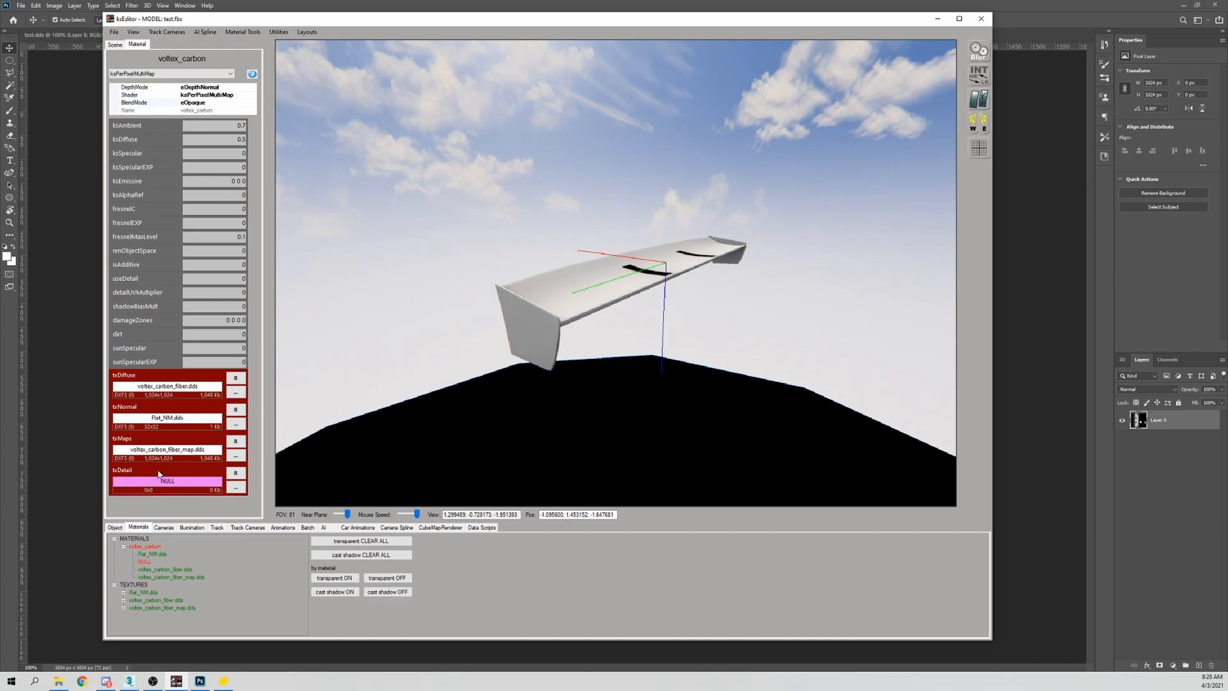
Assign MAT_Carbon.dds as voltex_carbon's txDetail texture and view the wing from several angles
left_click(242, 490)
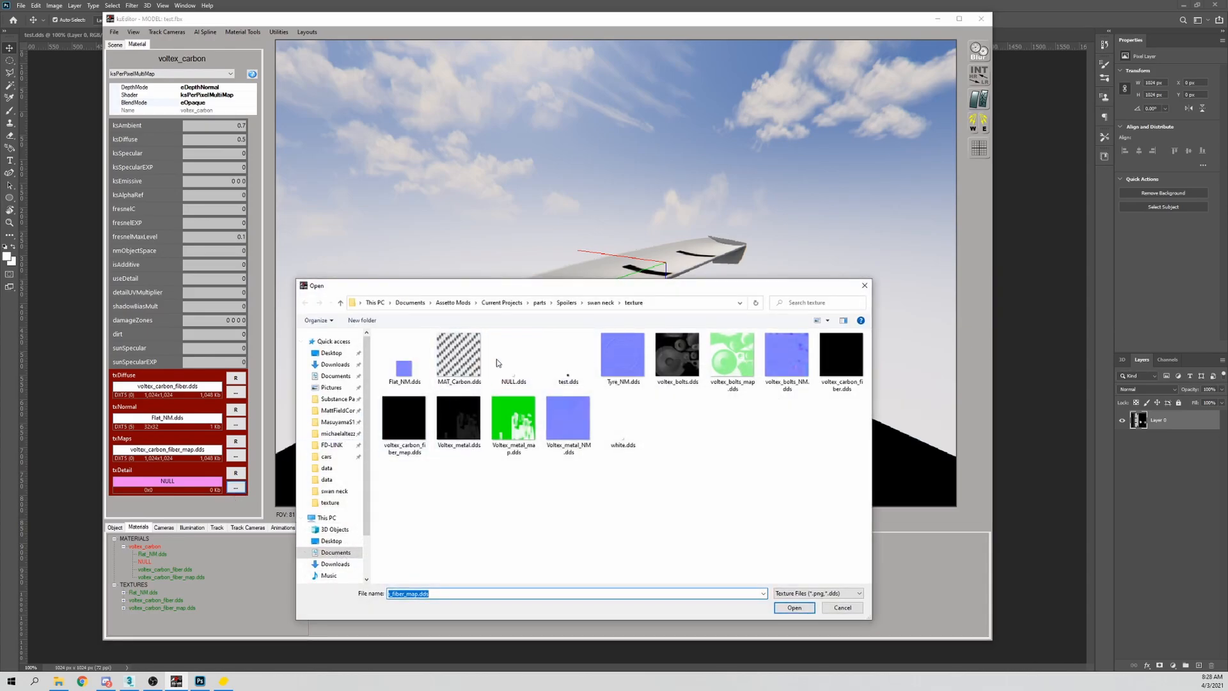
double_click(463, 360)
mouse_move(505, 345)
left_mouse_down()
mouse_move(504, 360)
mouse_move(484, 356)
left_mouse_up()
scroll(504, 359, "down", 4)
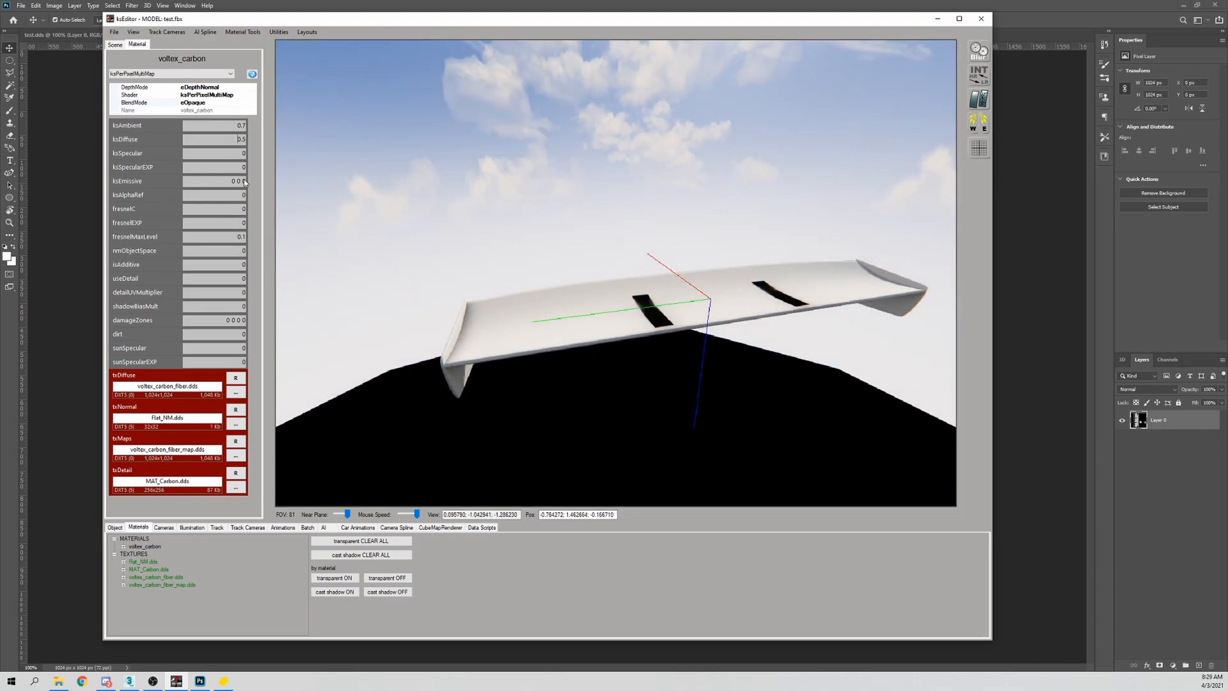
left_click_drag(416, 325, 469, 340)
scroll(469, 340, "up", 4)
scroll(469, 343, "down", 5)
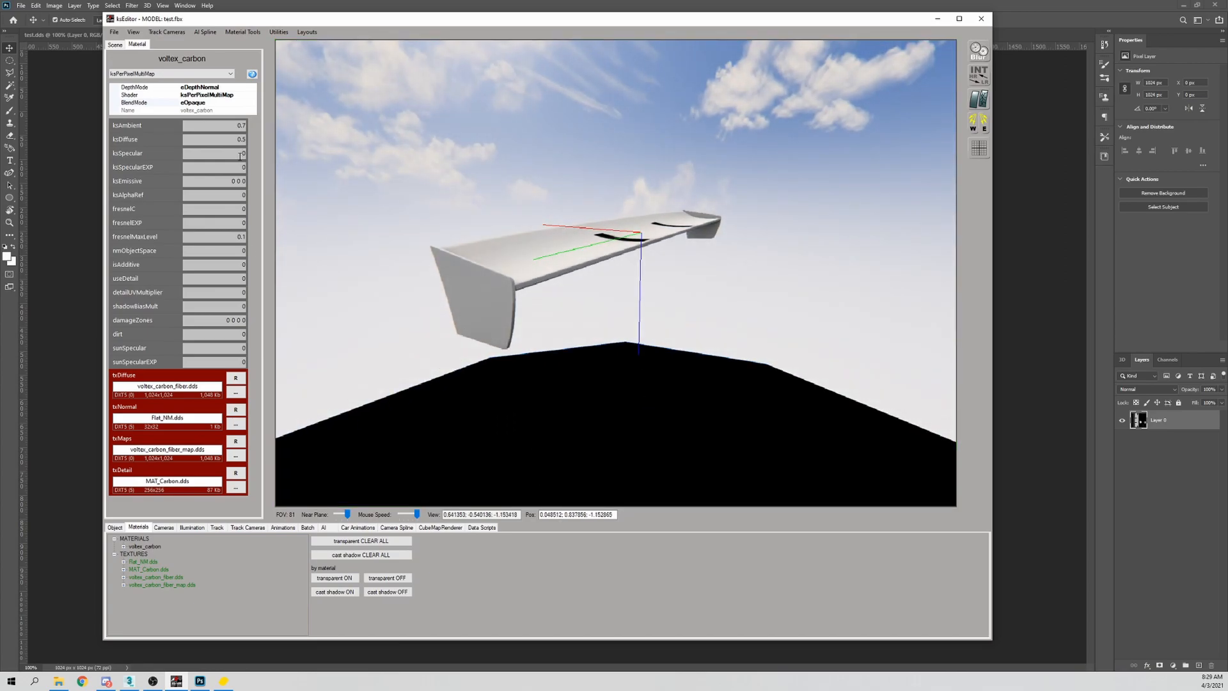
Set voltex_carbon's ksSpecular to 1 and ksSpecularEXP to 150
type("2")
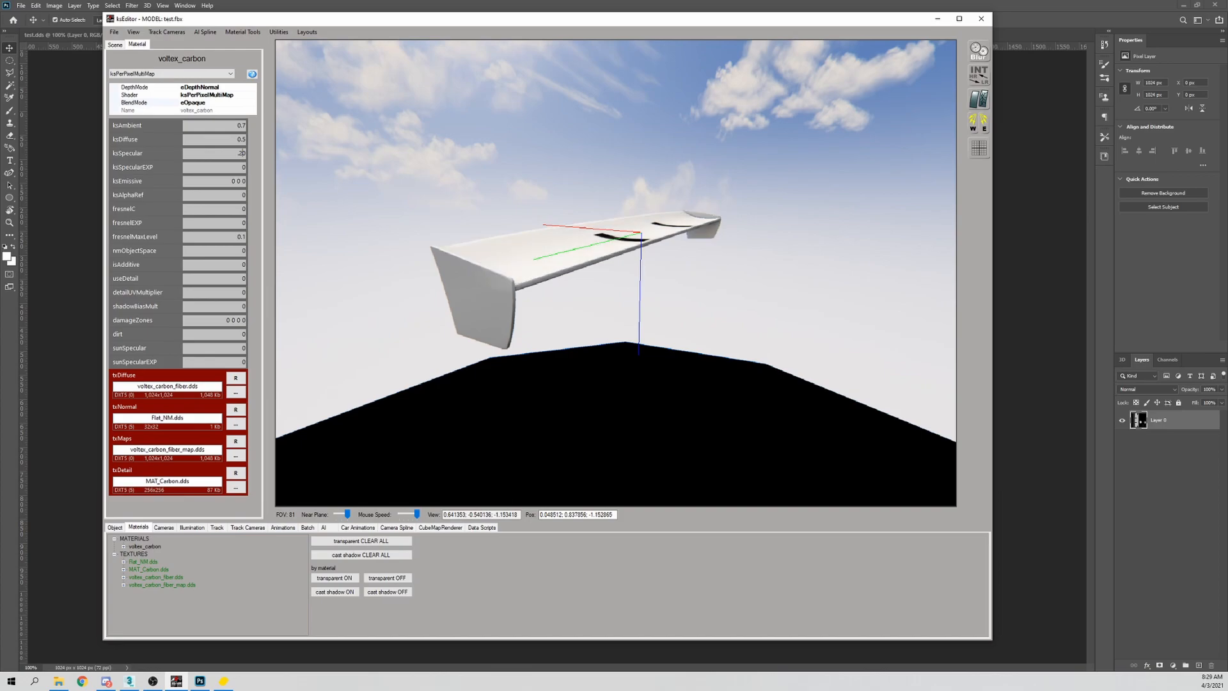
key("BackSpace")
key("BackSpace")
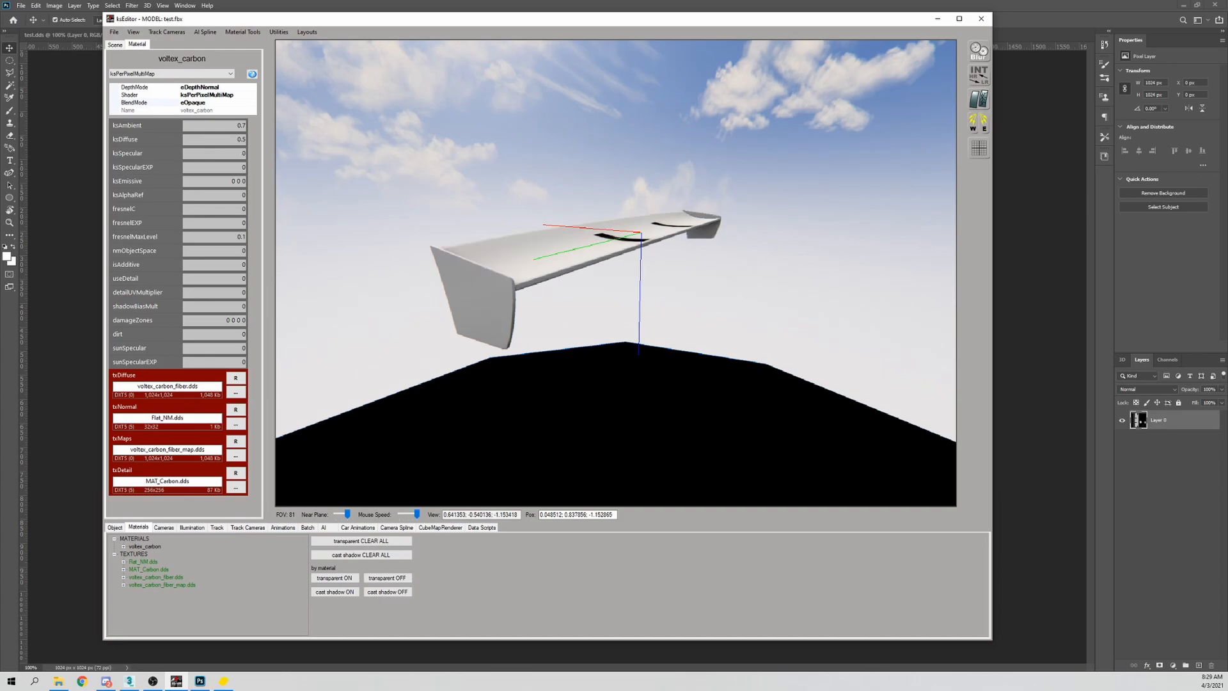
type("1")
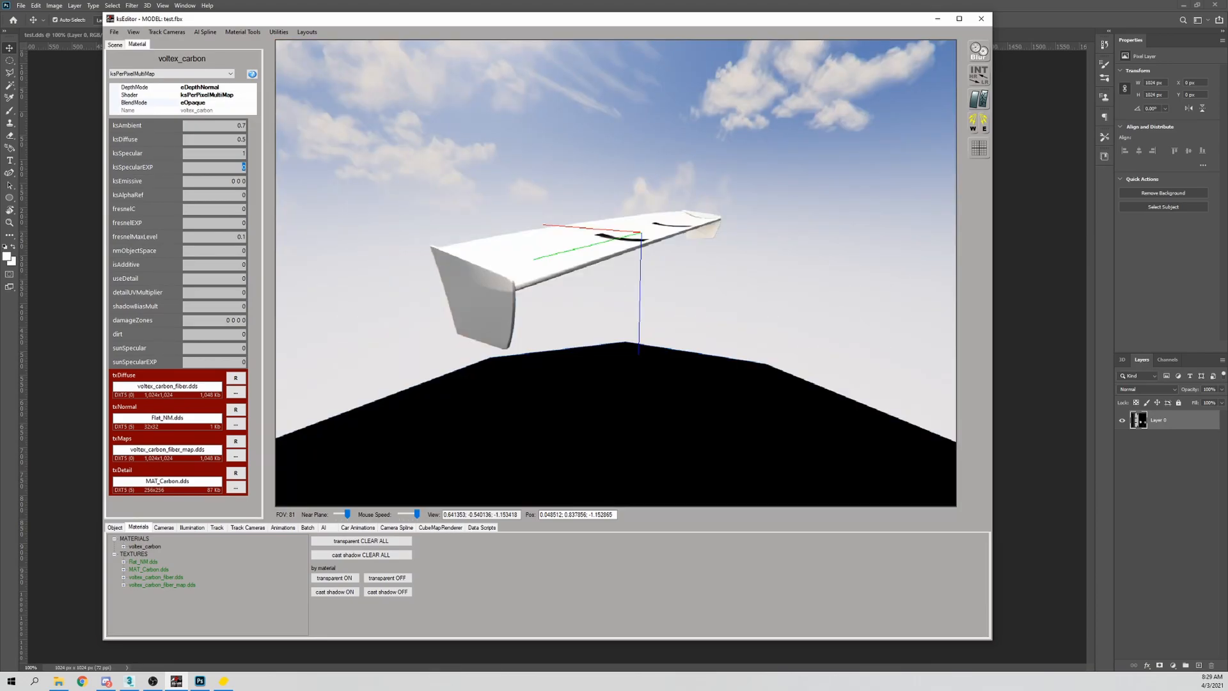
type("150")
mouse_move(755, 255)
left_mouse_down()
mouse_move(818, 295)
mouse_move(823, 257)
left_mouse_up()
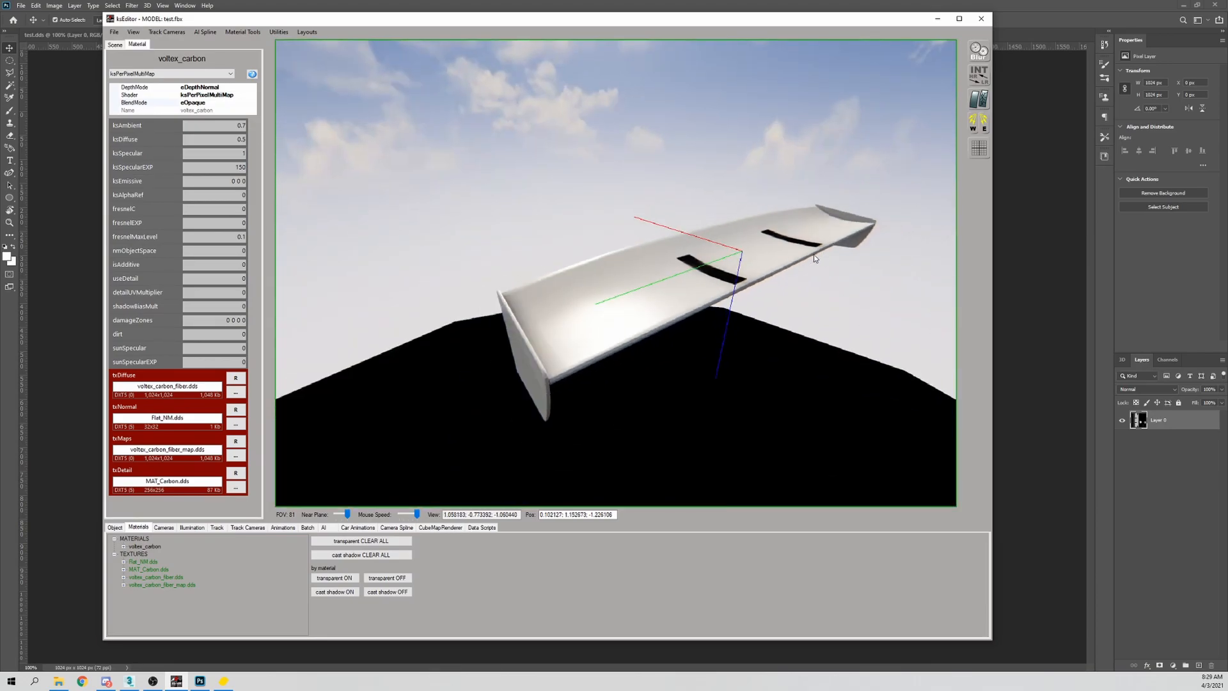
Lower ksSpecular to .2 and inspect the highlight on the wing surface and end plate
double_click(235, 153)
type("2")
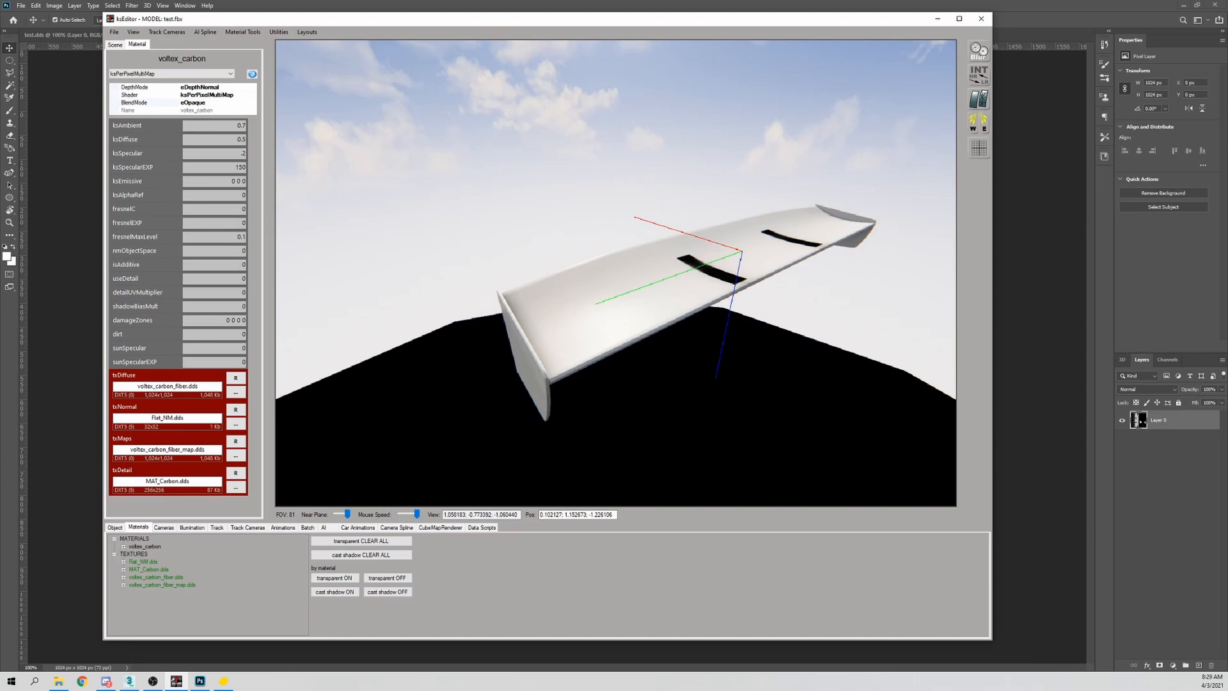
left_click_drag(471, 357, 474, 350)
scroll(480, 359, "up", 5)
scroll(474, 350, "down", 5)
left_click_drag(411, 261, 443, 268)
scroll(444, 268, "down", 5)
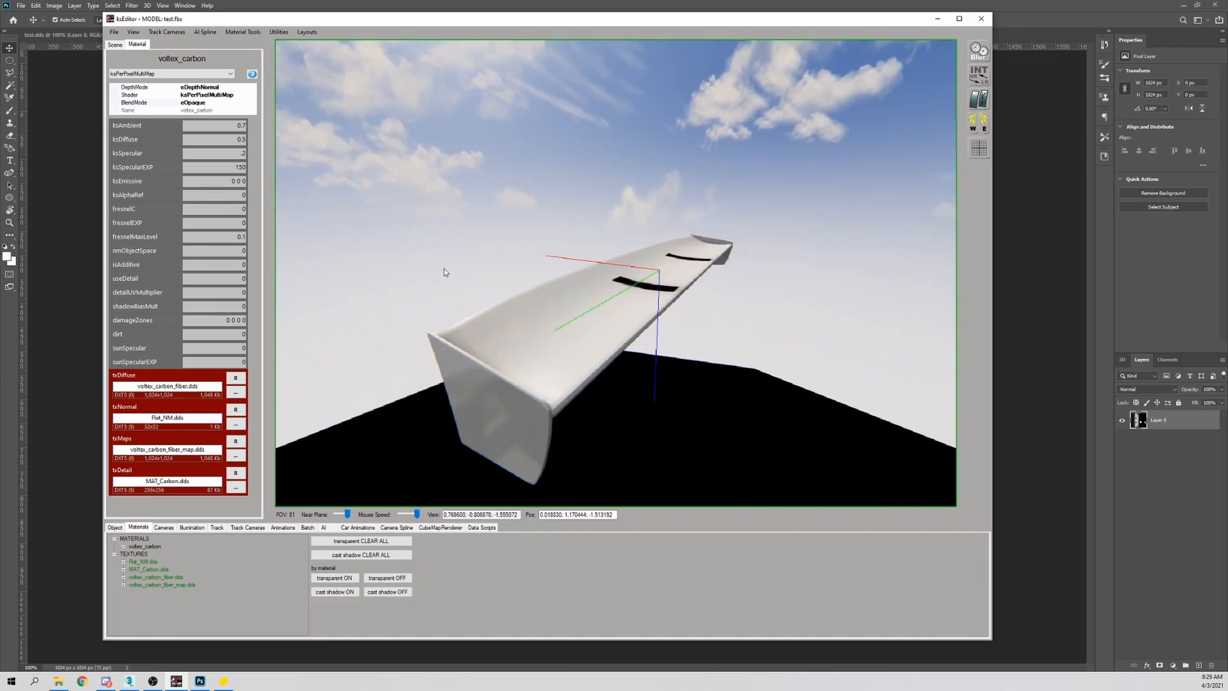
Try a ksSpecularEXP of 50 on voltex_carbon, and restore it to 150
double_click(230, 169)
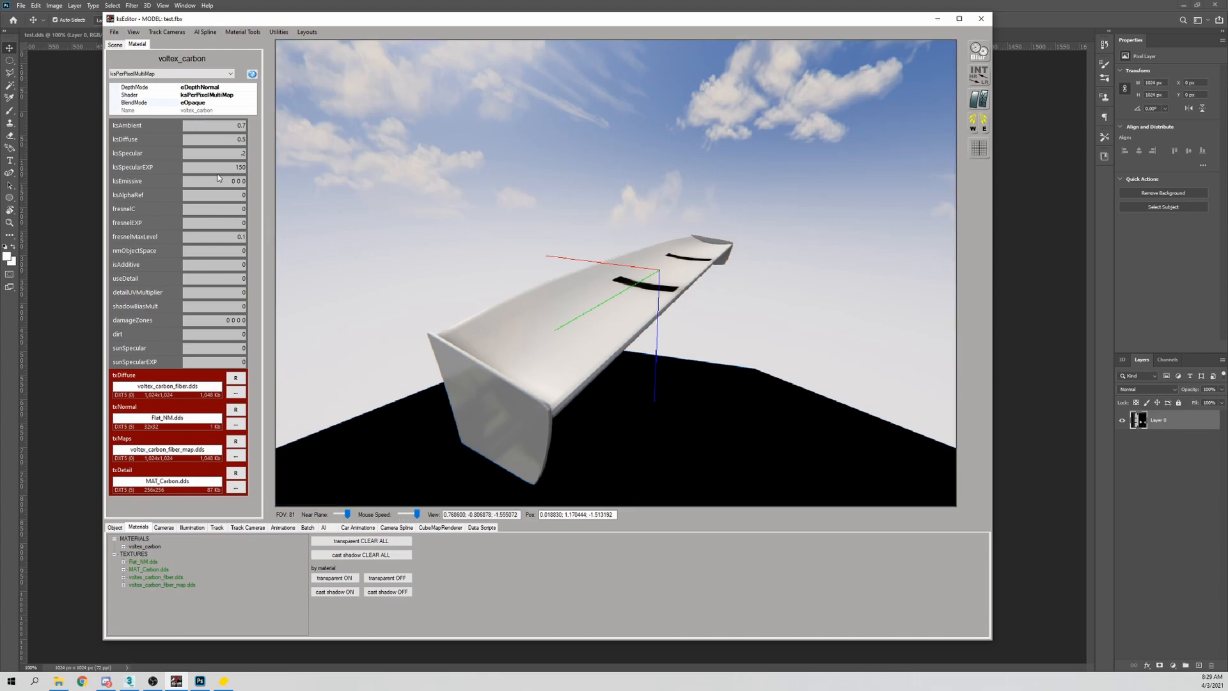
type("50")
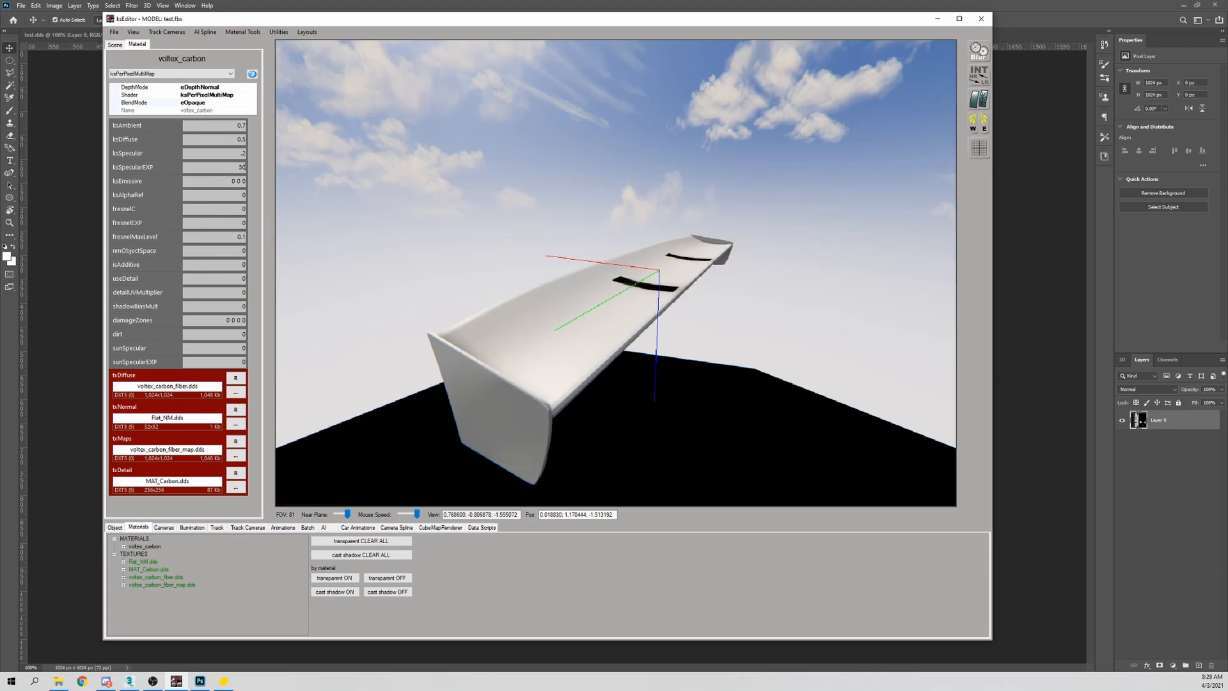
key("BackSpace")
key("BackSpace")
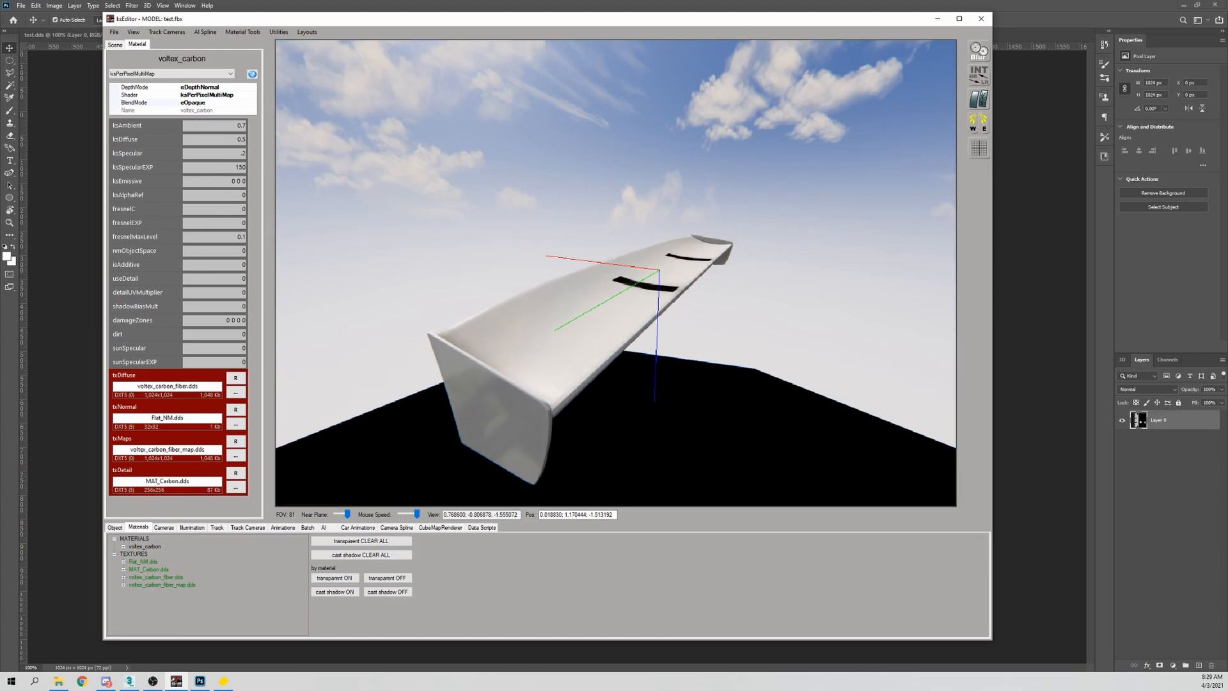
Set voltex_carbon's ksAmbient to .1 and ksDiffuse to .2
key("Up")
mouse_move(563, 326)
left_mouse_down()
mouse_move(492, 313)
mouse_move(552, 307)
left_mouse_up()
key("Down")
key("Left")
left_click_drag(233, 126, 254, 126)
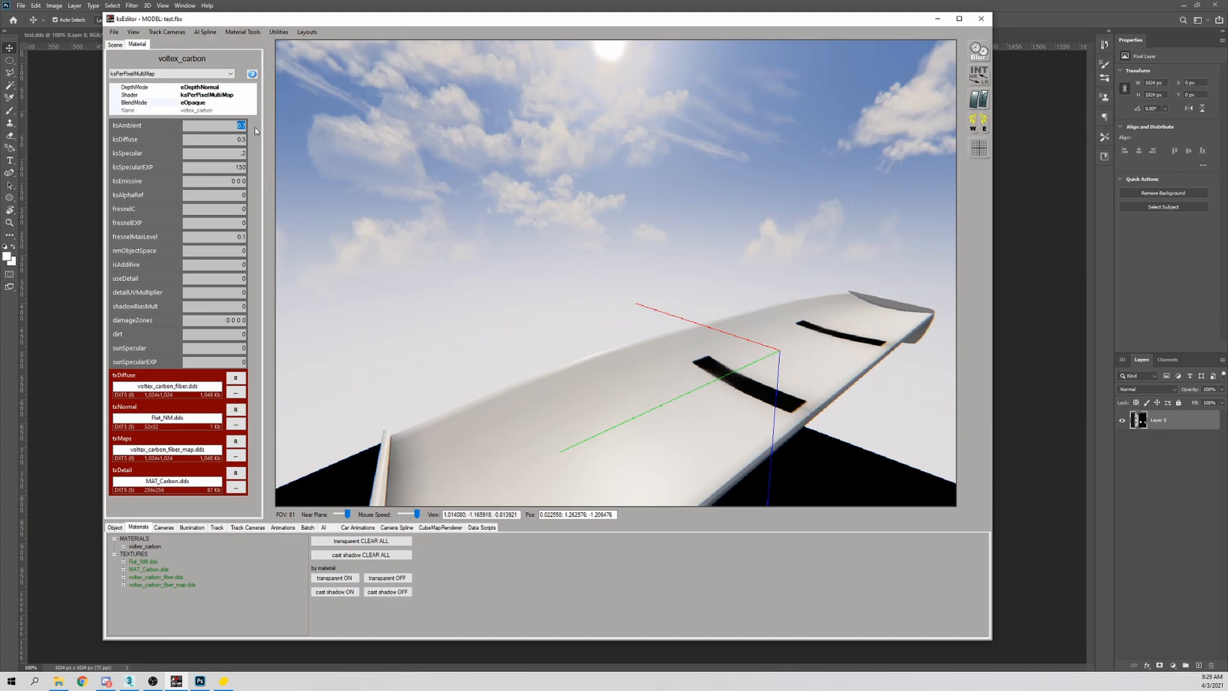
type(".2")
key("BackSpace")
type("1")
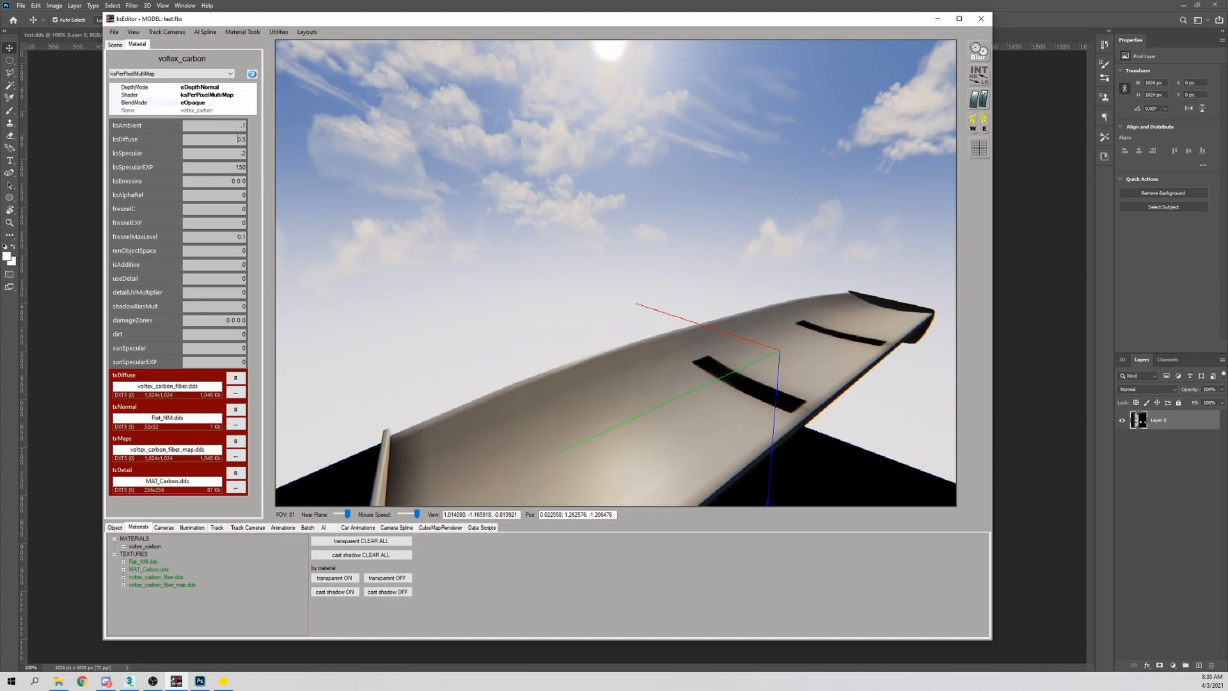
key("Delete")
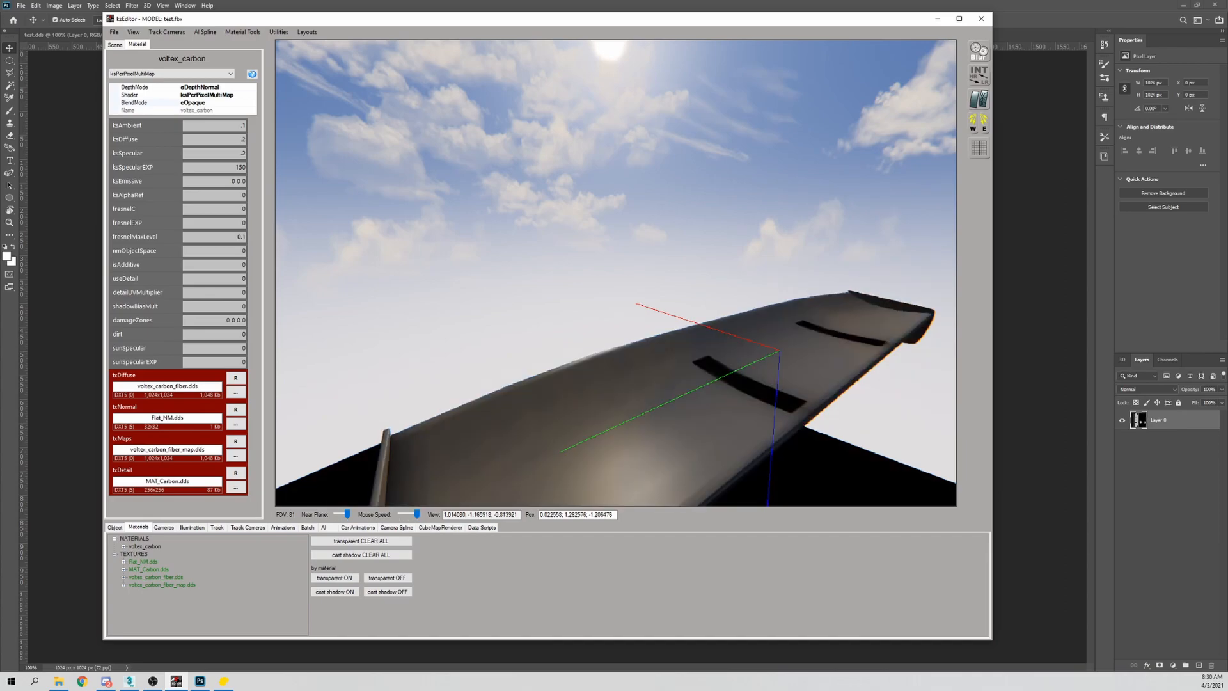
Raise ksSpecular to 1 with the wing's sunlit upper surface in view
left_click_drag(550, 237, 571, 268)
scroll(568, 260, "up", 2)
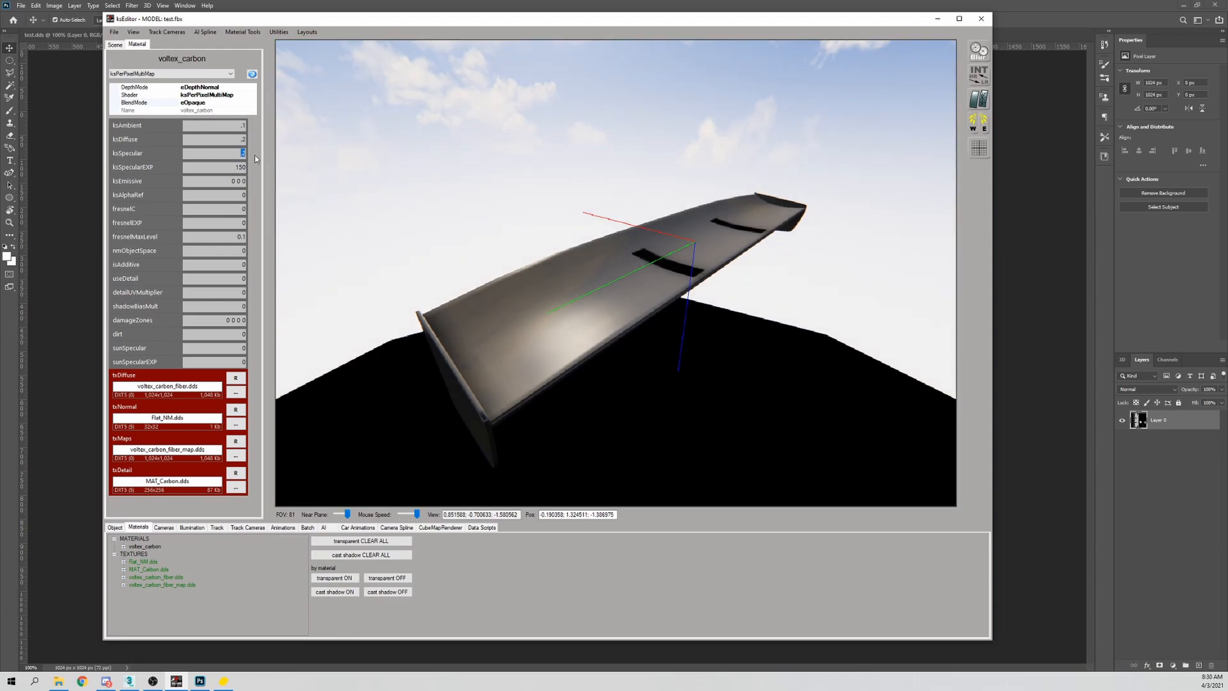
type("1")
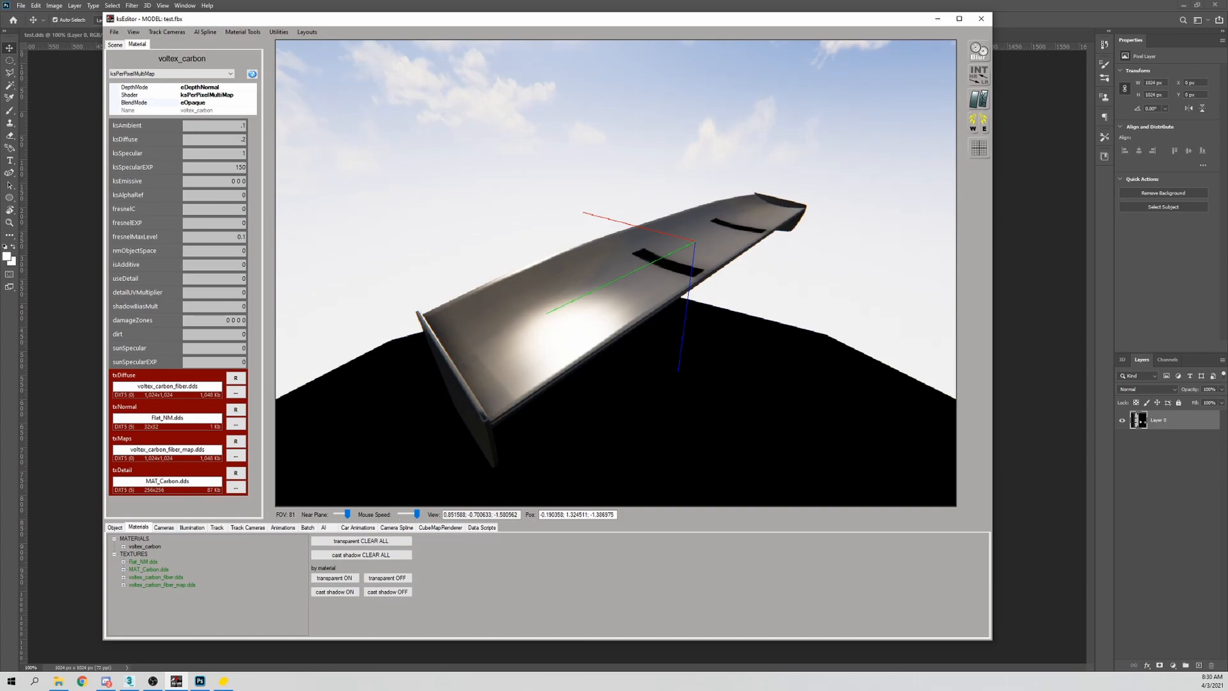
Compare ksSpecularEXP values of 1, 10, 100 and 200 on the wing, and set it to 250
type("1")
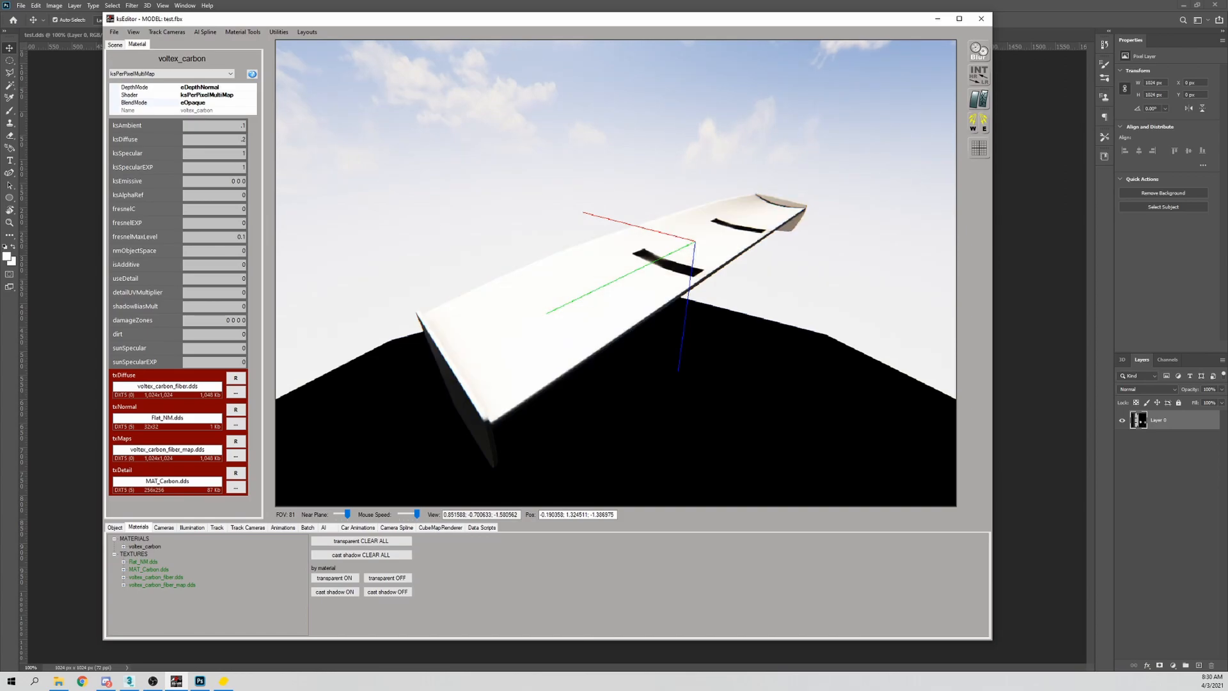
type("0")
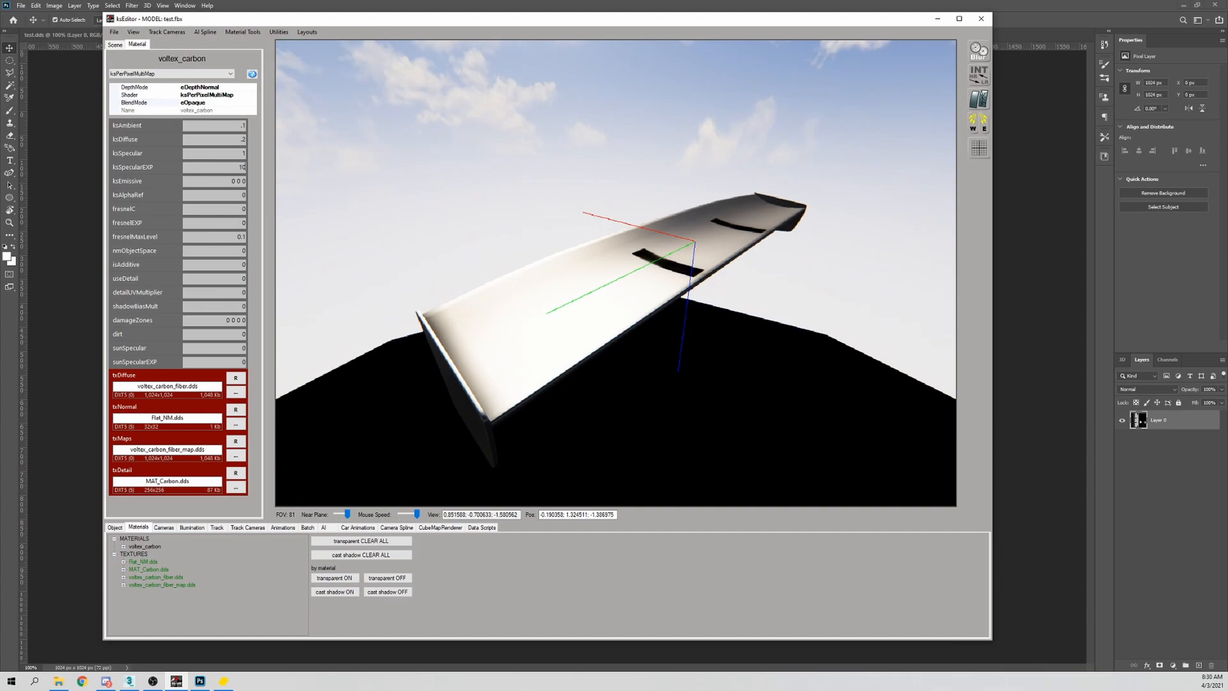
type("0")
key("BackSpace")
key("BackSpace")
key("BackSpace")
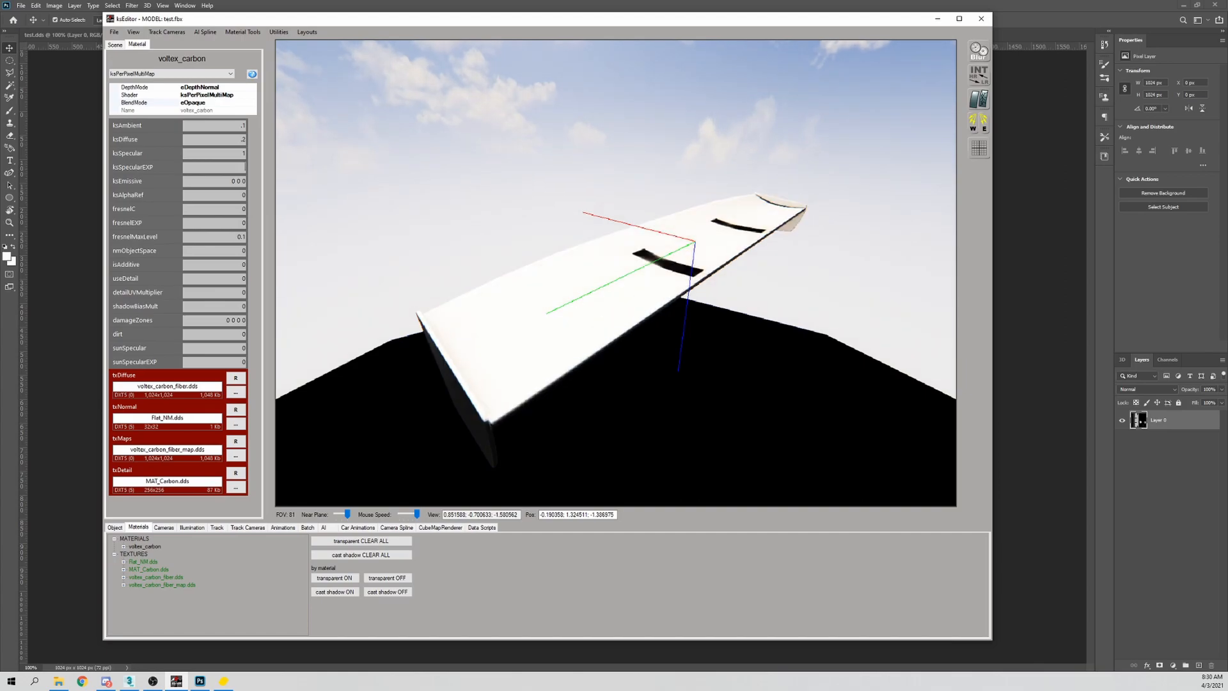
type("200")
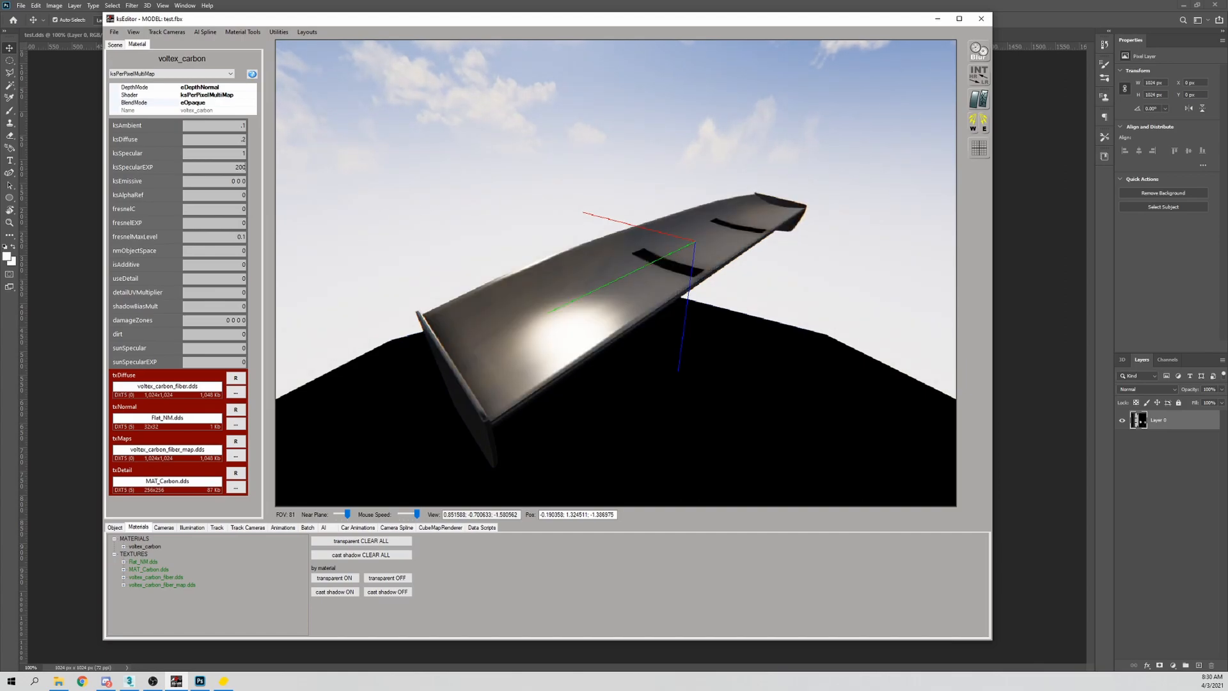
key("BackSpace")
key("BackSpace")
type("50")
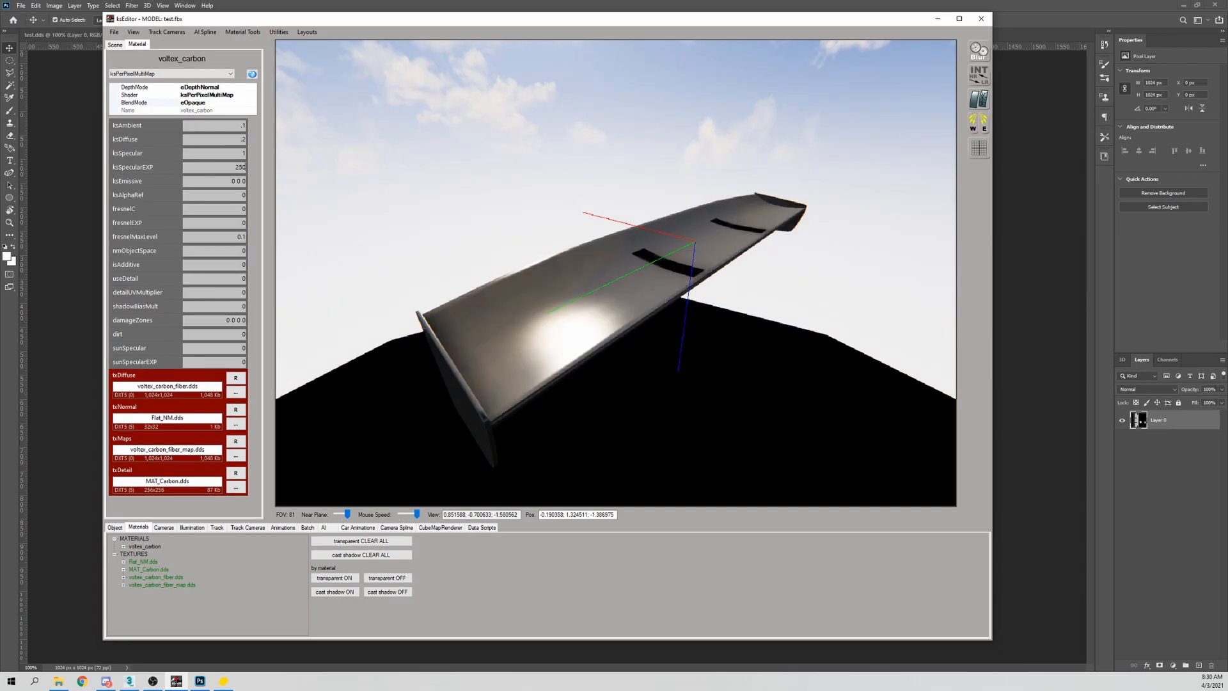
Set voltex_carbon's ksSpecularEXP to 150 and ksSpecular to .2
key("BackSpace")
key("BackSpace")
key("BackSpace")
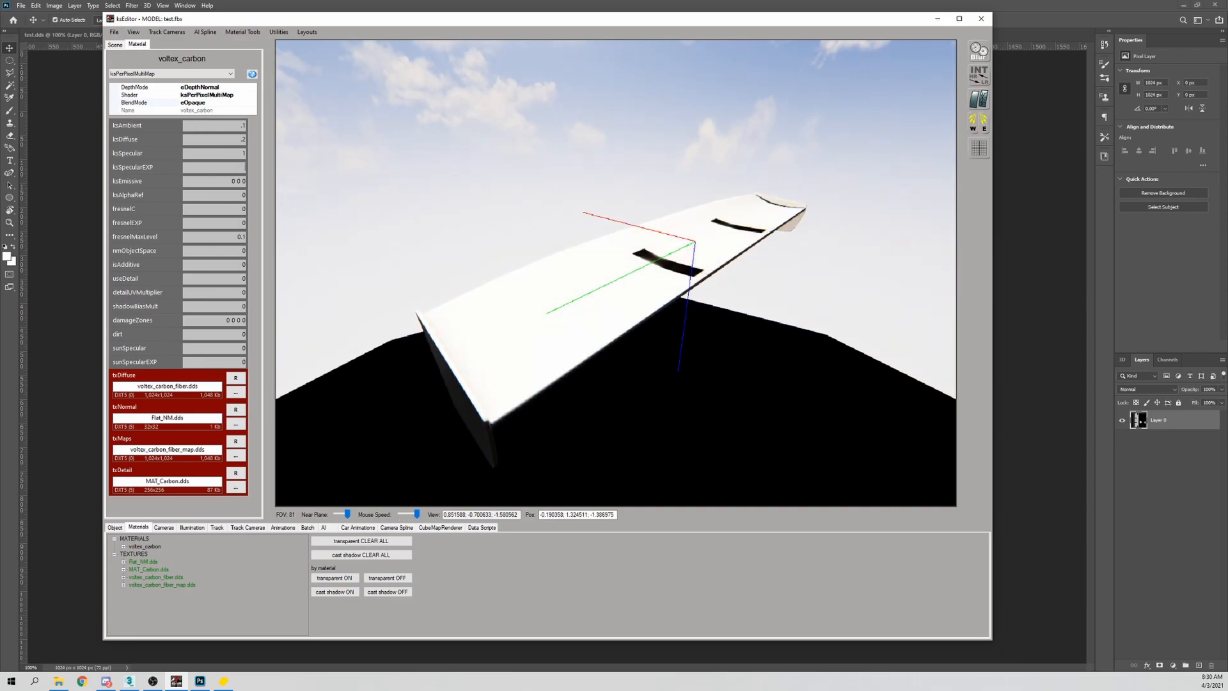
type("150")
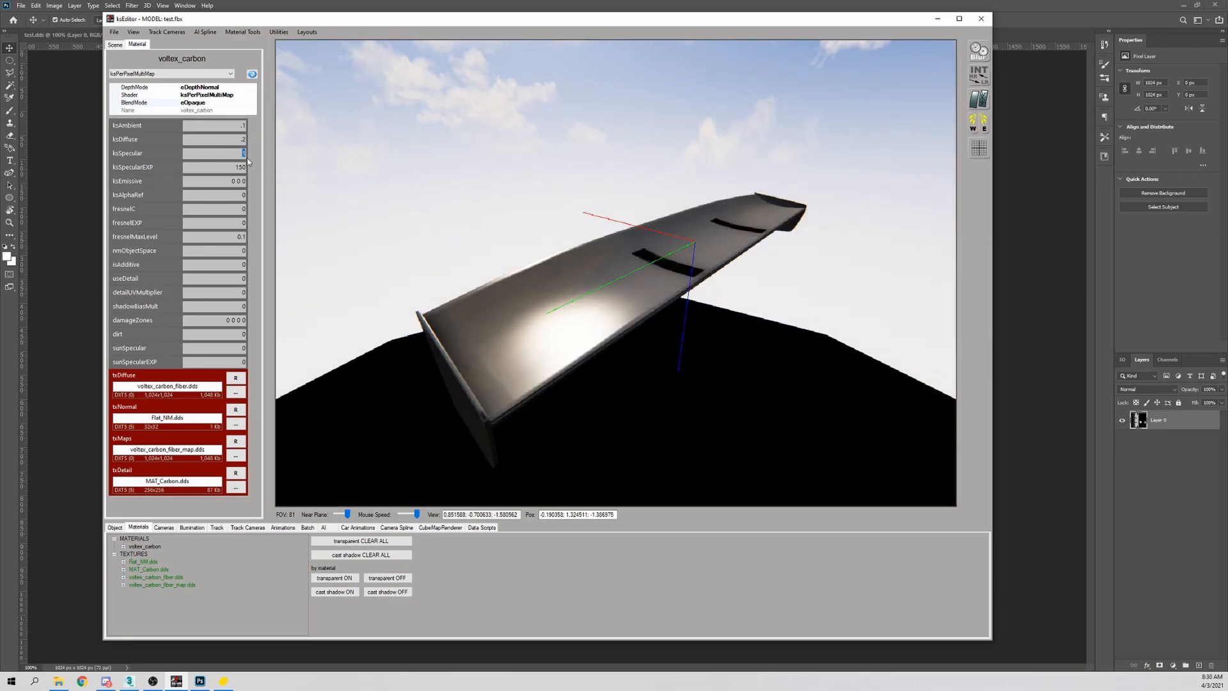
type(".2")
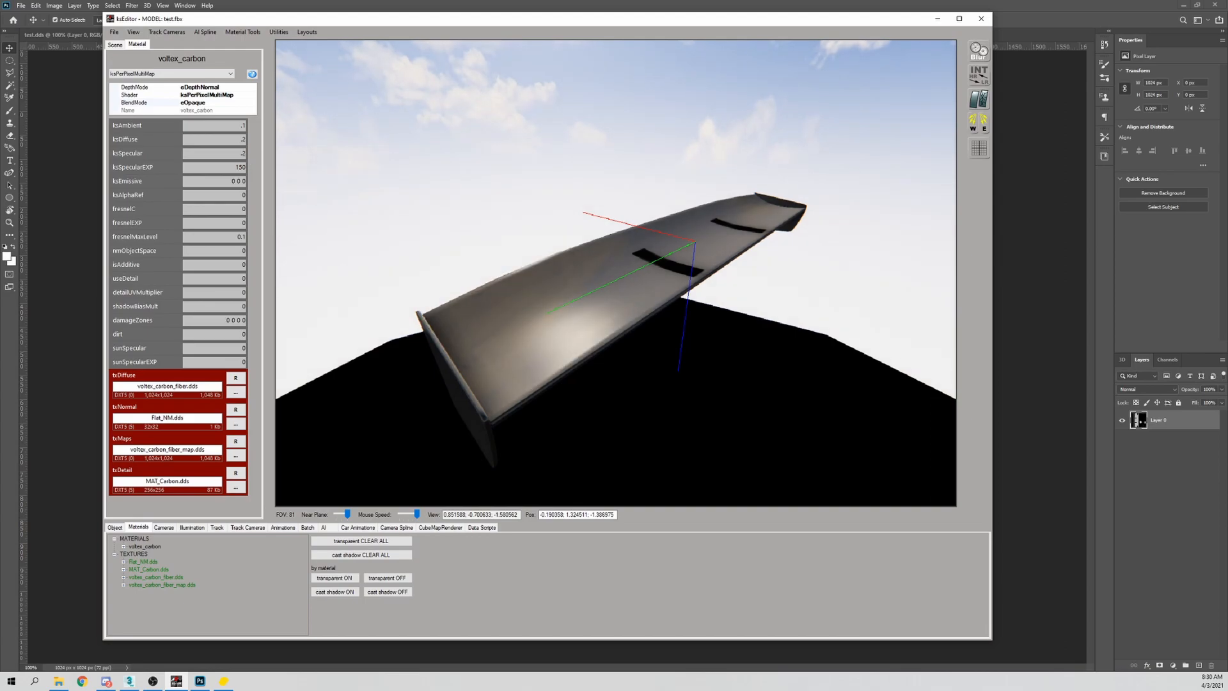
Lower ksSpecularEXP to 60 and check the highlight on the wing from the endplate side
key("BackSpace")
key("BackSpace")
key("BackSpace")
type("50")
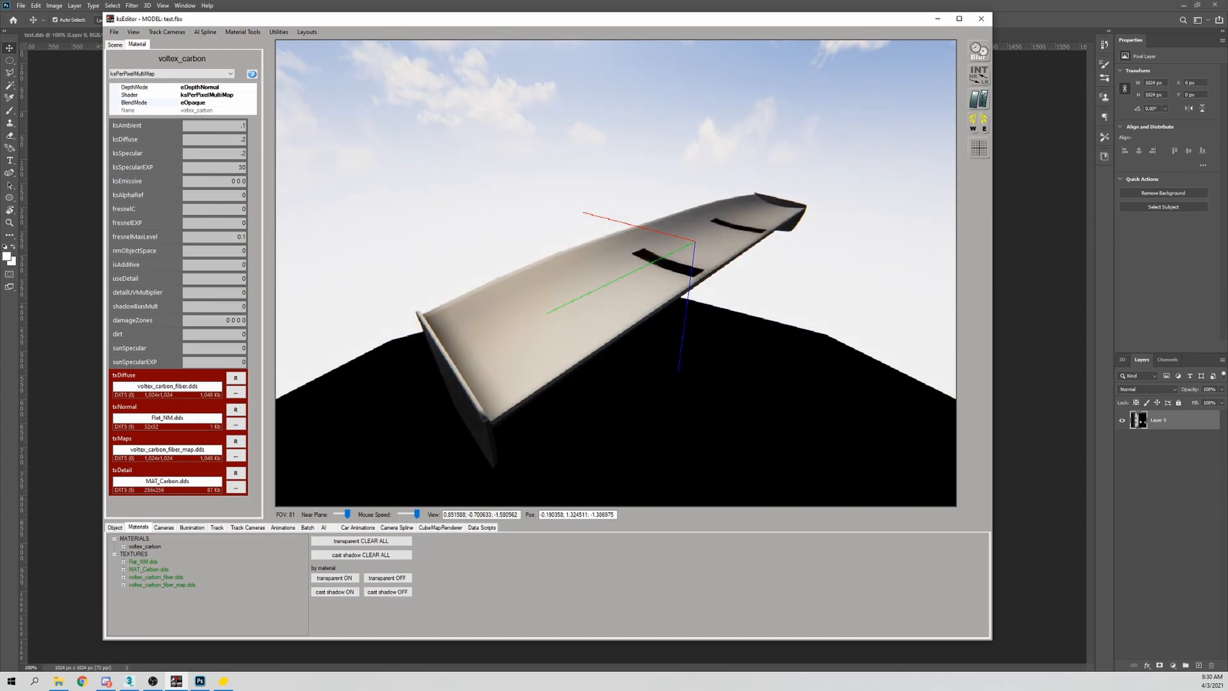
key("BackSpace")
key("BackSpace")
type("60")
left_click_drag(523, 290, 580, 288)
key("Right")
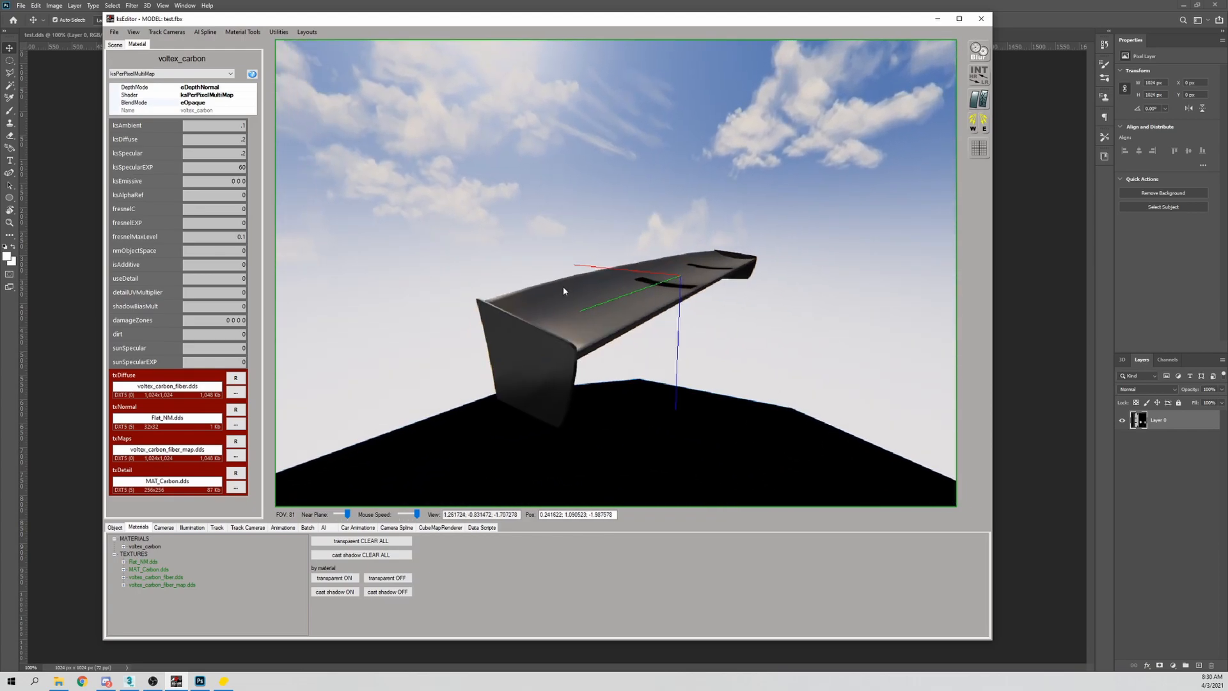
Compare fresnelMaxLevel values of .2 and .1 on the wing, and set it to .2
double_click(240, 238)
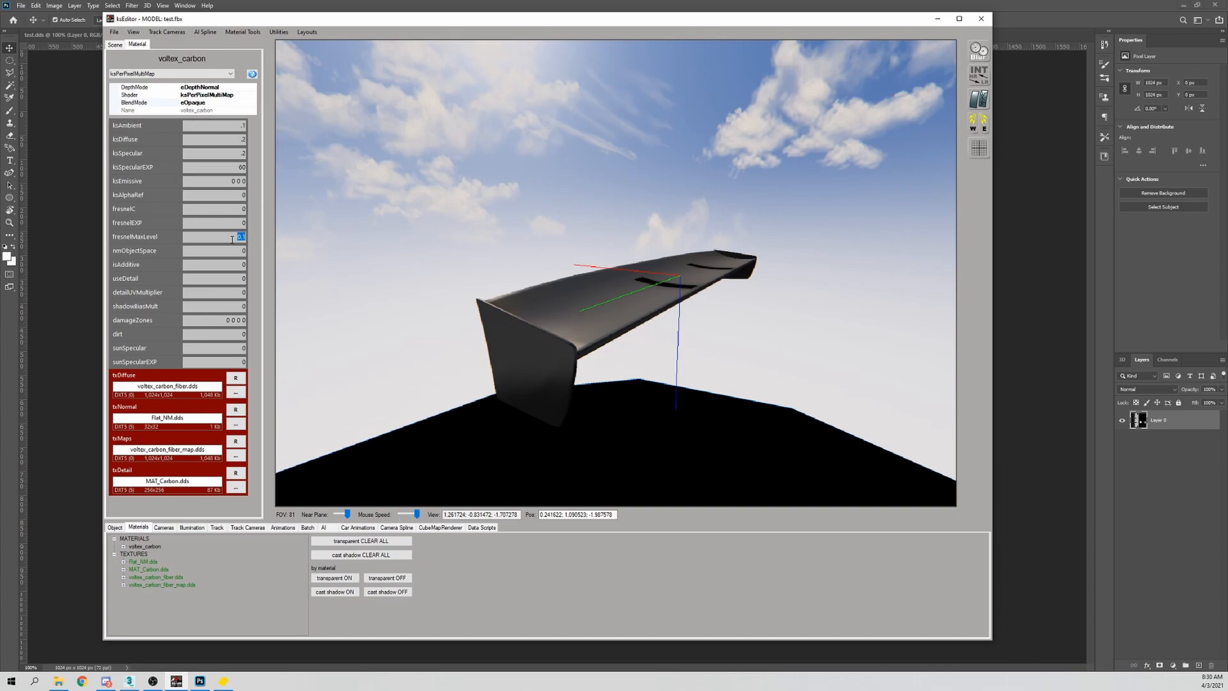
type(".2")
key("BackSpace")
type("1")
key("BackSpace")
type("2")
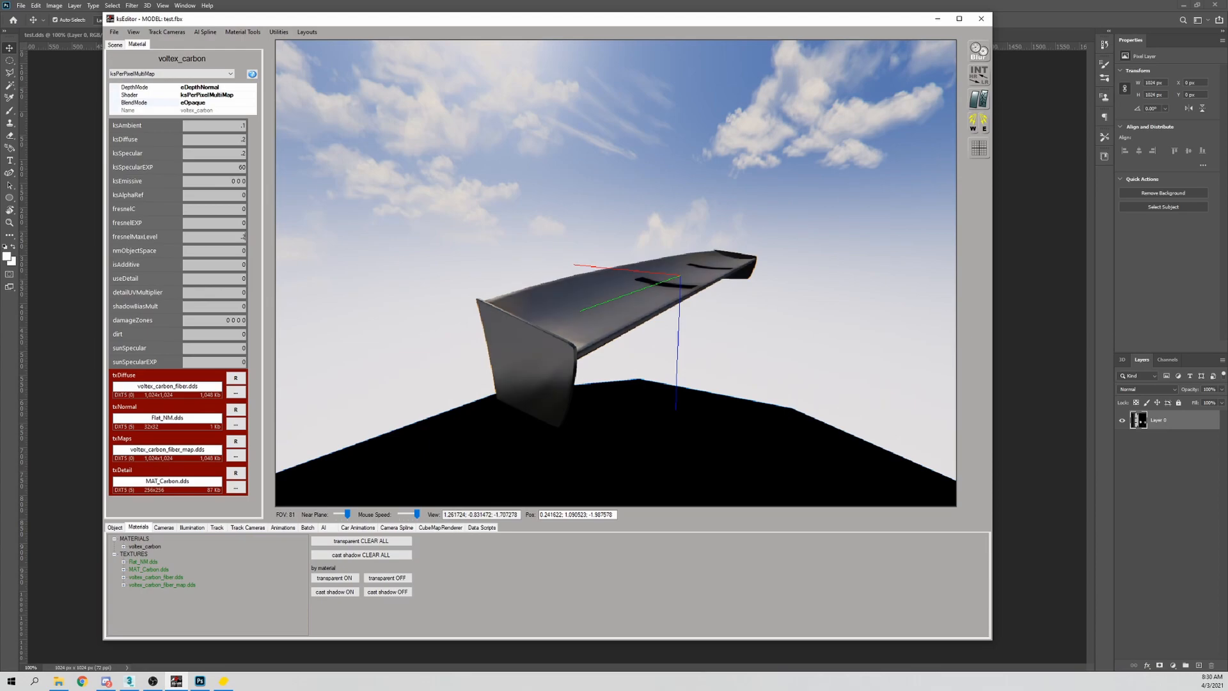
scroll(443, 288, "up", 3)
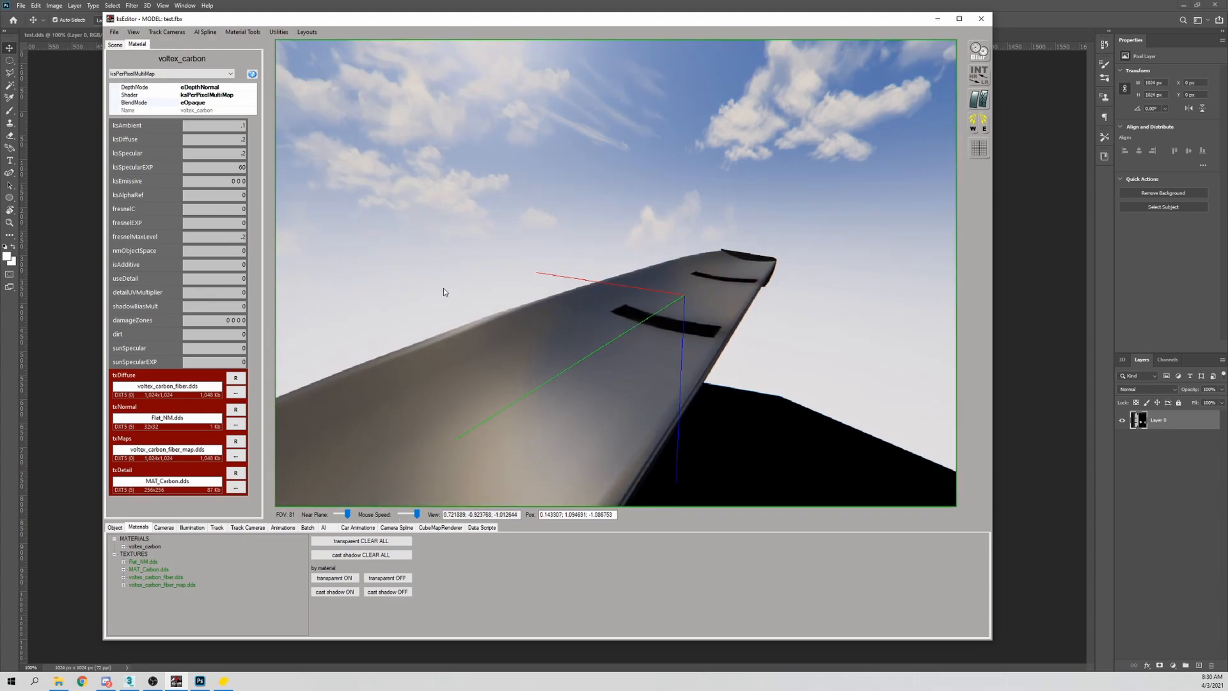
scroll(443, 288, "down", 2)
Turn on the detail texture with useDetail at 1 and set detailUVMultiplier to 10
left_click_drag(235, 279, 248, 281)
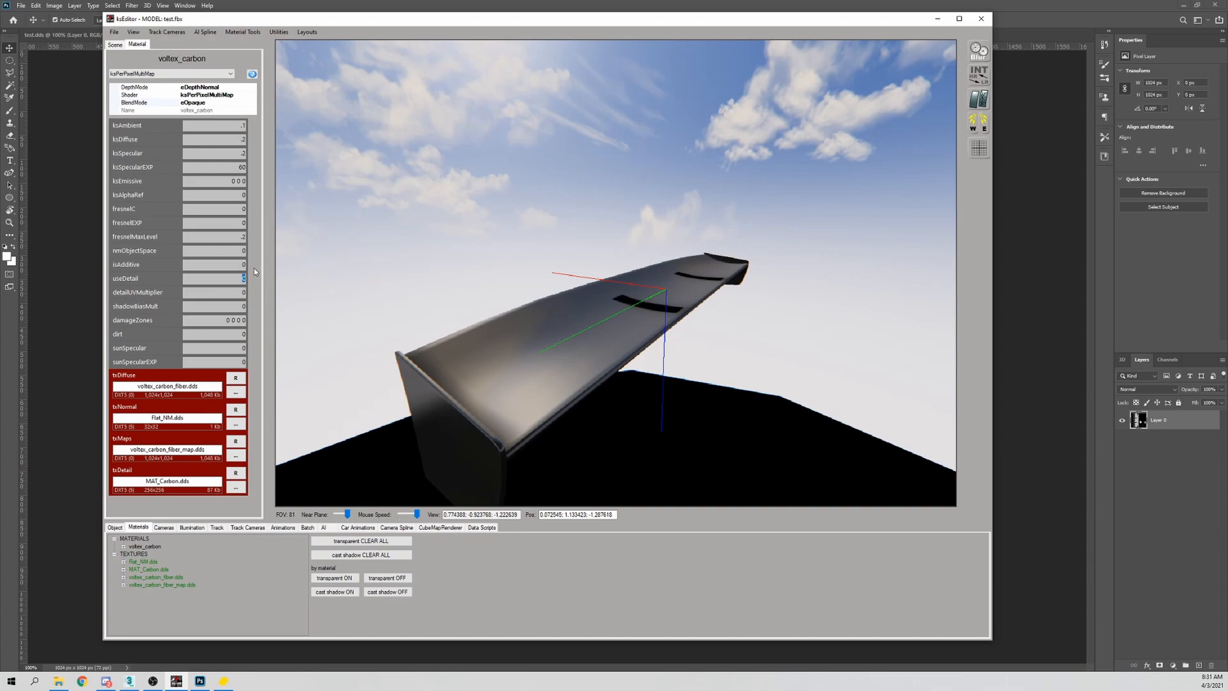
type("1")
key("Return")
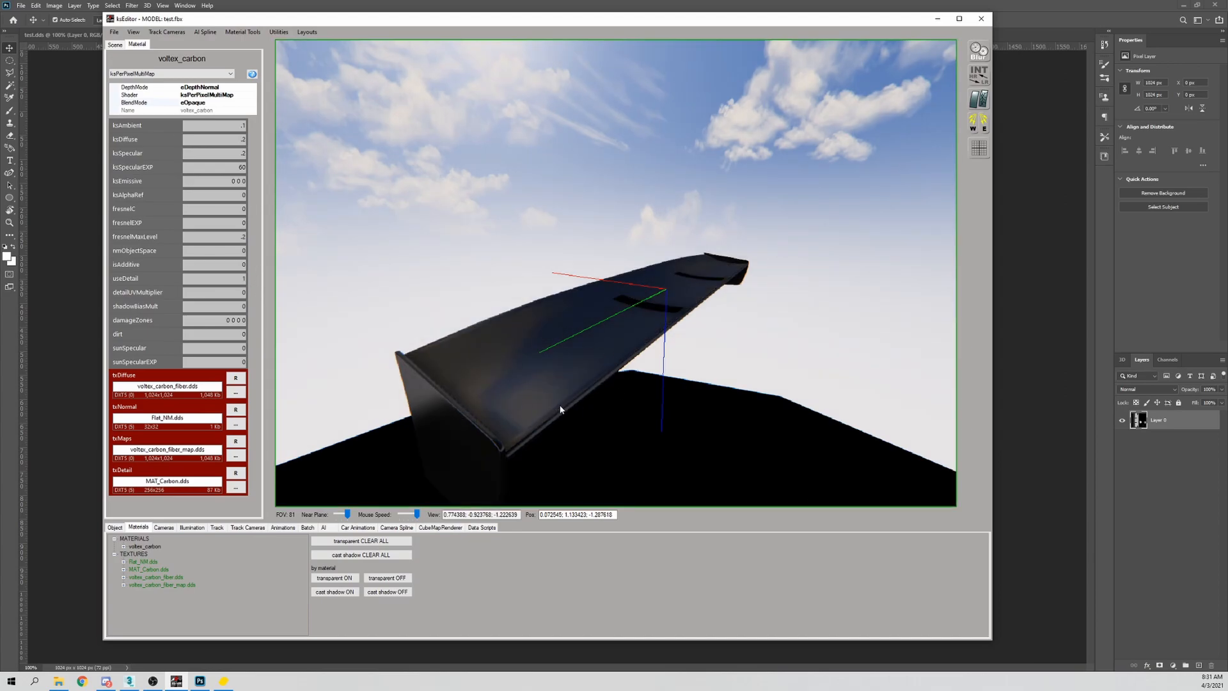
left_click_drag(561, 406, 563, 406)
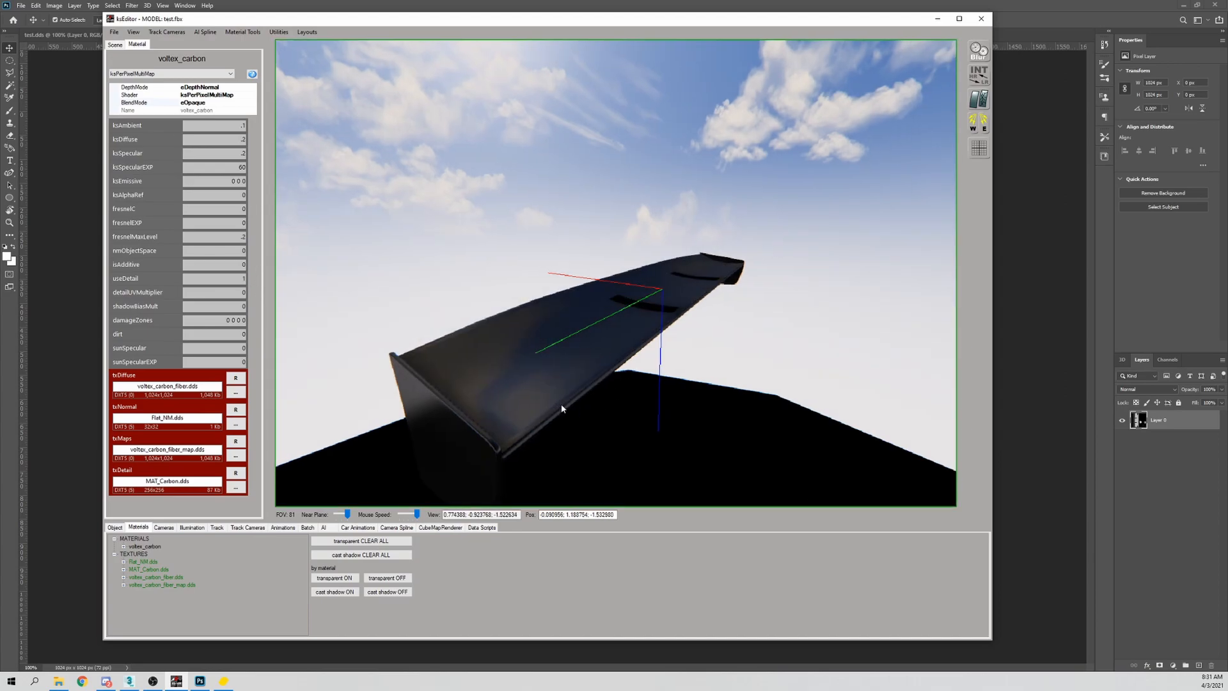
double_click(240, 292)
type("10")
key("Return")
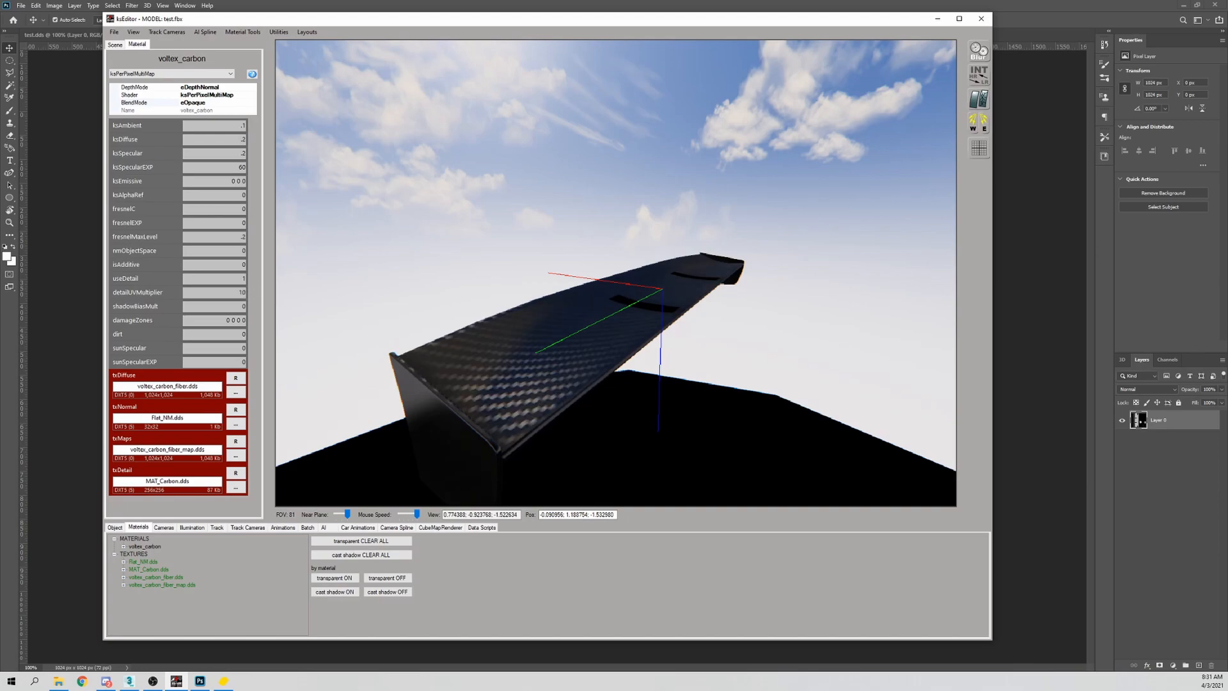
Try detailUVMultiplier values of 5, 8 and 1 on the carbon weave, and restore it to 10
key("BackSpace")
key("BackSpace")
type("5")
key("BackSpace")
type("8")
key("BackSpace")
type("5")
key("BackSpace")
type("1")
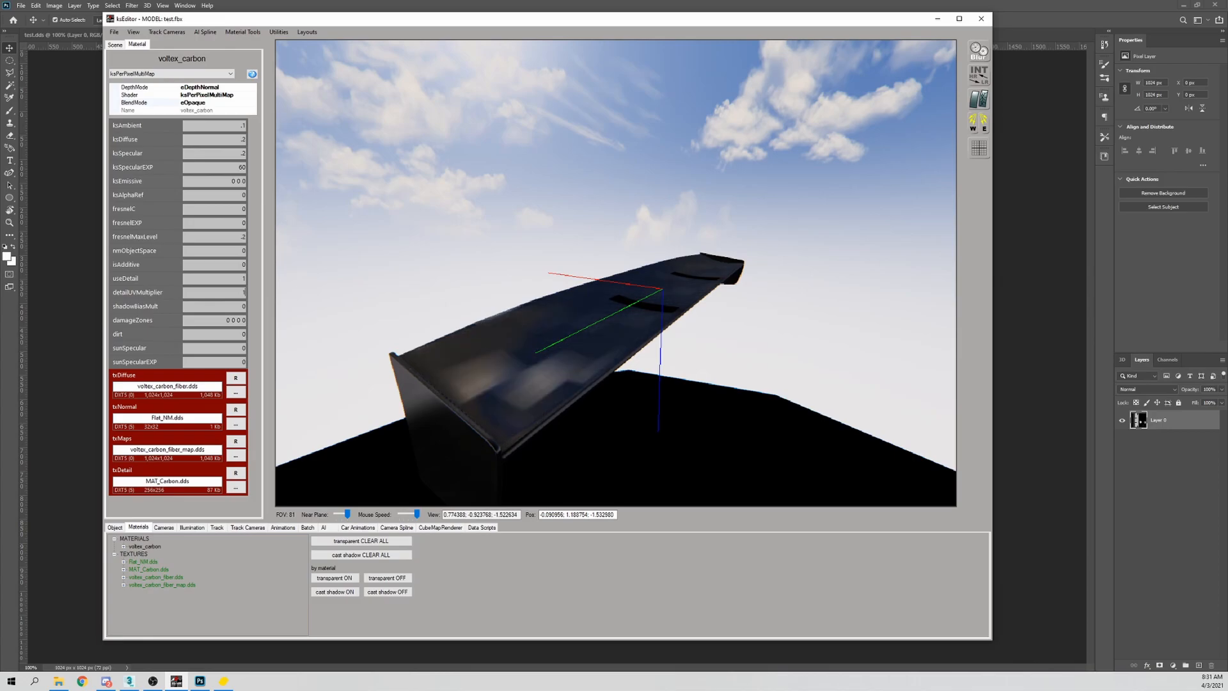
type("0")
Set voltex_carbon's fresnelMaxLevel to .1 and ksAmbient to .4
left_click_drag(538, 359, 810, 370)
scroll(788, 367, "down", 6)
scroll(787, 367, "up", 4)
scroll(788, 367, "down", 1)
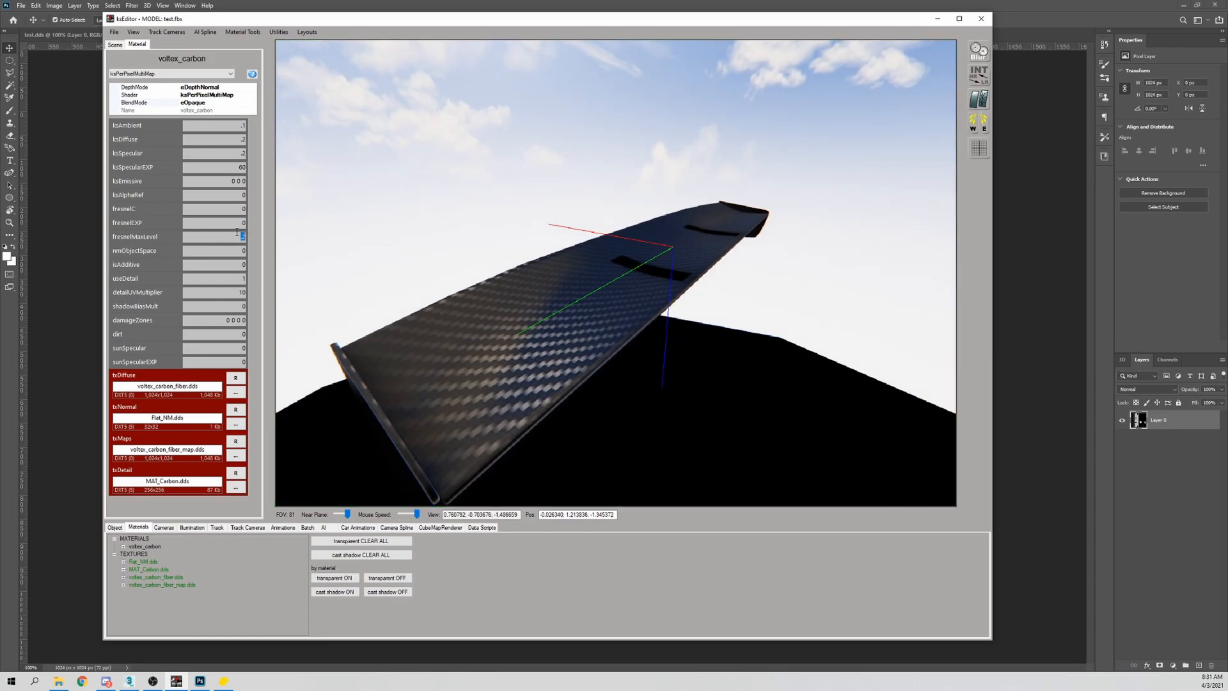
left_click_drag(417, 334, 584, 365)
double_click(249, 124)
type(".4")
key("Return")
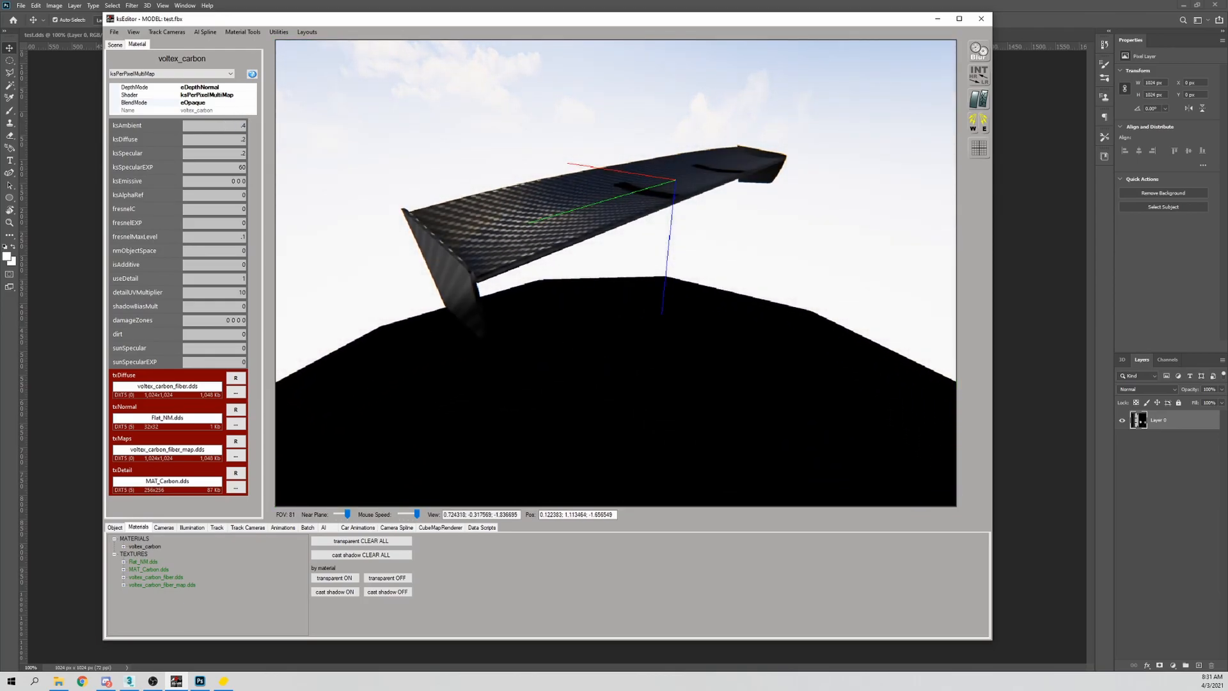
Raise ksDiffuse to .4, and try detailUVMultiplier at 15 before setting it to 20
left_click_drag(473, 314, 567, 337)
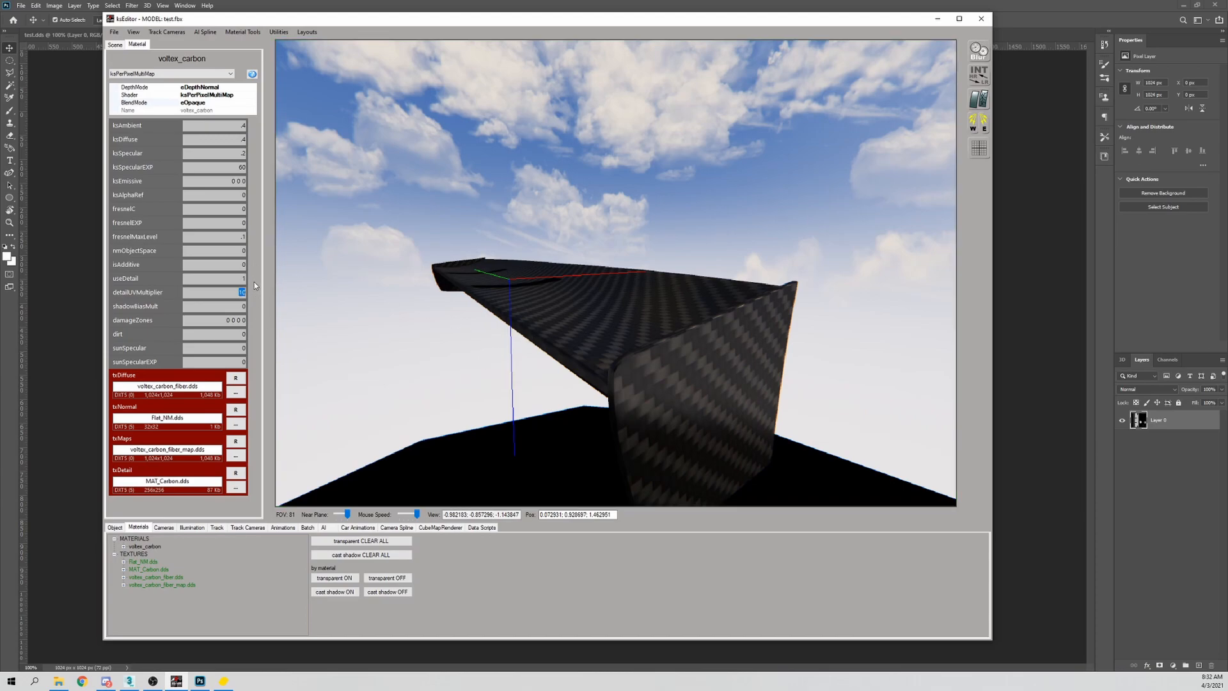
type("15")
key("Return")
key("BackSpace")
key("BackSpace")
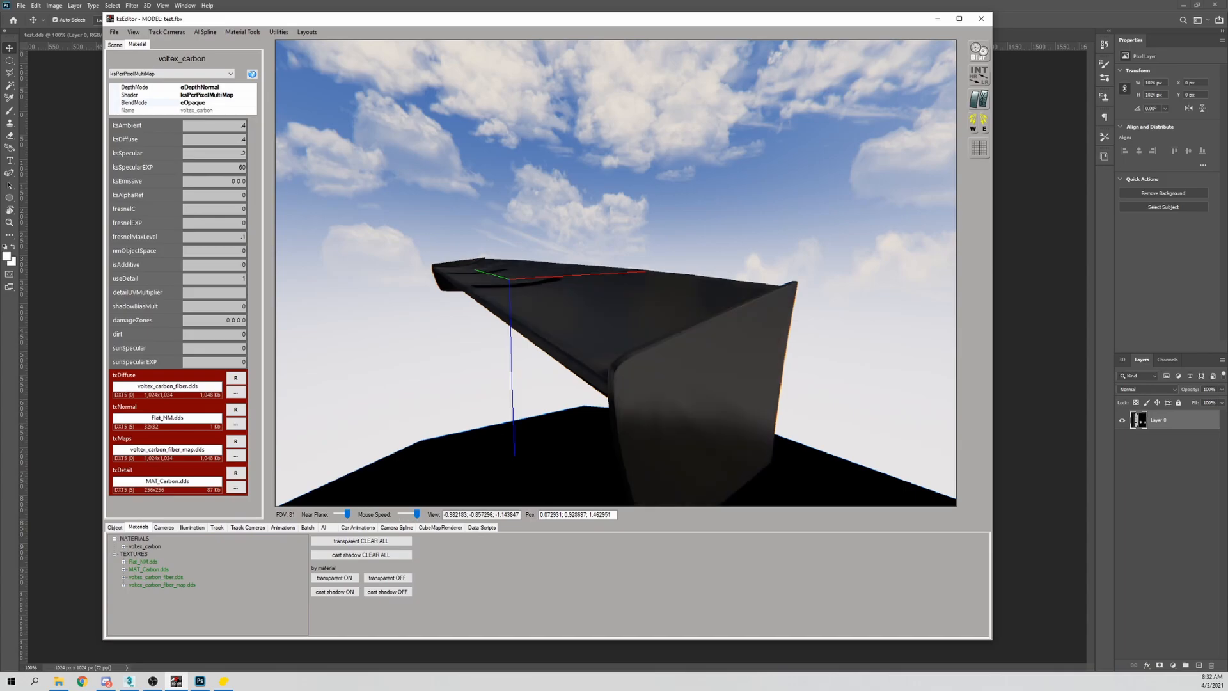
type("20")
key("Return")
Examine the scale of the carbon weave on the endplate and wing from several angles and distances
left_click_drag(547, 252, 713, 273)
scroll(675, 265, "down", 3)
scroll(675, 265, "up", 3)
scroll(694, 269, "down", 2)
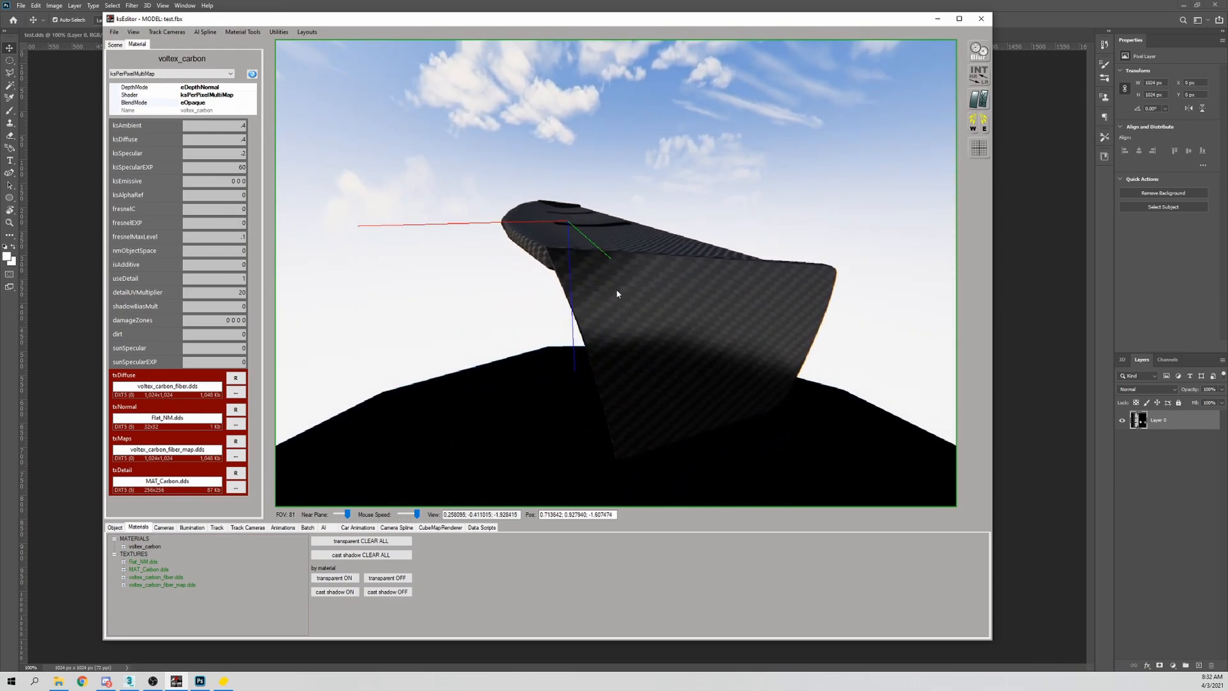
left_click_drag(718, 337, 662, 323)
scroll(676, 332, "down", 2)
scroll(675, 330, "down", 2)
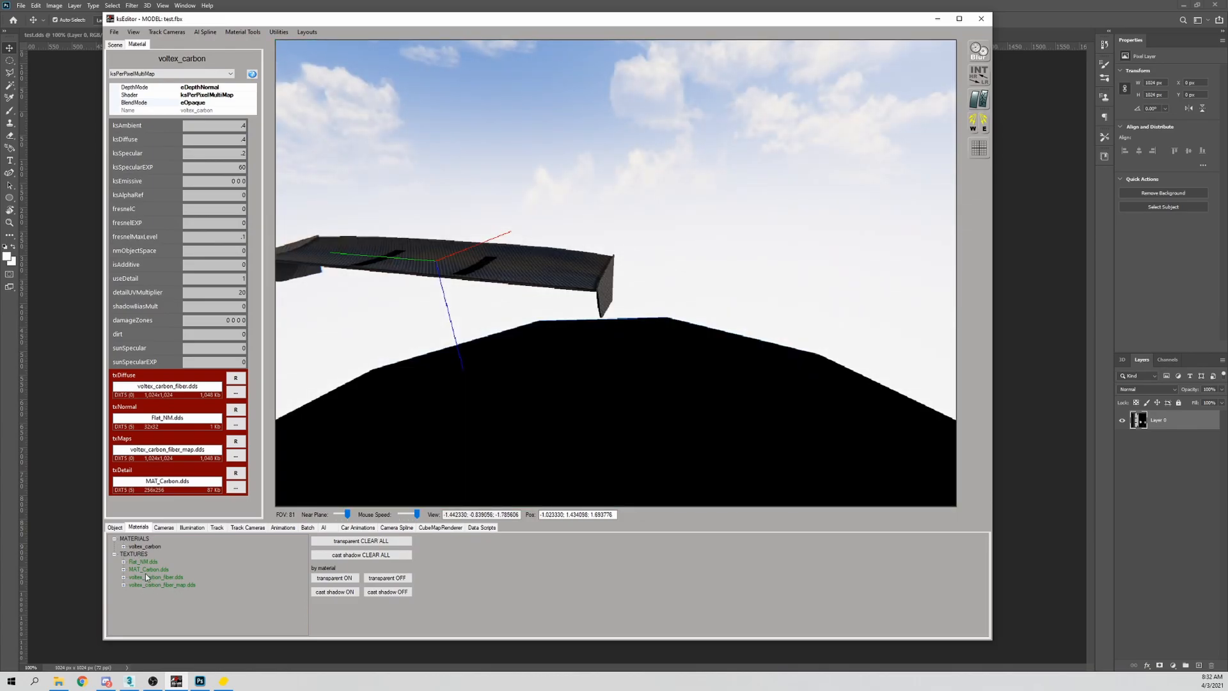
Show the textures used by voltex_carbon, then view the wing with the scene hierarchy open
left_click(125, 548)
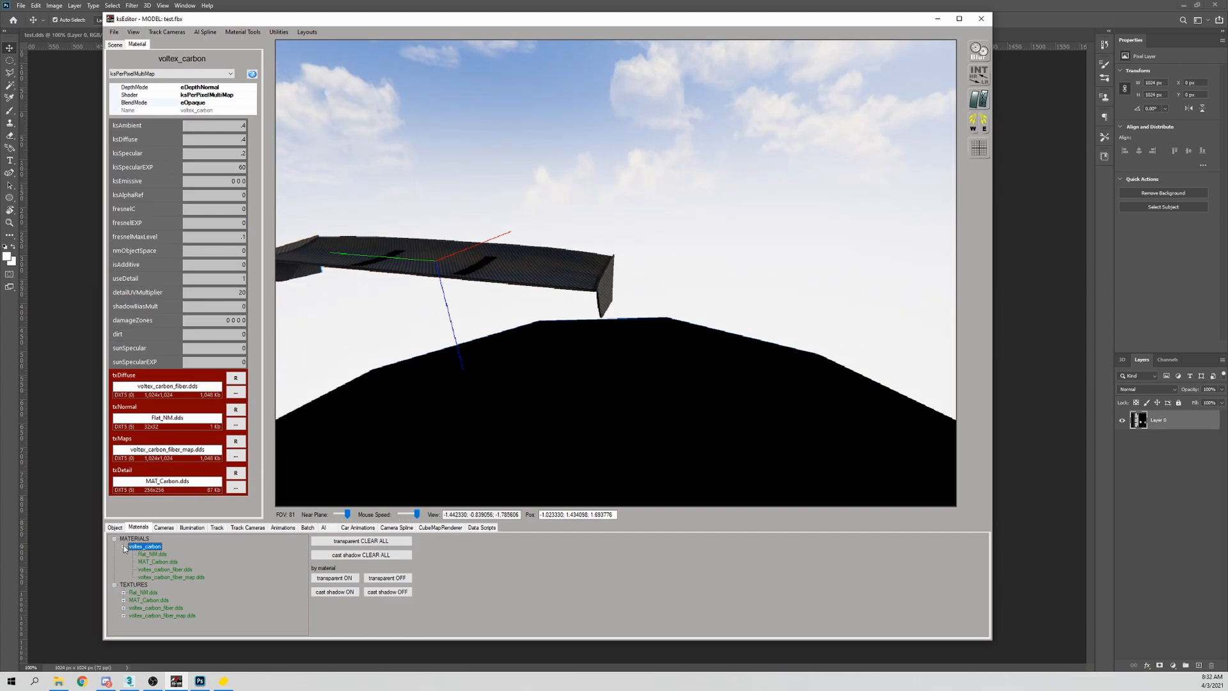
left_click(124, 548)
left_click(124, 548)
left_click(115, 45)
left_click_drag(502, 241, 546, 228)
scroll(568, 245, "up", 3)
scroll(561, 247, "up", 2)
scroll(546, 227, "down", 5)
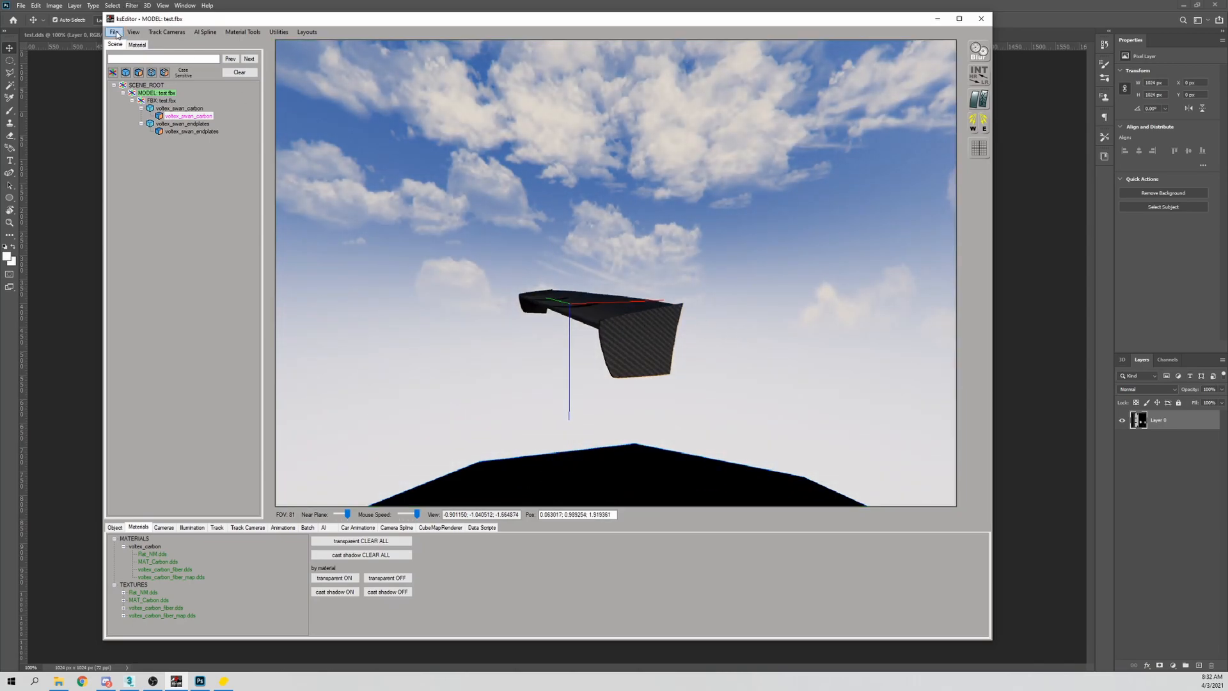
Save the persistence file for the test.fbx model's material settings
left_click(114, 32)
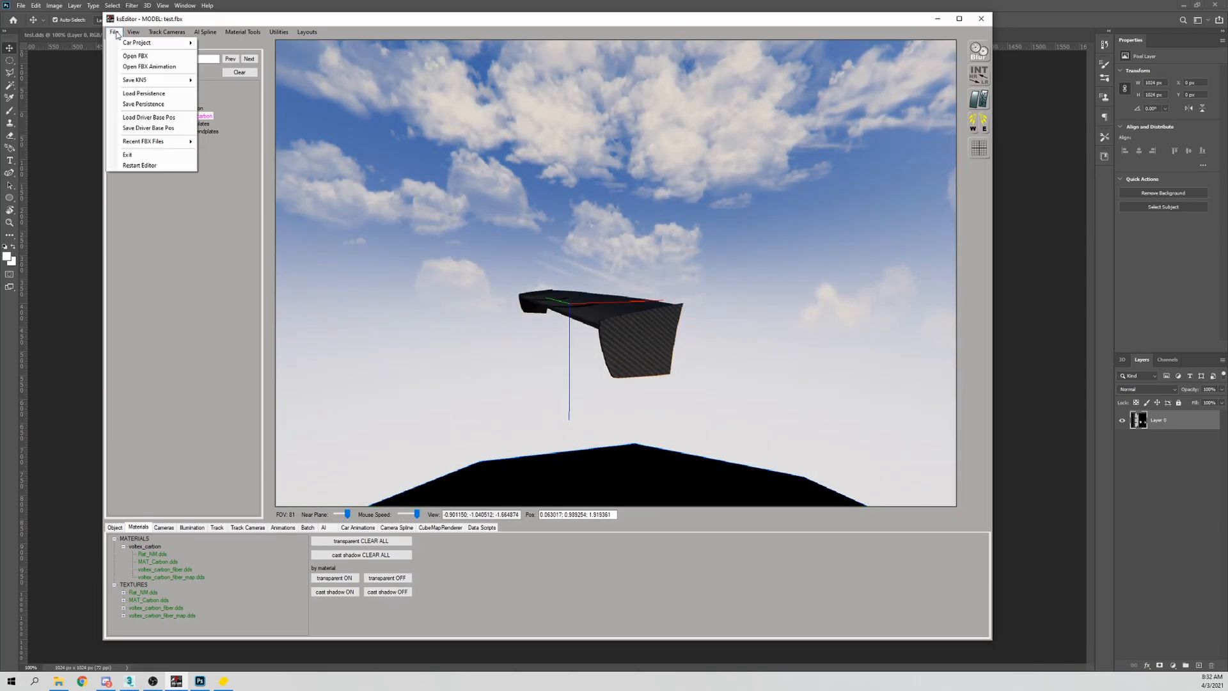
left_click(135, 104)
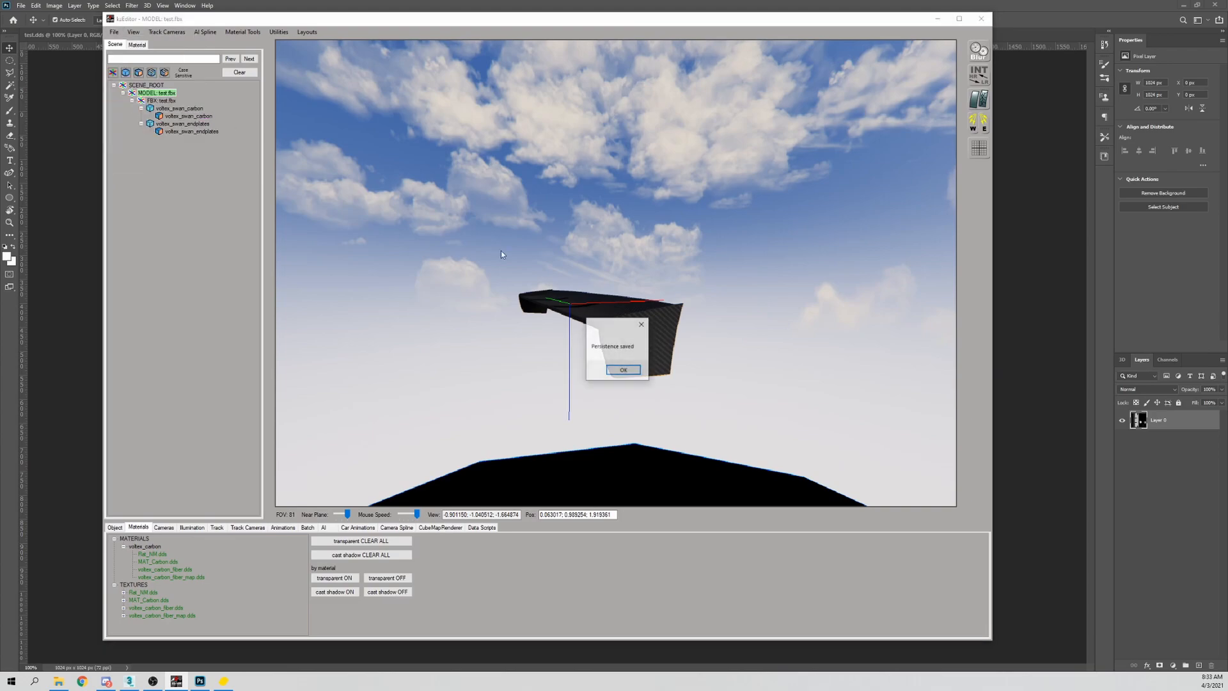
left_click(623, 370)
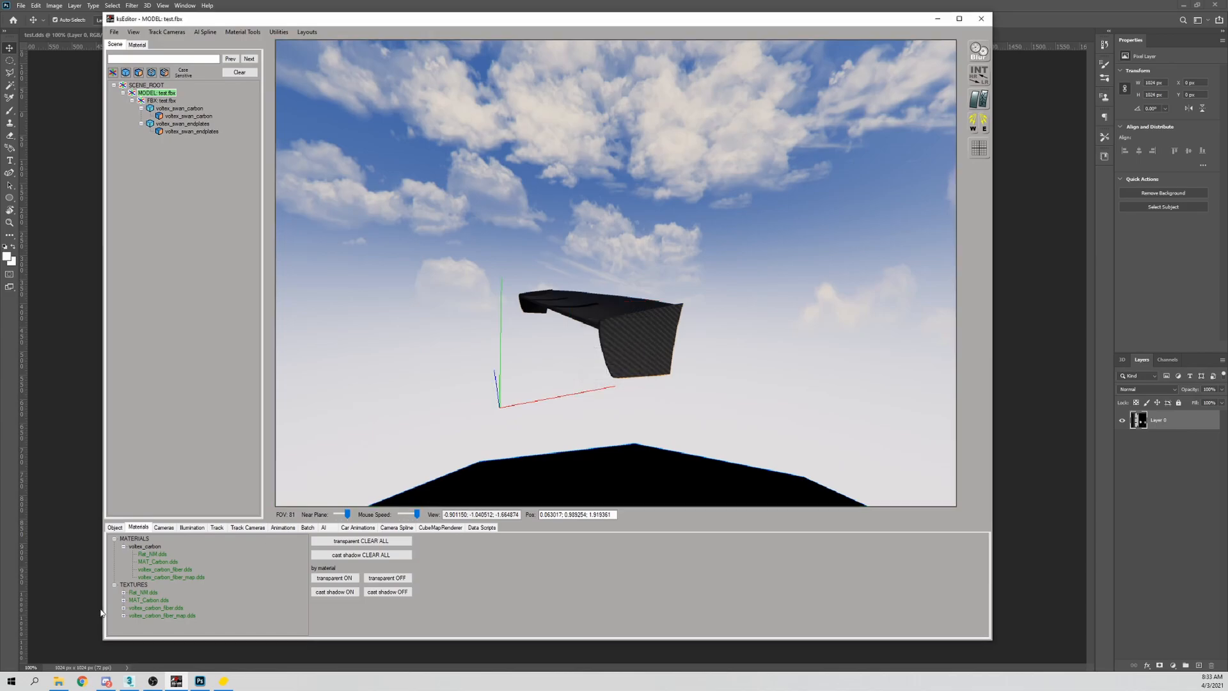
Check the swan neck project folder in File Explorer for test.fbx.ini beside test.fbx
left_click(59, 683)
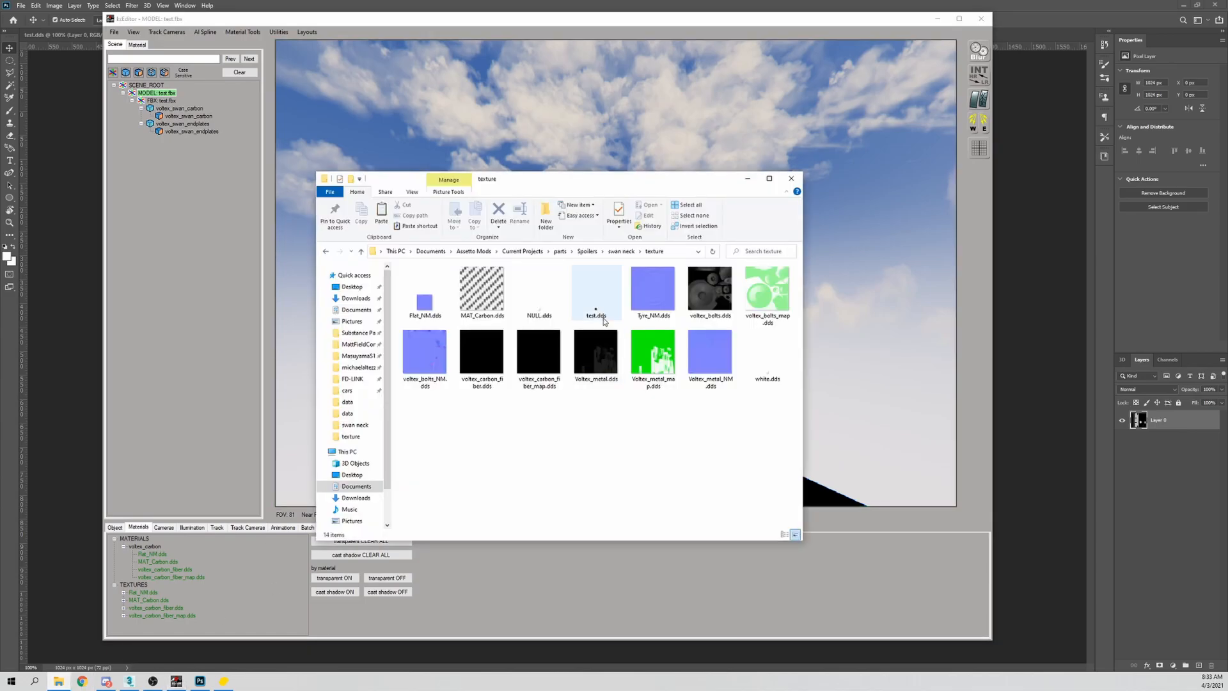
left_click(617, 250)
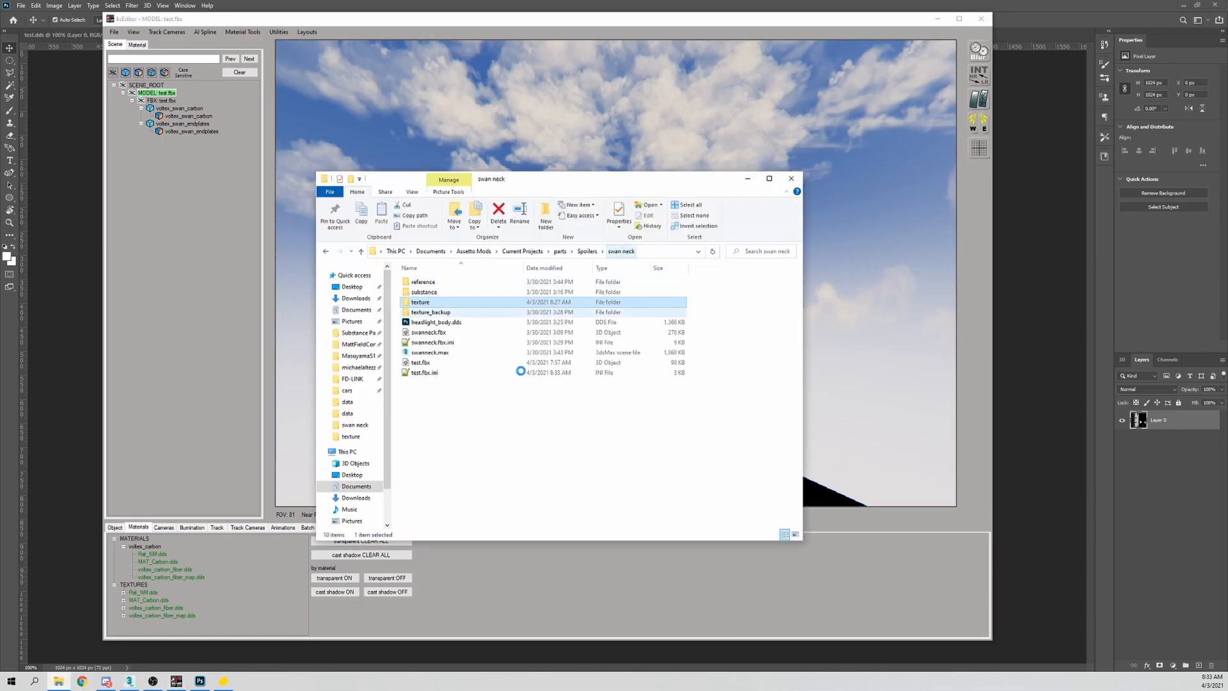
left_click(451, 374)
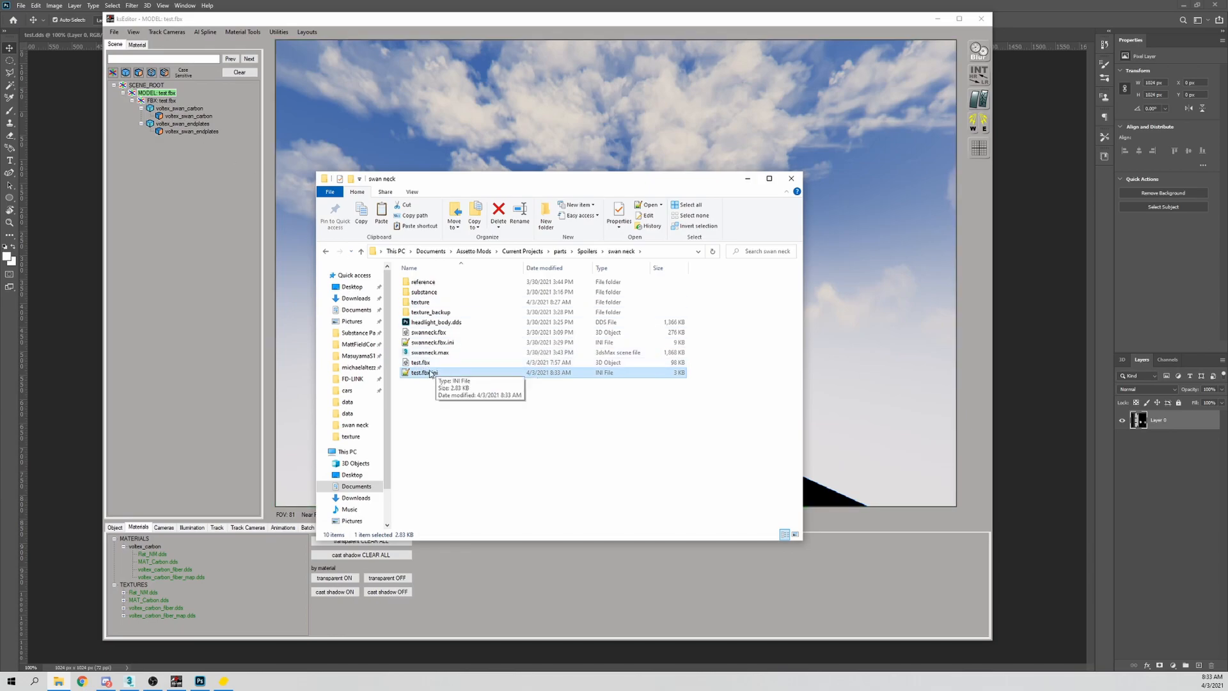
left_click(492, 362)
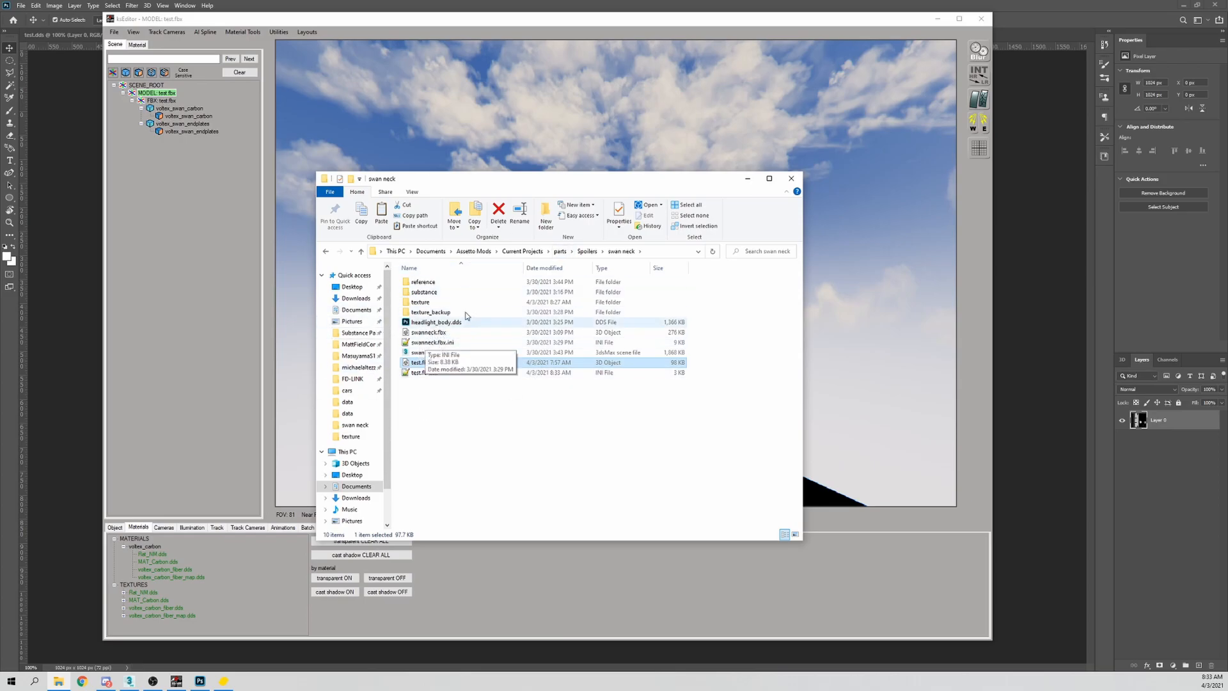
left_click(748, 179)
Save the wing model as a KN5 in Assetto Corsa's cars\tn_corolla folder, overwriting tn_corolla.kn5
right_click_drag(659, 316, 729, 340)
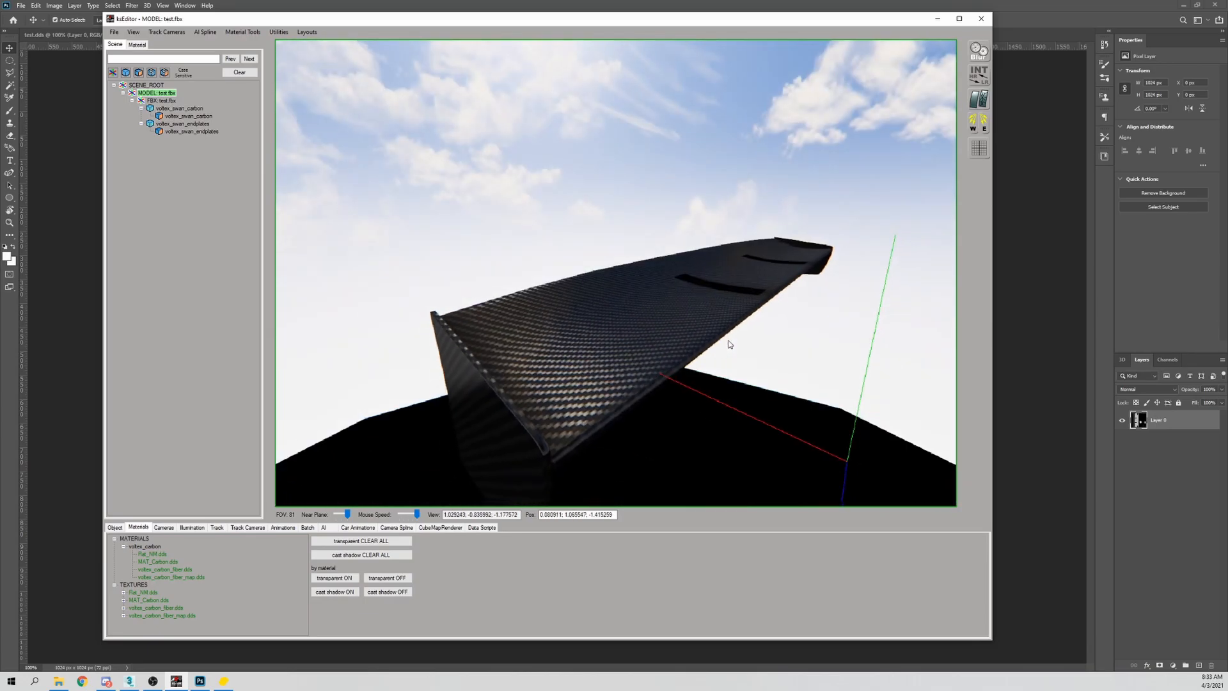
left_click(114, 32)
mouse_move(165, 81)
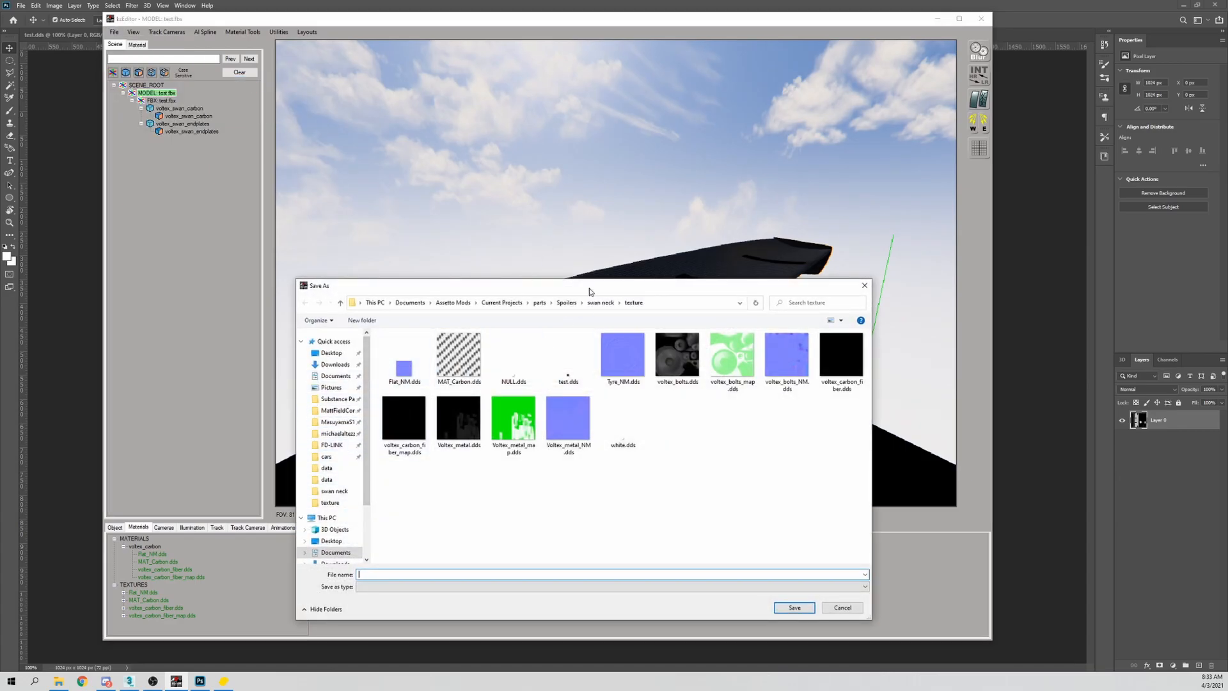
left_click_drag(447, 285, 154, 357)
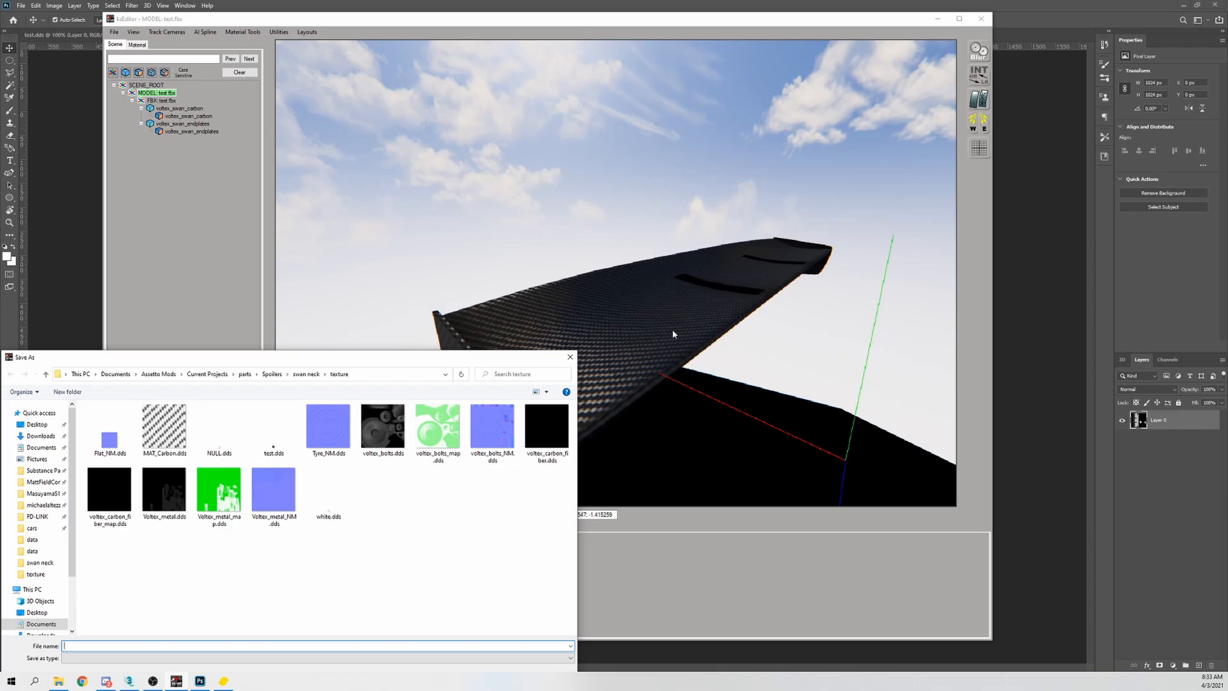
left_click_drag(536, 358, 594, 309)
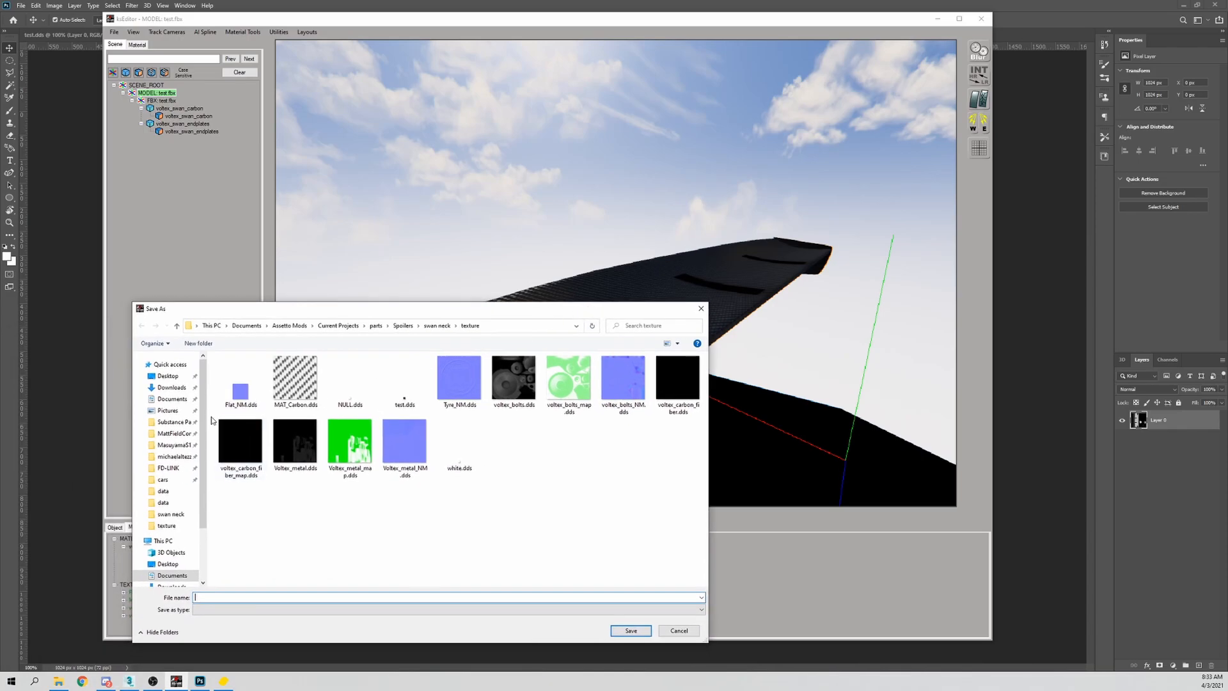
left_click(163, 479)
scroll(348, 467, "down", 15)
scroll(287, 477, "up", 15)
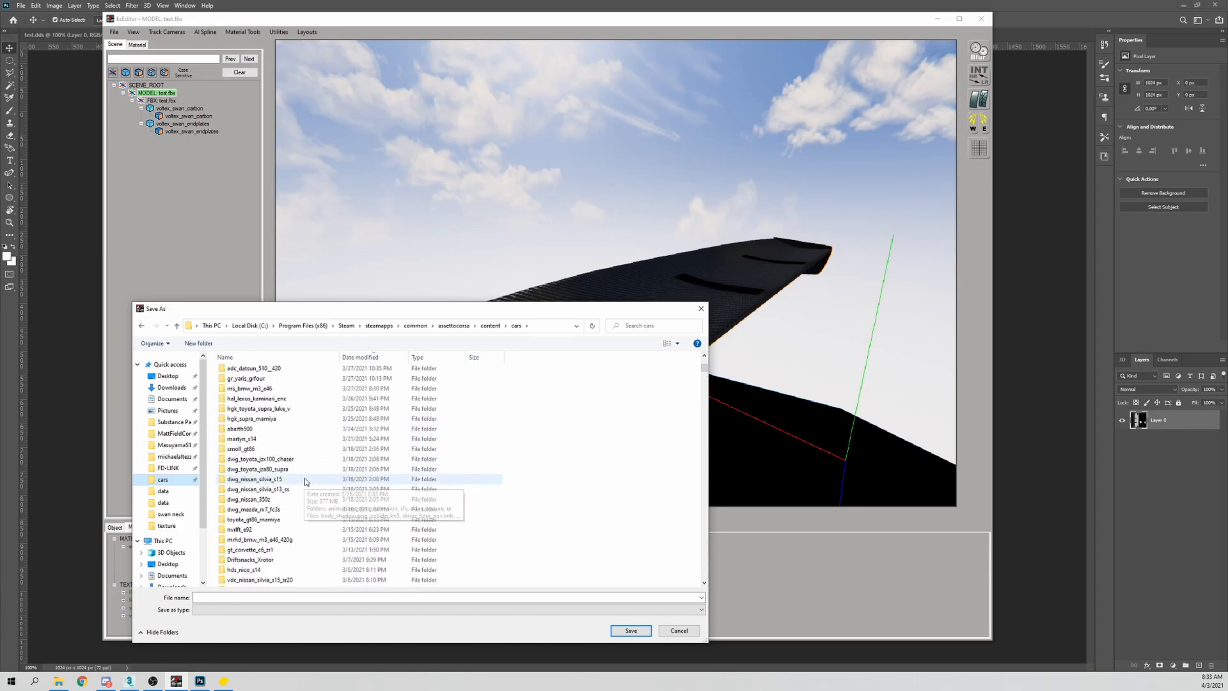
scroll(305, 481, "up", 3)
double_click(303, 479)
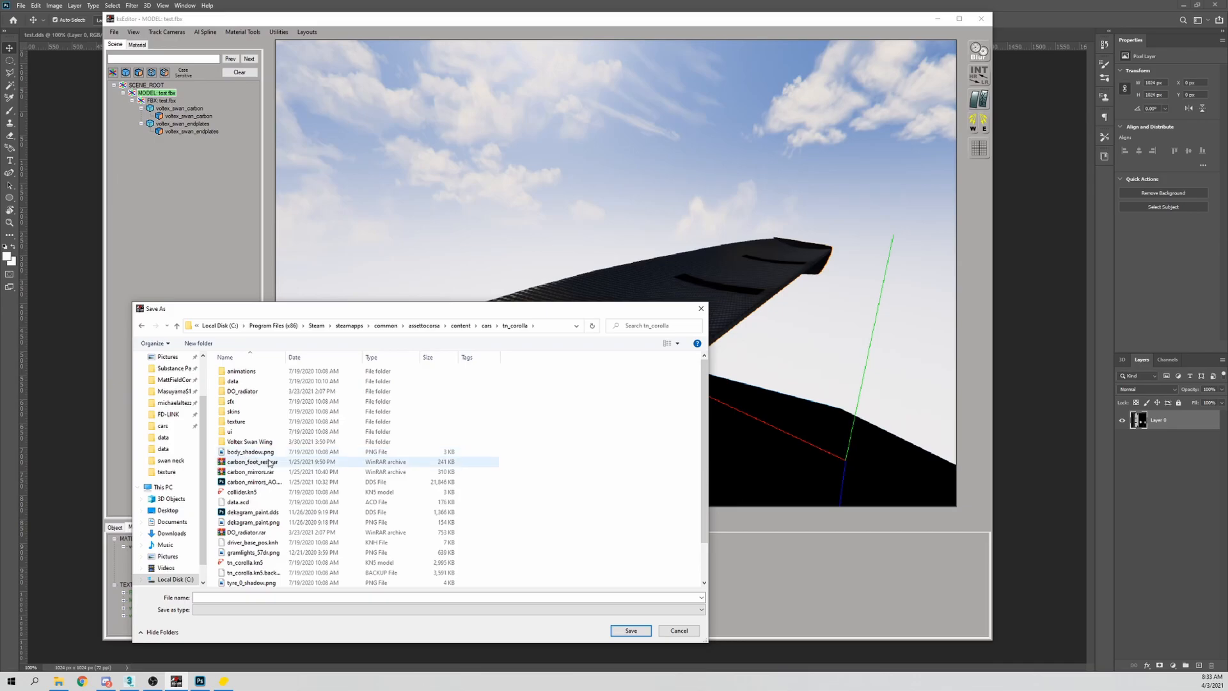
double_click(306, 562)
left_click(641, 340)
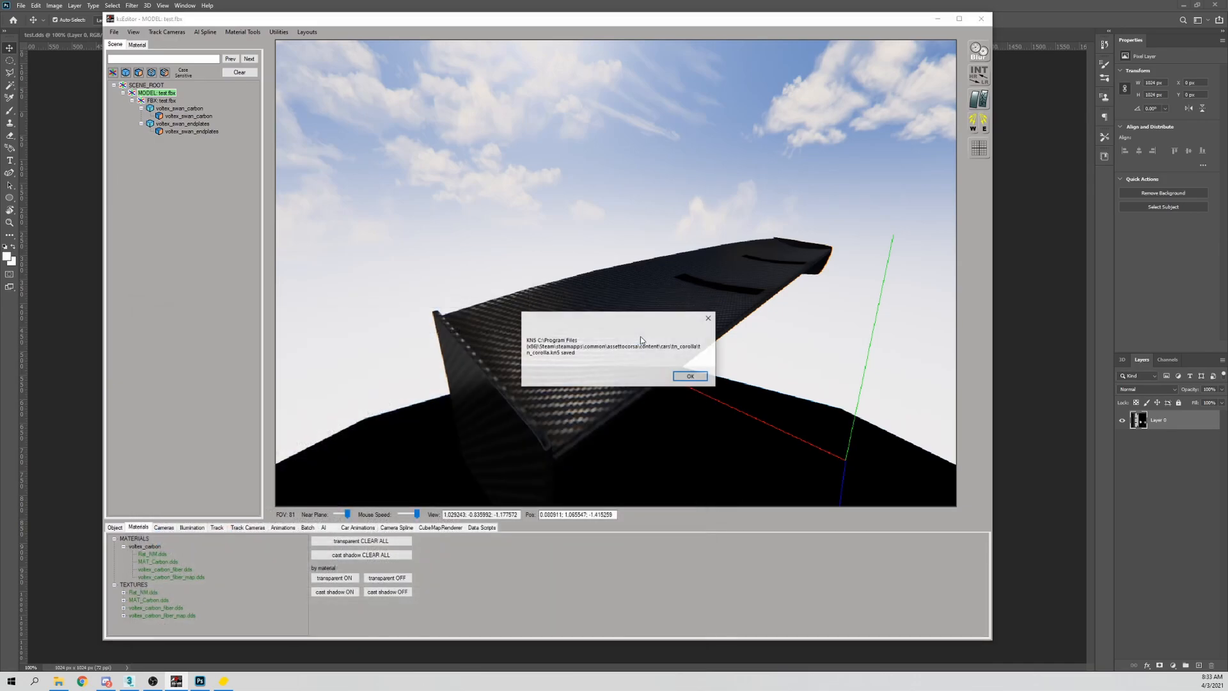
Switch to Content Manager and view the exported wing in the Corolla's showroom
left_click(679, 378)
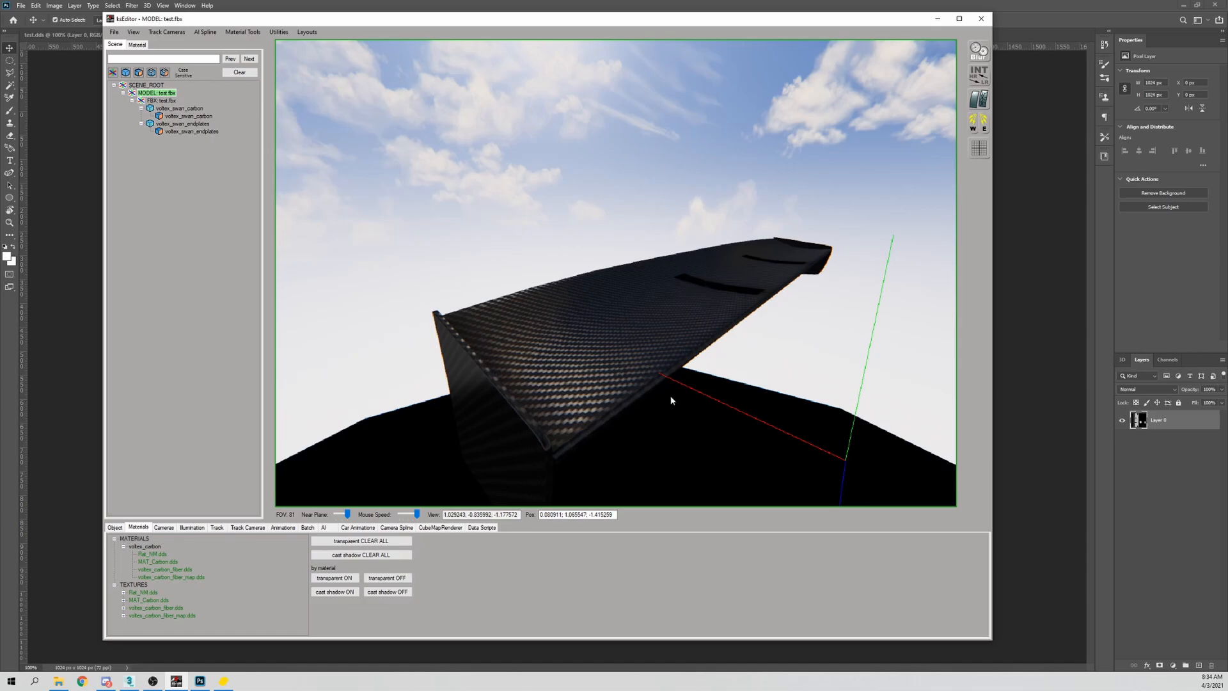
left_click(9, 682)
left_click(147, 511)
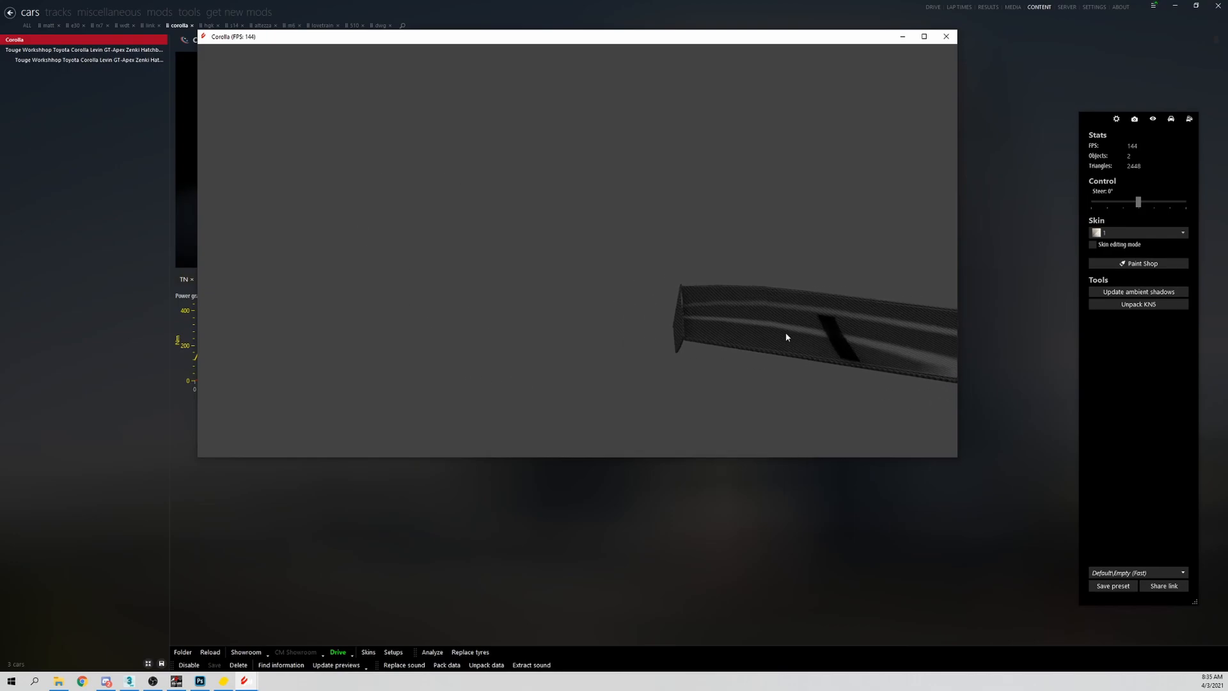
left_click_drag(786, 335, 713, 273)
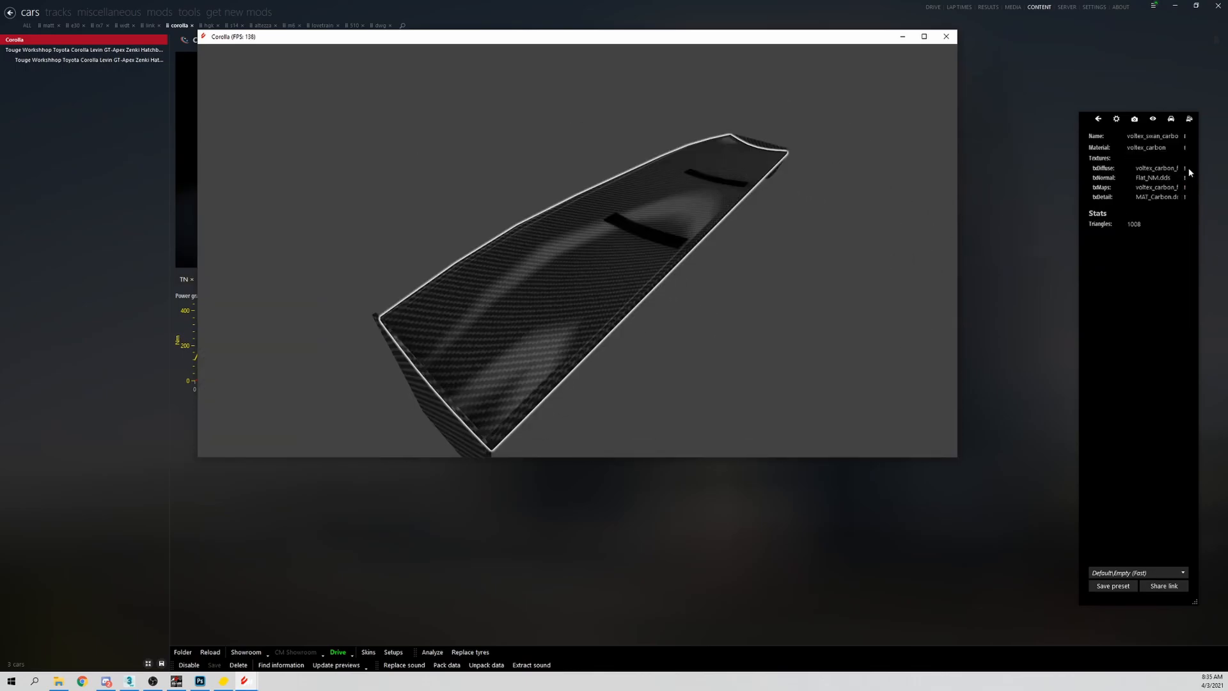
Inspect the wing's voltex_carbon_fiber.dds diffuse texture and the voltex_carbon material's shader values in the showroom, leaving them unchanged
left_click(1190, 170)
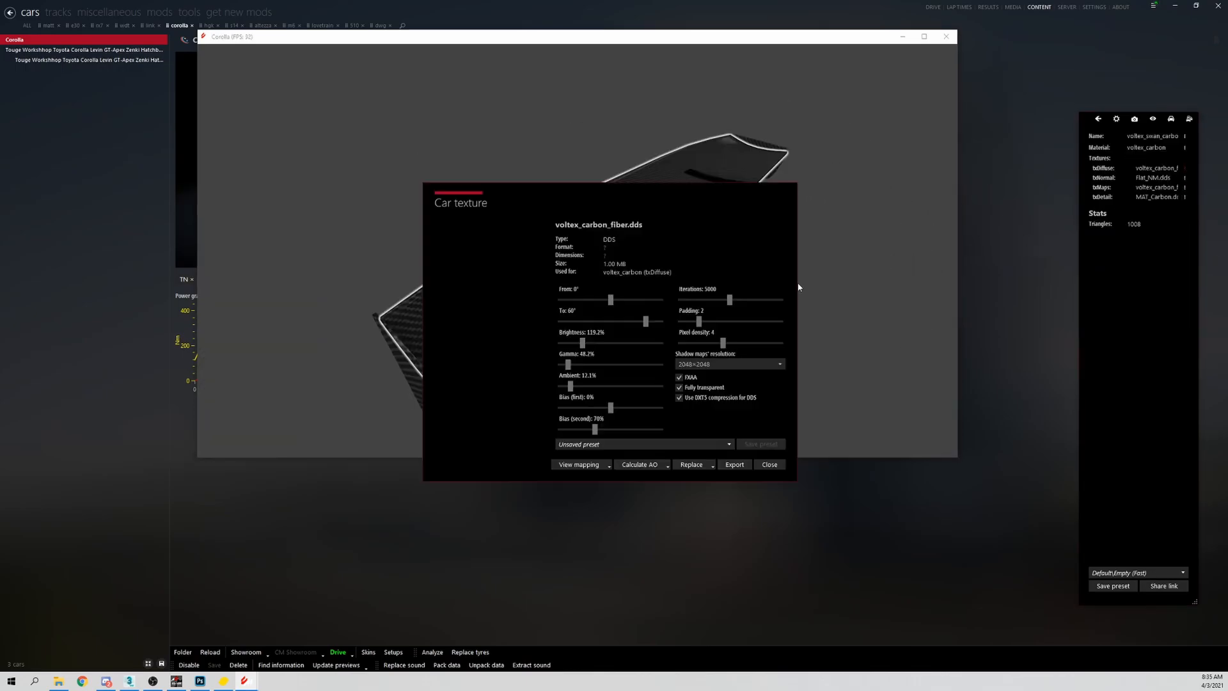
left_click(770, 465)
left_click(1185, 148)
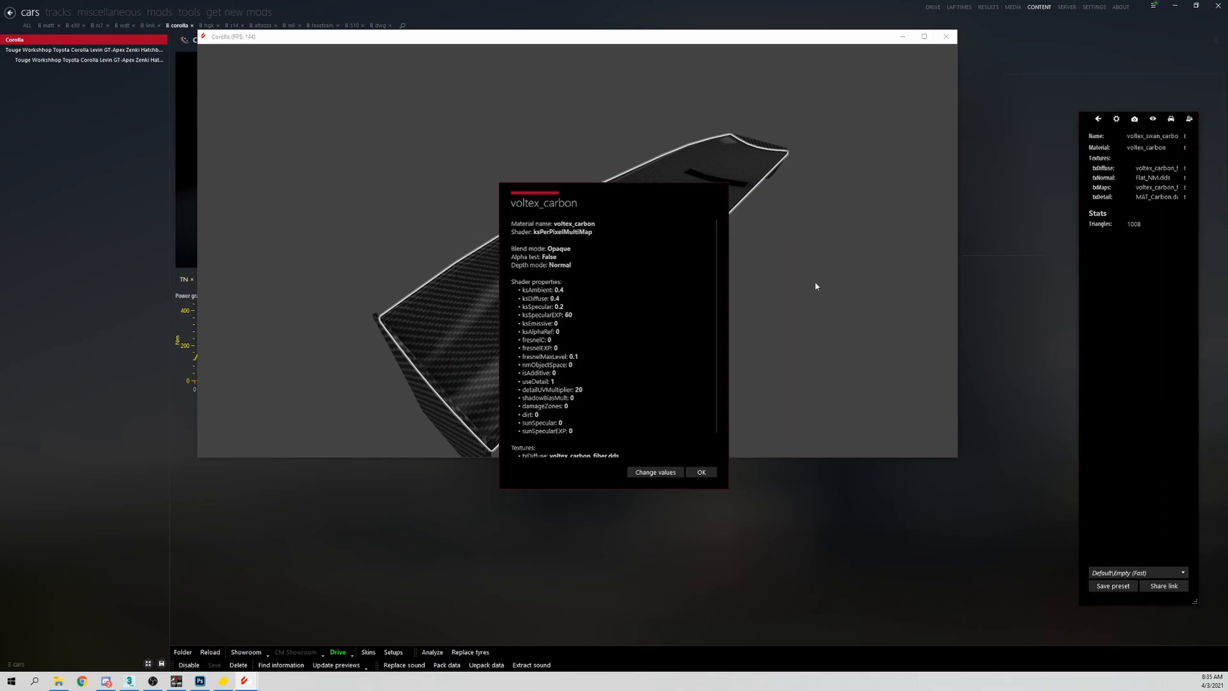
left_click(655, 472)
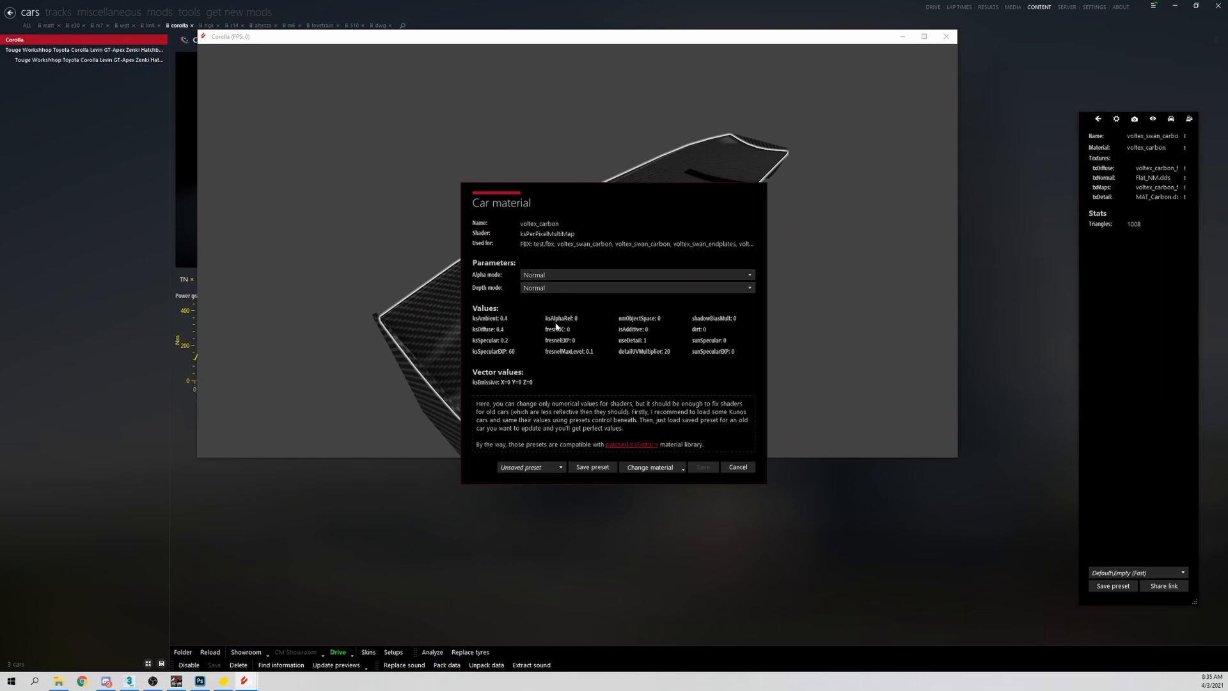
left_click(738, 467)
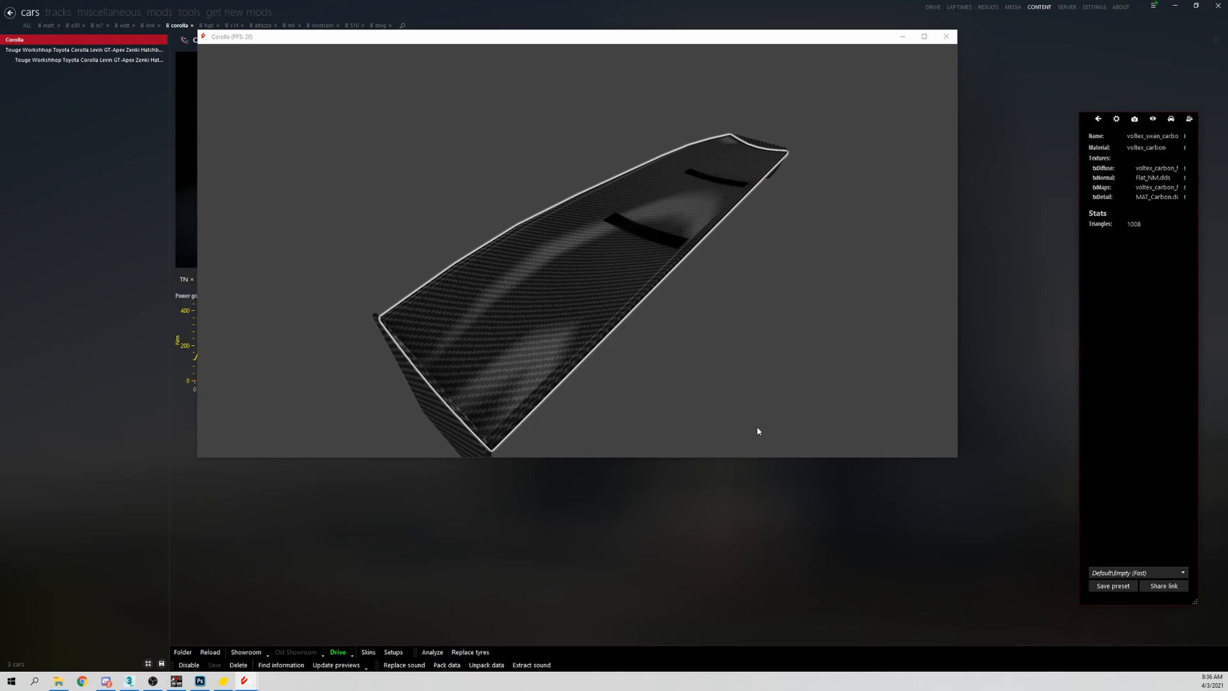
left_click(1185, 149)
left_click(680, 471)
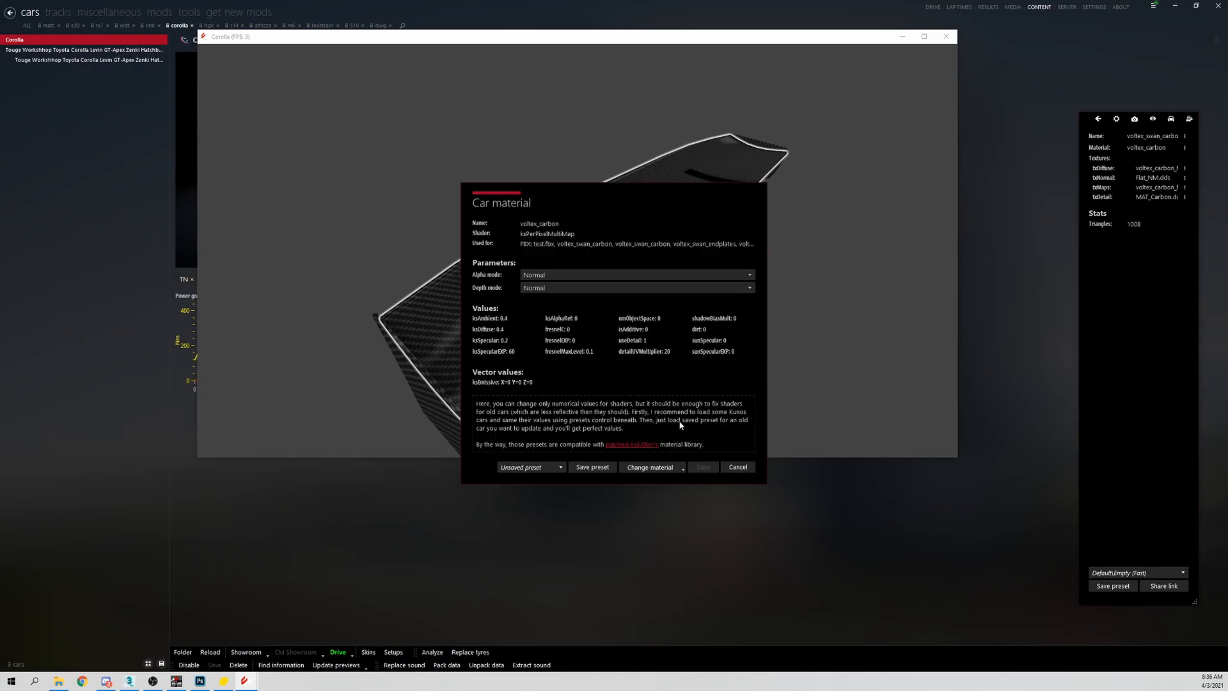
left_click(738, 468)
left_click_drag(559, 425, 583, 408)
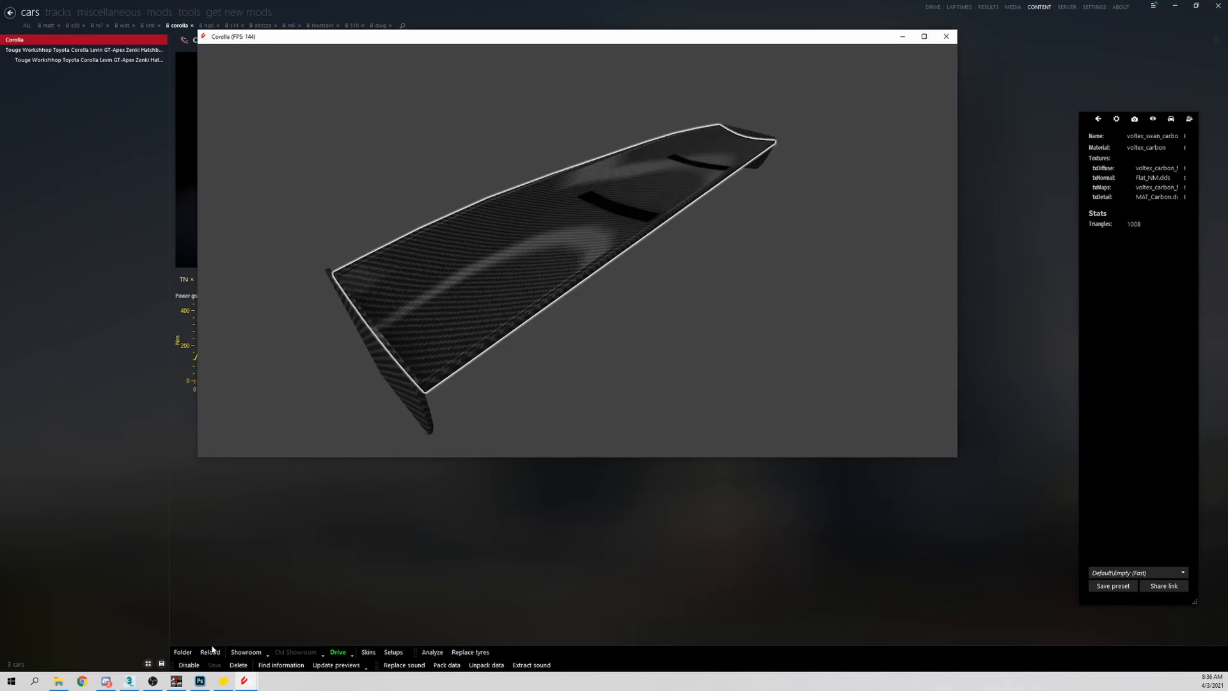
Switch to ksEditor and set the wing's voltex_carbon material to ksAmbient 0.8 and ksDiffuse 0.7
left_click(176, 681)
left_click_drag(660, 366, 628, 346)
left_click(629, 345, "ctrl")
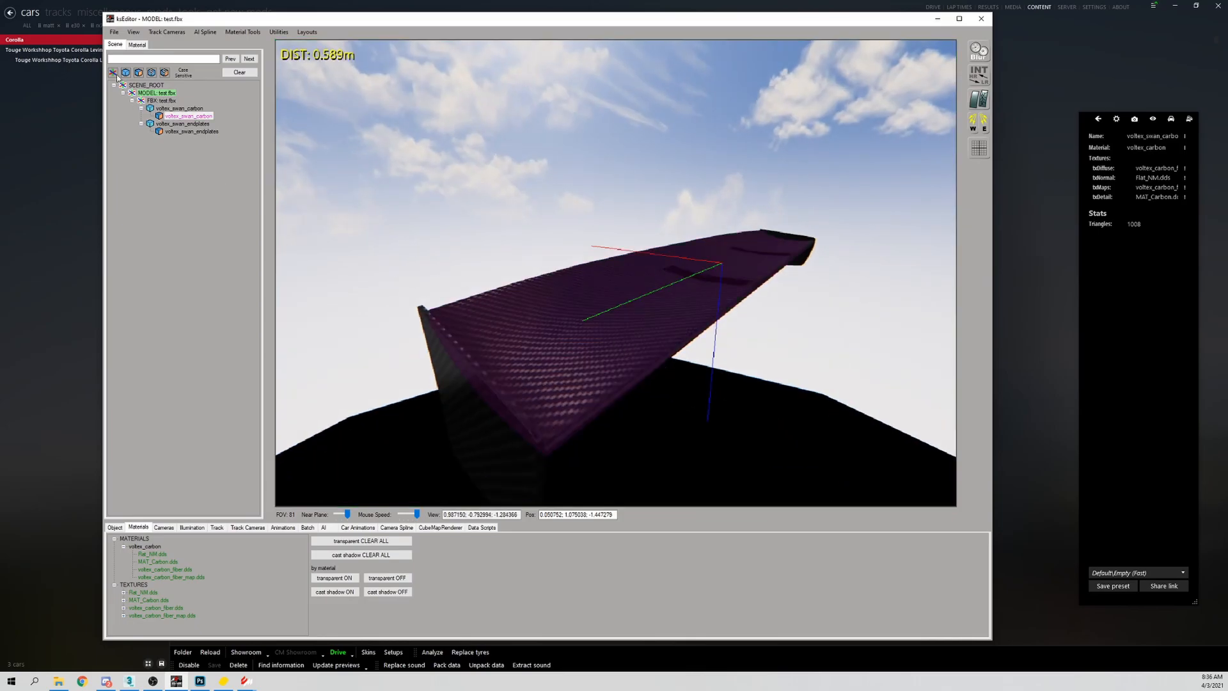
left_click(138, 45)
double_click(228, 125)
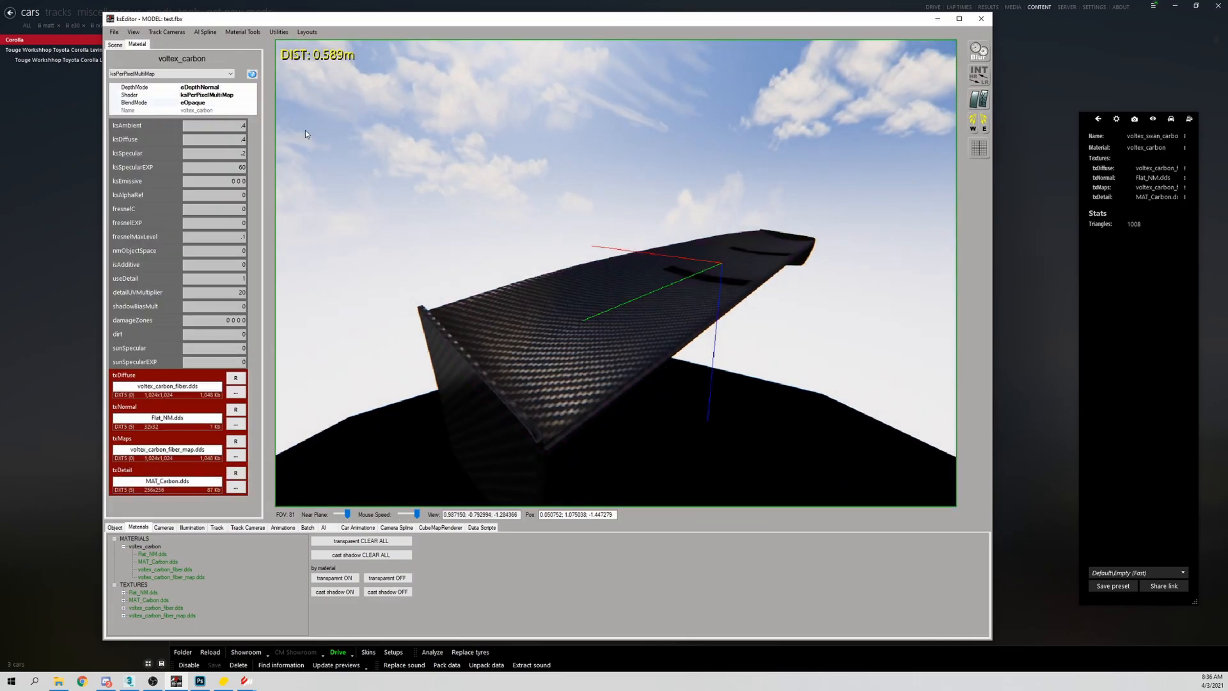
double_click(245, 126)
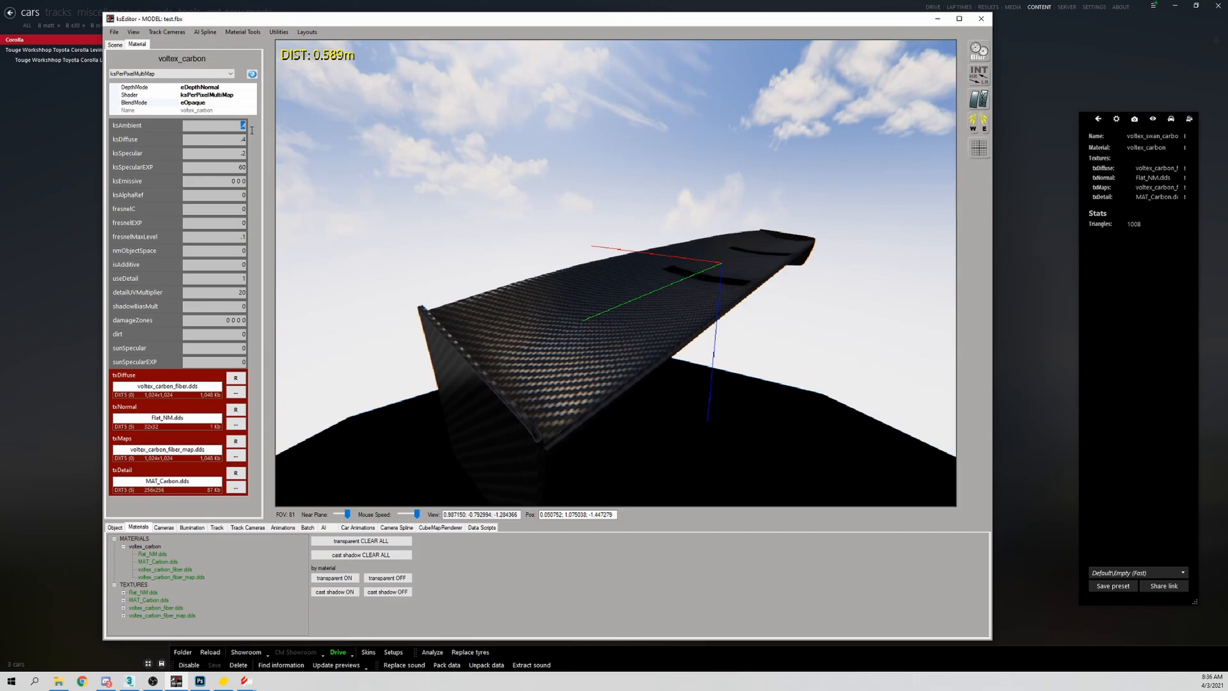
type("8")
key("Return")
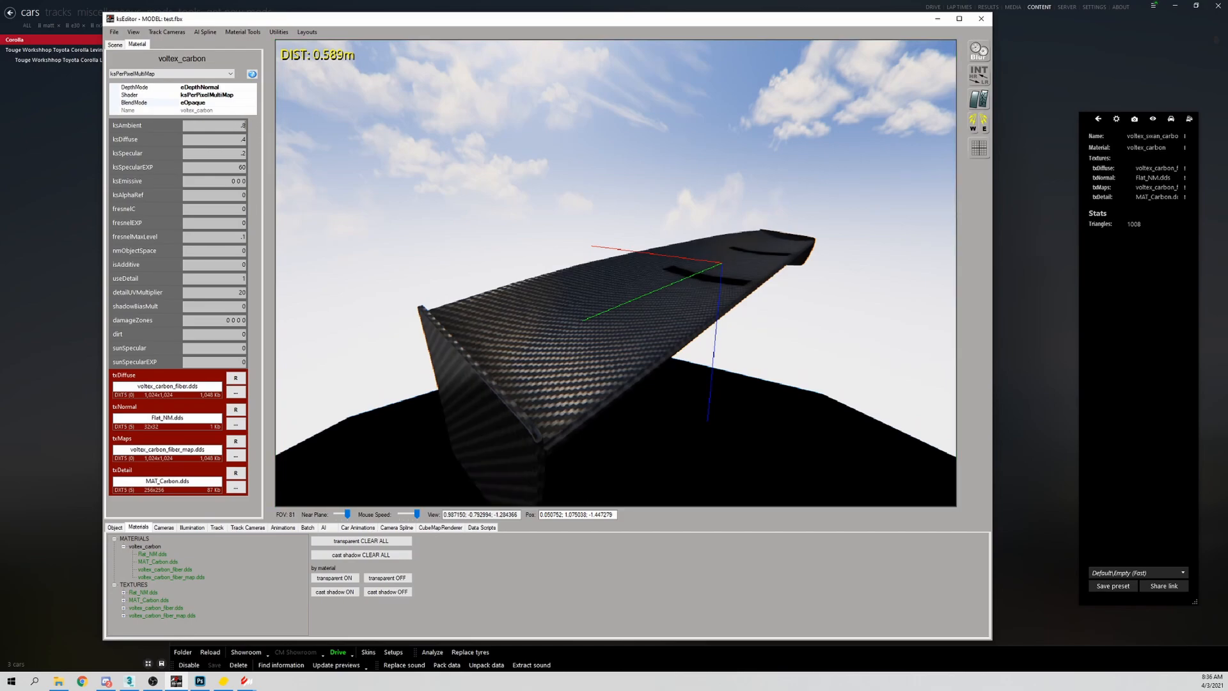
type("7")
key("Return")
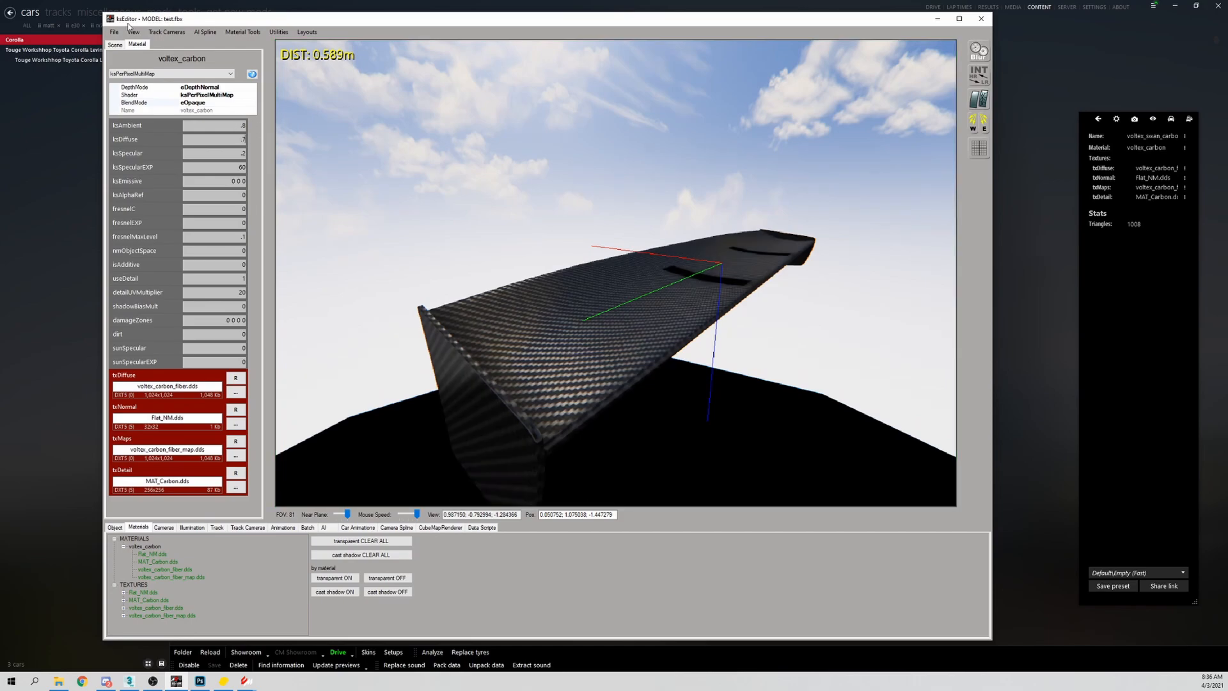
Save the persistence file with the revised voltex_carbon lighting values
left_click(113, 31)
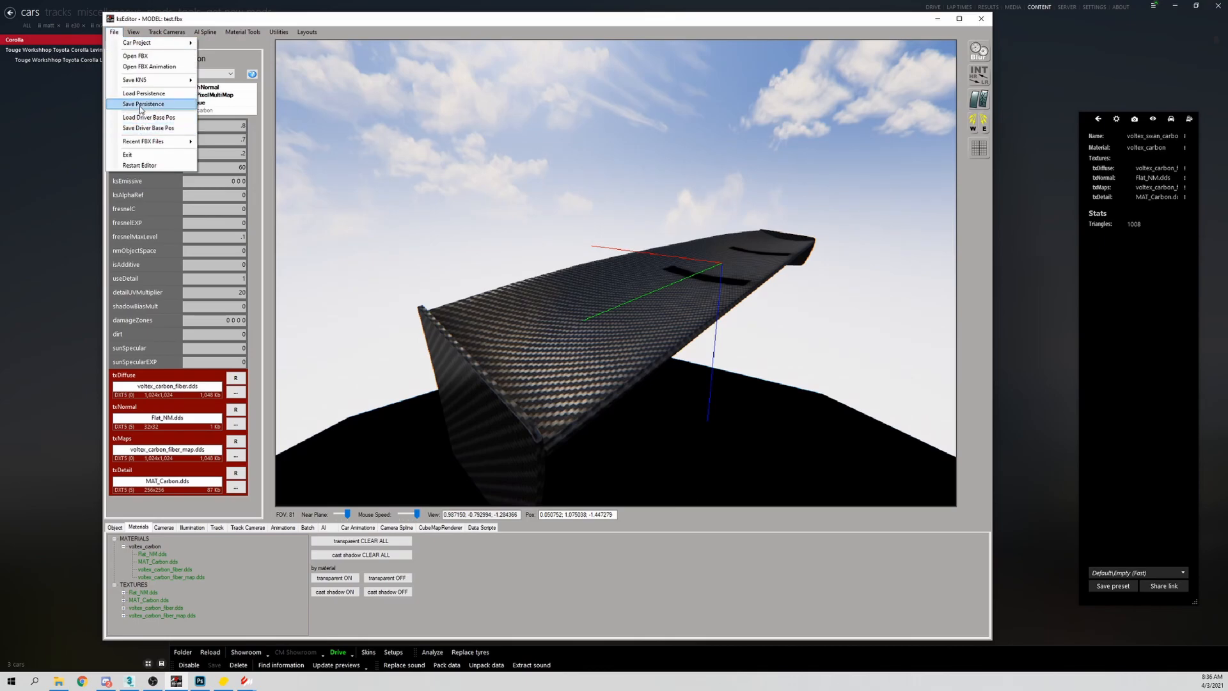
left_click(134, 104)
left_click(620, 370)
Export the brightened wing as a KN5, overwriting tn_corolla.kn5 in the tn_corolla car folder
left_click(113, 32)
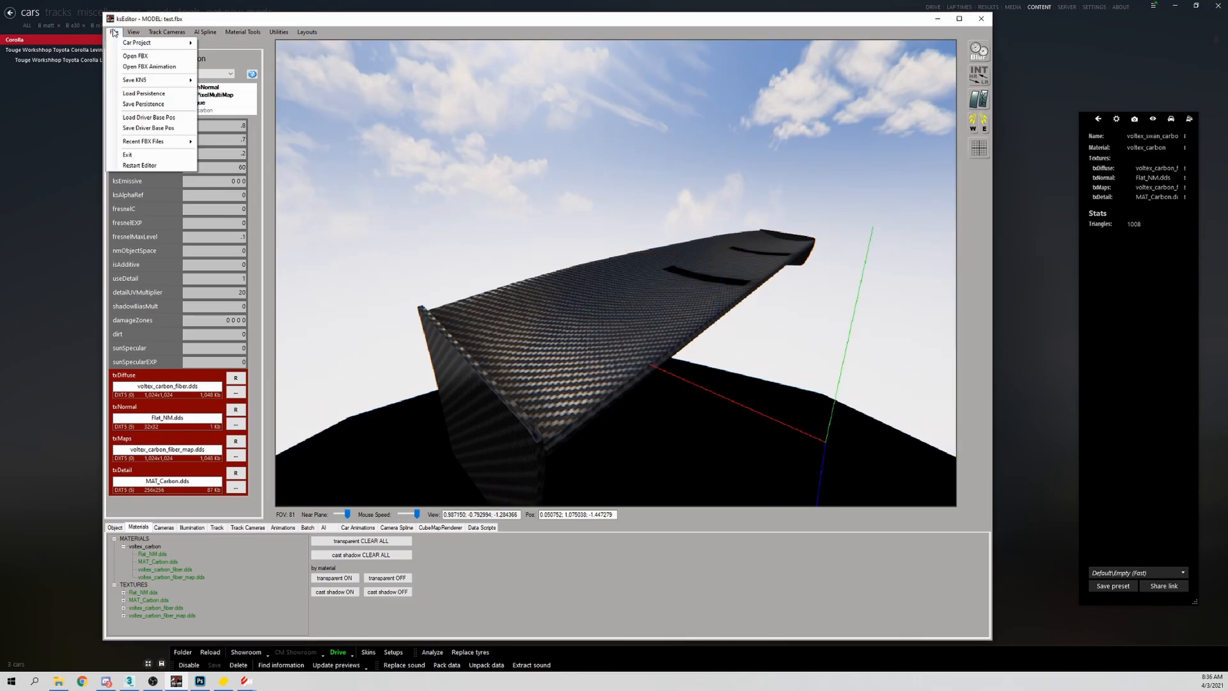
left_click(237, 82)
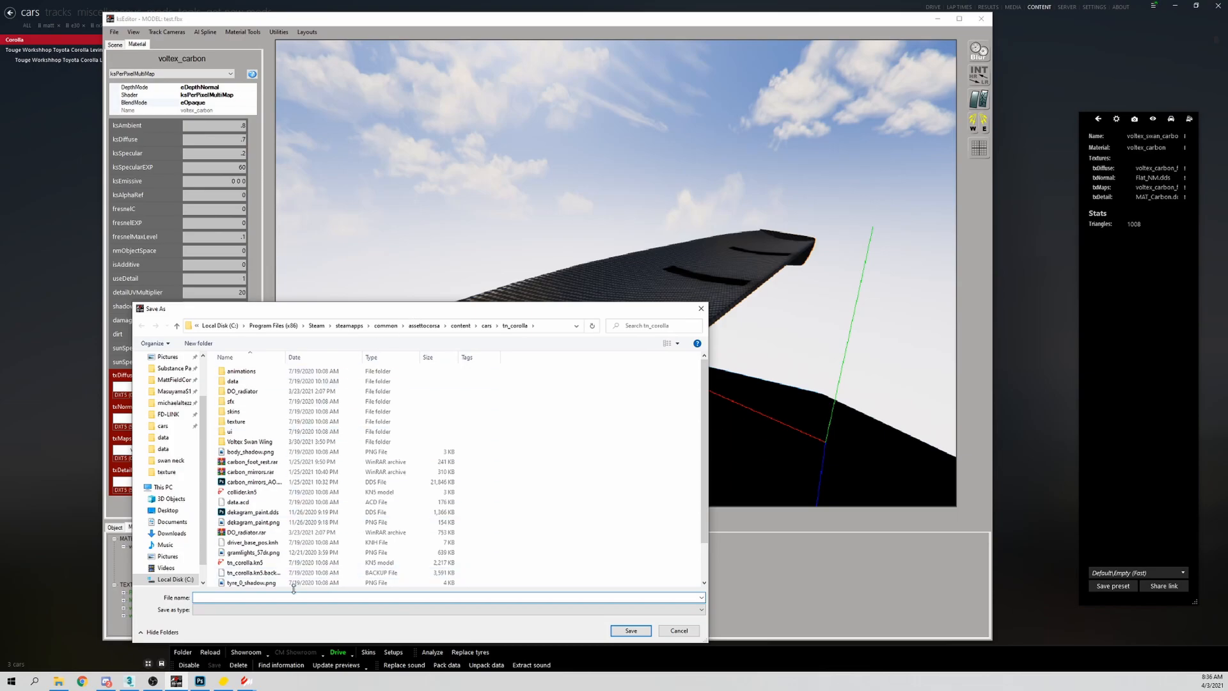
double_click(291, 562)
left_click(633, 342)
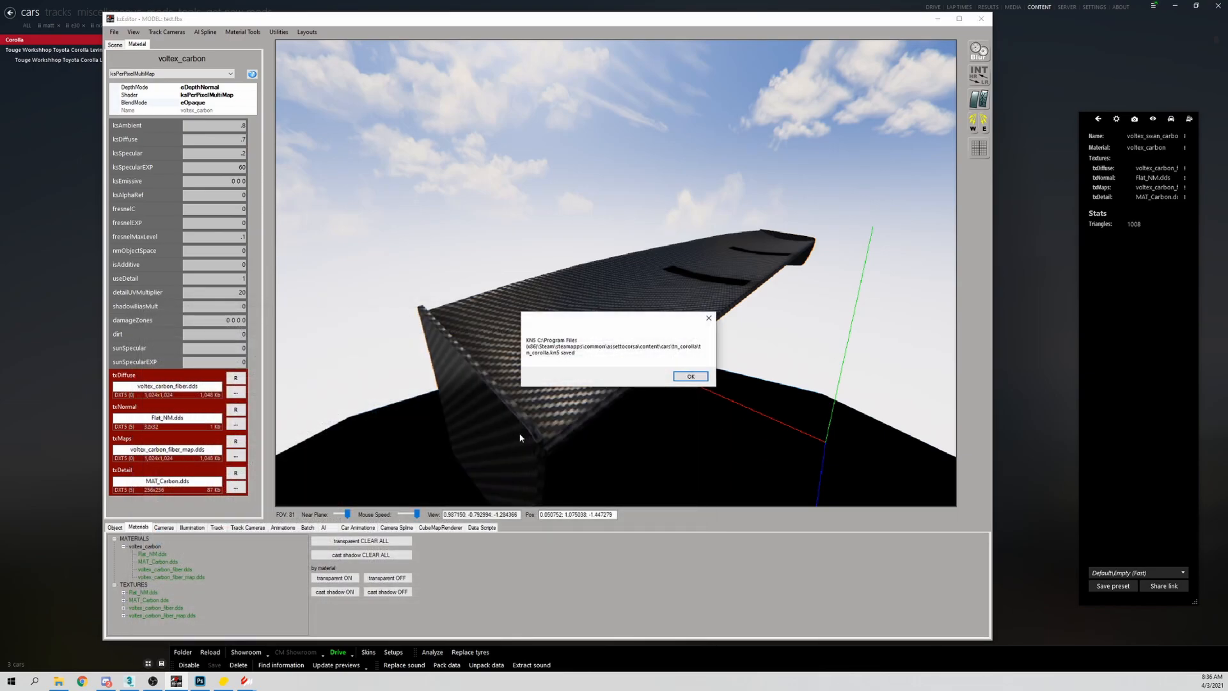
left_click(690, 376)
Return to Content Manager, close the old showroom window and reopen the Corolla's showroom to view the updated wing
key("alt+F4")
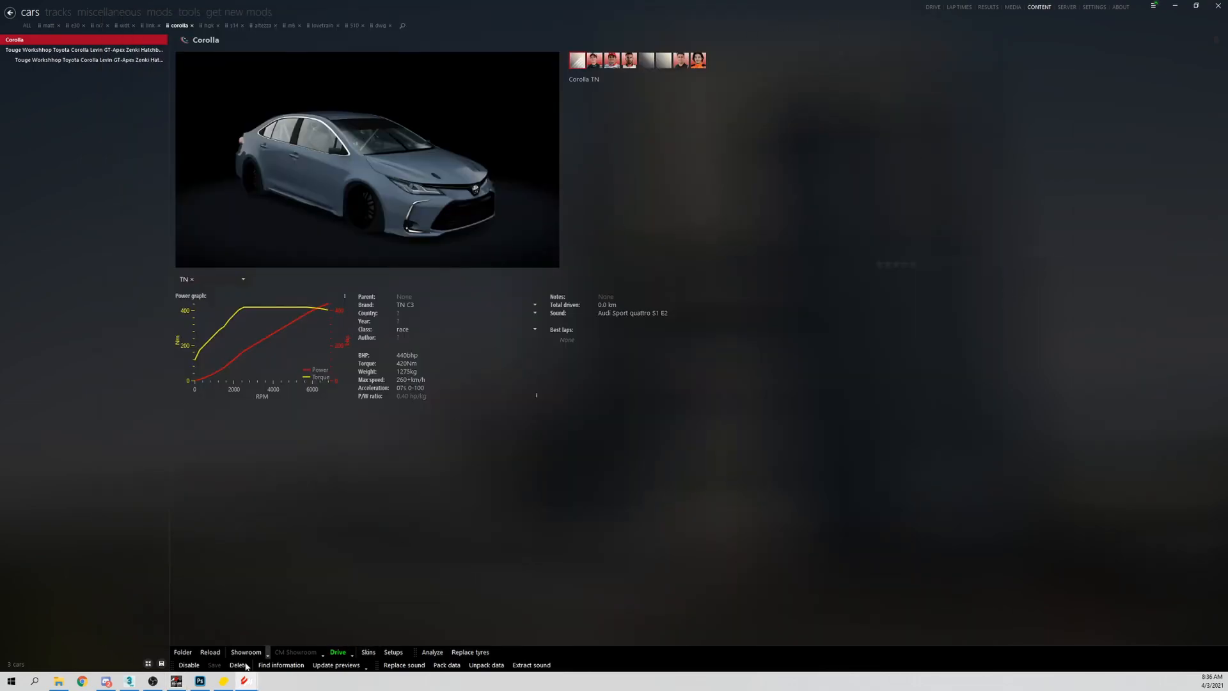
left_click(246, 681)
left_click(293, 644)
left_click(946, 38)
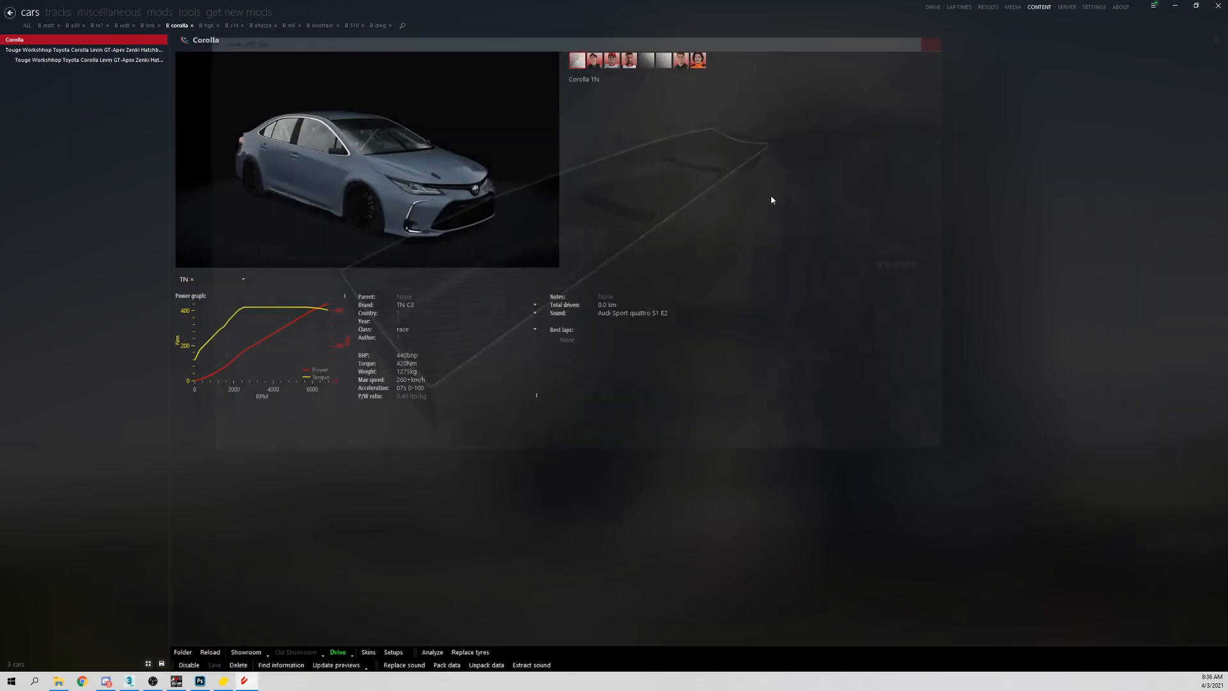
left_click(296, 651)
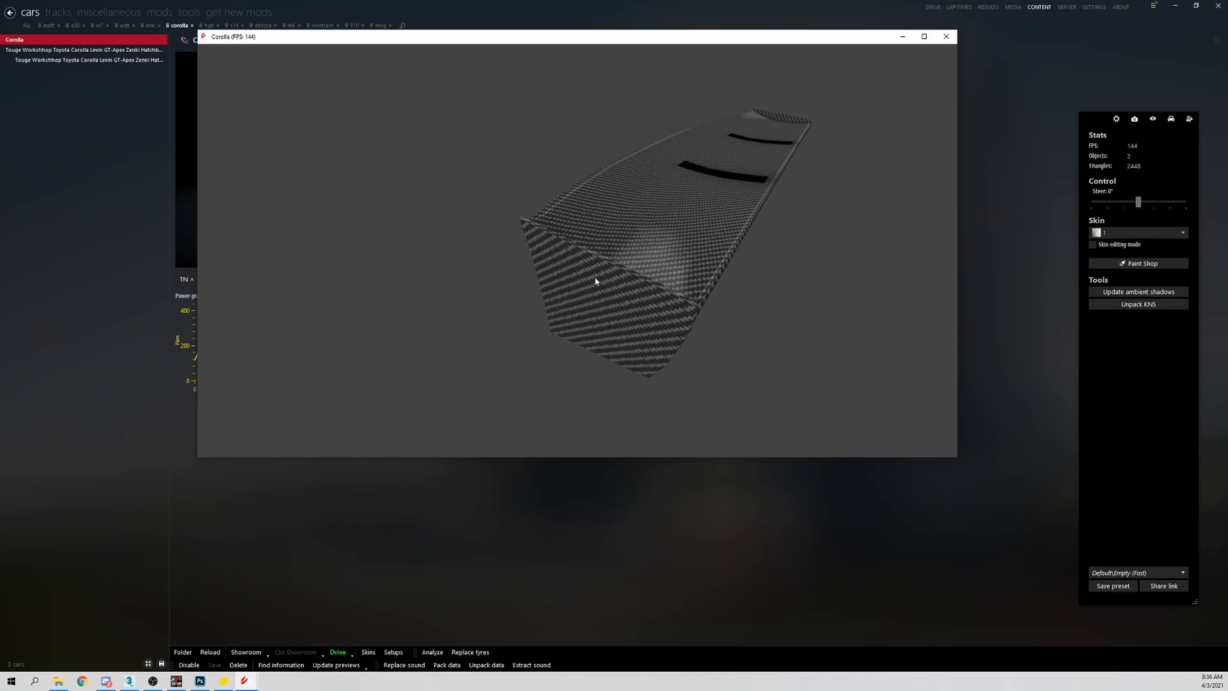
In ksEditor, run Texture Review on the test.fbx model and compare its used textures with the unnecessary ones
left_click(176, 681)
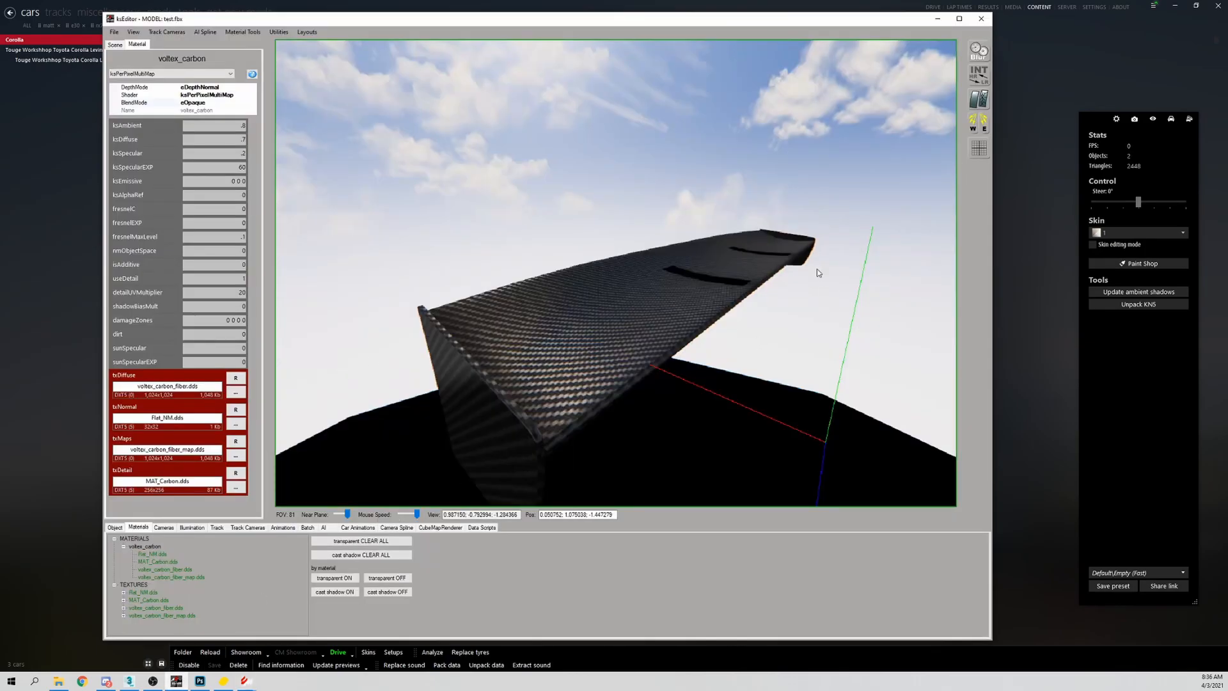
left_click_drag(800, 25, 902, 66)
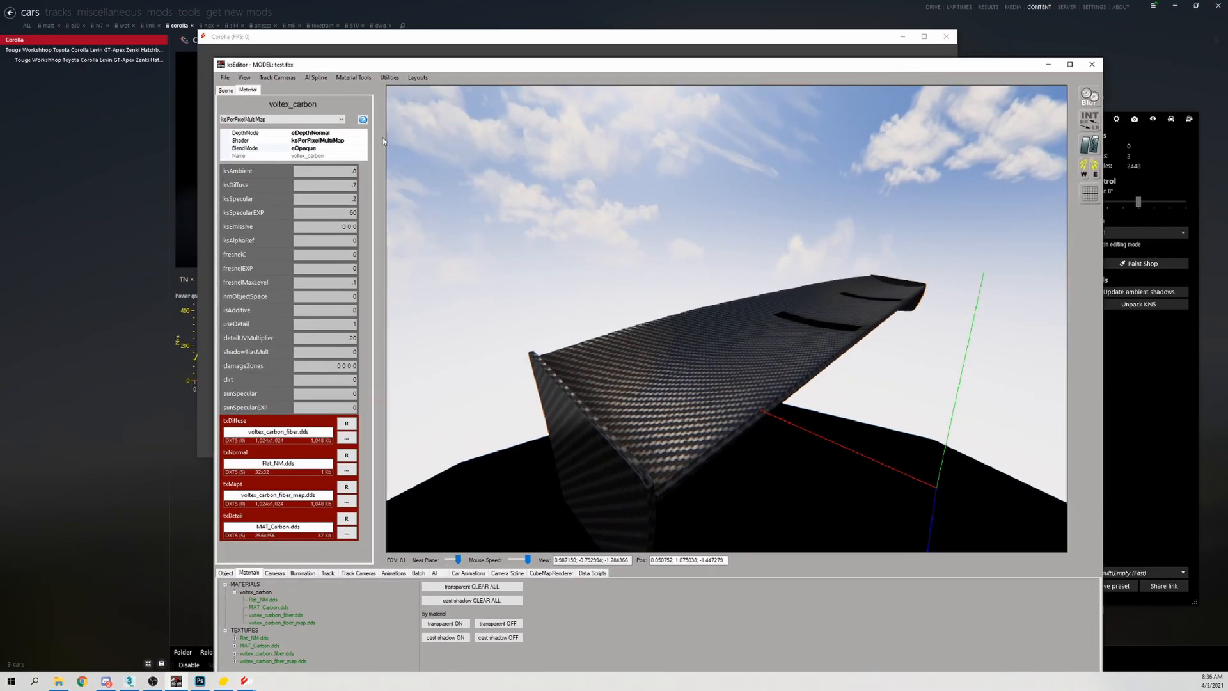
left_click(401, 82)
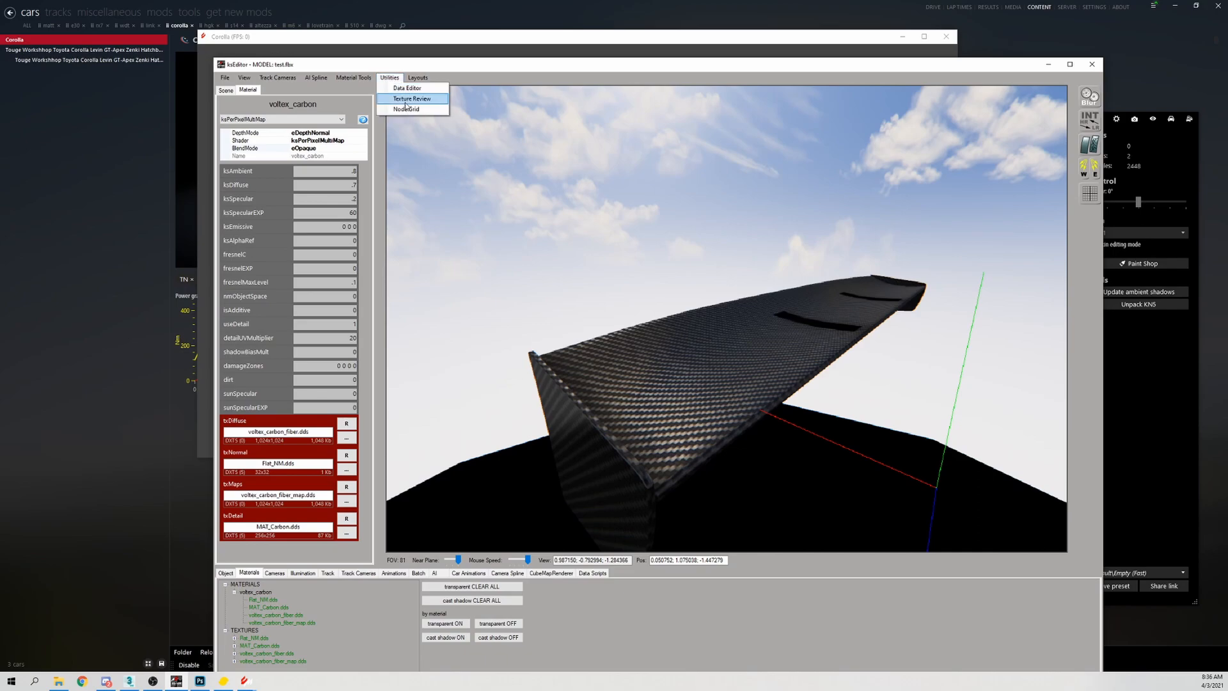
left_click(406, 101)
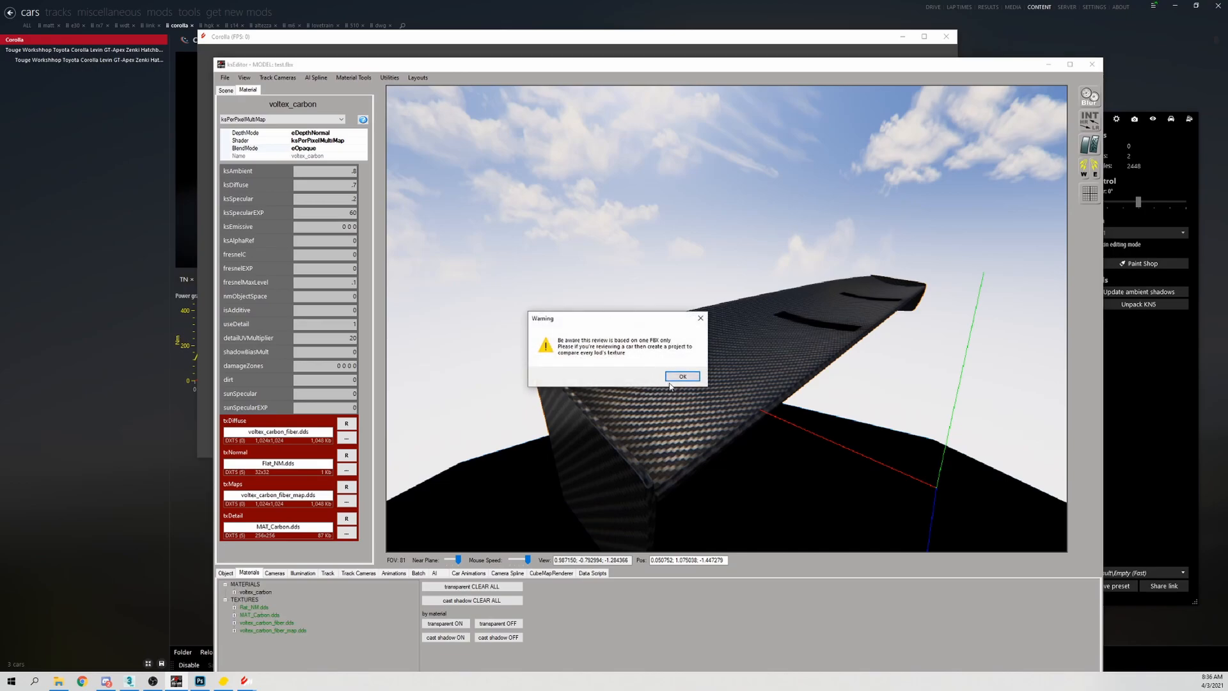
left_click(673, 378)
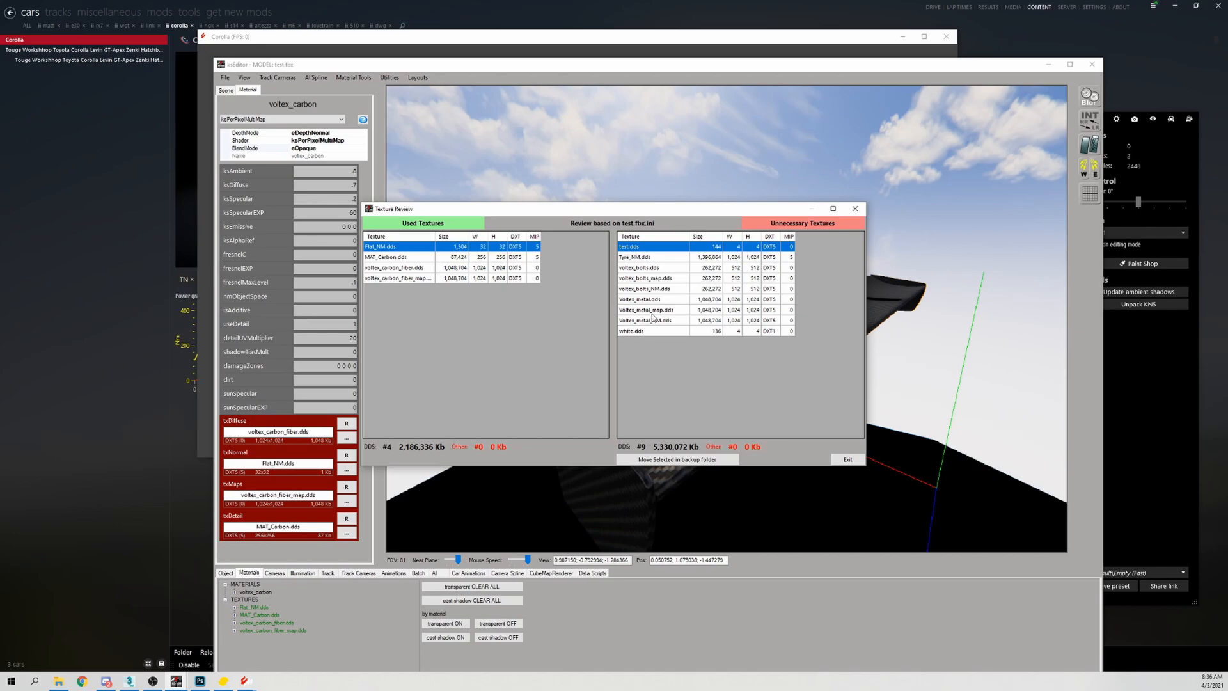
left_click_drag(481, 215, 553, 202)
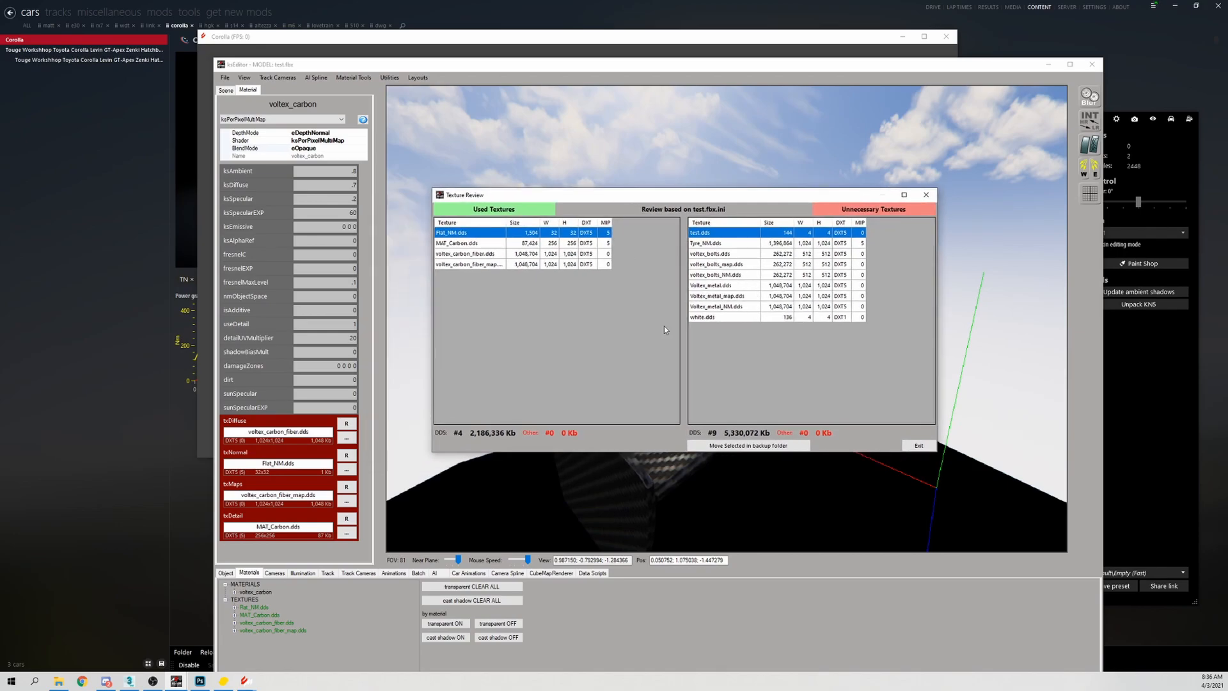
left_click_drag(700, 196, 775, 128)
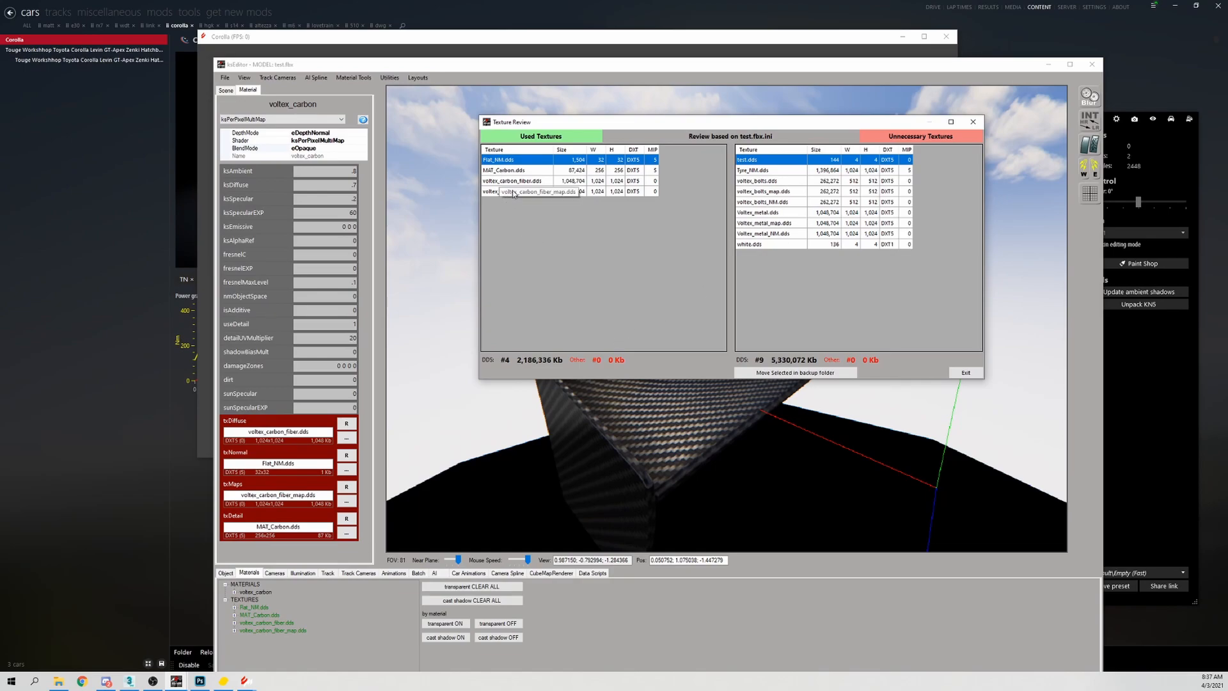
left_click(799, 182)
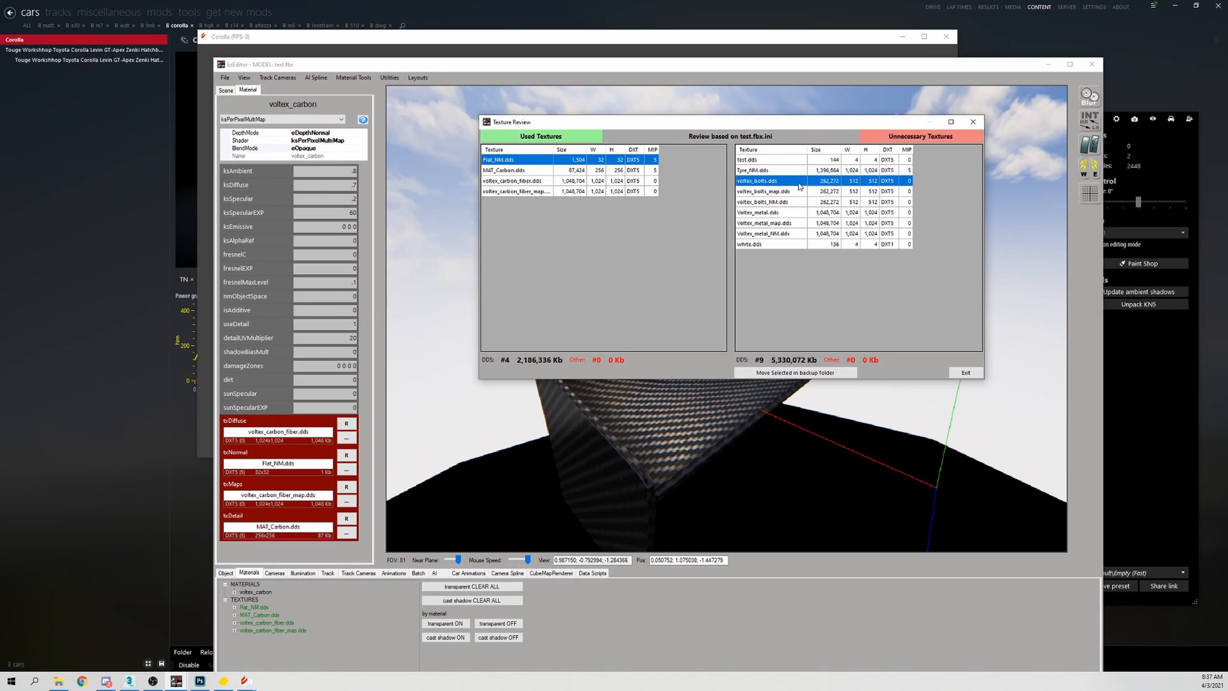
left_click(804, 233)
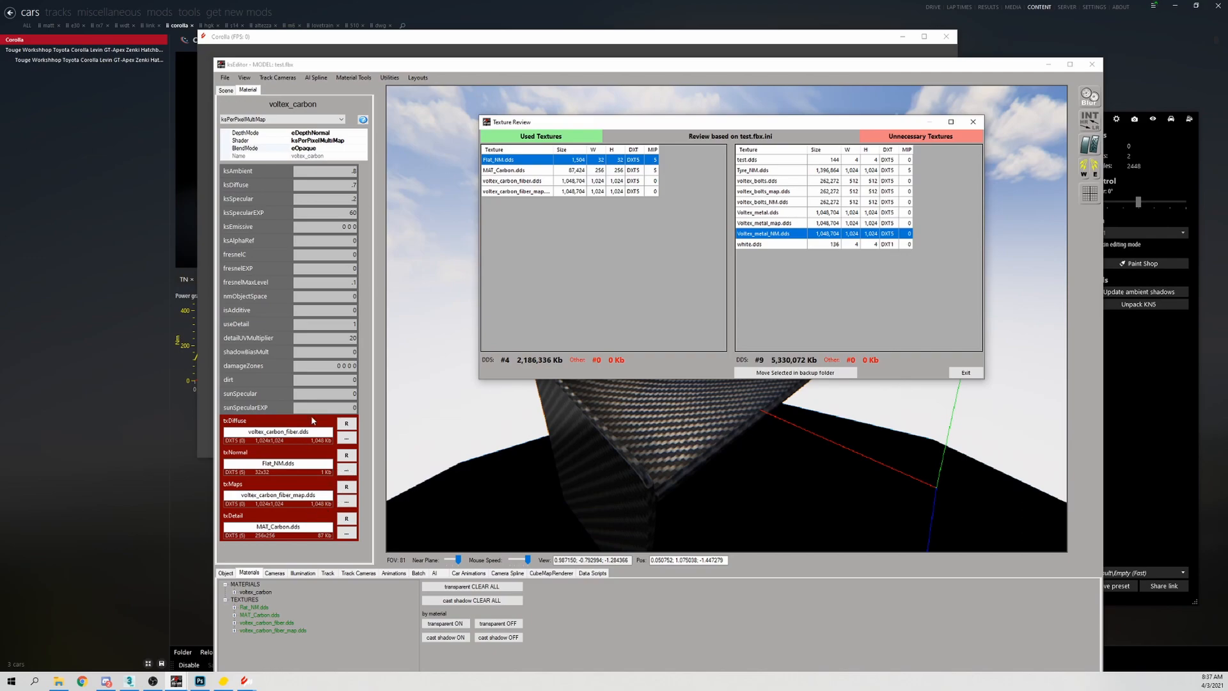
left_click(578, 150)
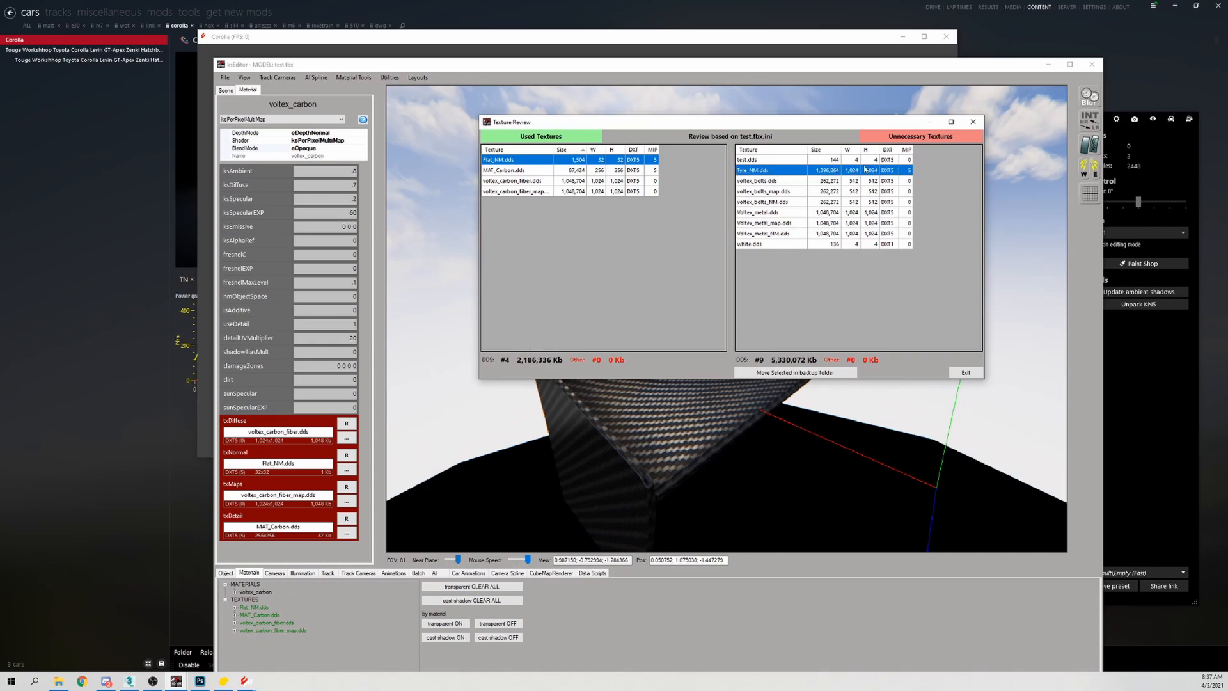
Move all the unnecessary textures to the backup folder and check the swan neck project folder for texture_backup
left_click_drag(867, 124, 877, 125)
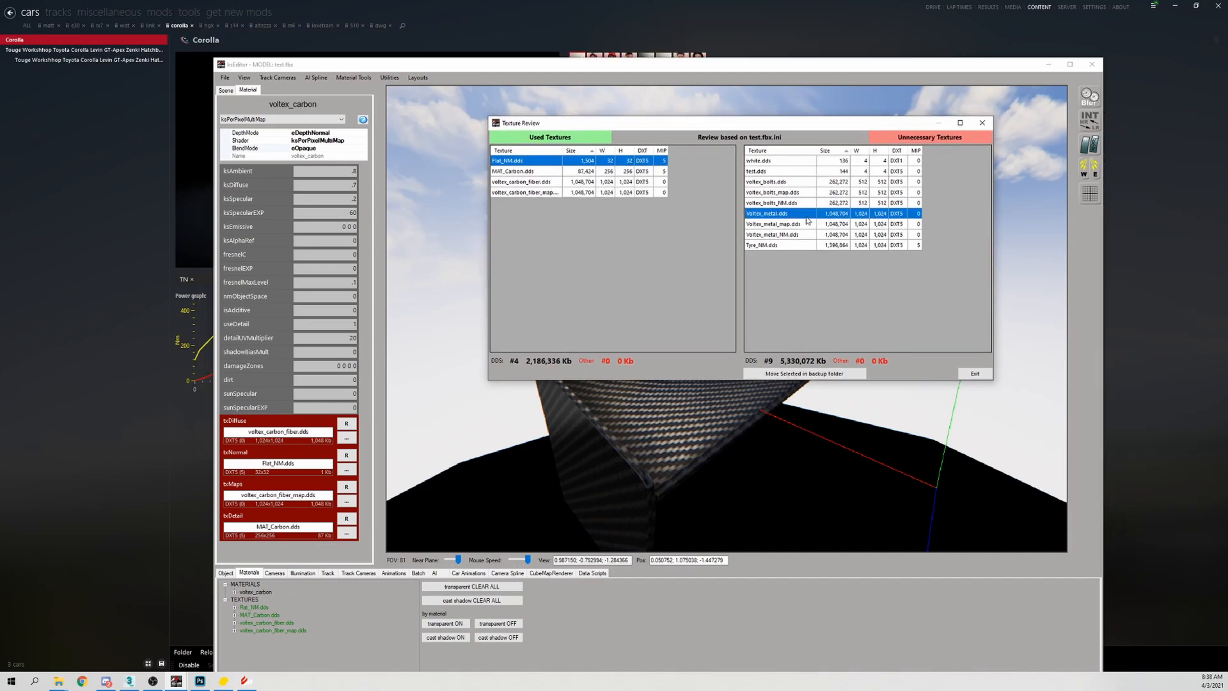
key("ctrl+a")
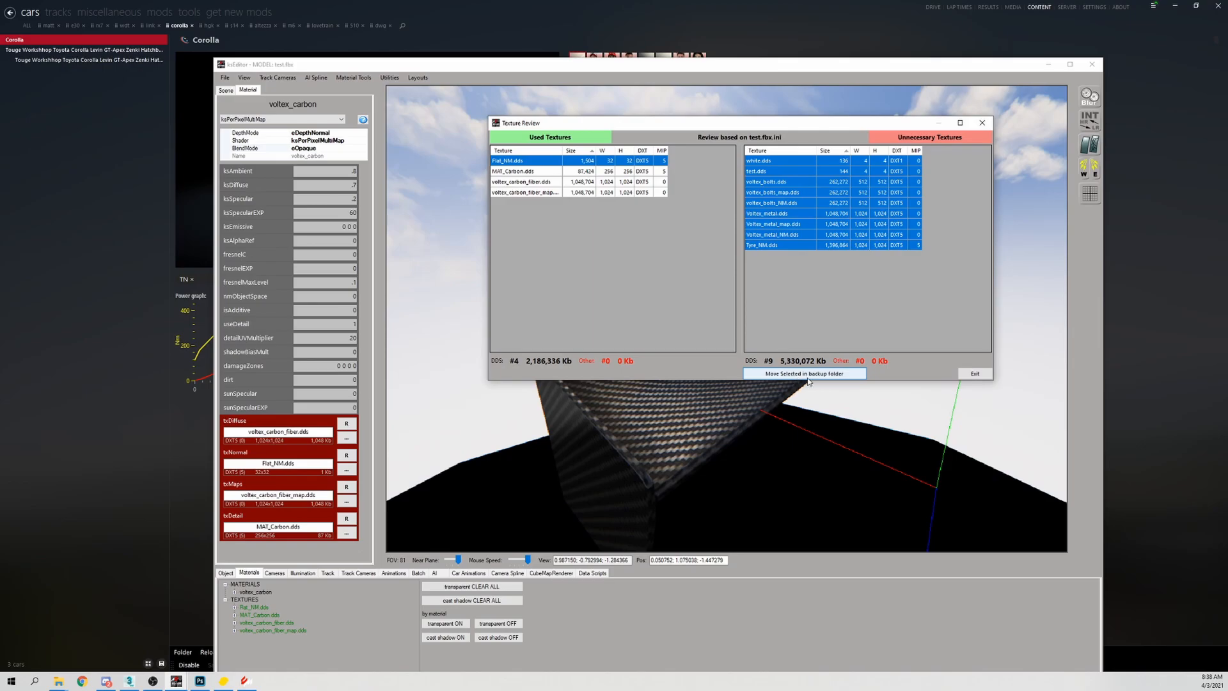
left_click(831, 377)
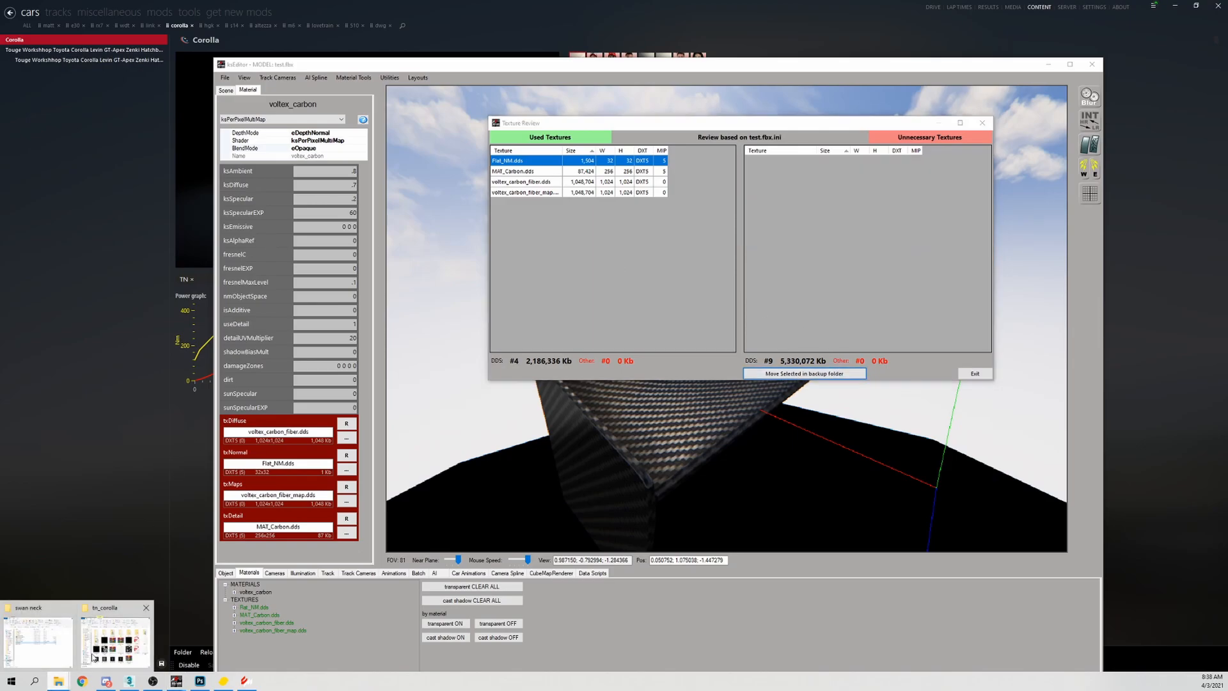
left_click(107, 641)
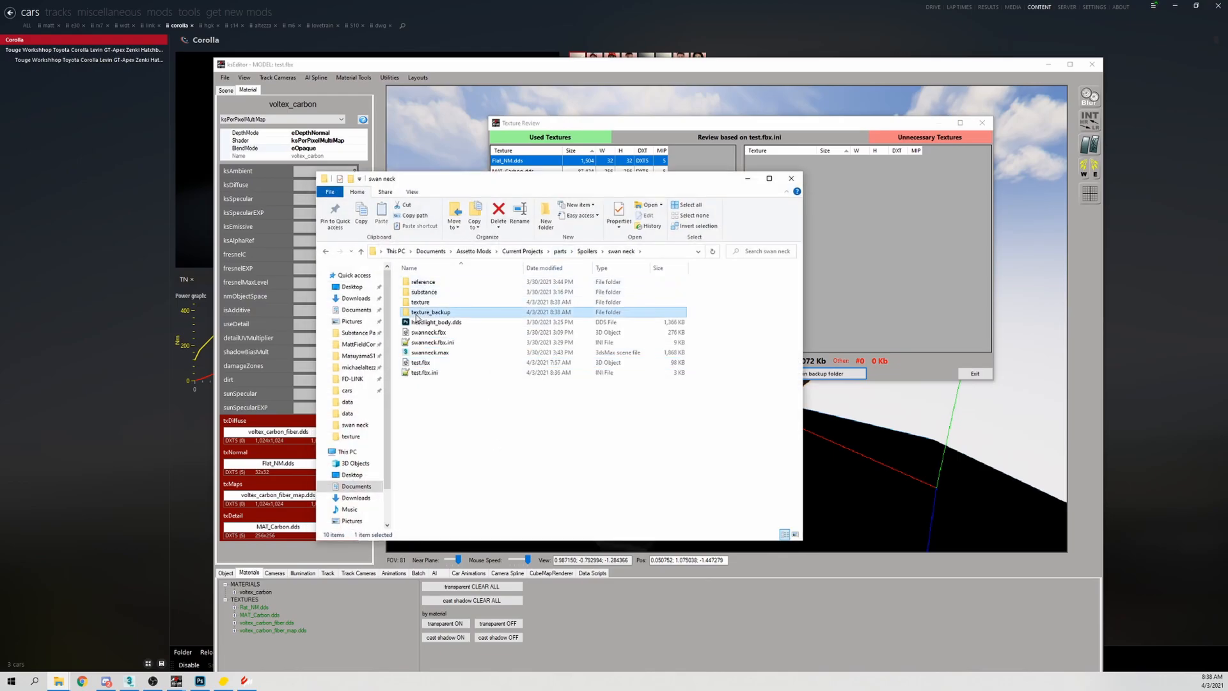
Compare the contents of the texture_backup and texture folders in the swan neck project, and close the file window
double_click(456, 313)
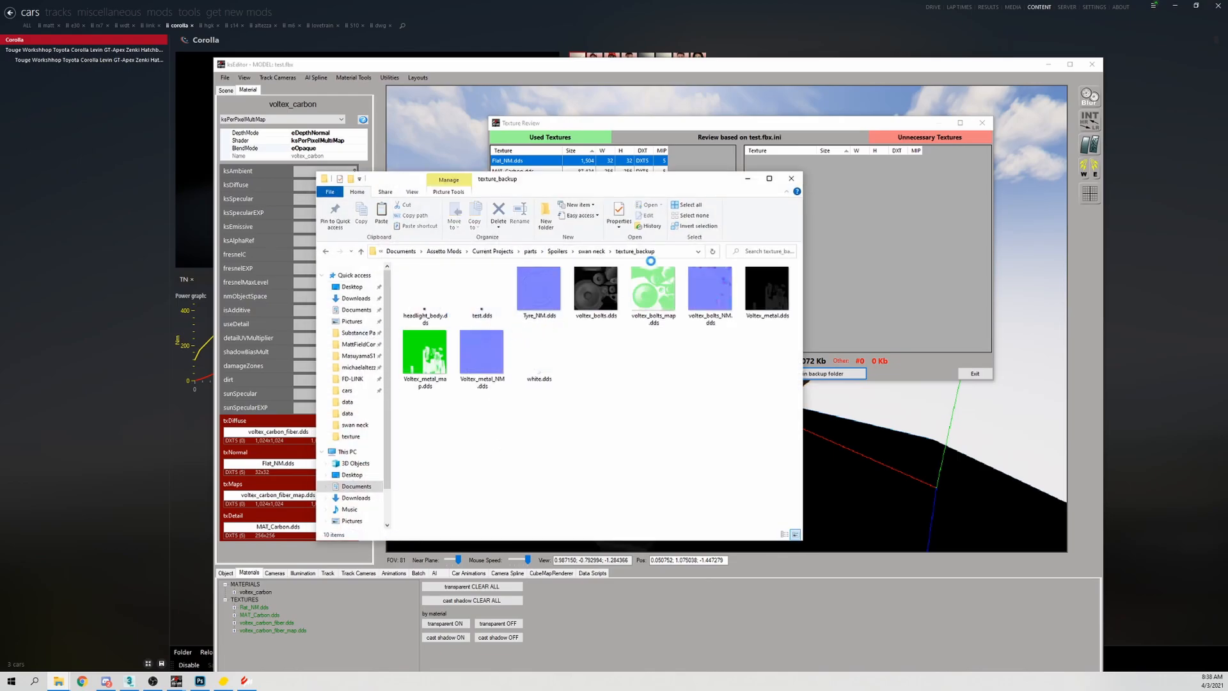
key("alt+Left")
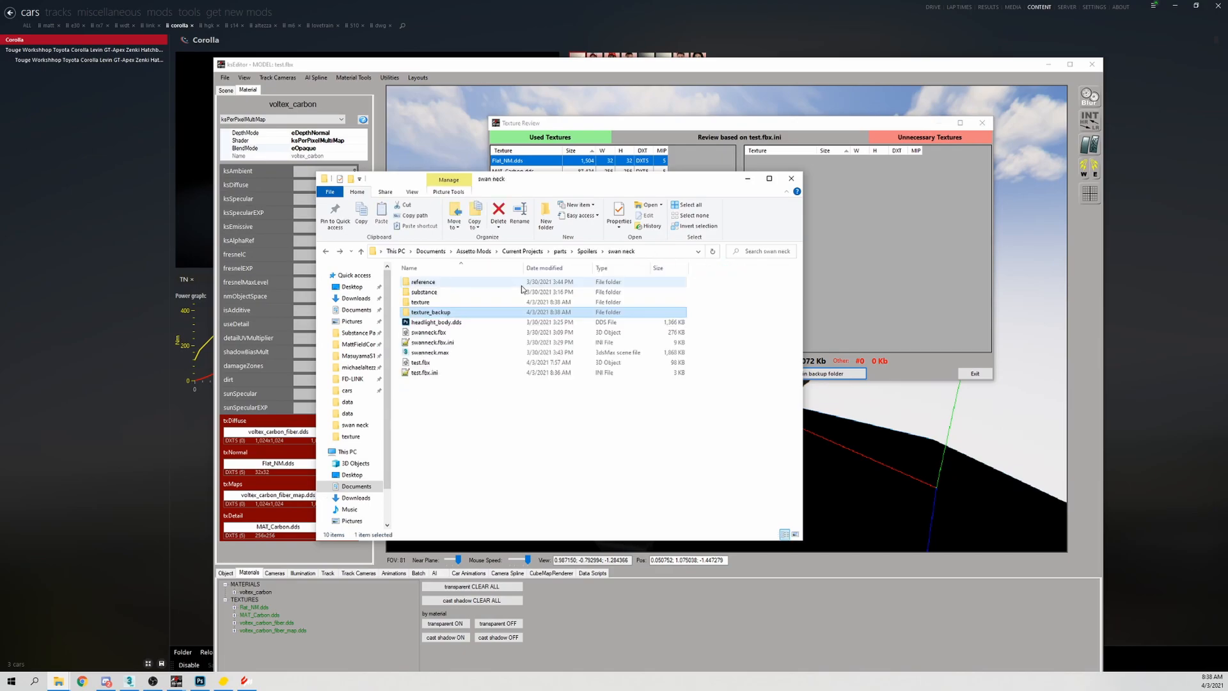
double_click(428, 304)
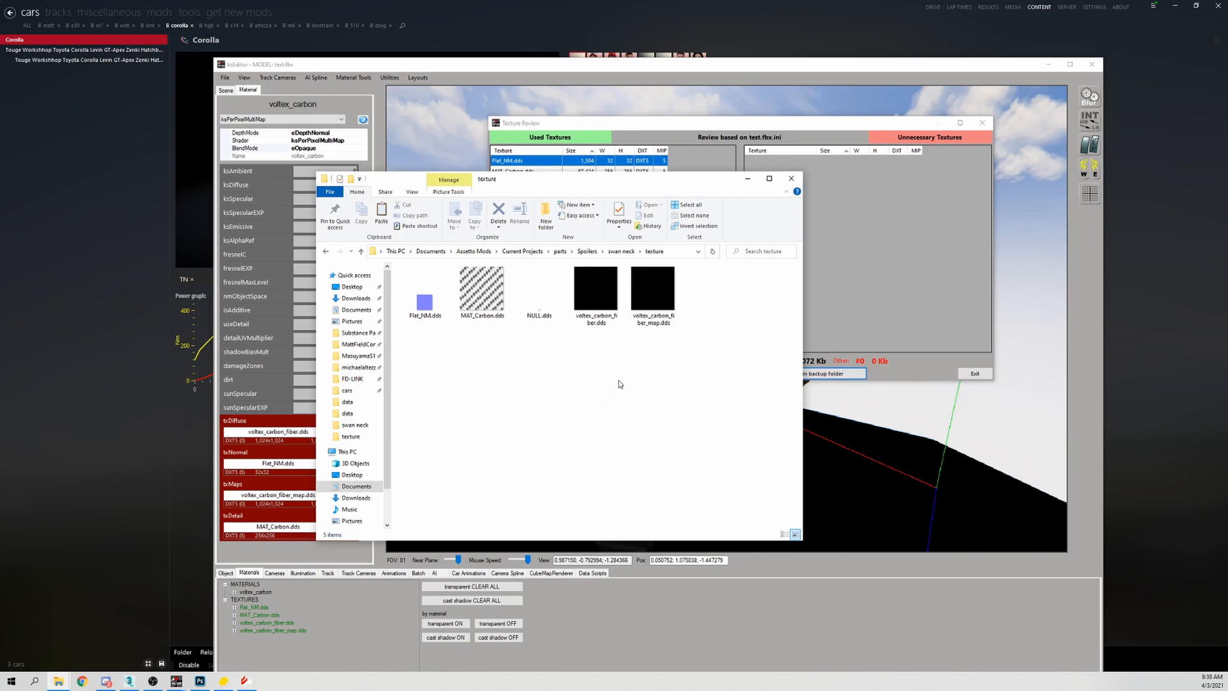
key("alt+Left")
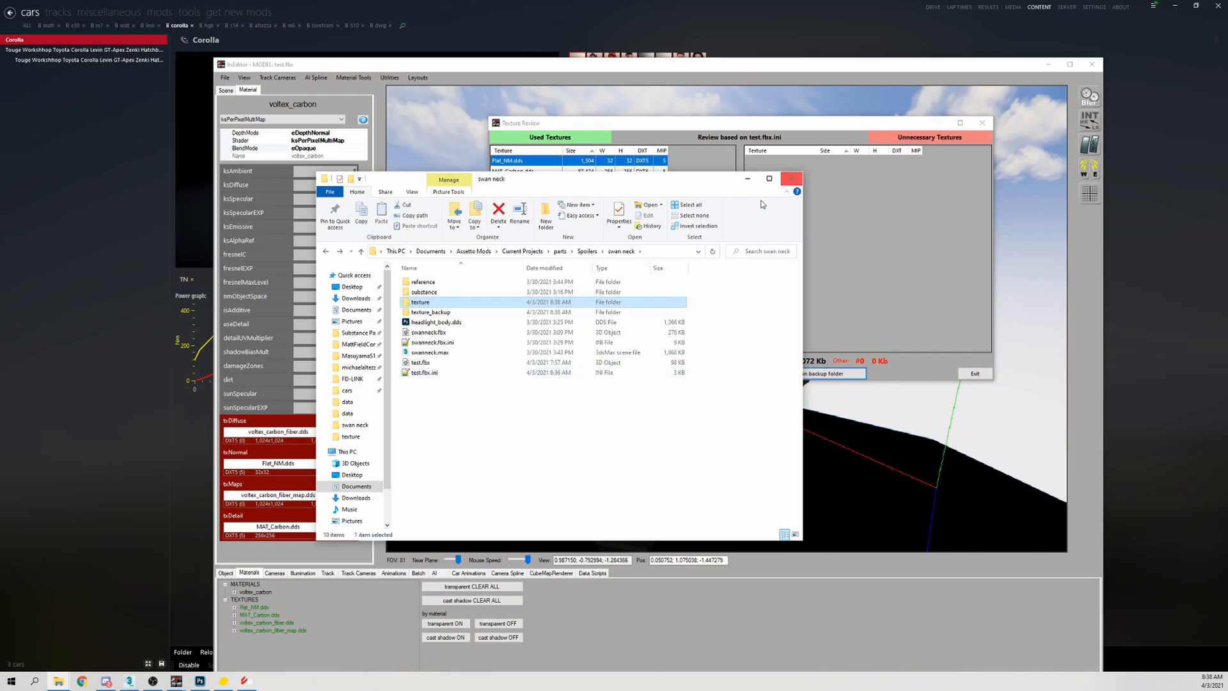
double_click(515, 312)
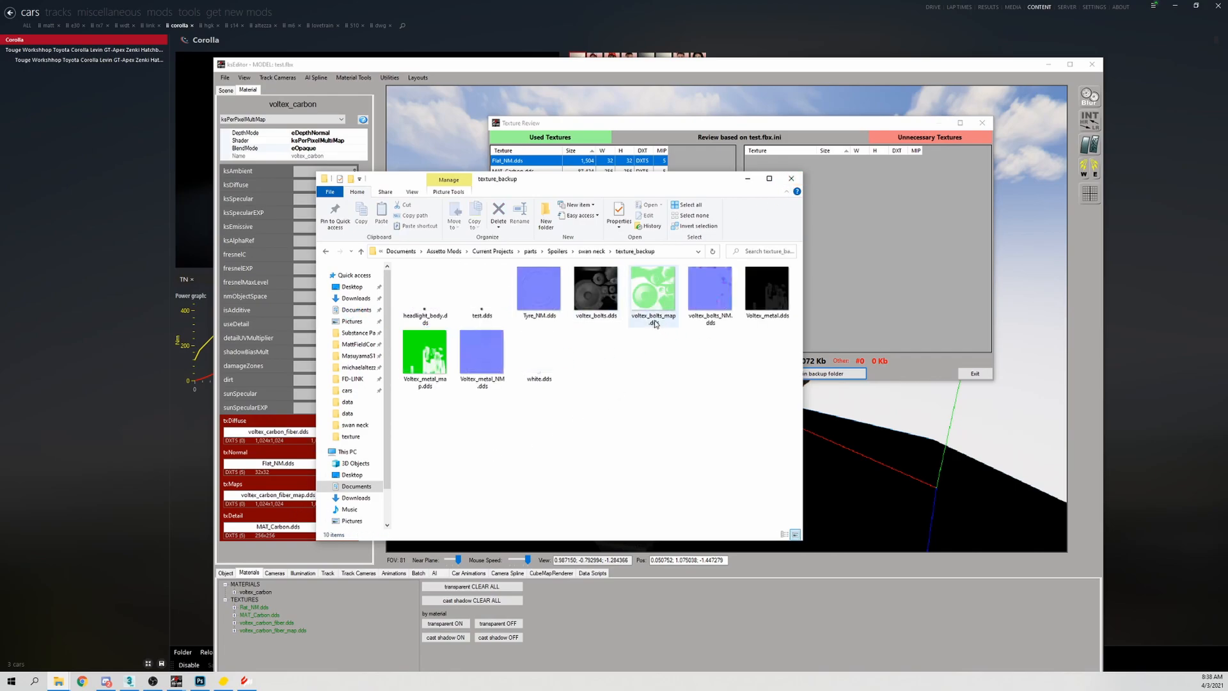
key("alt+Left")
left_click(791, 180)
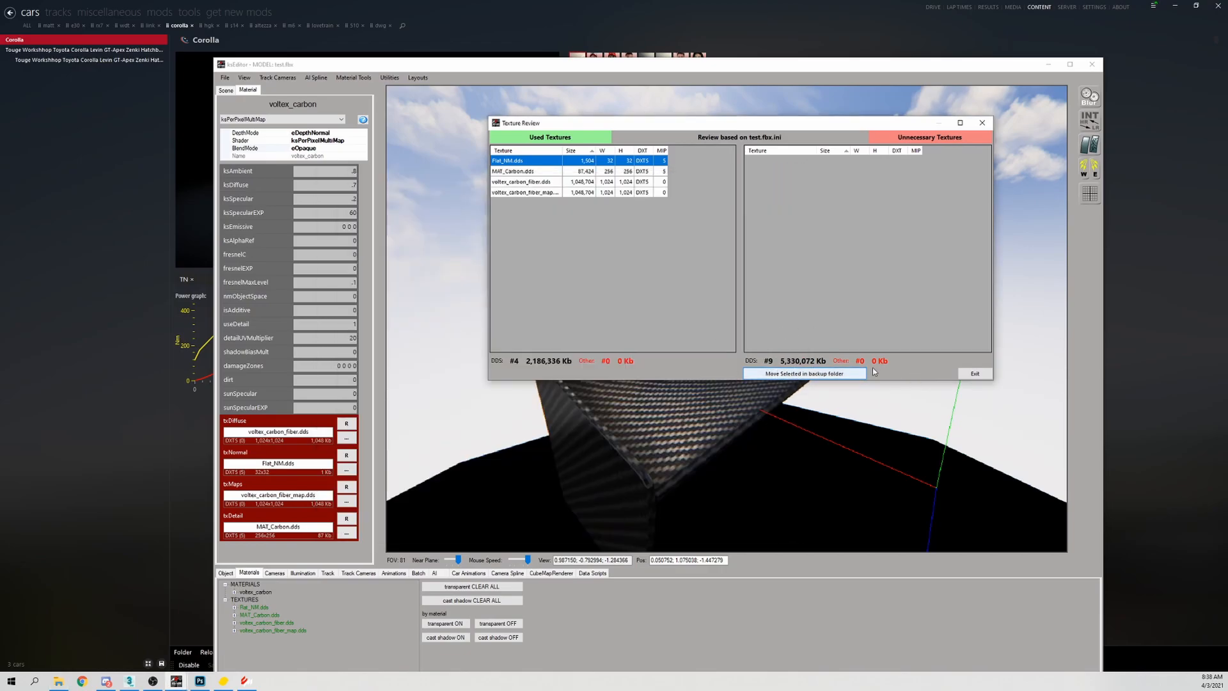
Close the Texture Review and run it again on the test.fbx model to check for remaining unnecessary textures
left_click(974, 373)
left_click(226, 91)
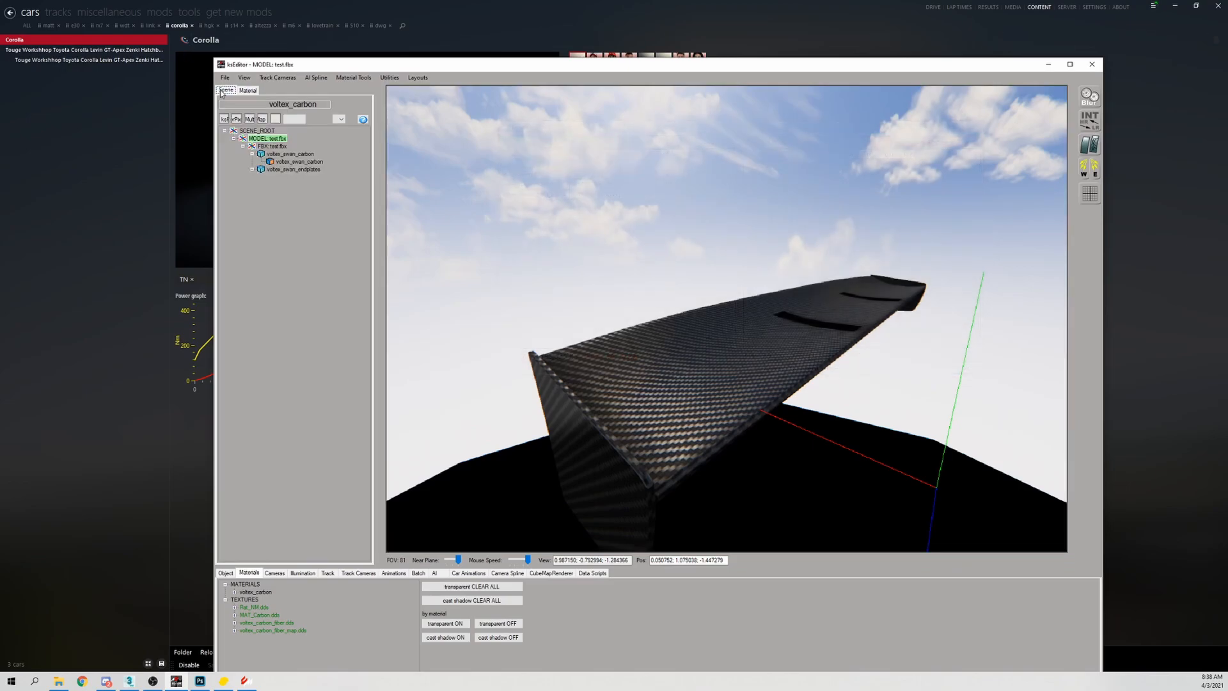
left_click(225, 78)
mouse_move(268, 125)
left_click(342, 126)
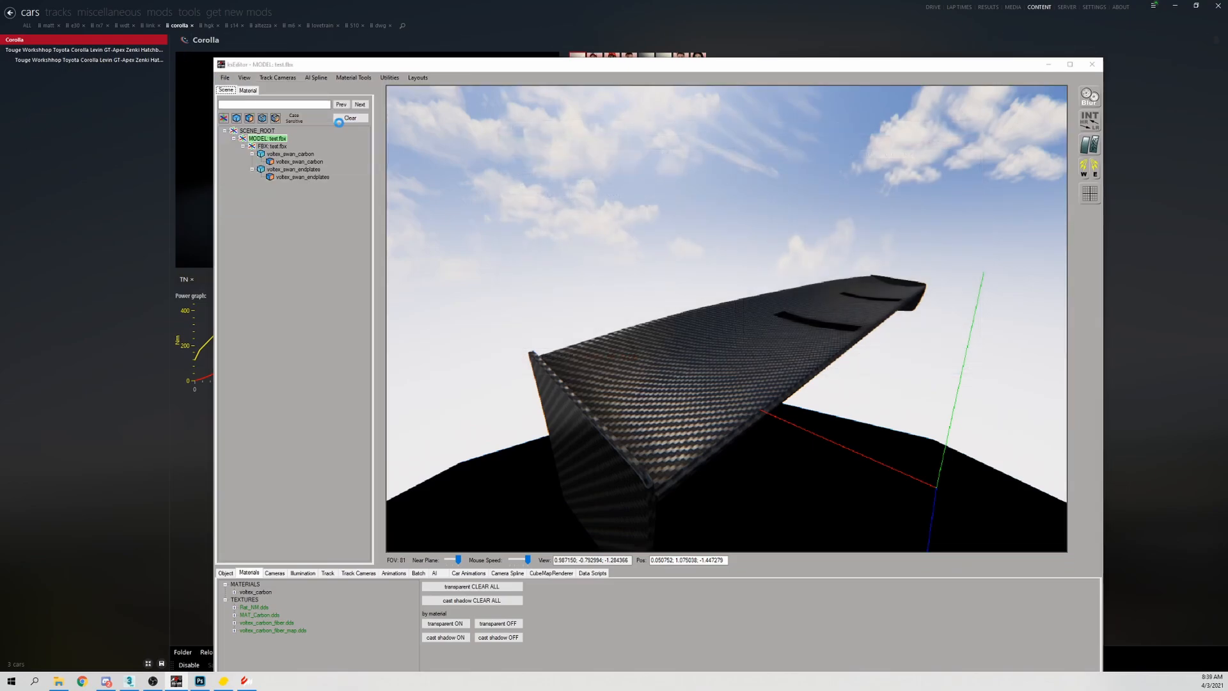
key("Escape")
left_click(390, 78)
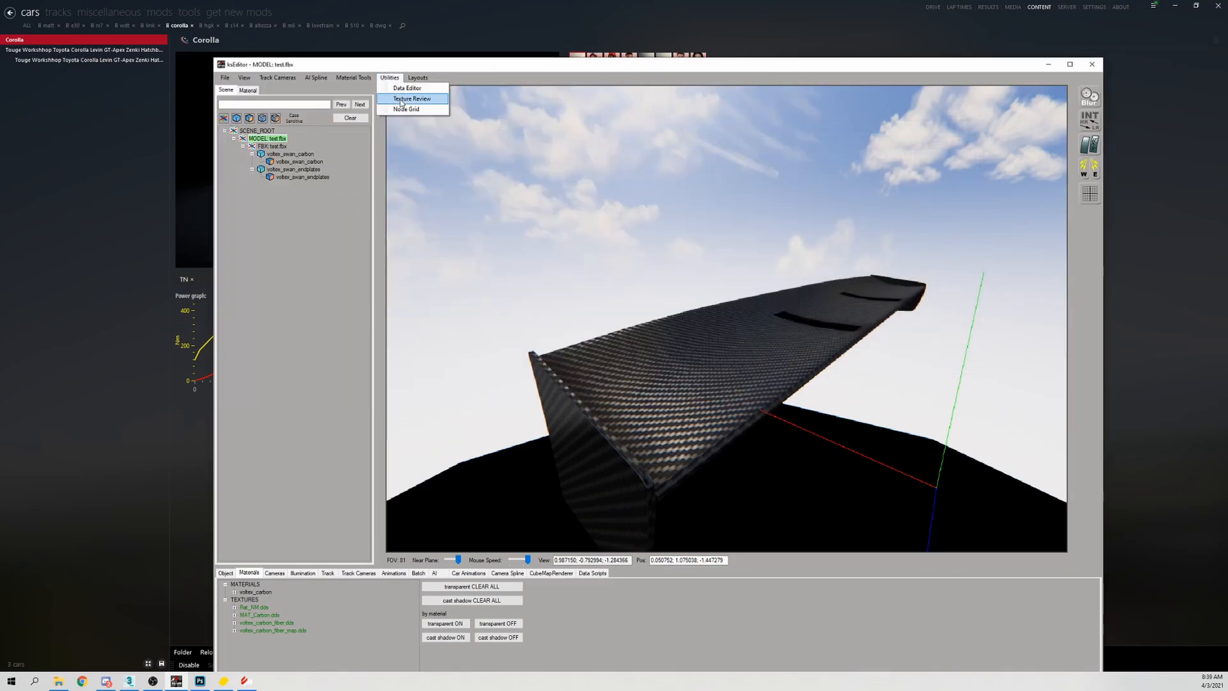
left_click(416, 98)
left_click(682, 376)
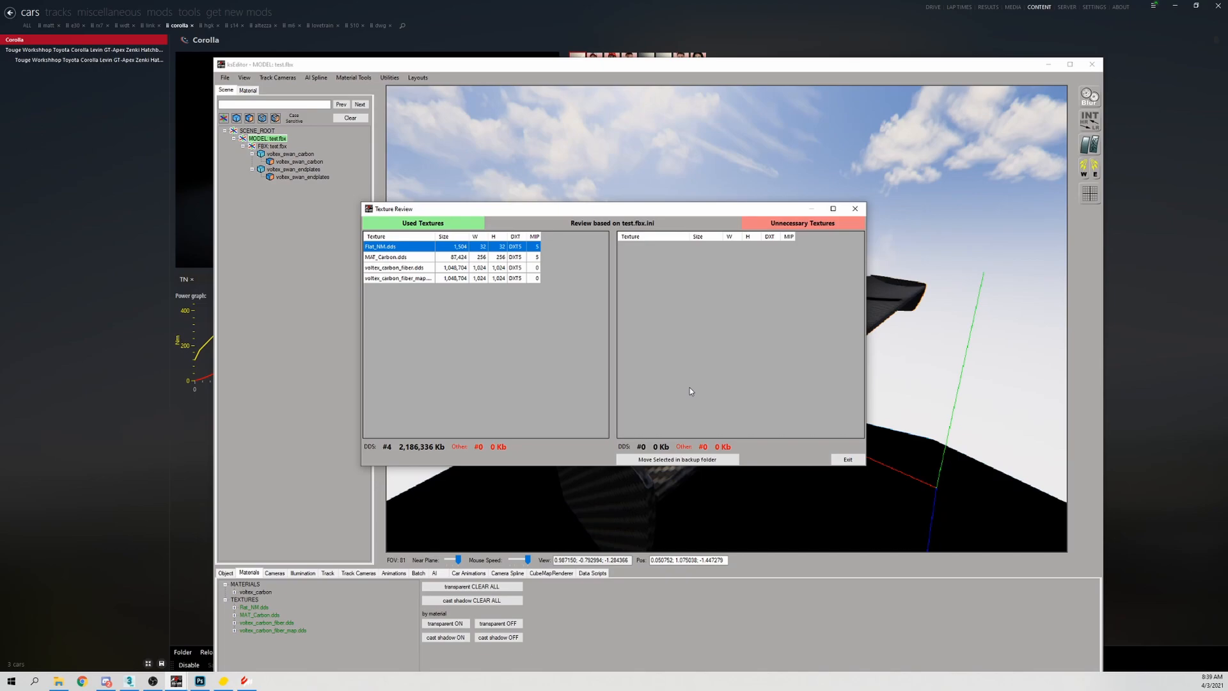
left_click(855, 209)
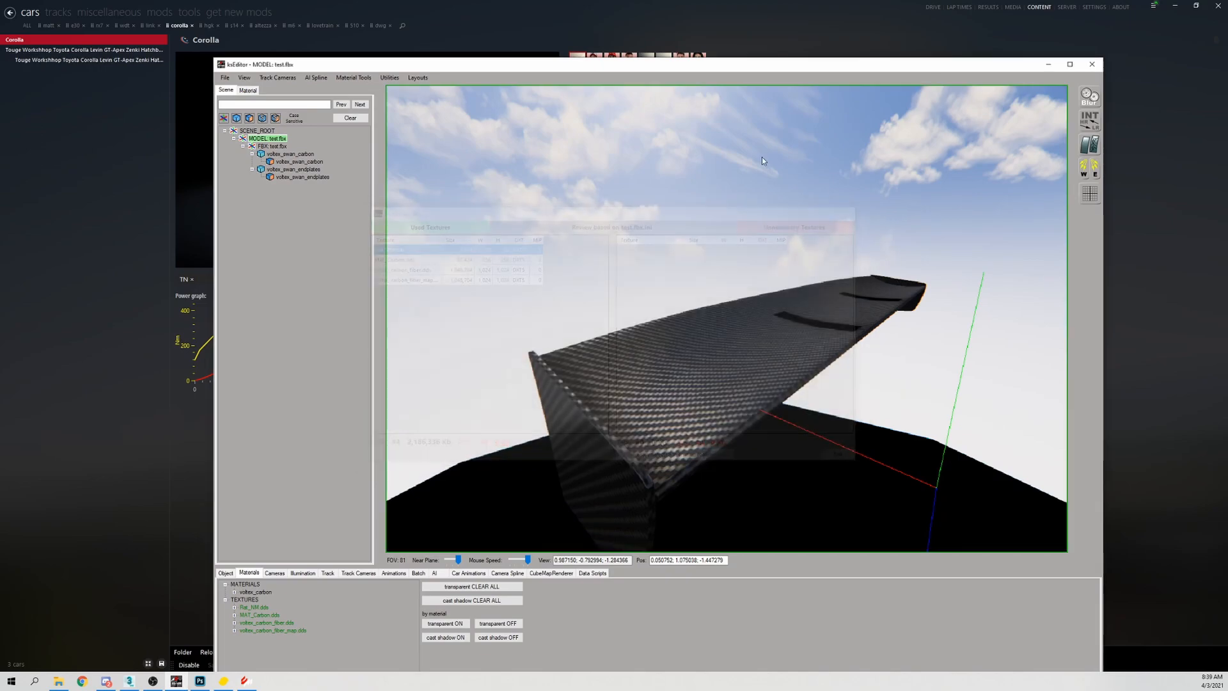
Examine the wing and the shader choices available for its voltex_carbon material
left_click_drag(671, 227, 710, 243)
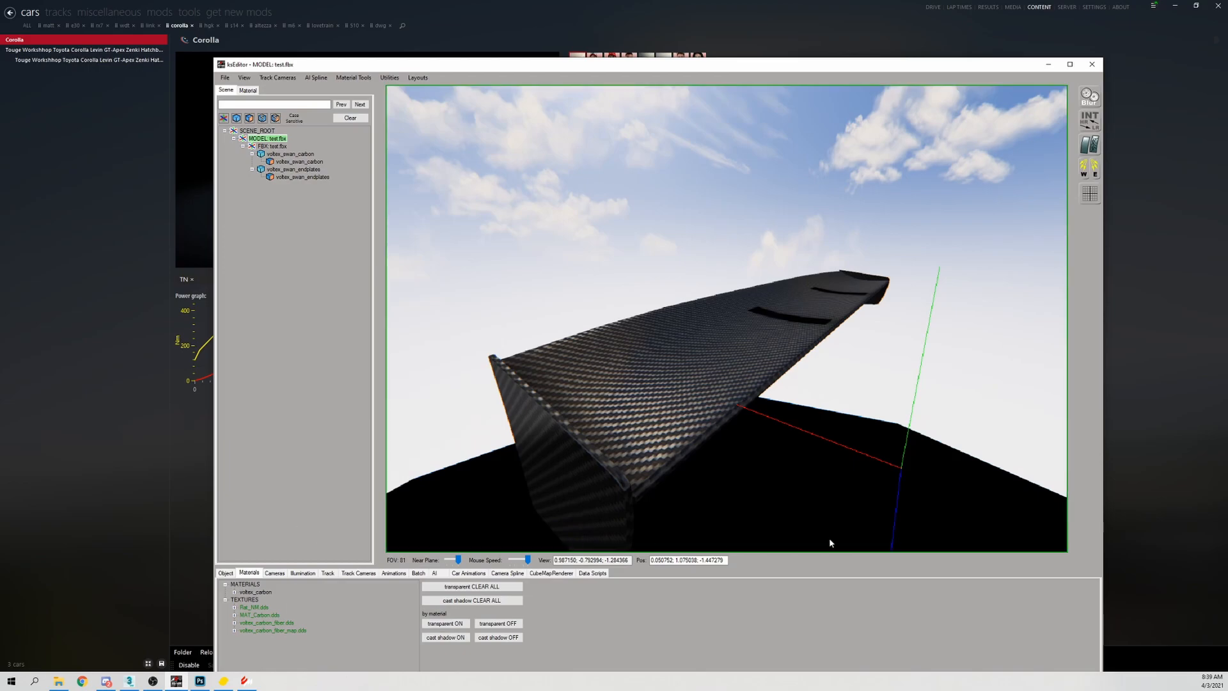
left_click(249, 90)
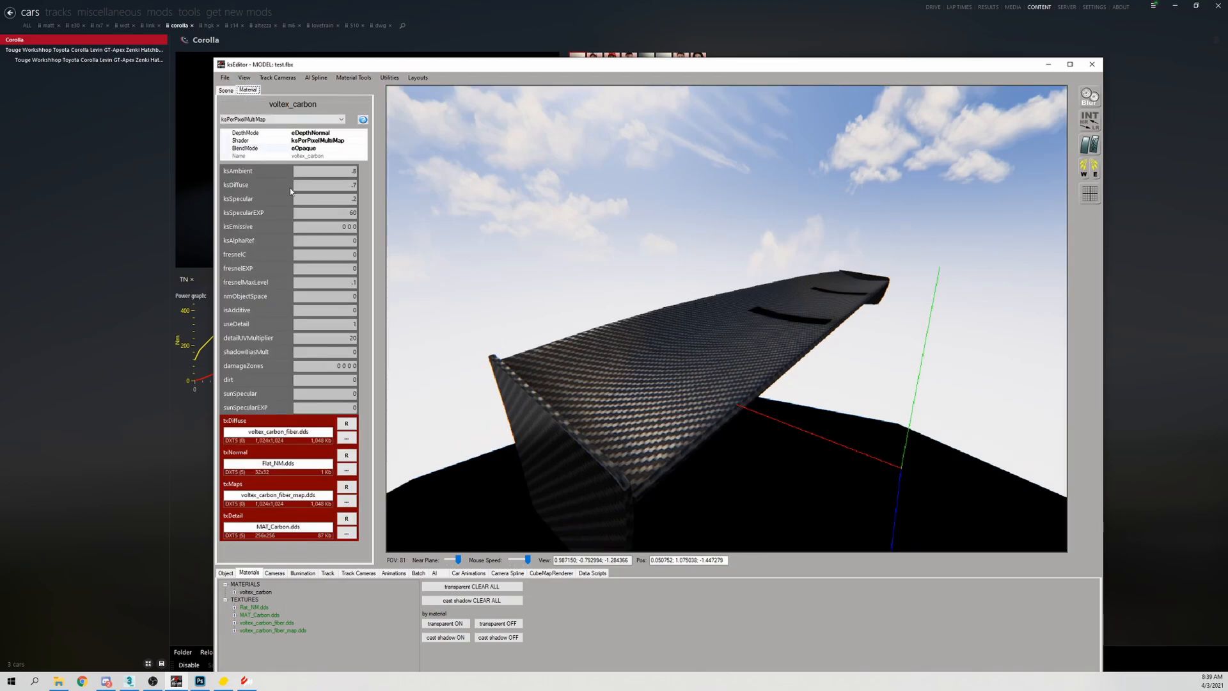
left_click(286, 120)
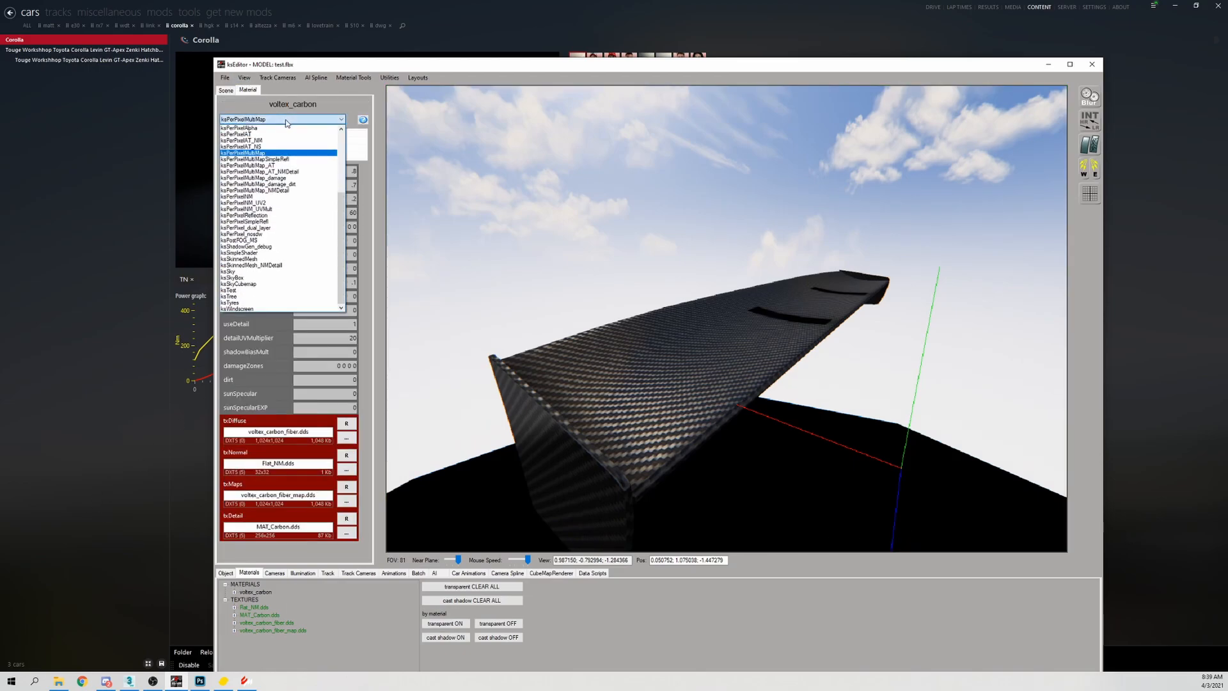
left_click(288, 148)
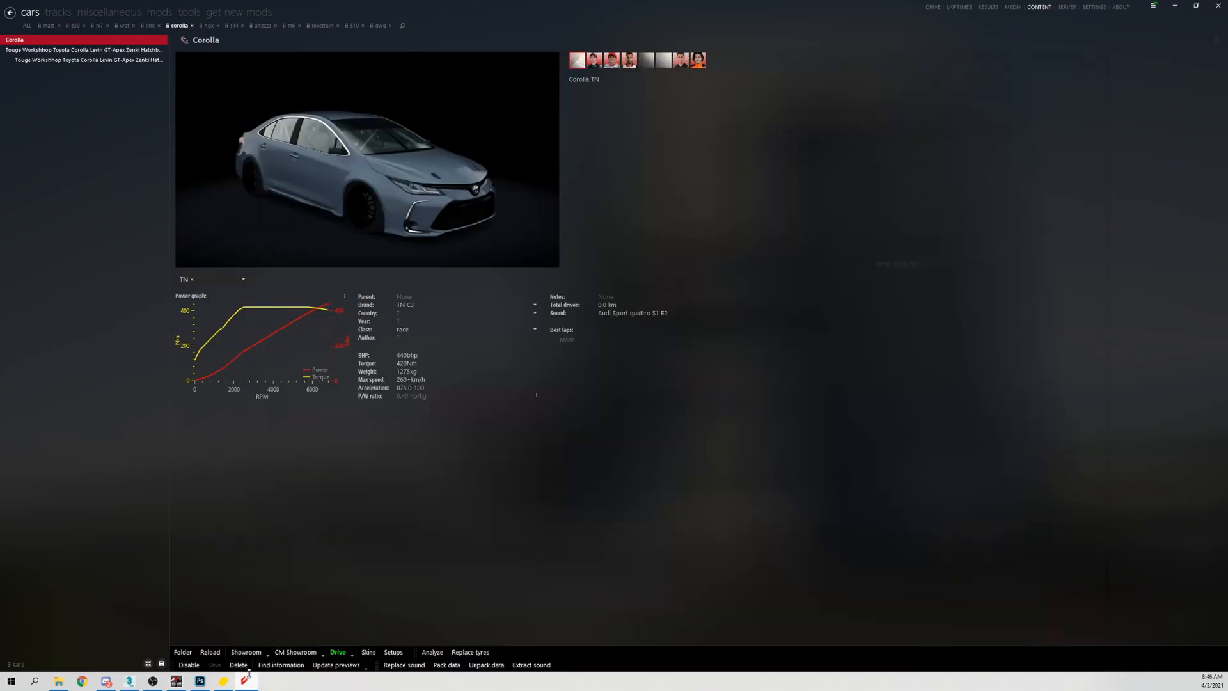
Switch to Content Manager and open the Corolla in the CM Showroom to inspect the carbon wing
left_click(295, 652)
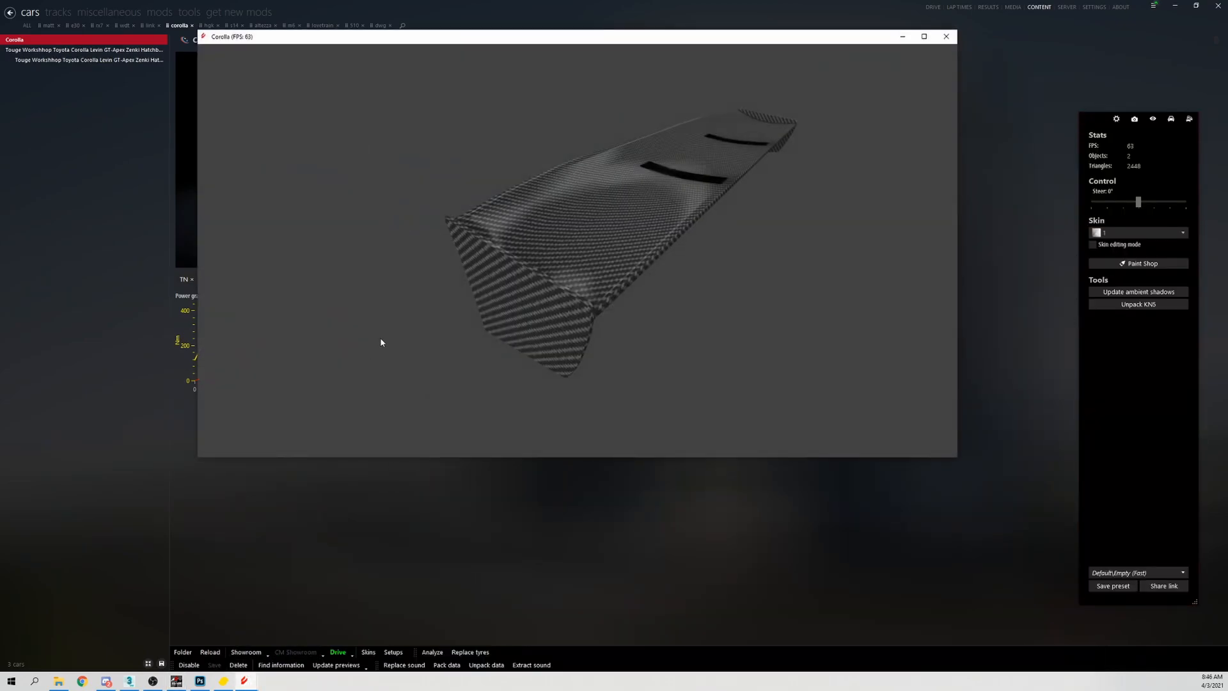
left_click_drag(554, 251, 645, 332)
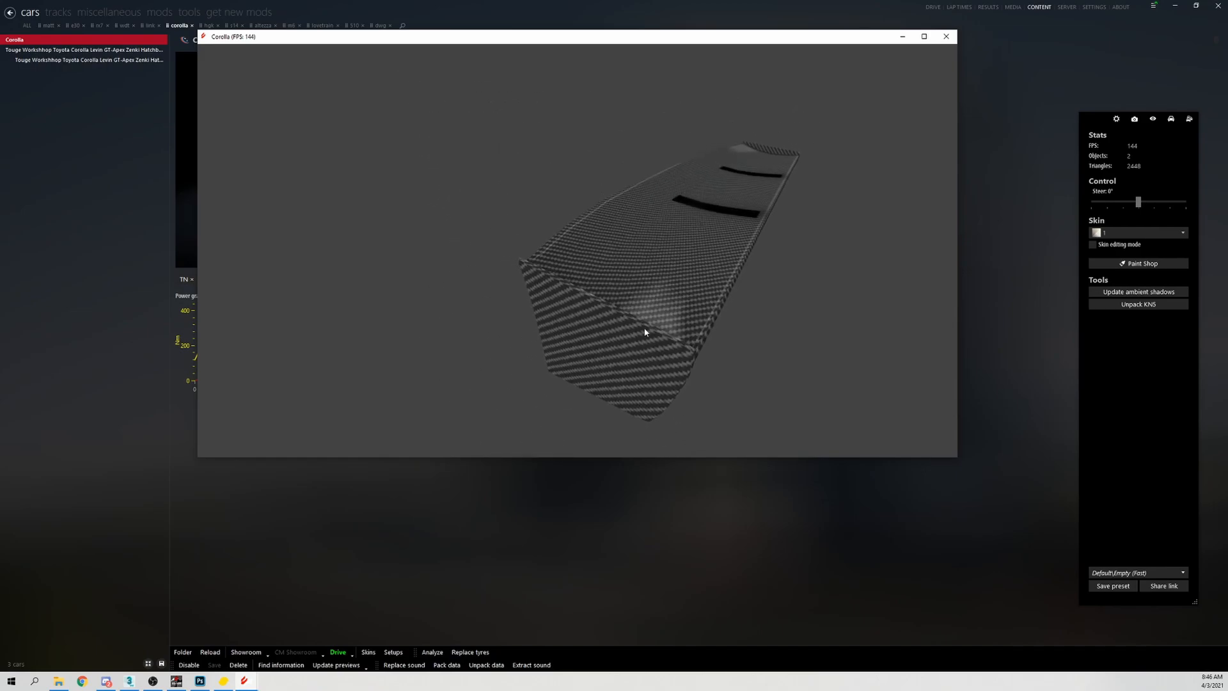